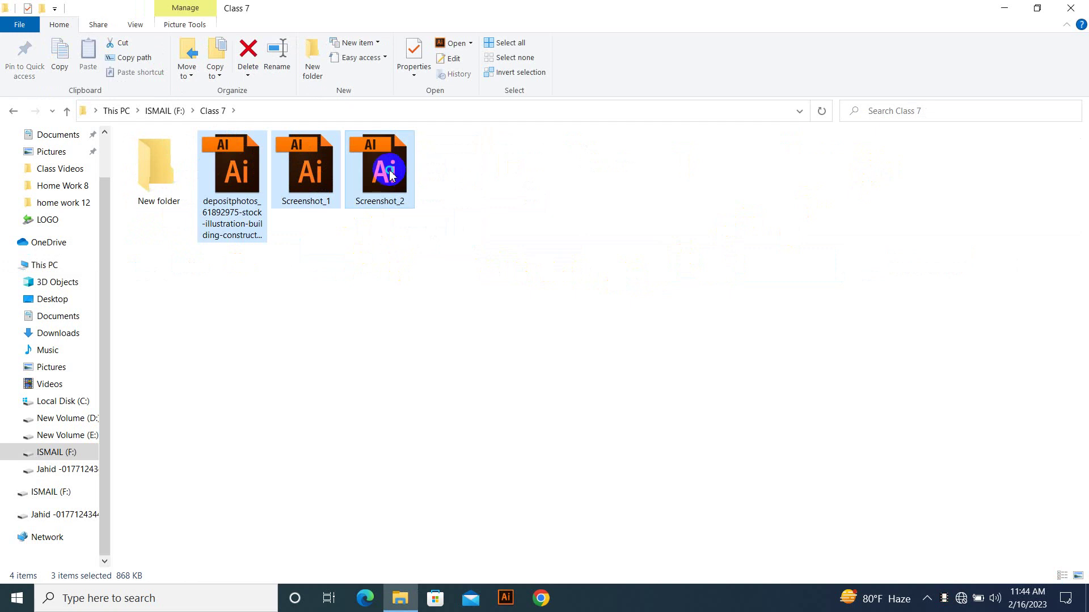
Open all three Illustrator files from the Class 7 folder together in Illustrator and maximize the program window.
click(565, 480)
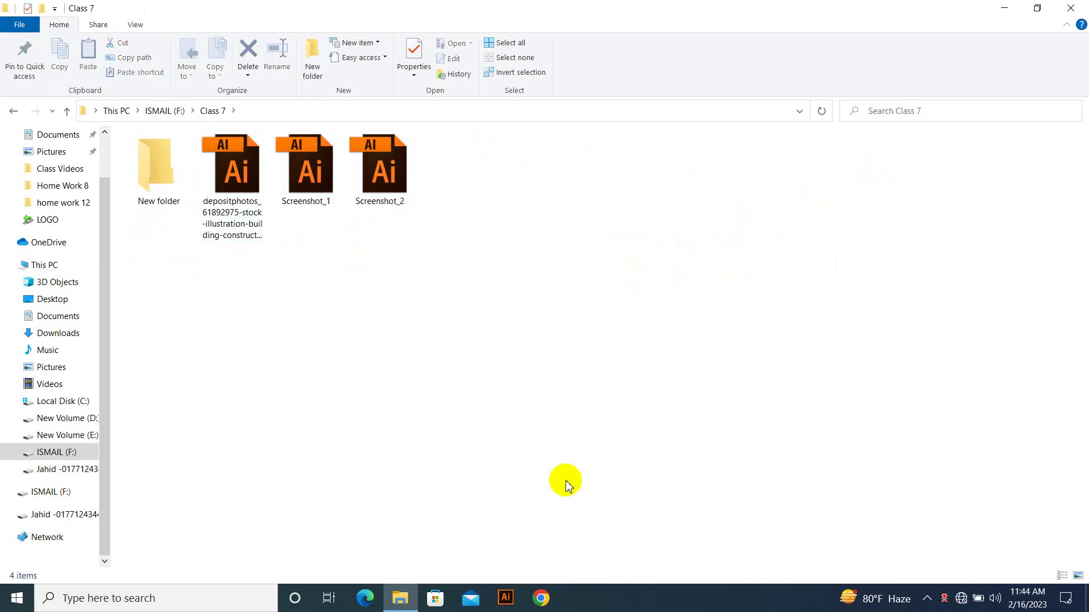
click(517, 598)
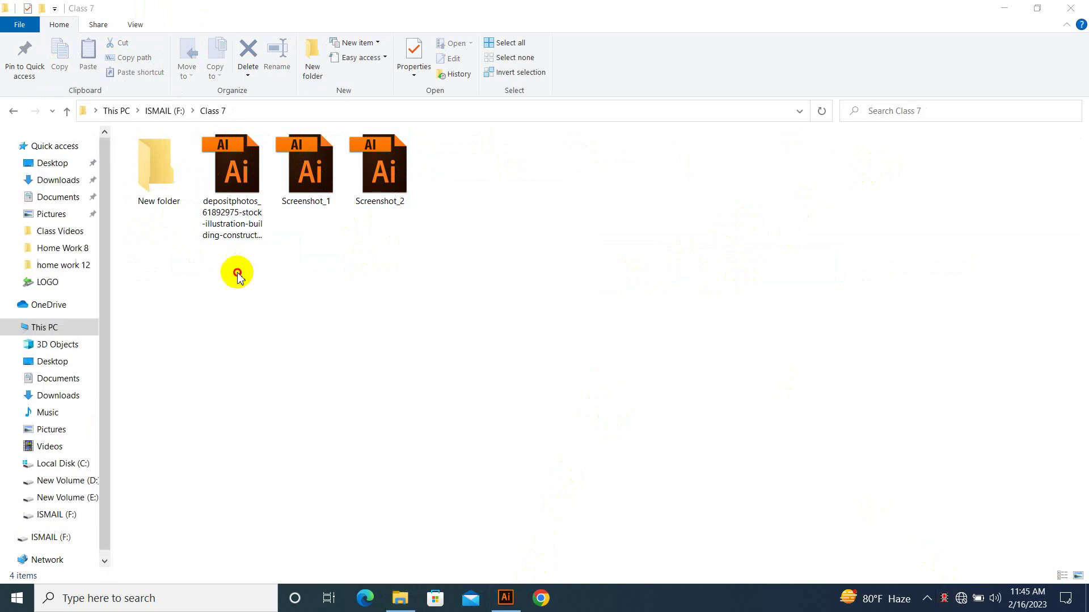
drag(237, 275, 415, 131)
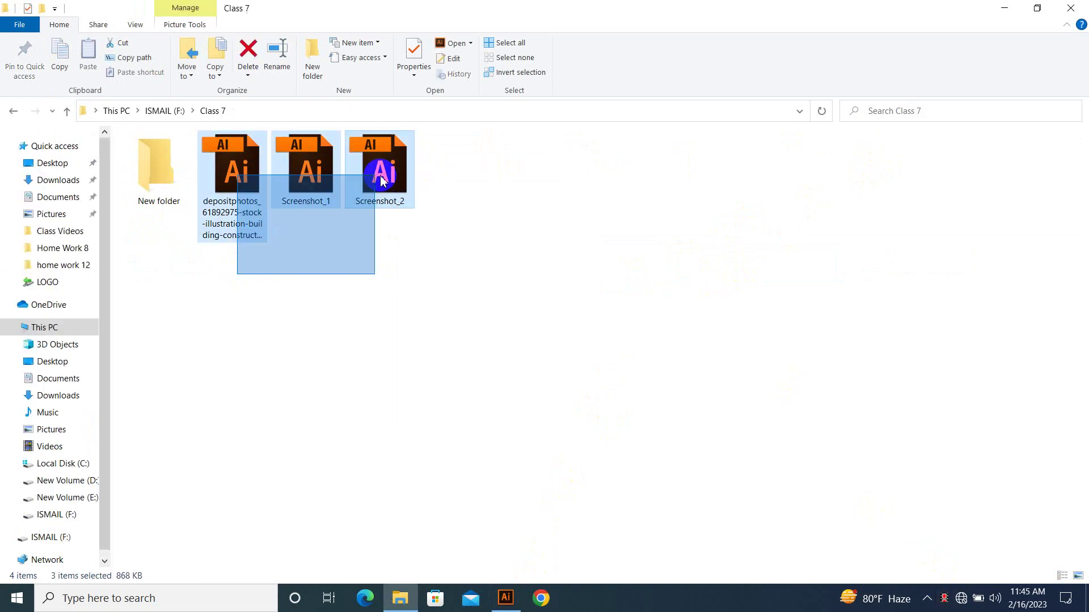
right_click(390, 171)
click(463, 183)
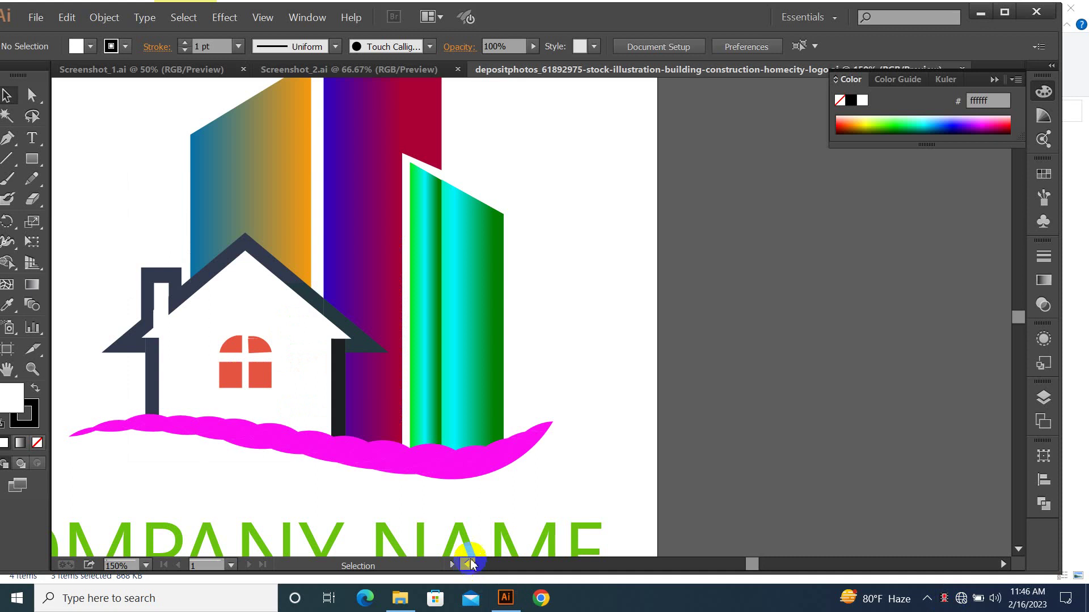
click(1003, 13)
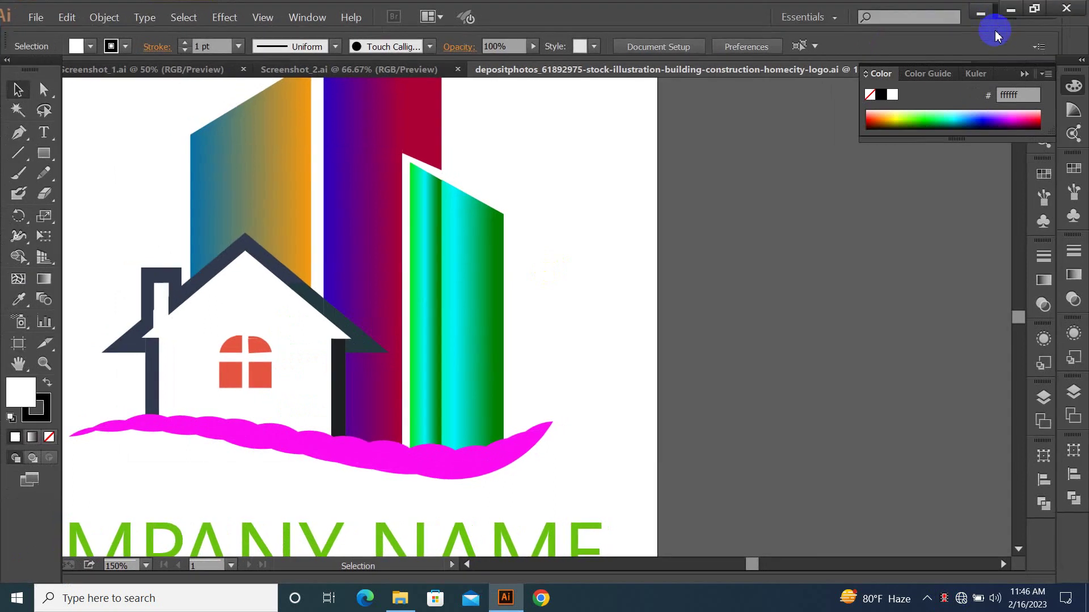
click(1023, 75)
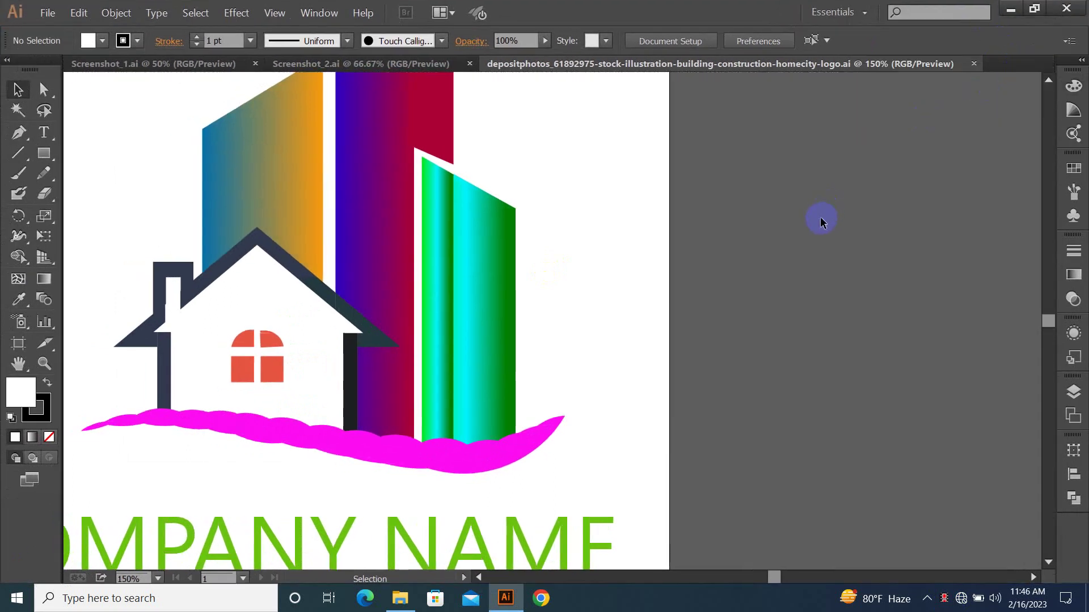
Examine the overlapping magenta wave shapes beneath the house in the depositphotos logo document.
key(ctrl+minus)
key(ctrl+minus)
drag(565, 360, 683, 349)
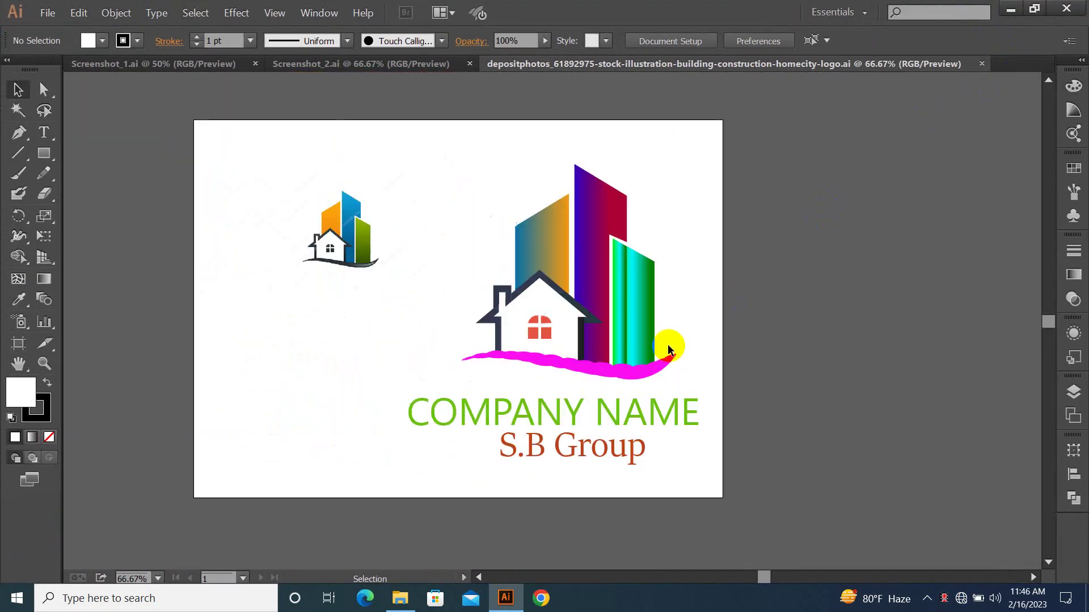
click(651, 369)
click(697, 366)
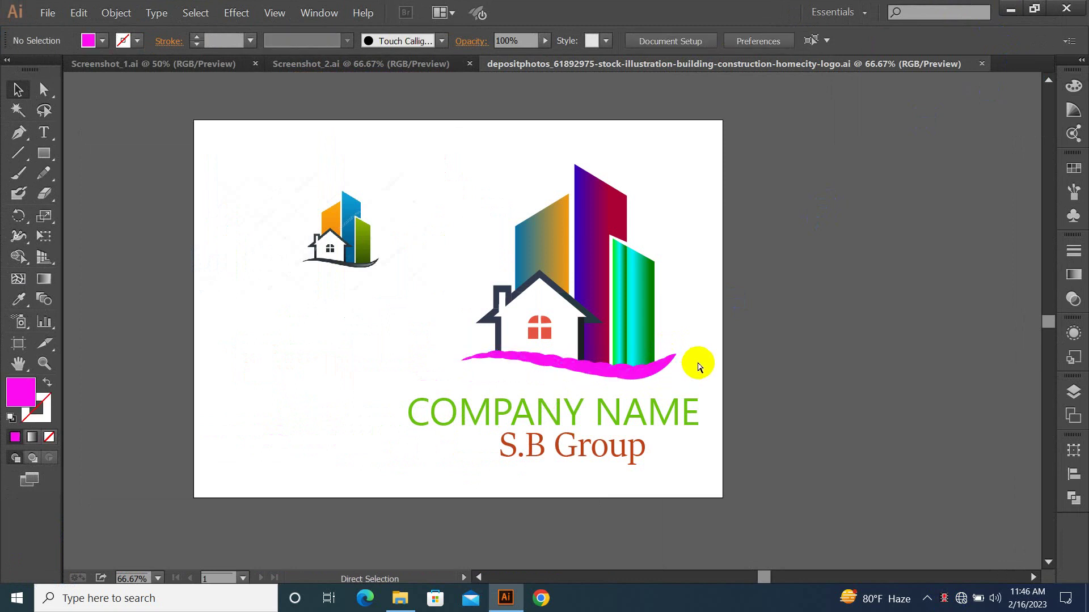
key(ctrl+plus)
key(ctrl+plus)
key(ctrl+plus)
drag(686, 385, 669, 262)
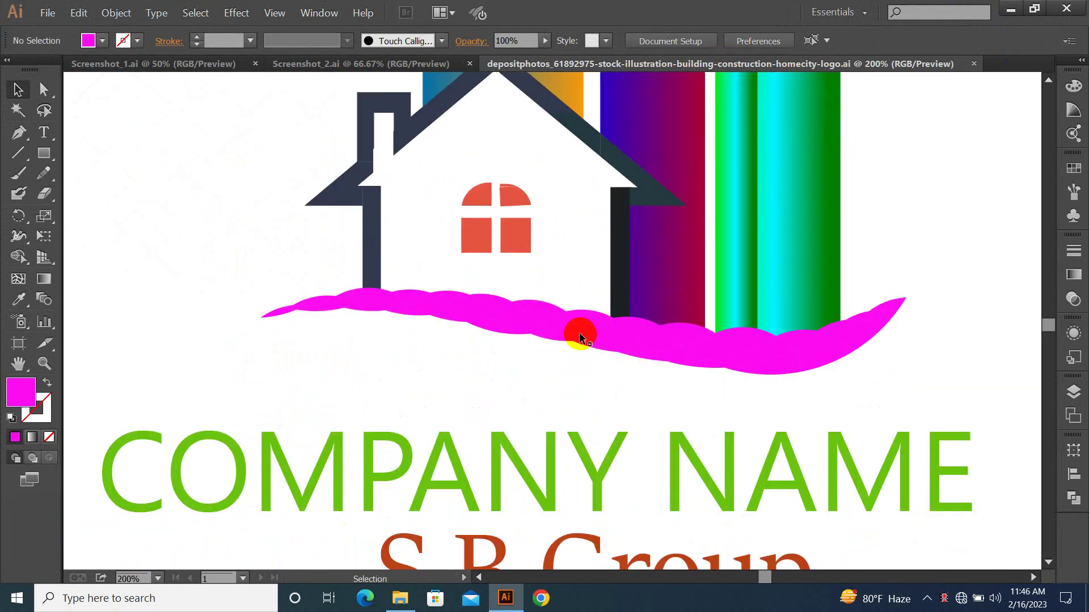
click(547, 319)
click(429, 348)
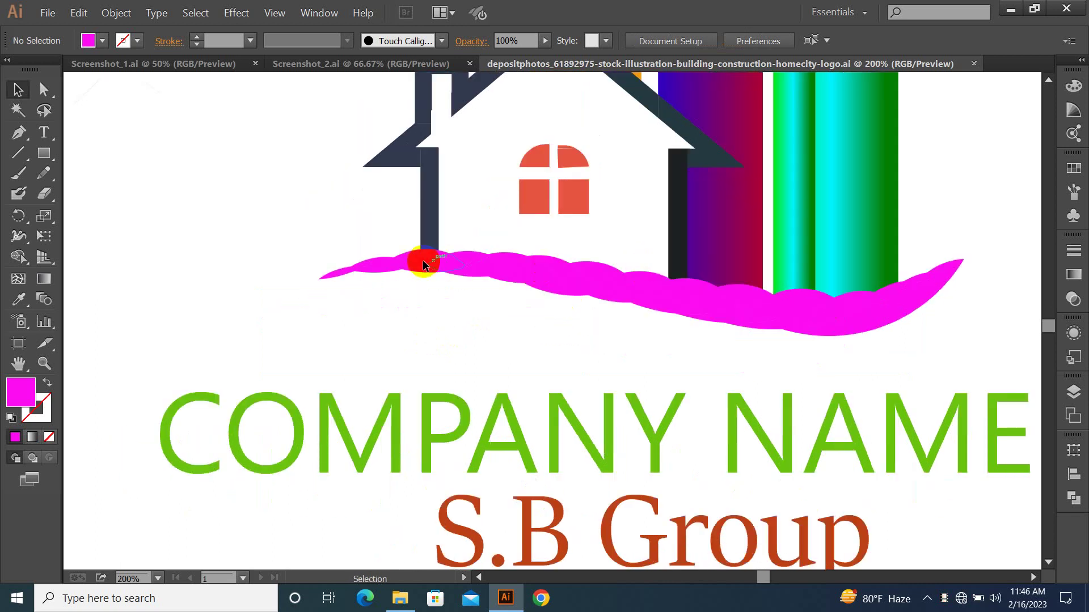
click(503, 269)
click(726, 329)
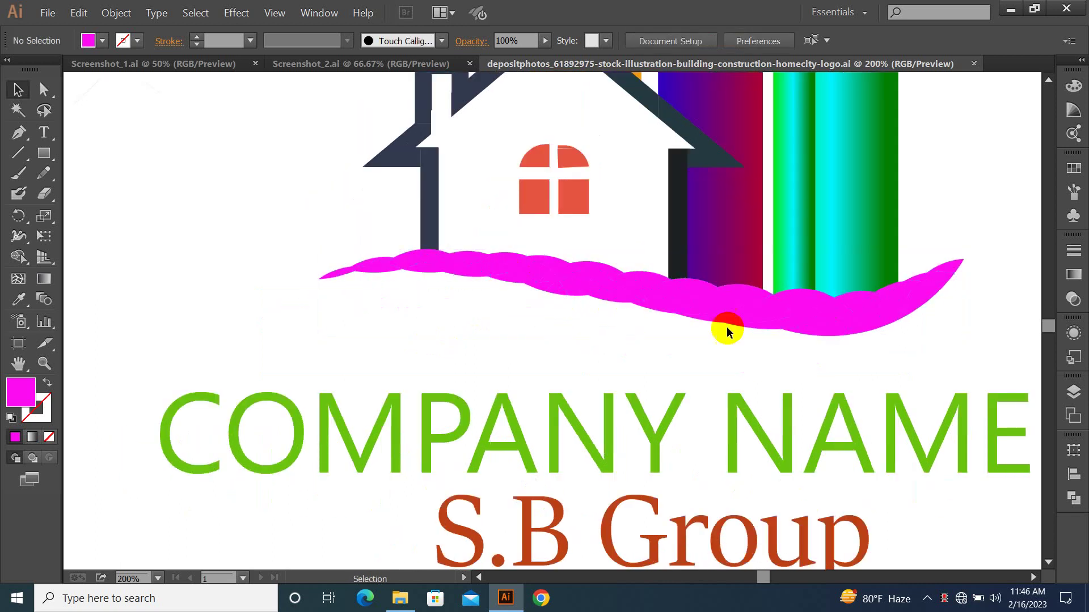
Unite the overlapping magenta wave pieces into one shape with the Pathfinder.
click(689, 330)
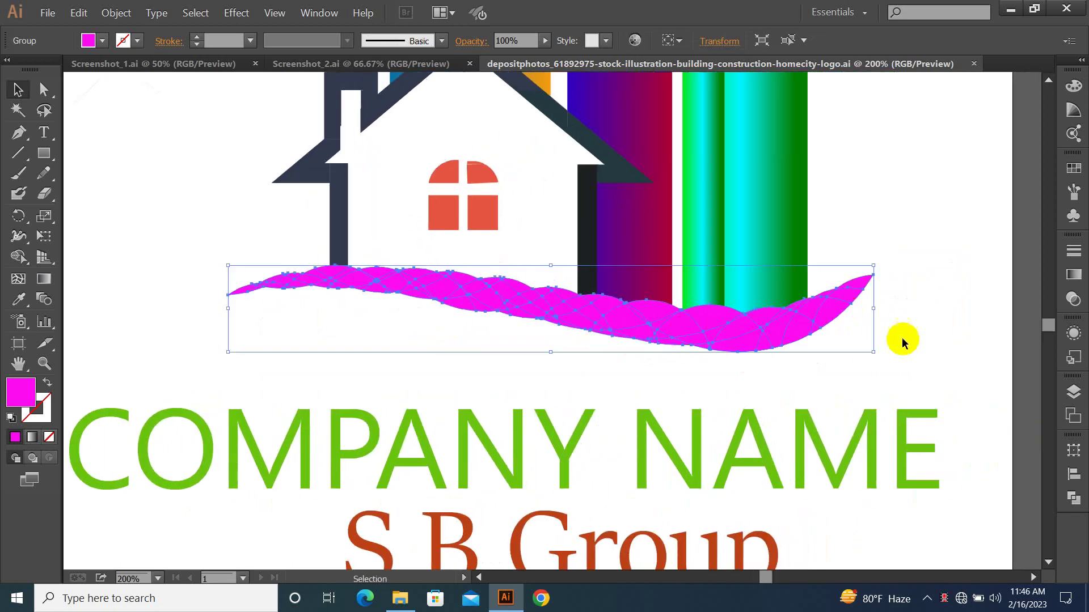
click(1074, 498)
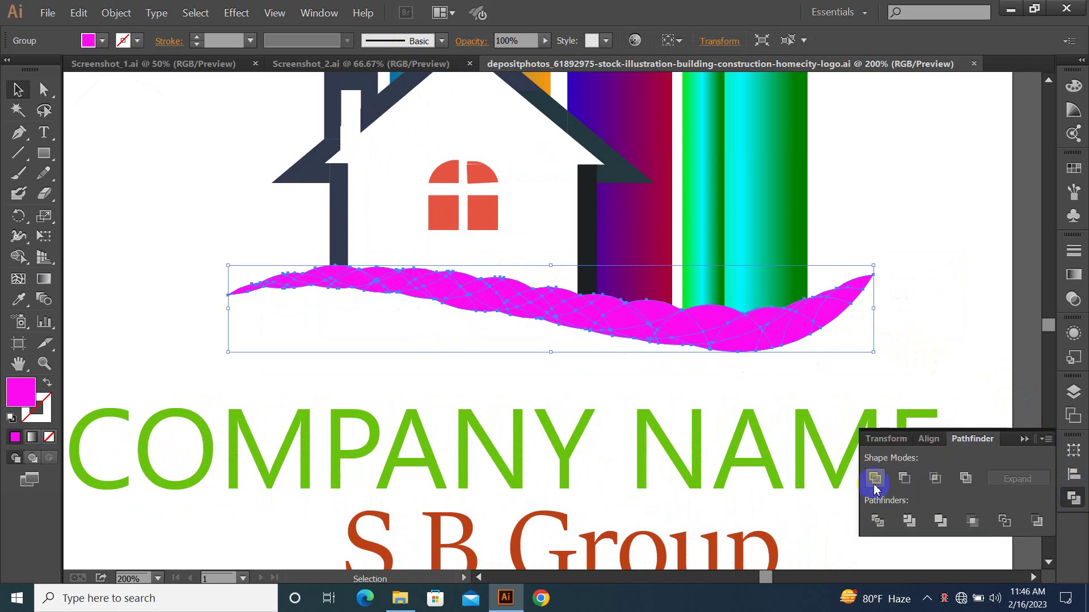
click(923, 328)
click(764, 331)
drag(810, 292, 819, 334)
click(860, 286)
Compare the enlarged house and buildings drawing with the small reference logo on the artboard.
drag(861, 283, 768, 321)
drag(484, 144, 849, 303)
drag(238, 241, 359, 312)
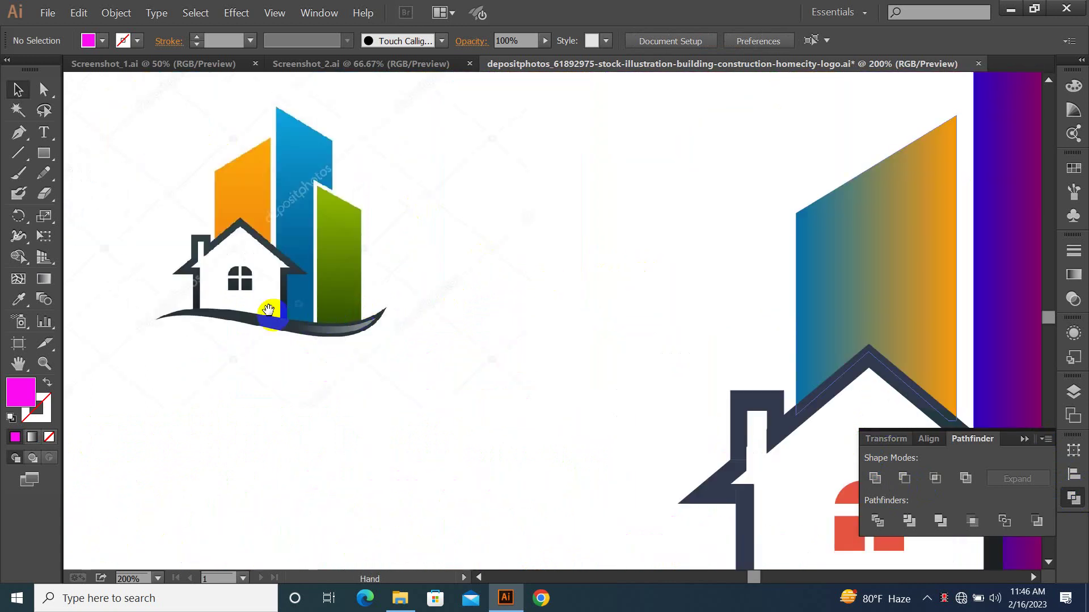
drag(696, 466, 624, 405)
scroll(623, 405, down, 3)
scroll(623, 406, right, 3)
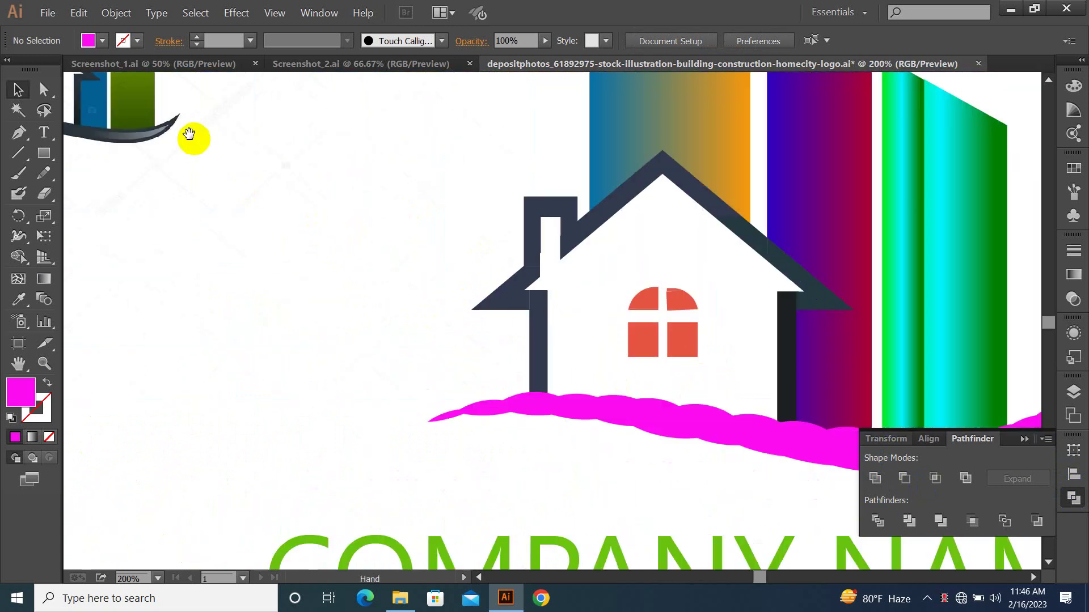
scroll(684, 352, left, 1)
drag(628, 343, 413, 290)
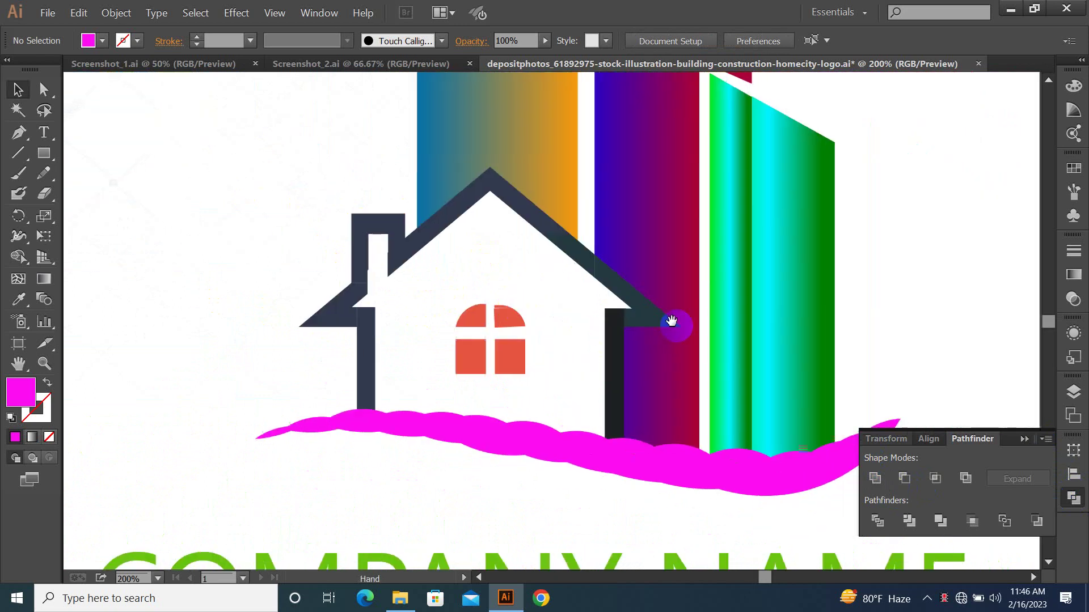
drag(671, 319, 610, 365)
drag(556, 94, 574, 203)
drag(477, 247, 513, 183)
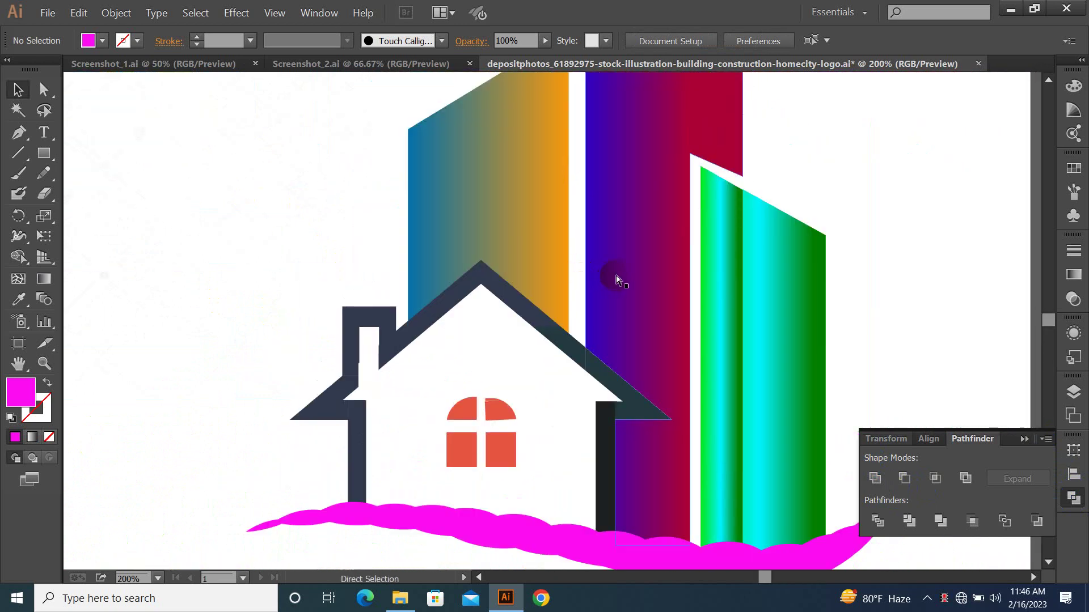
Review the whole logo together with its company name and tagline text.
key(ctrl+minus)
key(ctrl+minus)
key(ctrl+minus)
scroll(680, 366, down, 2)
scroll(681, 366, left, 1)
click(637, 384)
click(730, 358)
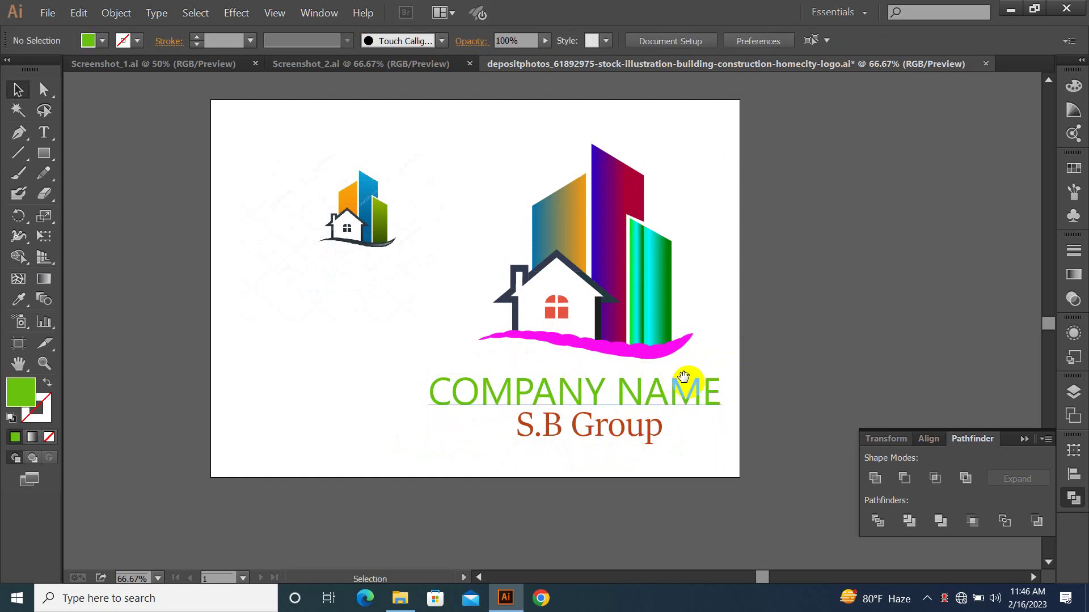
scroll(703, 368, down, 2)
scroll(704, 369, left, 1)
click(718, 360)
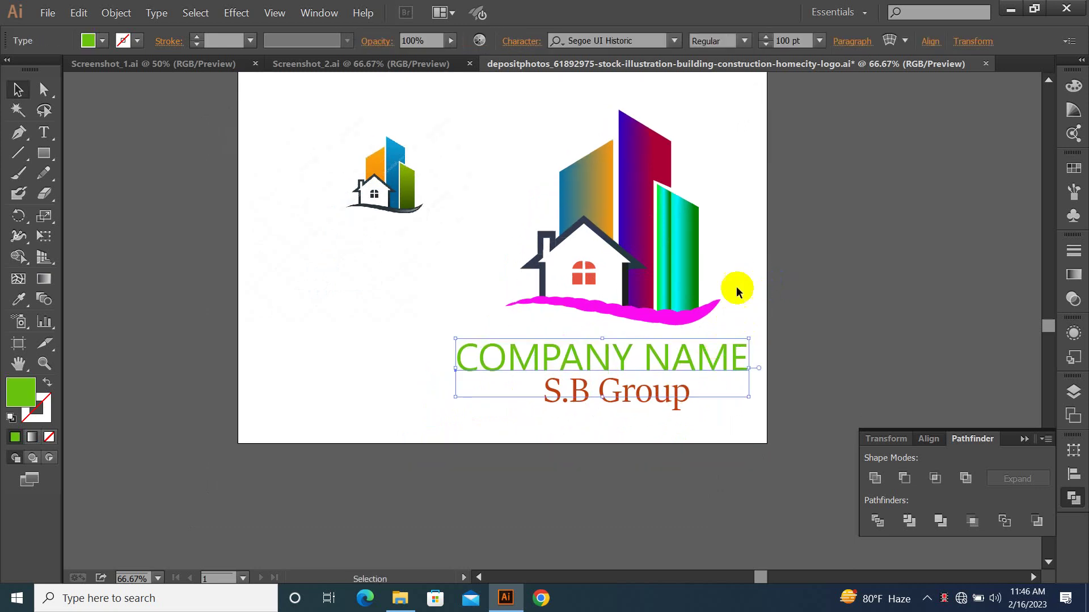
drag(733, 272, 683, 315)
Unite the navy chimney, left wall and adjoining roof pieces of the house into one shape.
click(630, 278)
click(593, 235)
click(526, 259)
click(511, 318)
drag(474, 271, 531, 319)
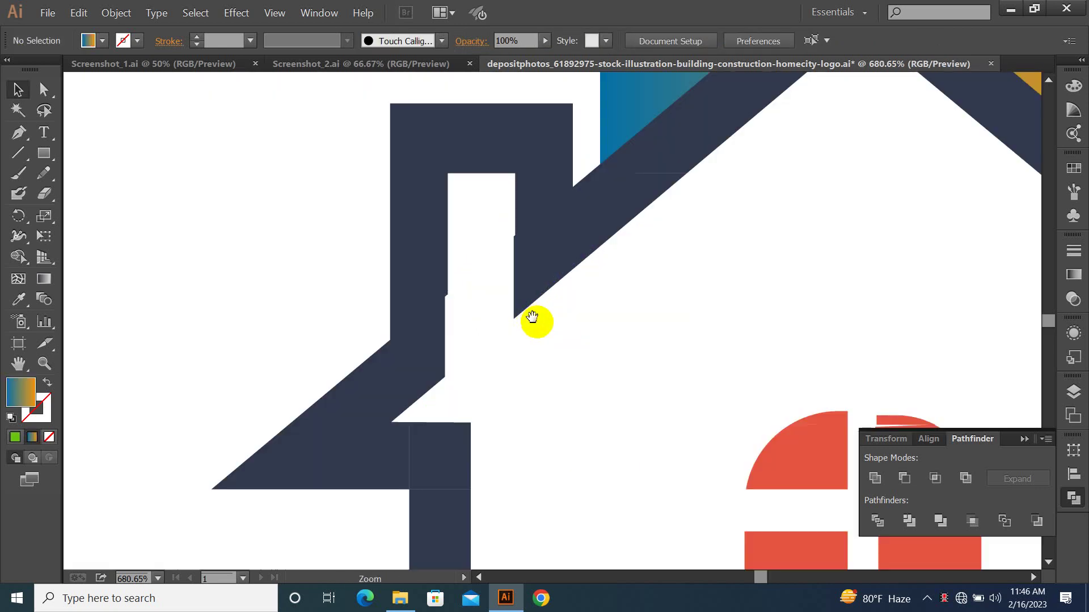
click(427, 273)
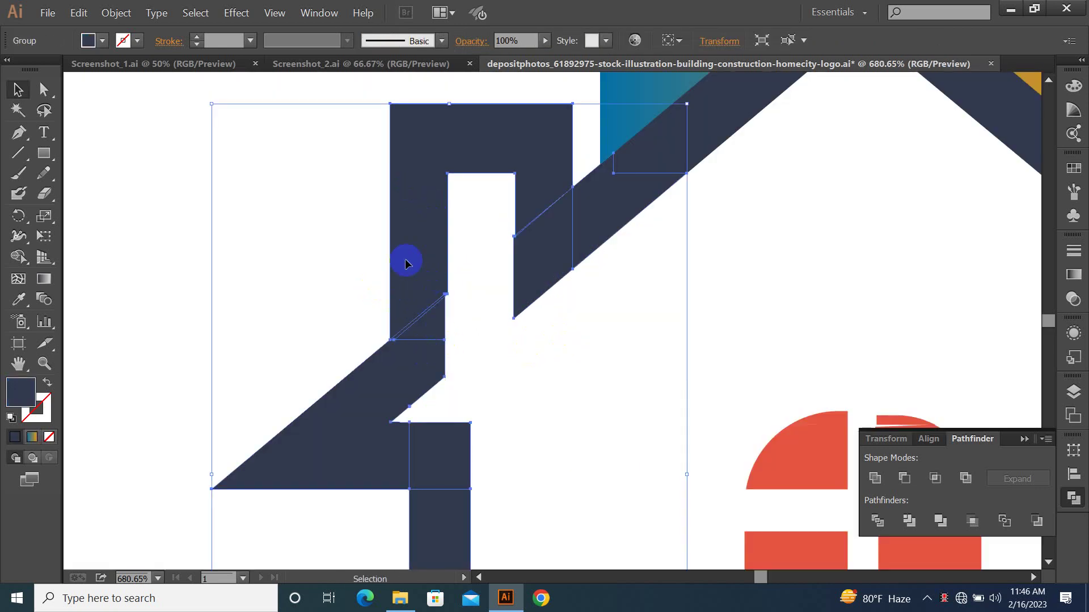
drag(311, 231, 414, 363)
click(875, 479)
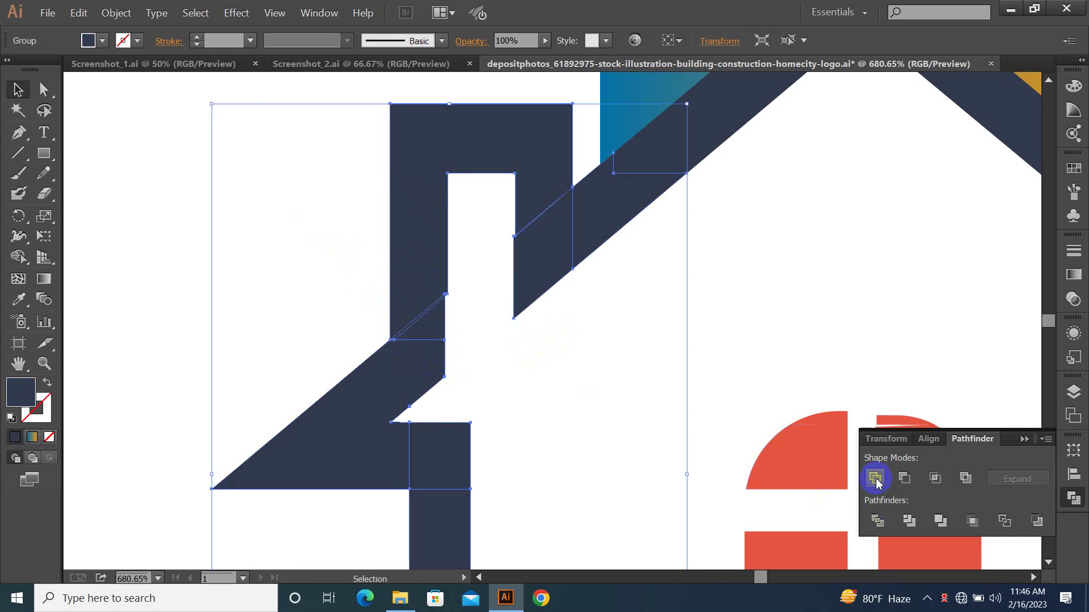
drag(647, 224, 618, 306)
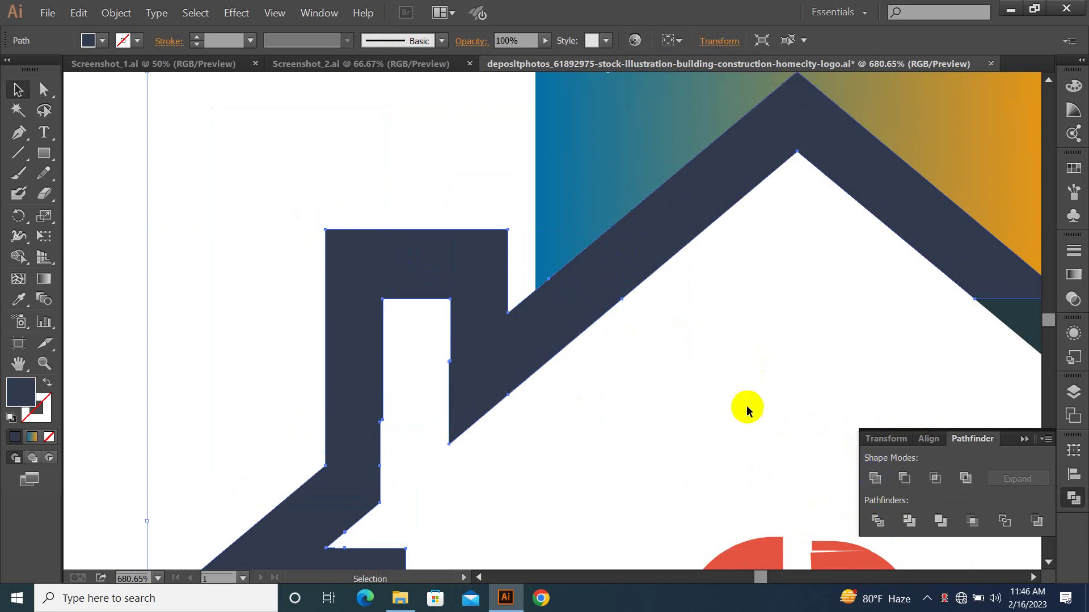
Unite the upper dark teal piece of the right roof slope with the navy roof outline.
click(734, 388)
drag(1007, 392, 793, 283)
click(859, 247)
click(859, 248)
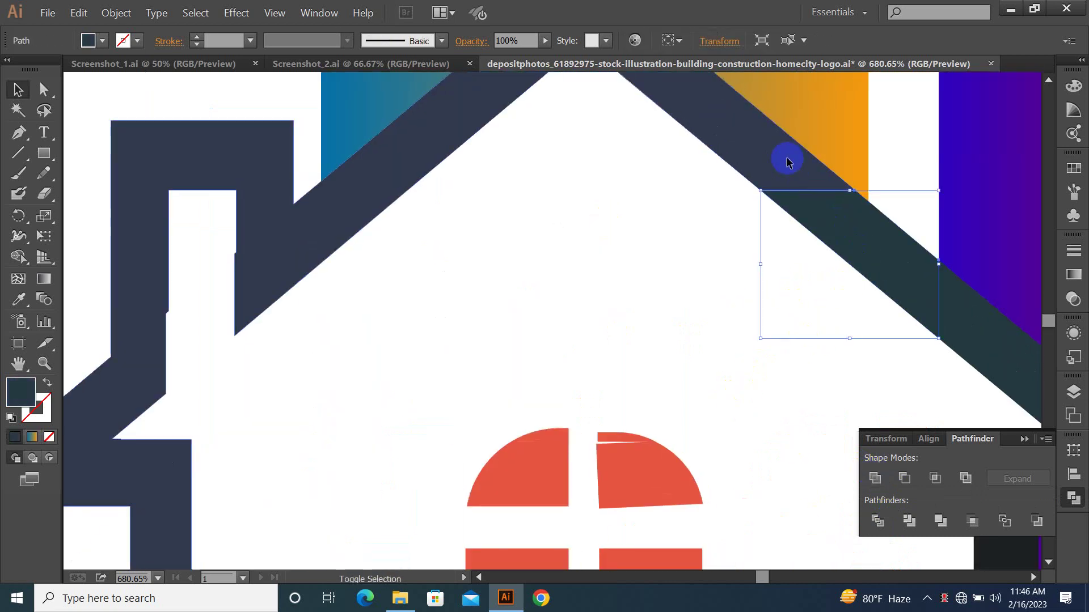
shift+click(785, 158)
click(875, 479)
click(839, 332)
Unite the lower right roof section and the black right wall with the rest of the house outline.
drag(838, 332, 614, 274)
click(801, 286)
shift+click(700, 244)
click(877, 481)
click(790, 420)
shift+click(817, 440)
click(876, 479)
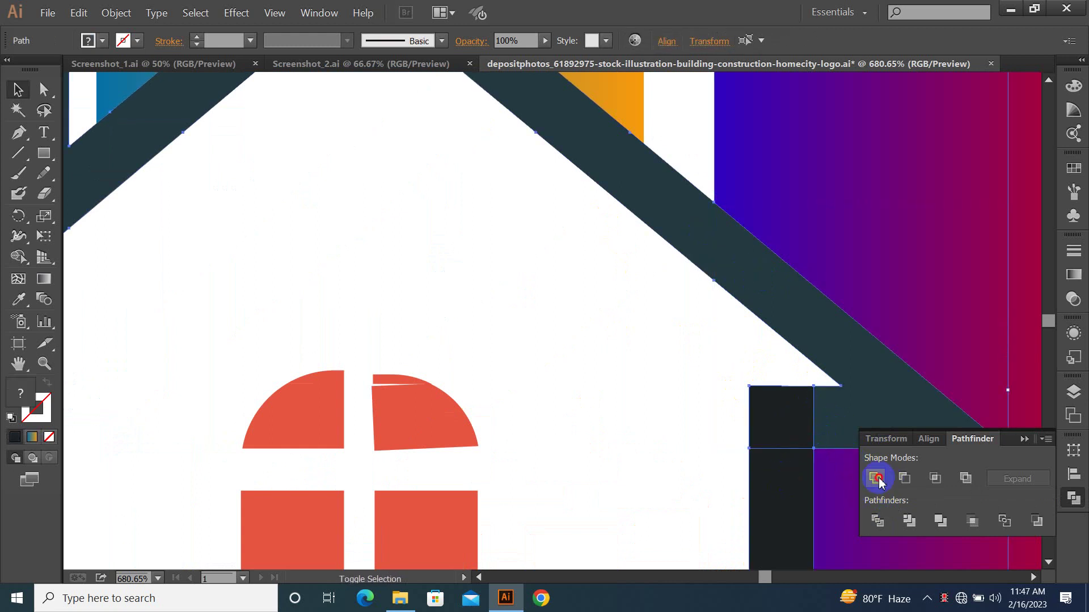
click(726, 386)
scroll(732, 326, up, 3)
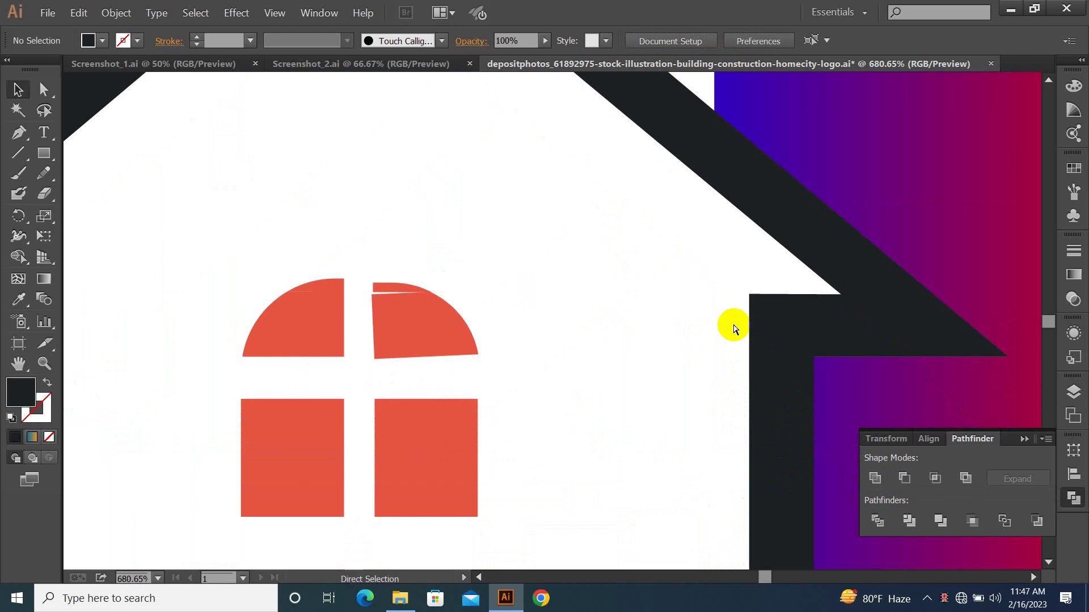
Close the depositphotos house logo document.
key(ctrl+minus)
key(ctrl+minus)
key(ctrl+minus)
key(ctrl+minus)
key(ctrl+minus)
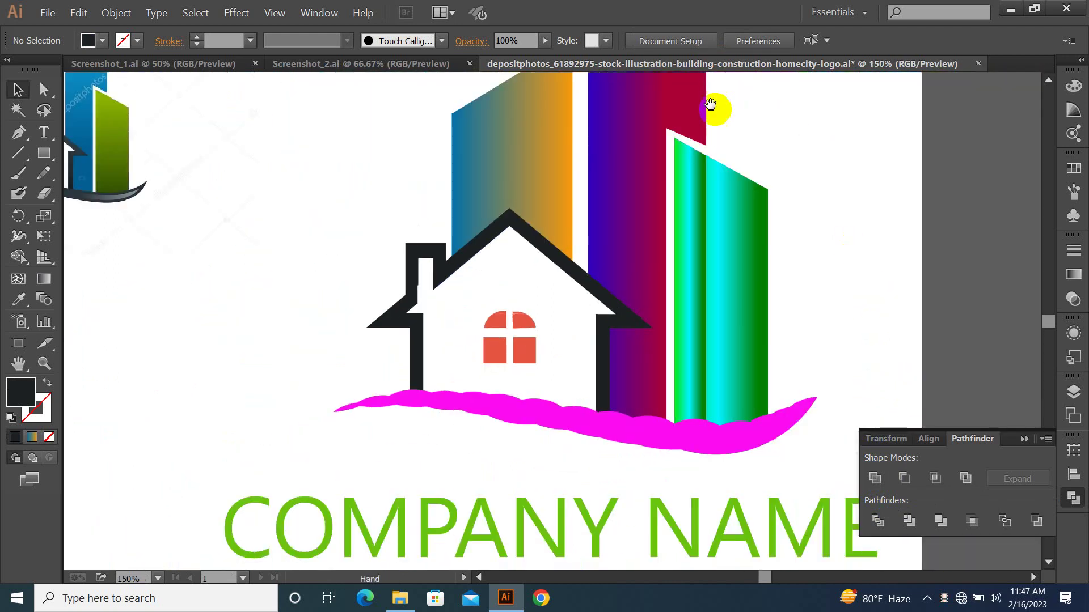
click(979, 64)
click(627, 323)
Examine the redrawn buildings and houses logo in Screenshot_2.ai and how its parts are grouped.
drag(532, 354, 671, 374)
scroll(671, 376, up, 2)
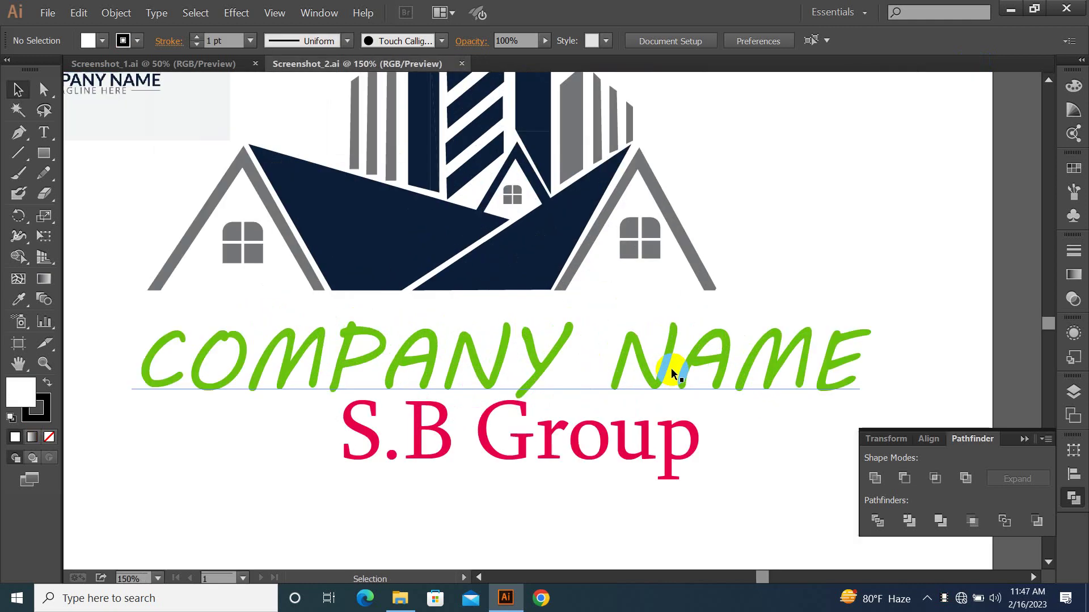
scroll(656, 273, up, 5)
scroll(656, 272, left, 4)
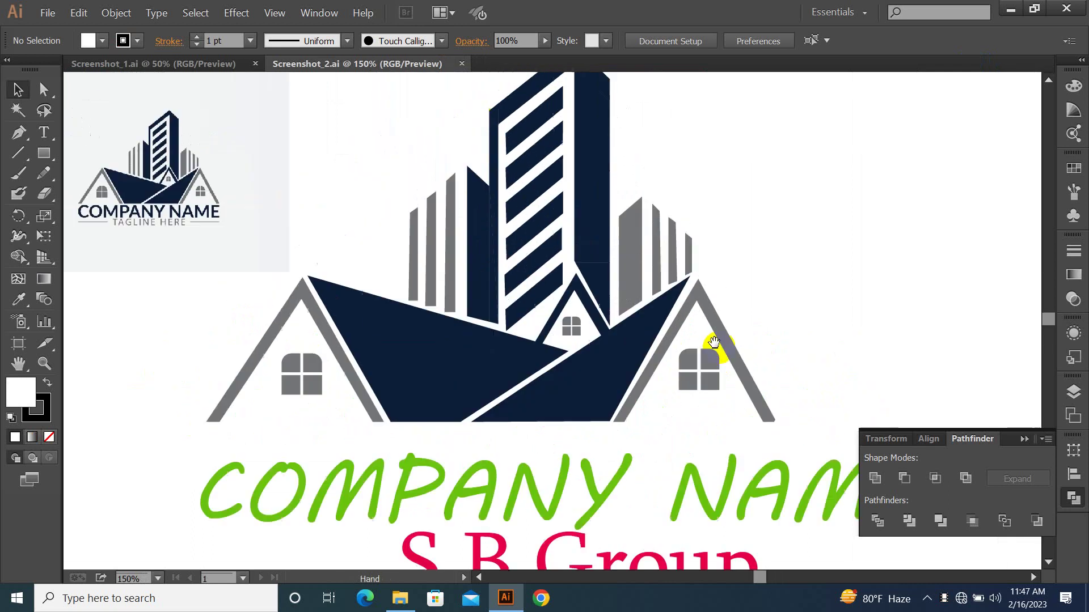
scroll(618, 309, down, 1)
scroll(618, 309, left, 1)
click(523, 358)
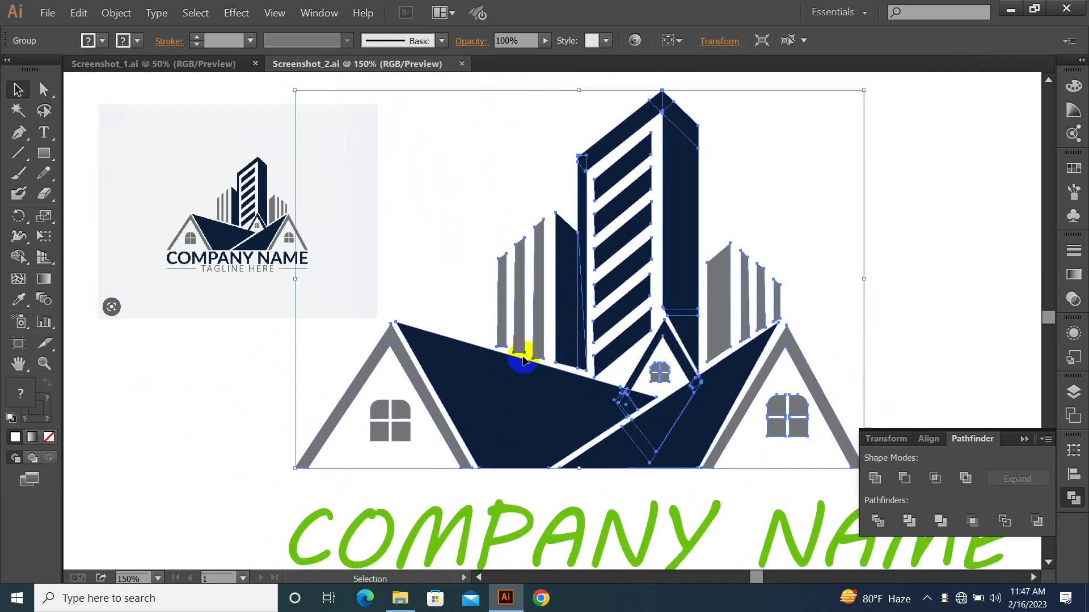
click(473, 301)
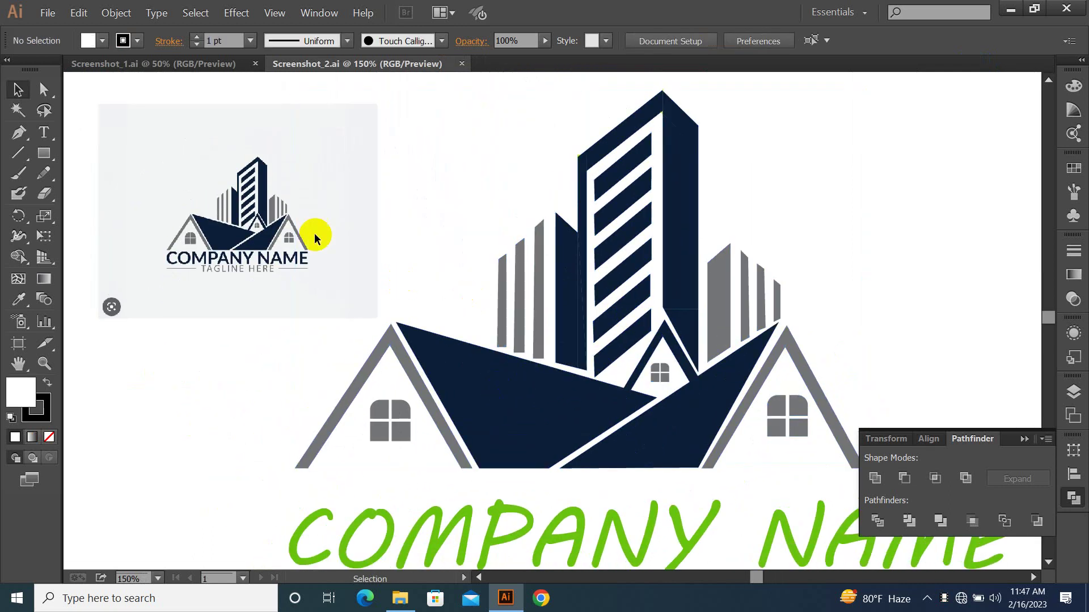
Inspect the reference logo's roofs and windows closely, and compare them with the redrawn central tower and side buildings.
key(ctrl+space)
drag(190, 193, 273, 258)
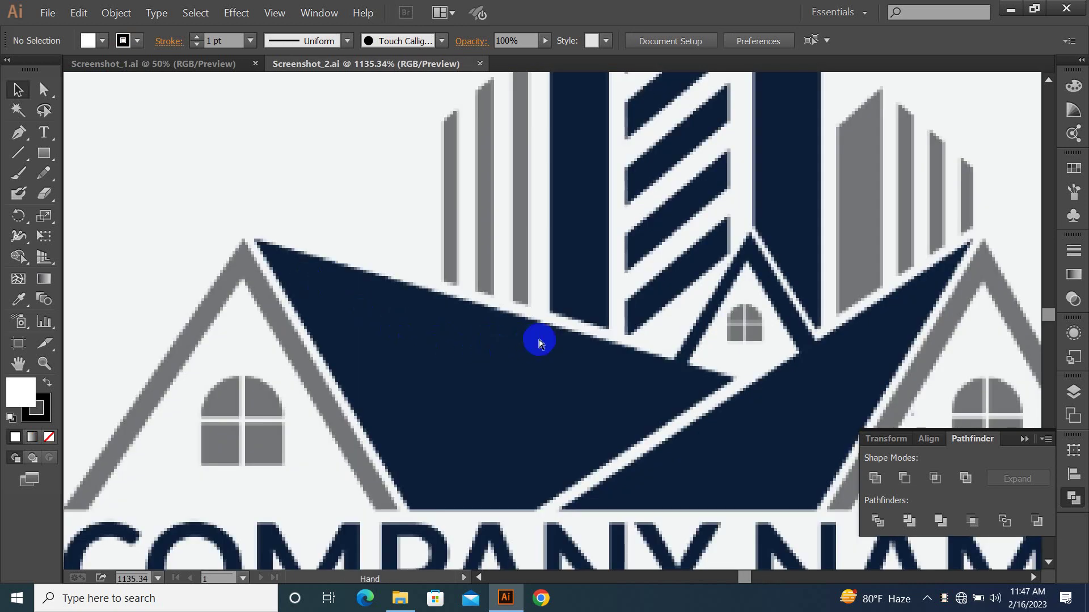
key(ctrl+0)
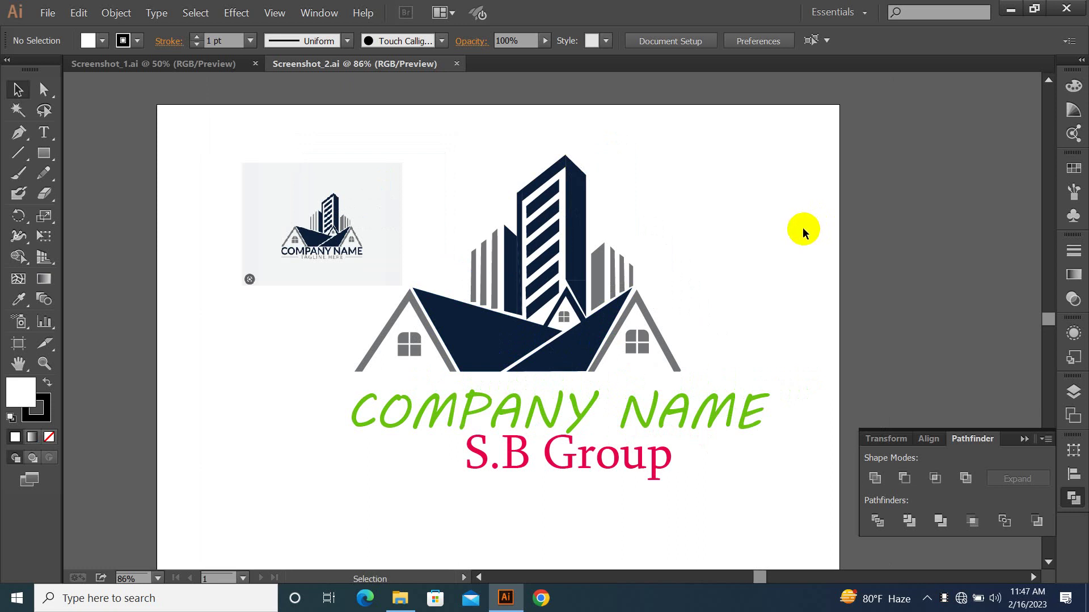
drag(377, 158, 689, 416)
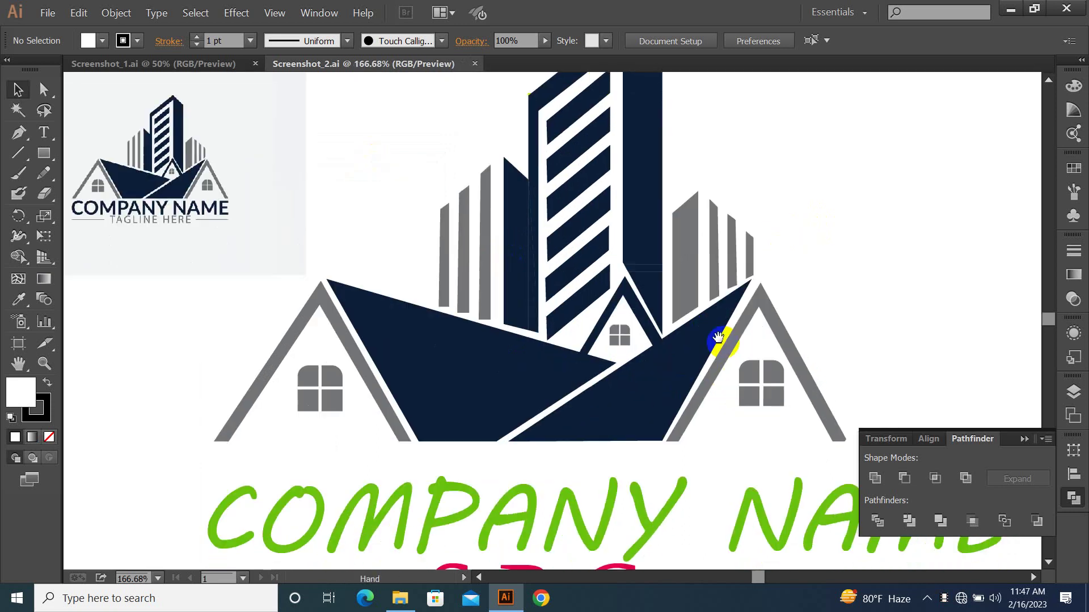
drag(646, 236, 627, 306)
drag(549, 206, 695, 434)
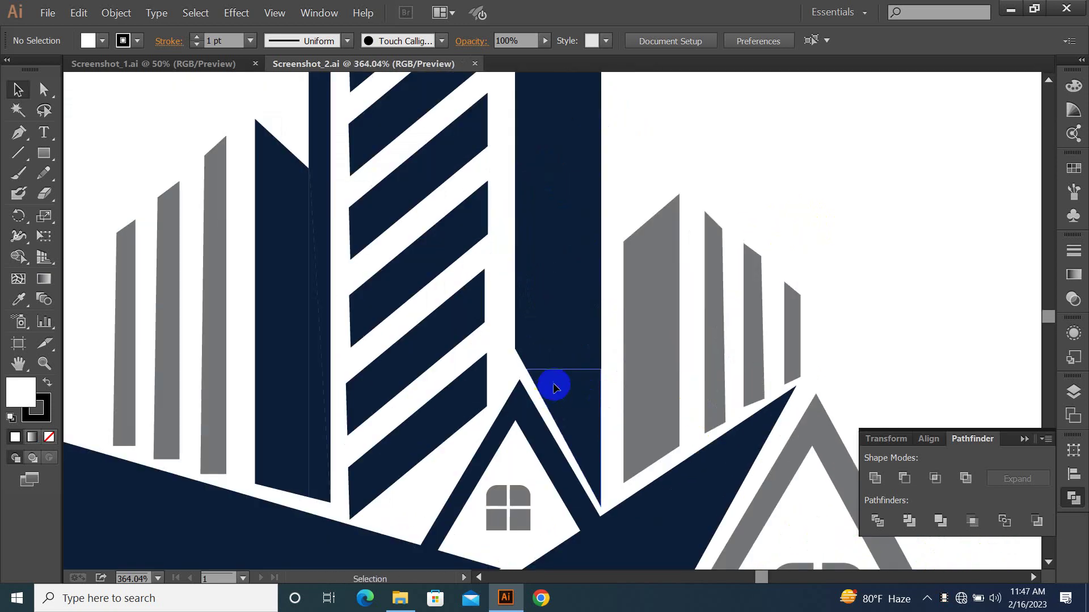
Unite the overlapping pieces of the redrawn buildings and houses logo, including its towers, bars, roofs and right-hand windows.
click(556, 350)
drag(607, 418, 661, 282)
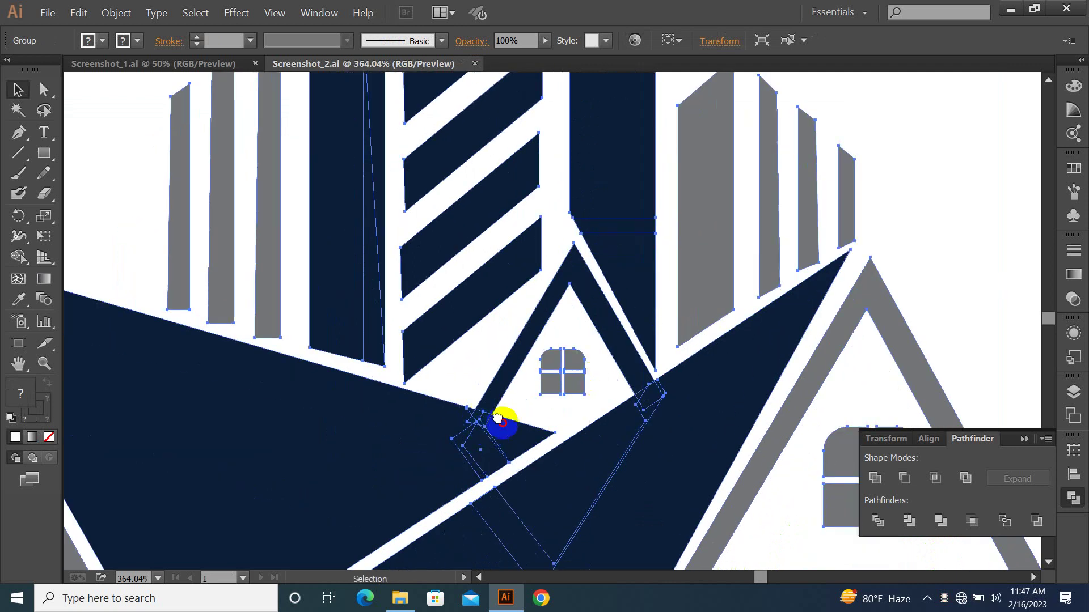
drag(498, 419, 559, 359)
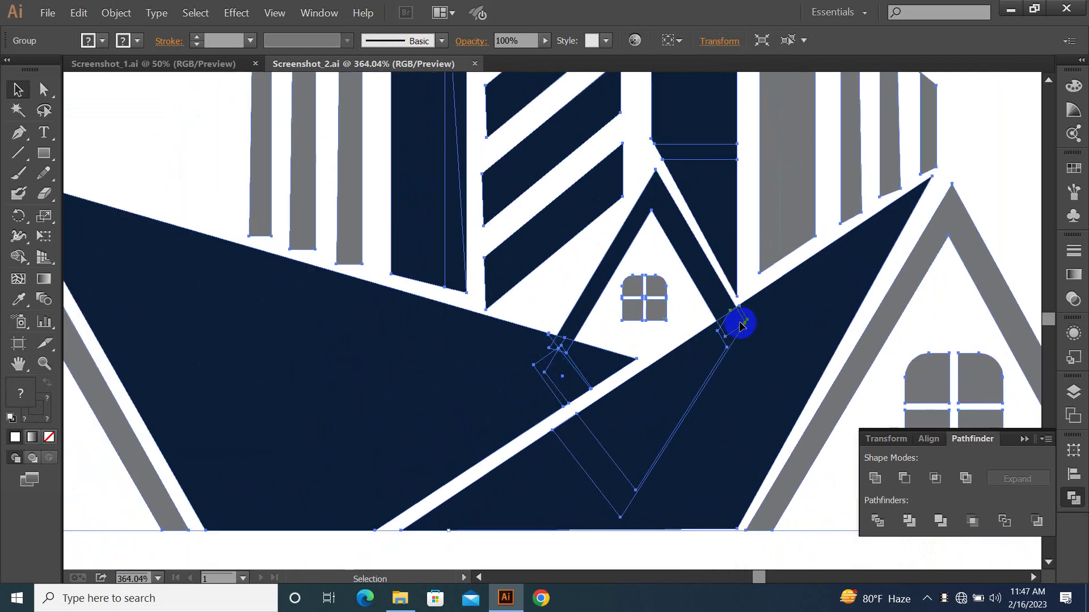
click(878, 481)
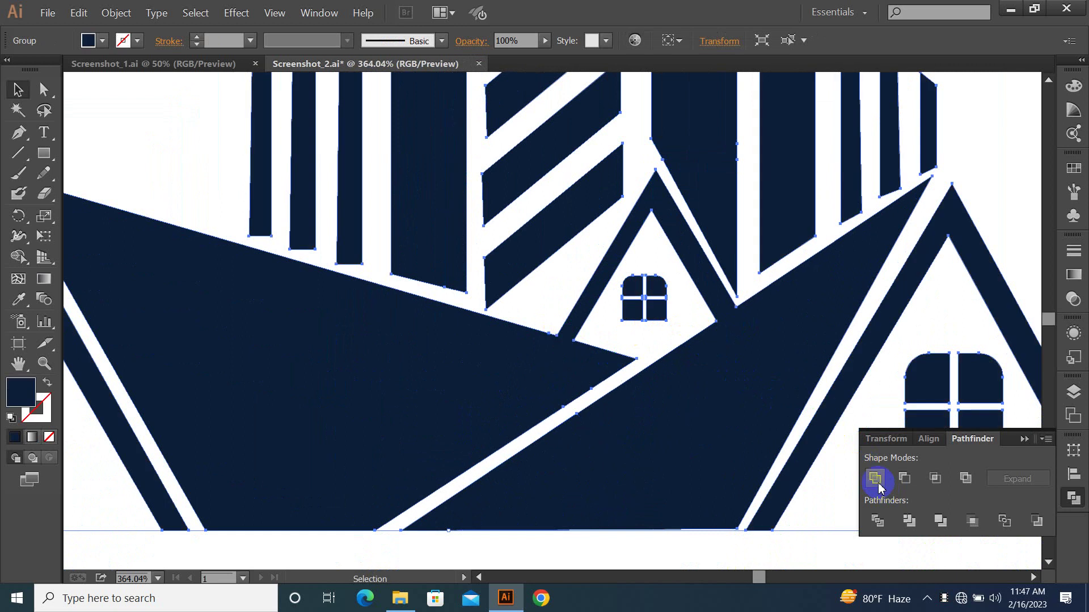
click(695, 295)
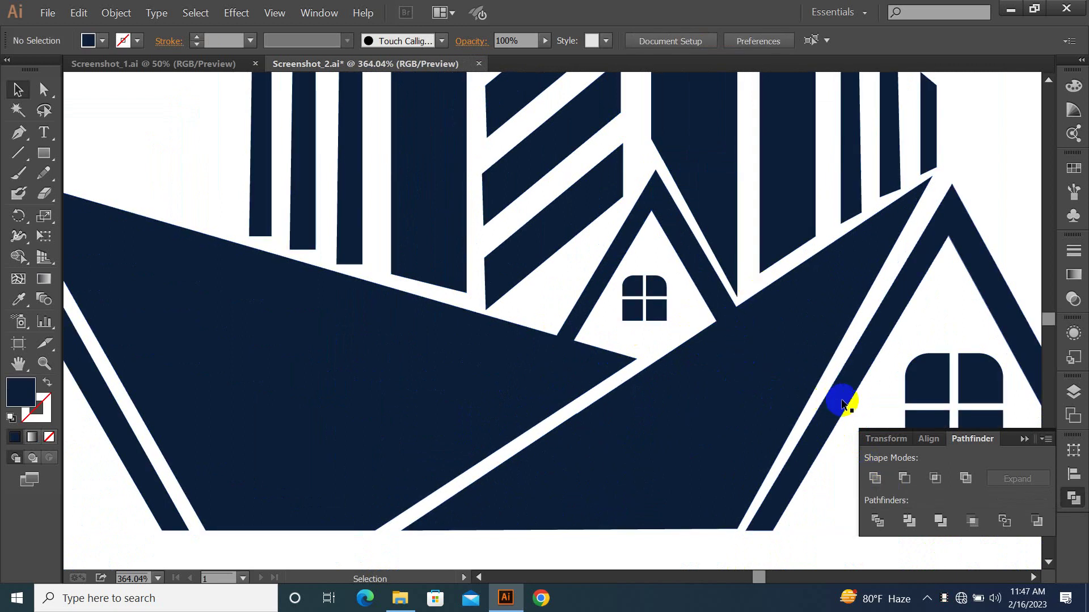
Examine the united buildings and houses logo and compare it with the reference picture beside it.
click(581, 289)
click(705, 227)
click(730, 287)
click(731, 287)
key(ctrl+minus)
key(ctrl+minus)
key(ctrl+minus)
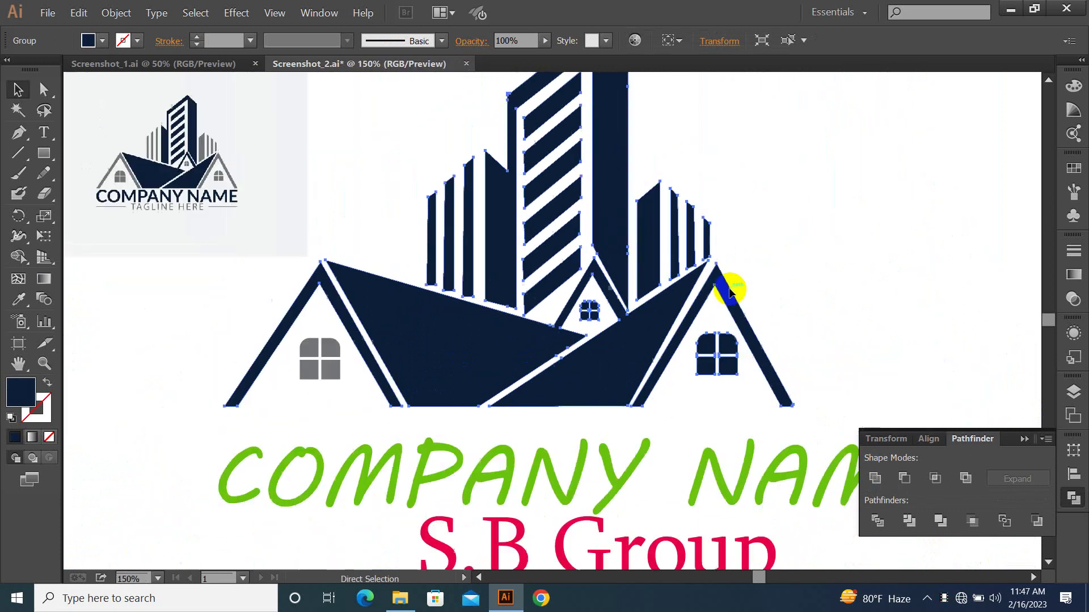
scroll(785, 263, down, 3)
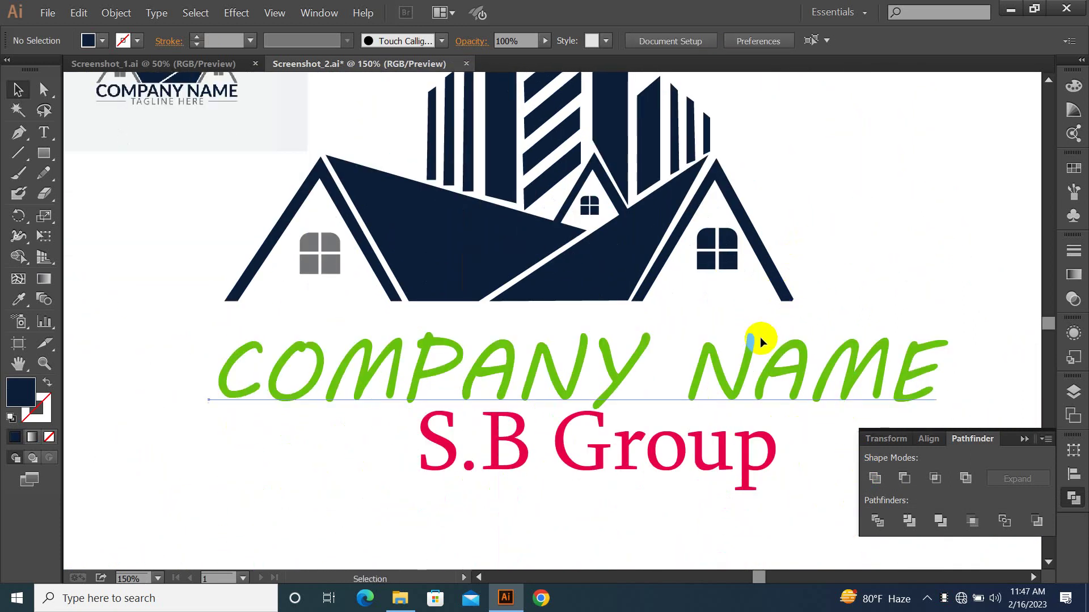
Close the Screenshot_2.ai document.
click(791, 376)
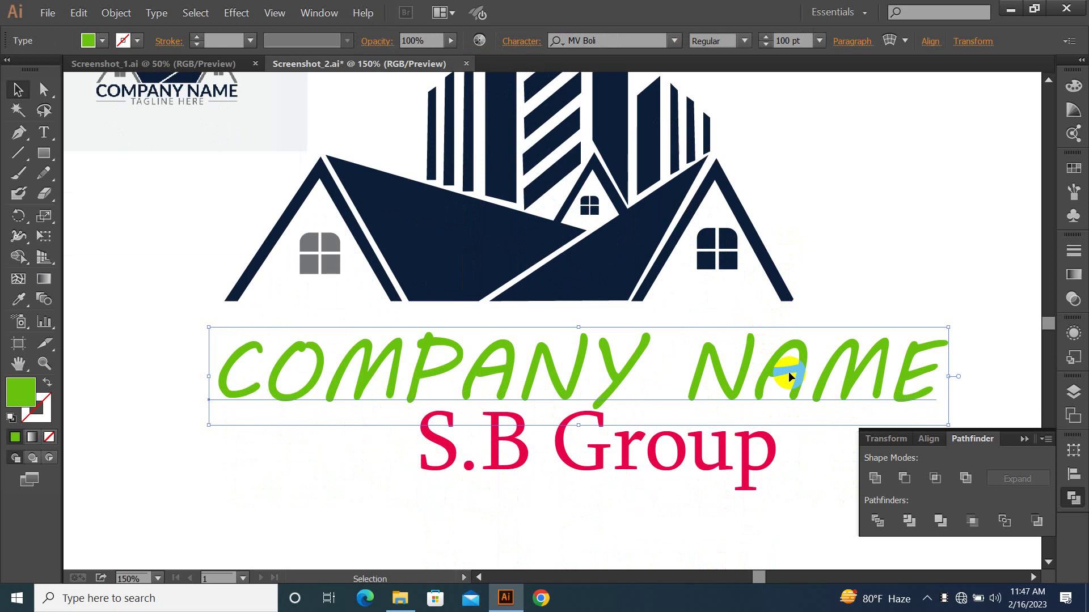
key(ctrl+minus)
key(ctrl+minus)
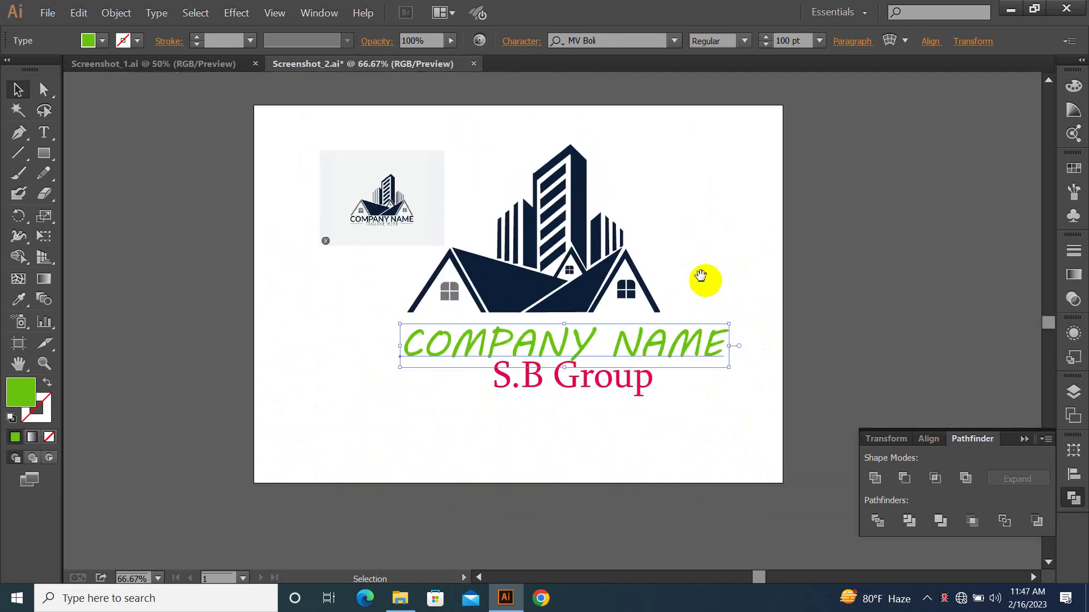
click(474, 65)
click(628, 319)
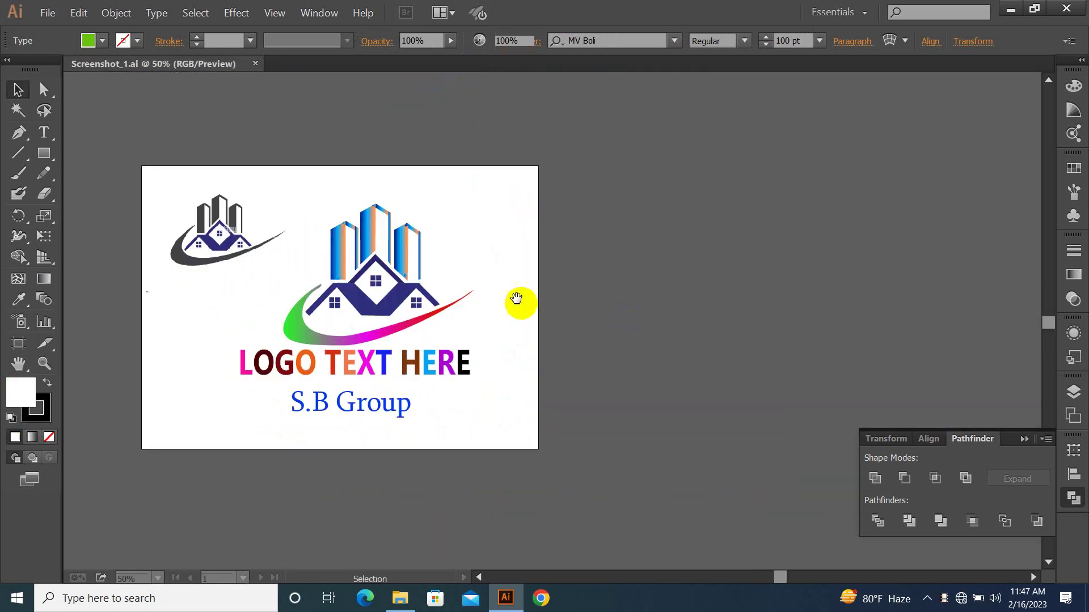
Delete the multicolour gradient swoosh around the three house roofs in the redrawn Screenshot_1.ai logo.
drag(593, 273, 648, 280)
key(ctrl+minus)
key(ctrl+minus)
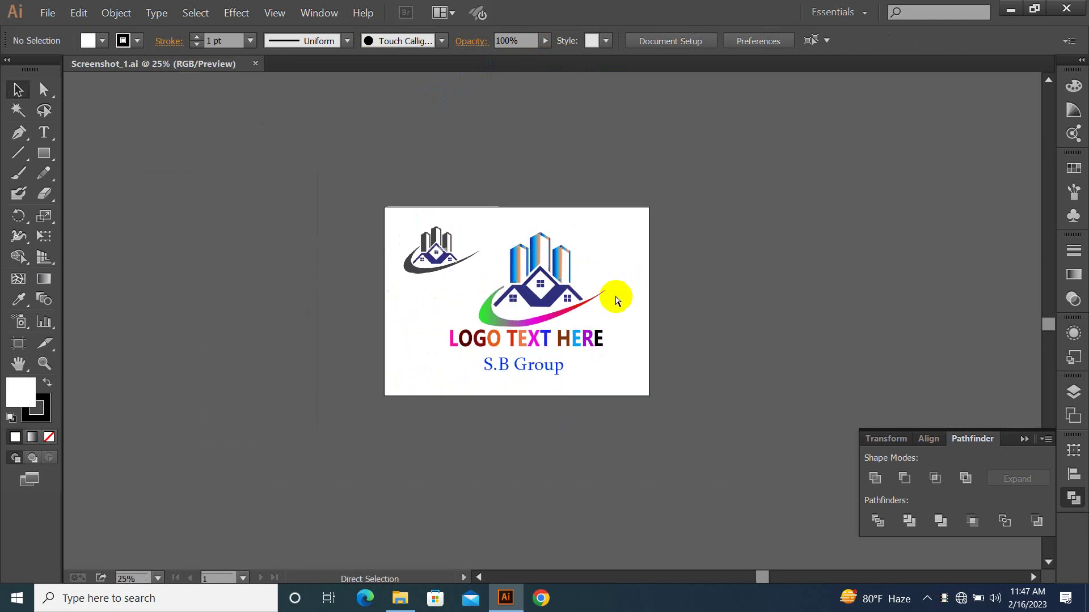
key(ctrl+plus)
key(ctrl+plus)
key(ctrl+plus)
key(ctrl+plus)
key(ctrl+plus)
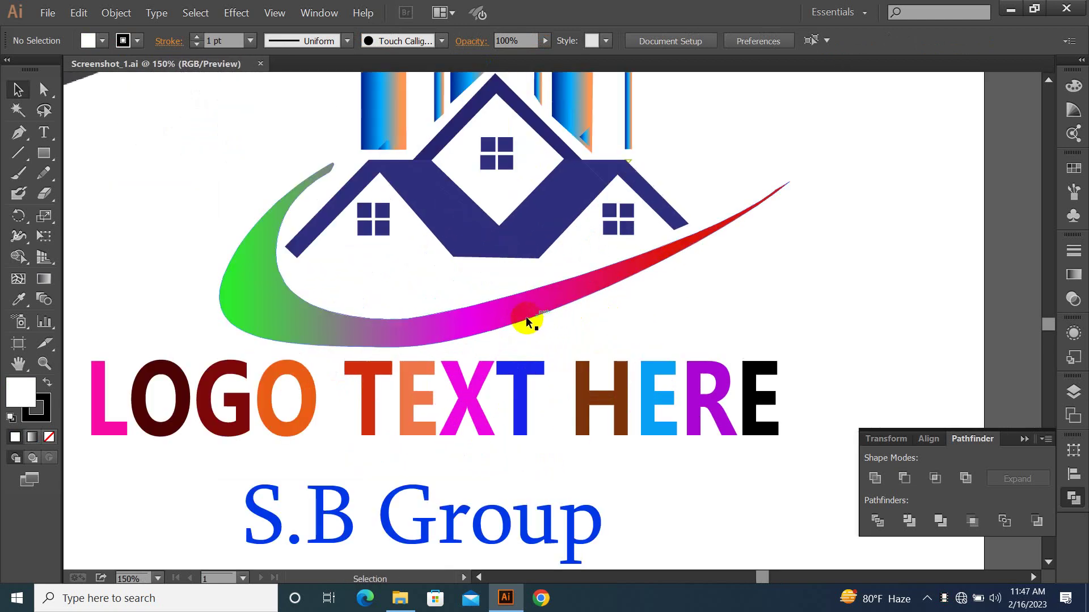
drag(451, 320, 498, 369)
click(606, 381)
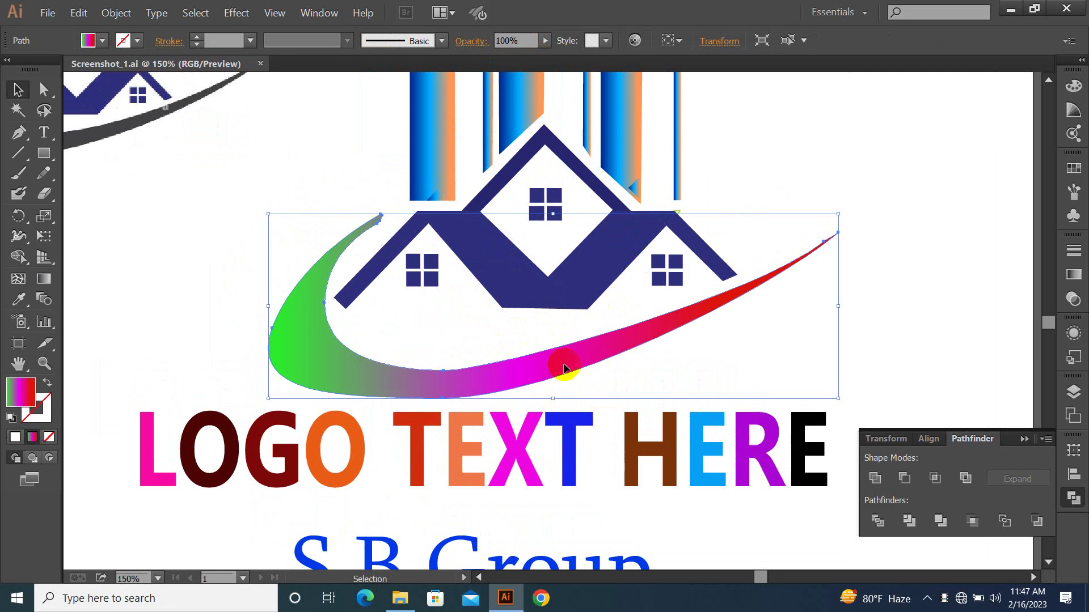
key(ctrl+minus)
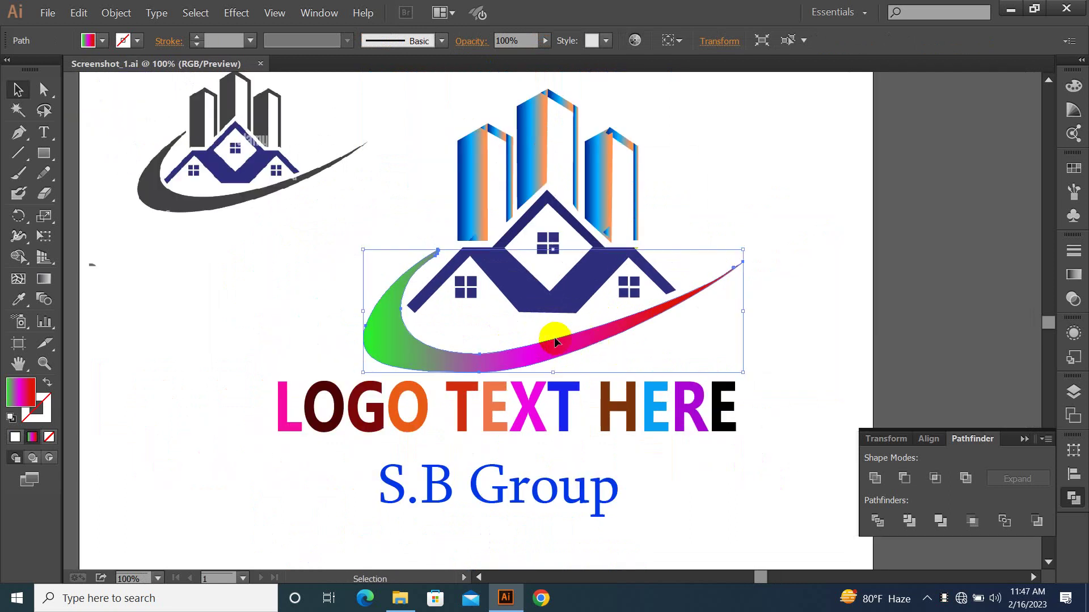
drag(570, 348, 595, 353)
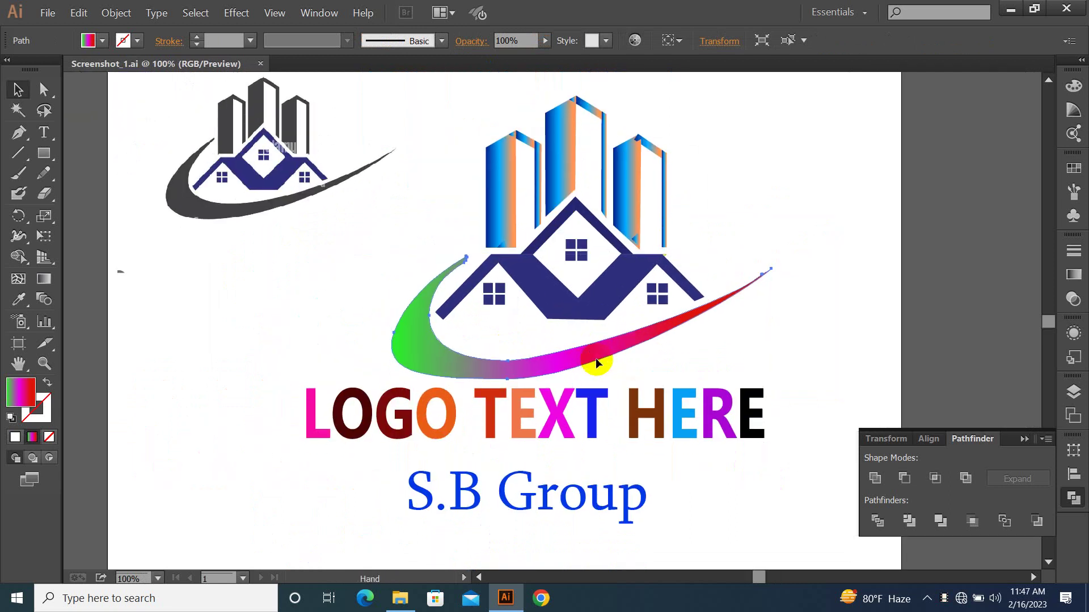
key(Delete)
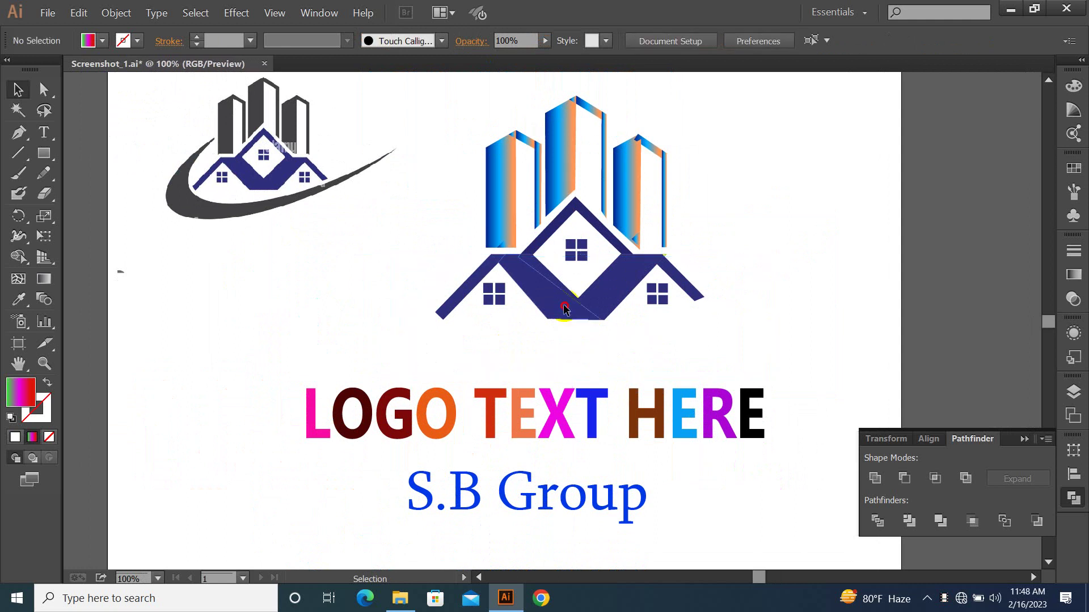
Try to draw ellipses over the reference logo's swoosh as a basis for its curve.
click(602, 290)
drag(395, 220, 422, 275)
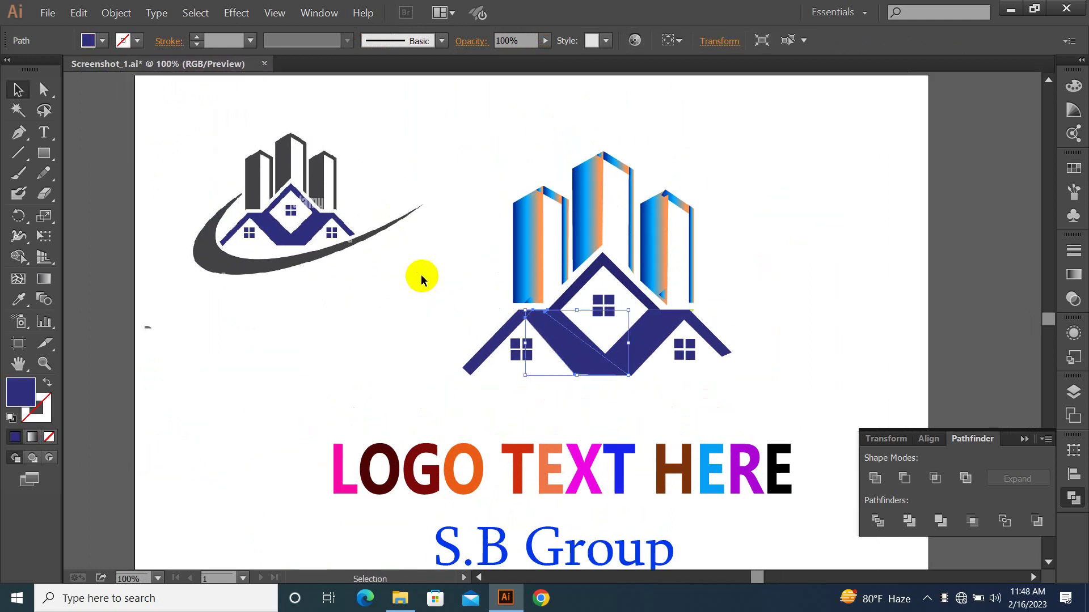
key(l)
drag(220, 156, 260, 195)
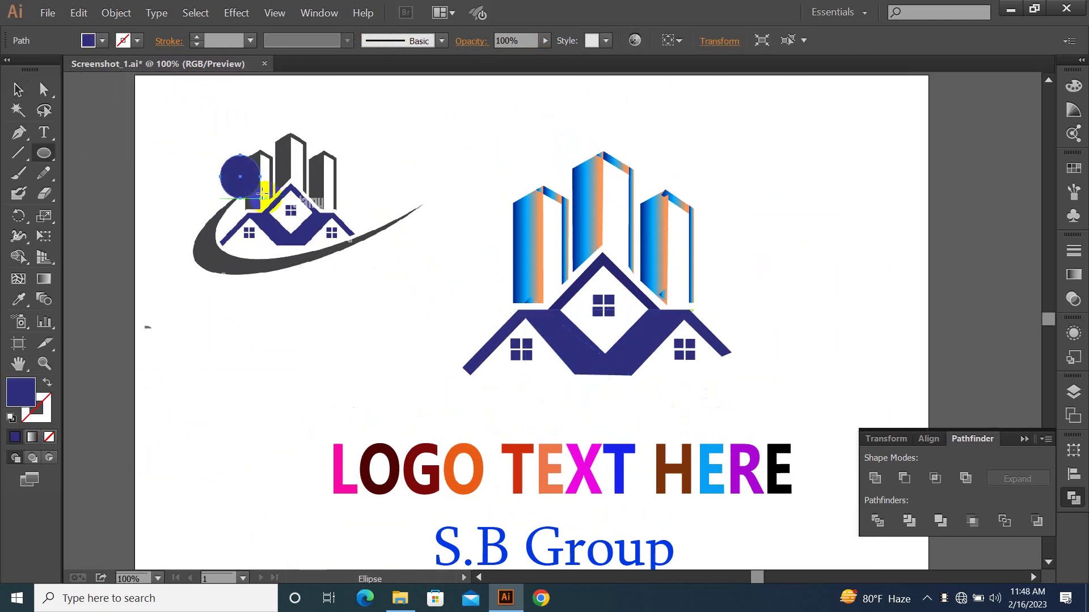
key(ctrl+z)
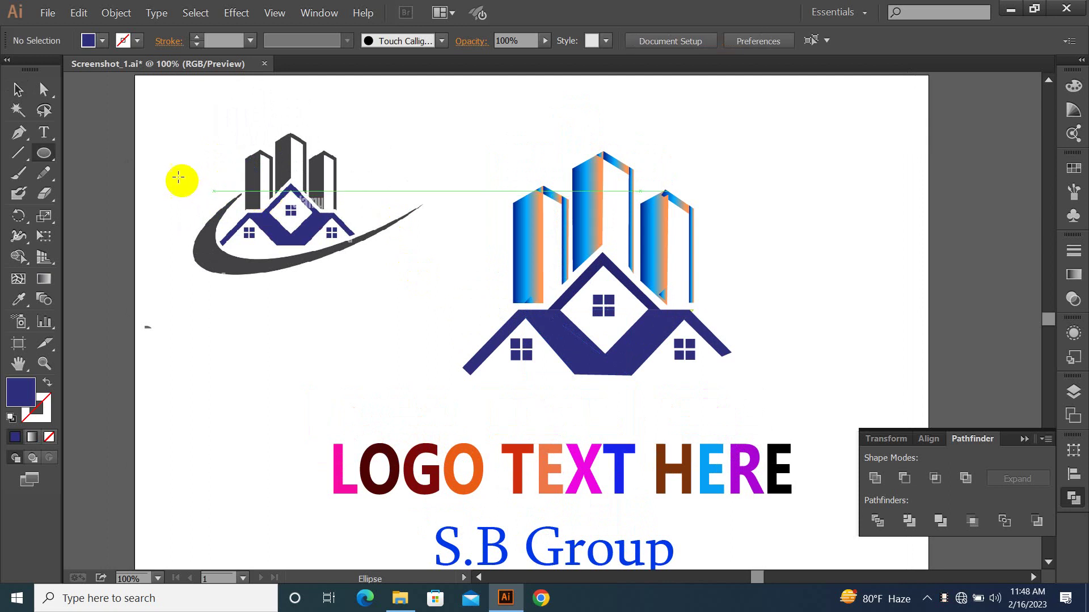
drag(200, 194, 420, 243)
key(ctrl+z)
click(18, 91)
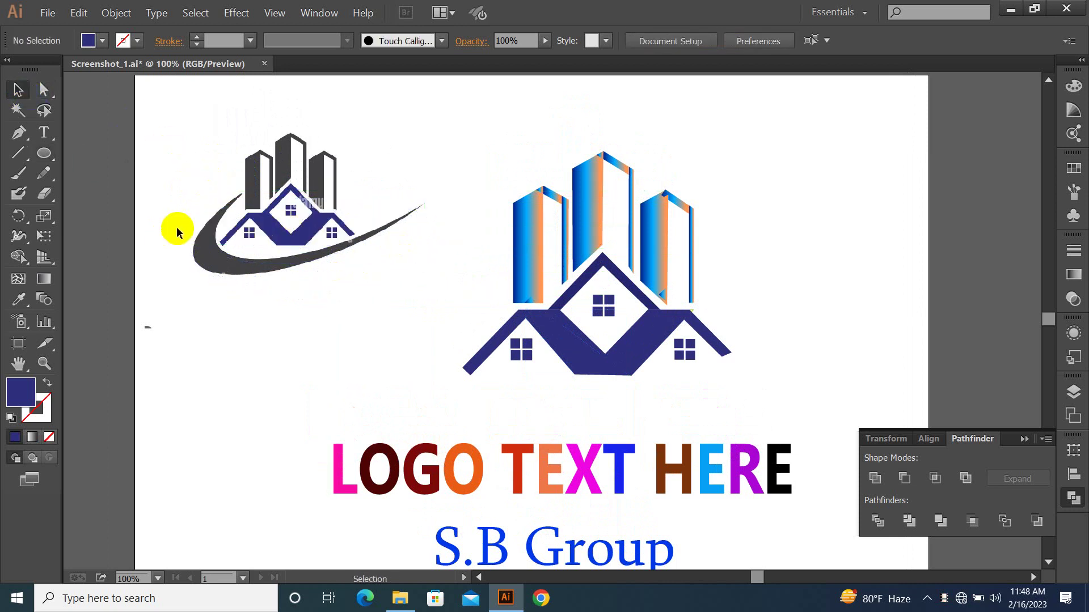
drag(502, 282, 379, 324)
drag(416, 218, 354, 312)
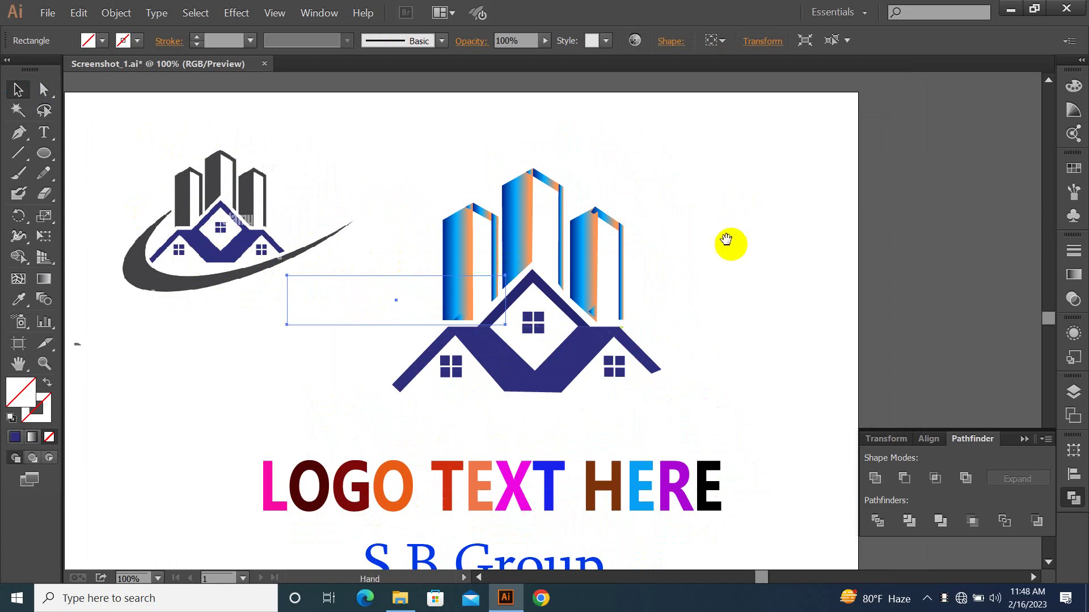
drag(731, 245, 738, 206)
click(765, 248)
drag(390, 201, 340, 296)
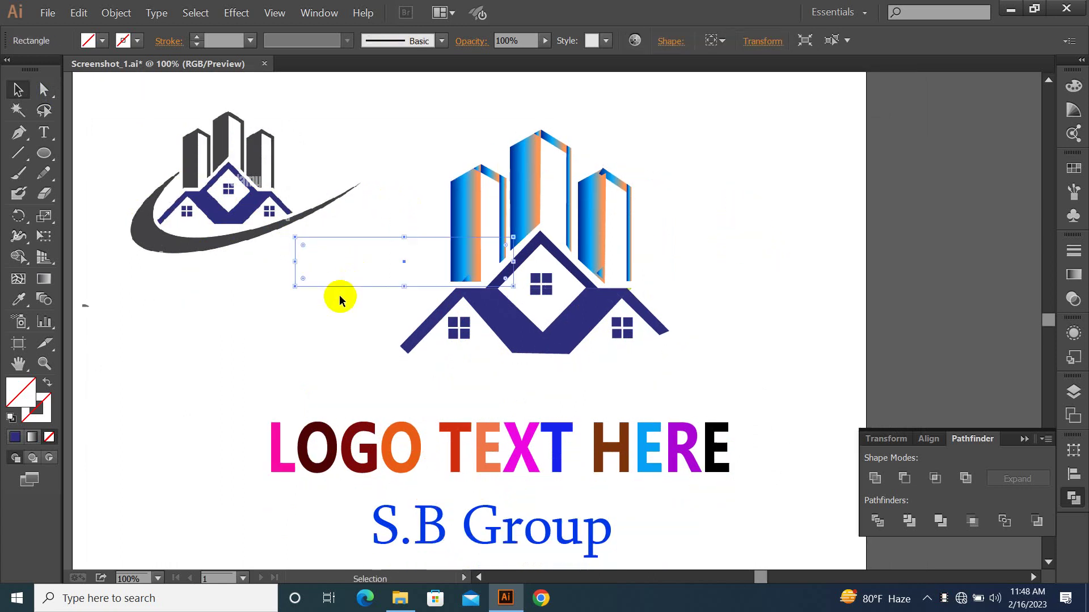
click(340, 301)
drag(676, 313, 596, 256)
drag(496, 194, 502, 220)
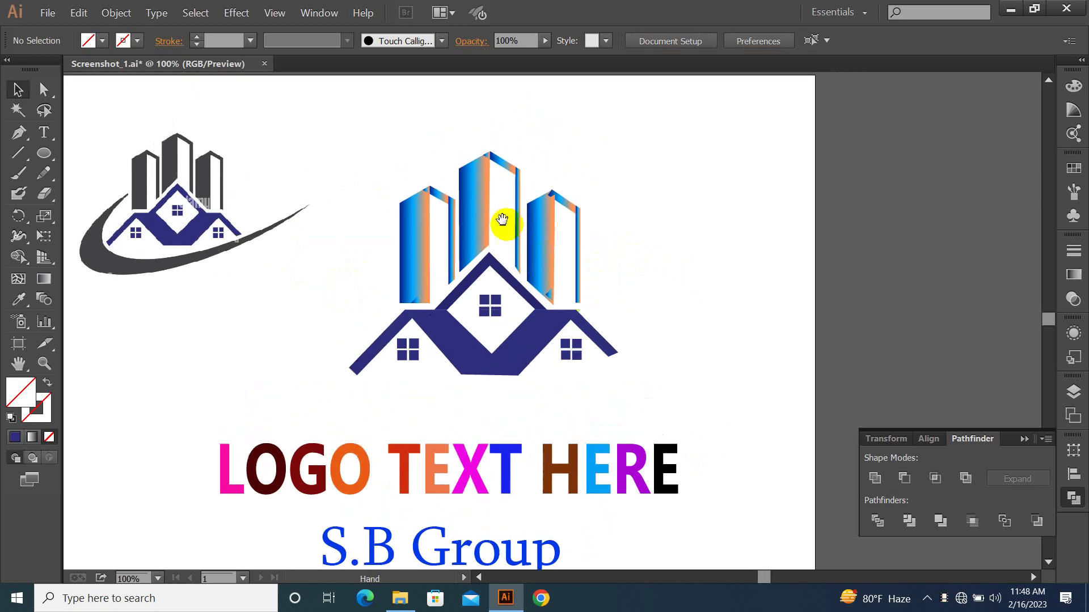
Close the Screenshot_1.ai document and switch to the Class 7 folder in File Explorer.
click(264, 67)
click(626, 321)
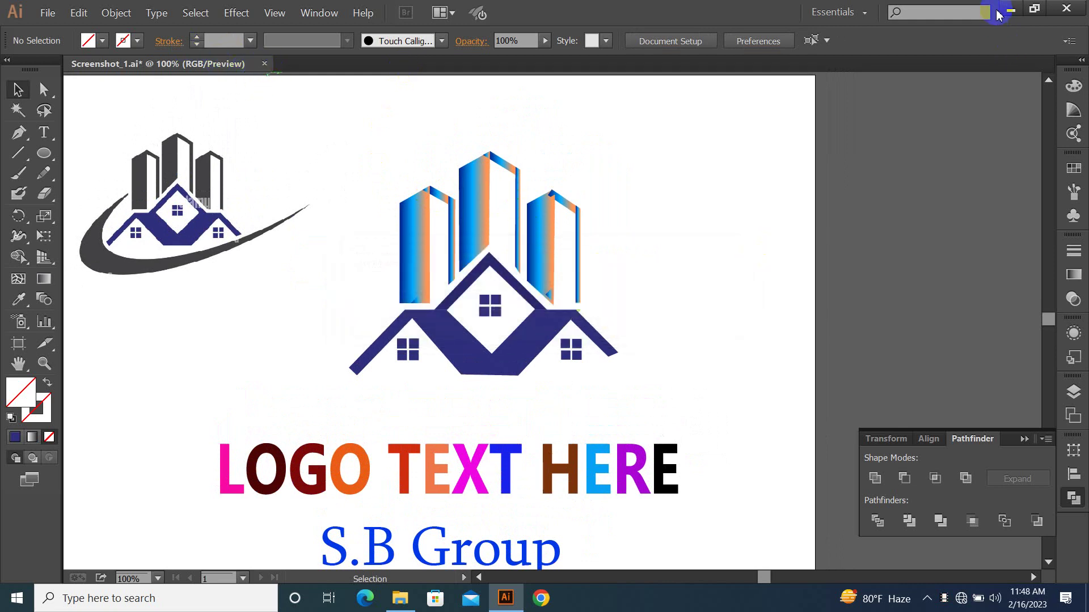
click(1018, 13)
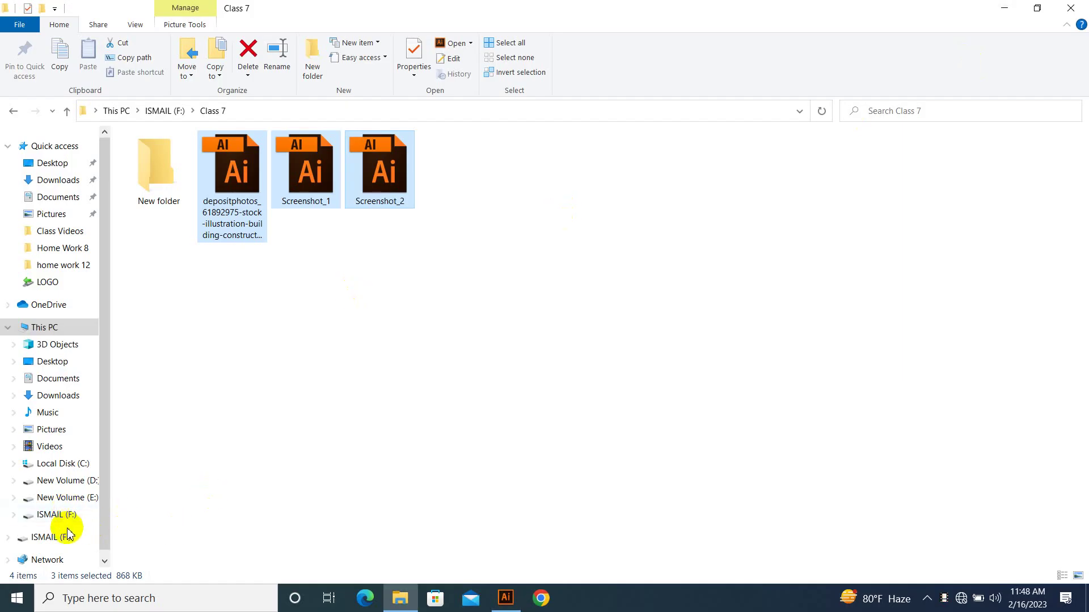
Open the removable drive (G:) from This PC on the desktop.
scroll(68, 540, down, 1)
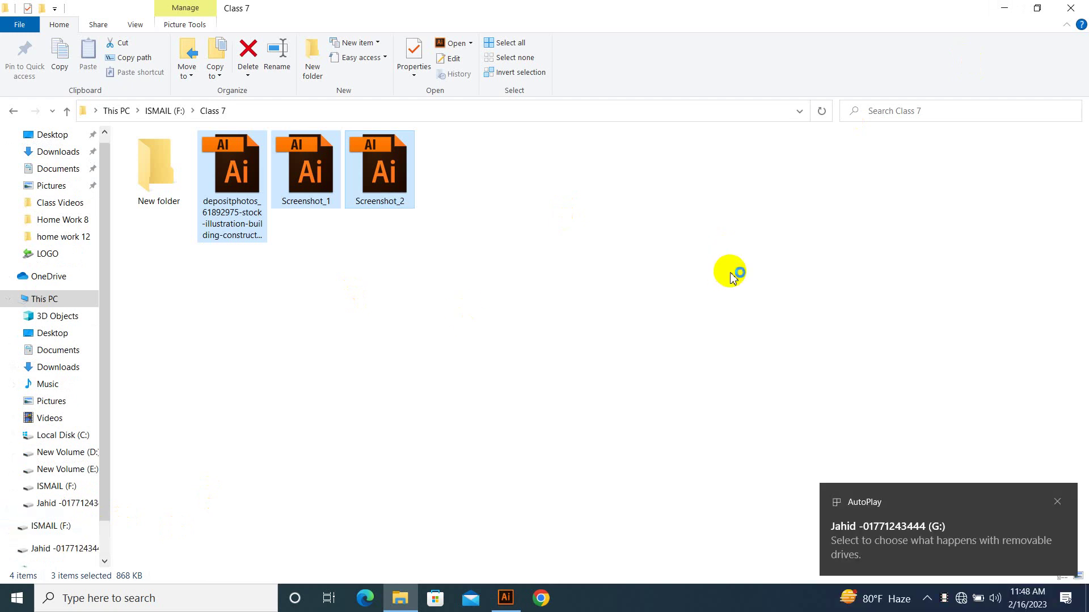
key(super+d)
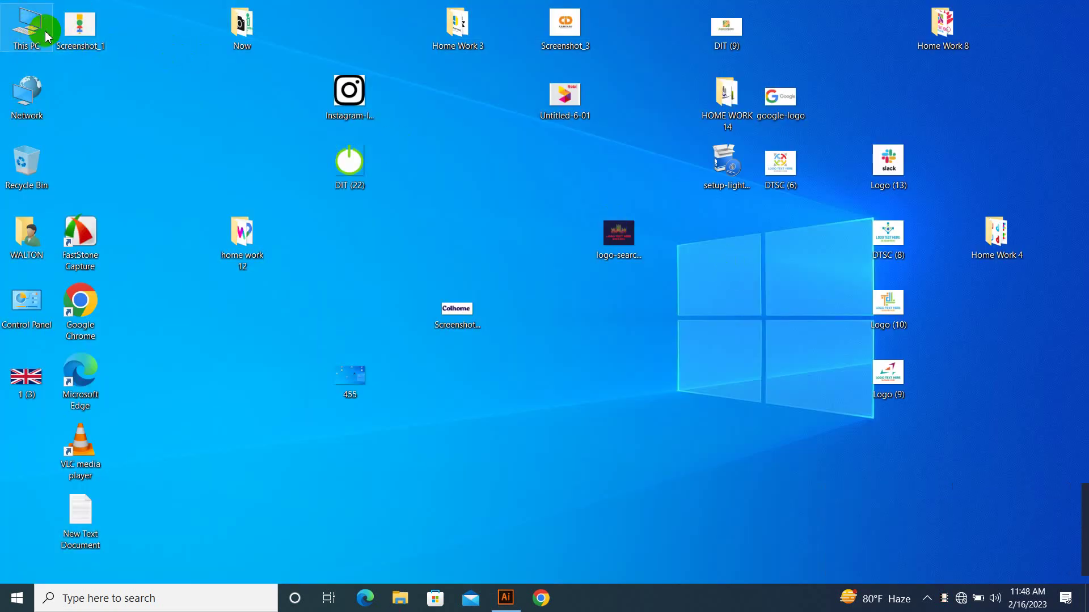
double_click(45, 37)
double_click(716, 276)
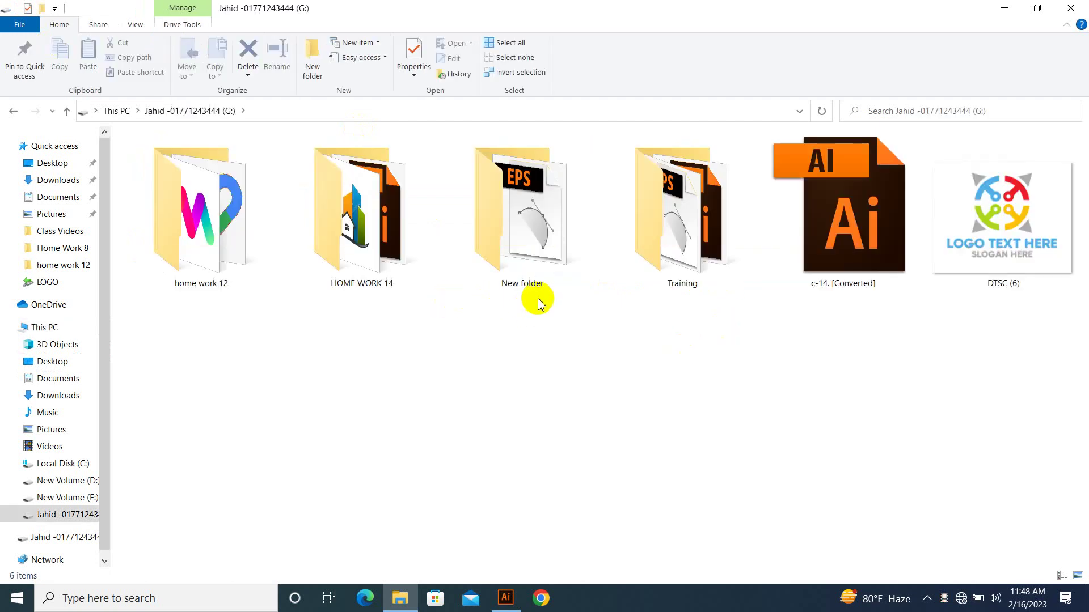
Open the c-14. [Converted] file in Illustrator without retaining the 9-slice scaling option for symbols.
click(843, 216)
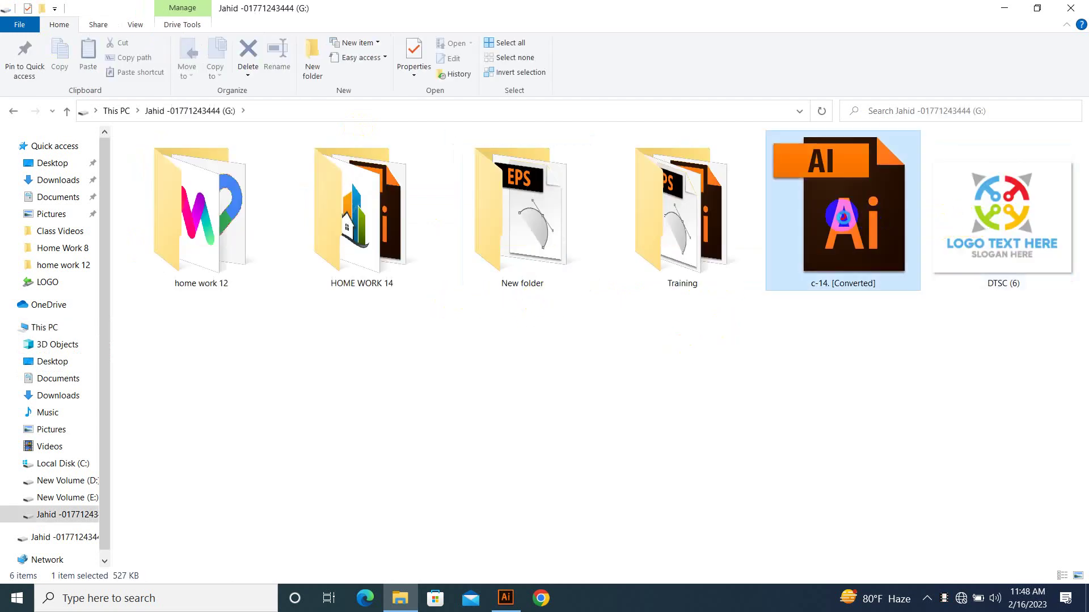
double_click(843, 221)
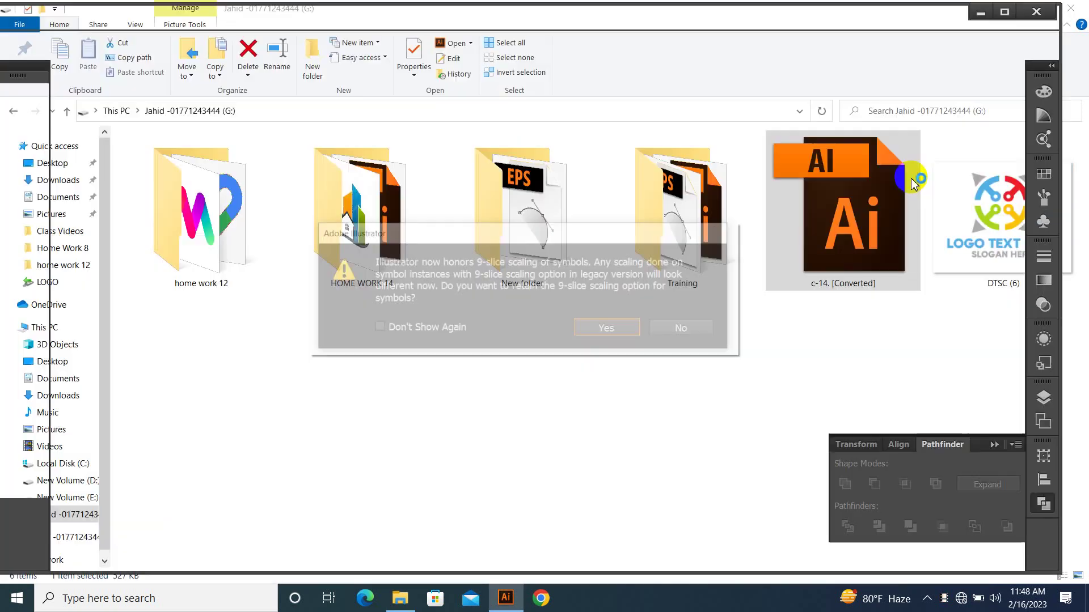
click(668, 333)
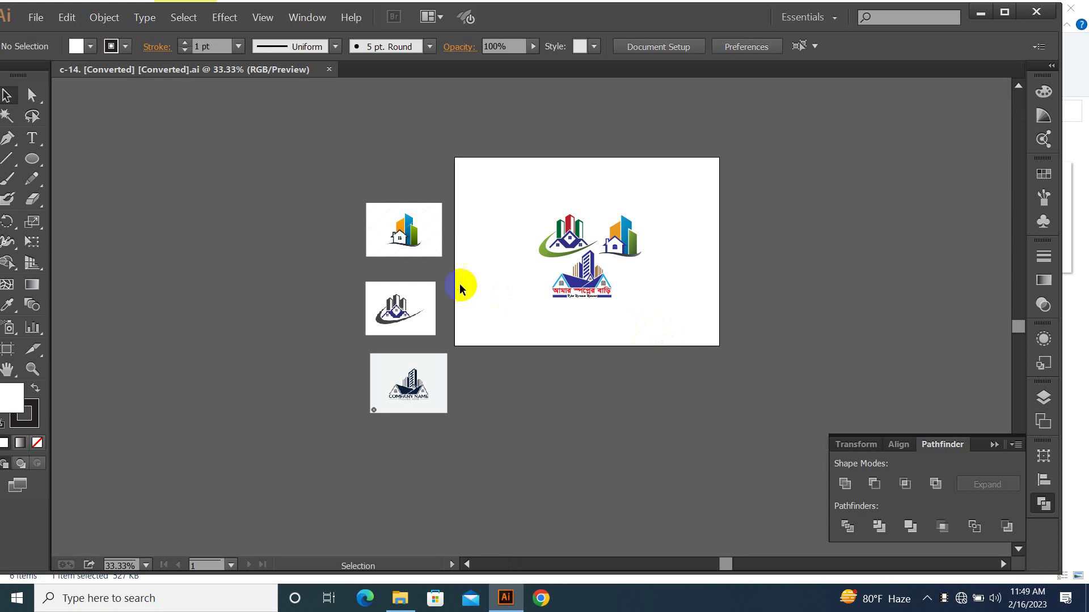
Move the red and green buildings logo with its green swoosh away from the other two logos, toward the artboard's left side.
key(z)
drag(474, 178, 676, 316)
drag(301, 128, 568, 358)
key(v)
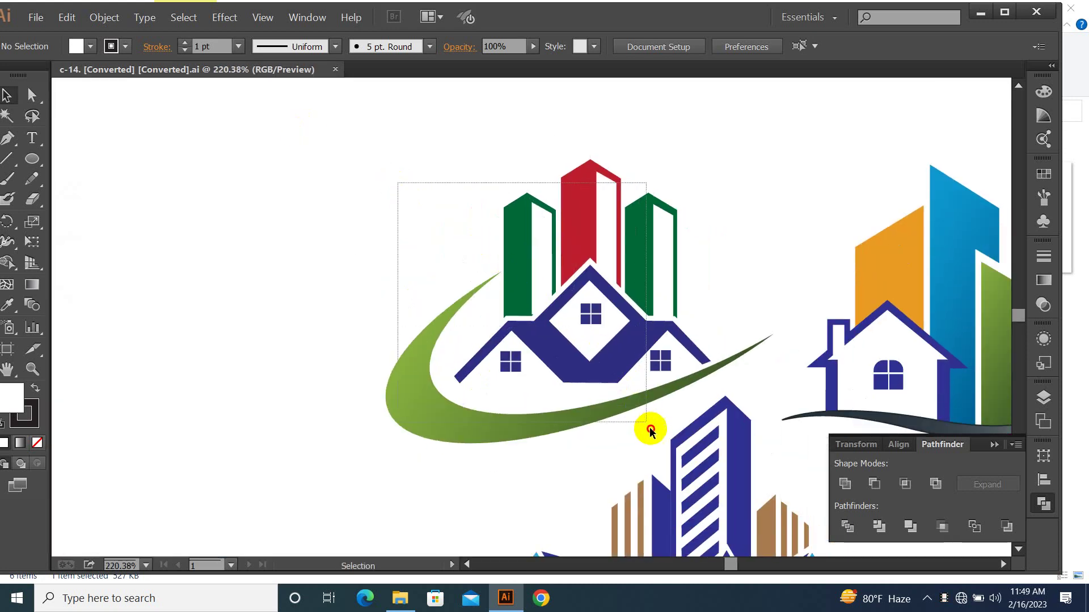
click(570, 397)
drag(570, 397, 379, 361)
click(580, 274)
key(space)
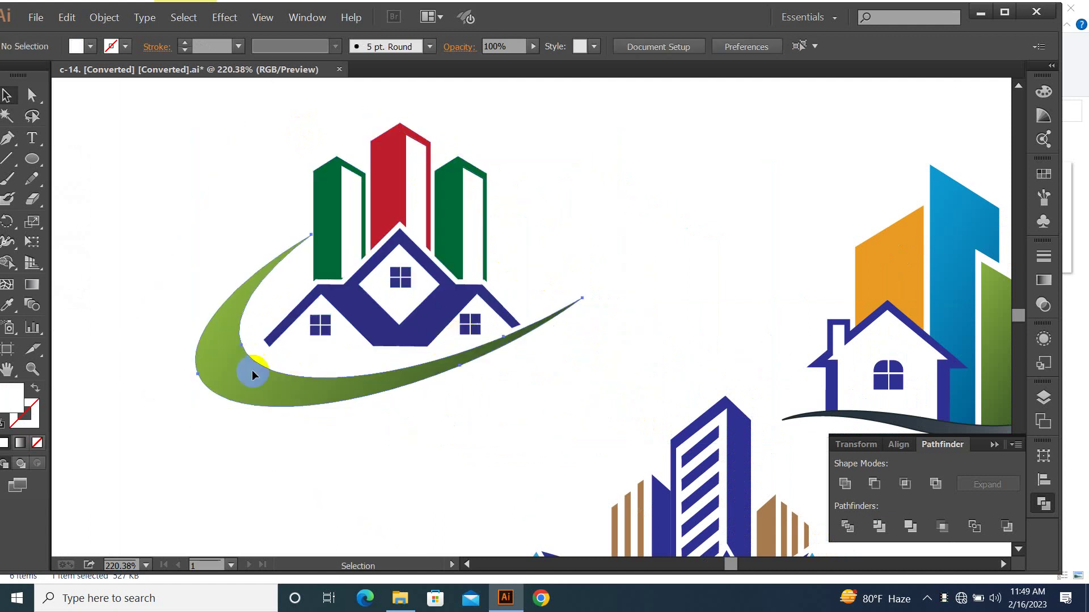
Examine how the green swoosh and the dark curved base under the orange and blue buildings logo are built.
click(253, 374)
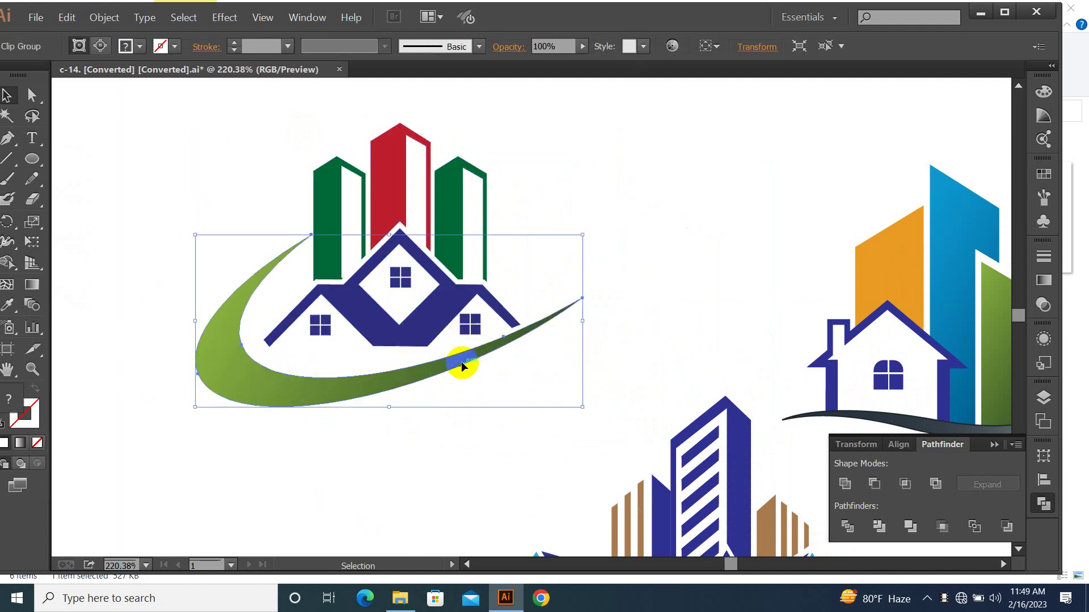
key(space)
drag(504, 290, 471, 355)
click(470, 354)
click(421, 312)
drag(602, 313, 451, 206)
drag(625, 229, 384, 257)
click(543, 351)
click(562, 406)
click(559, 425)
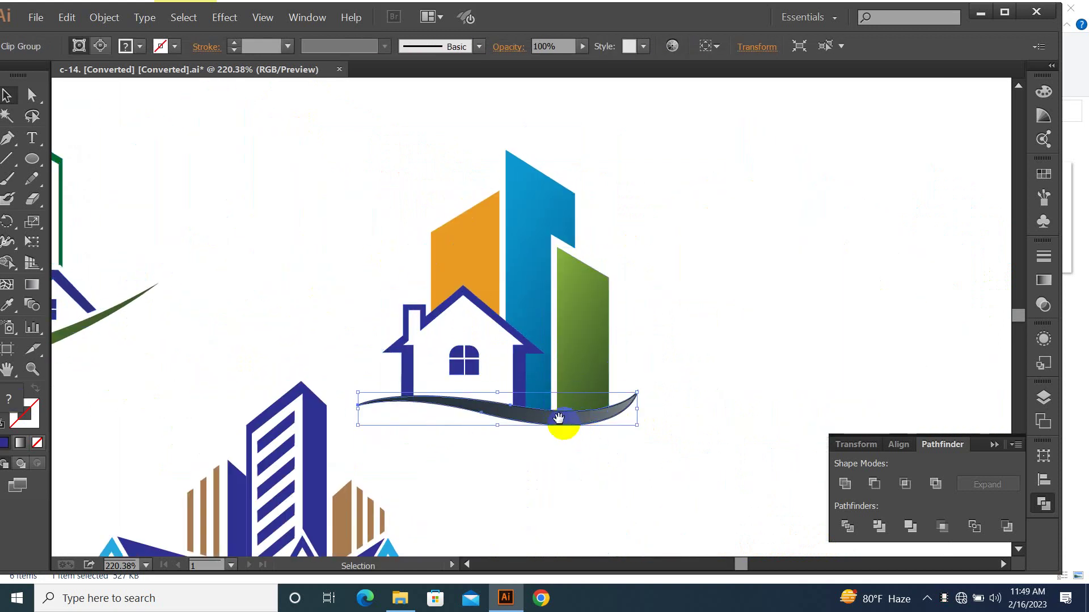
Examine the striped tower and roofs logo together with its Bengali title and "The Dream House" tagline.
scroll(576, 365, down, 1)
drag(491, 238, 425, 144)
drag(444, 255, 562, 248)
key(space)
drag(630, 455, 632, 316)
click(577, 357)
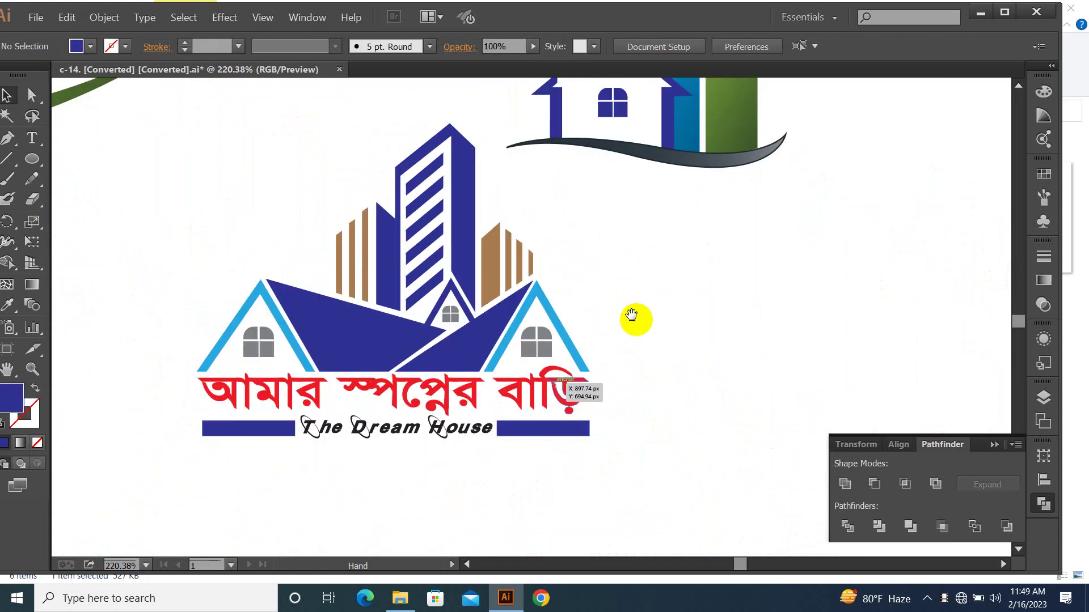
Ungroup the striped tower and roofs logo together with its Bengali title and tagline.
drag(216, 228, 700, 522)
drag(564, 415, 491, 518)
scroll(545, 352, down, 3)
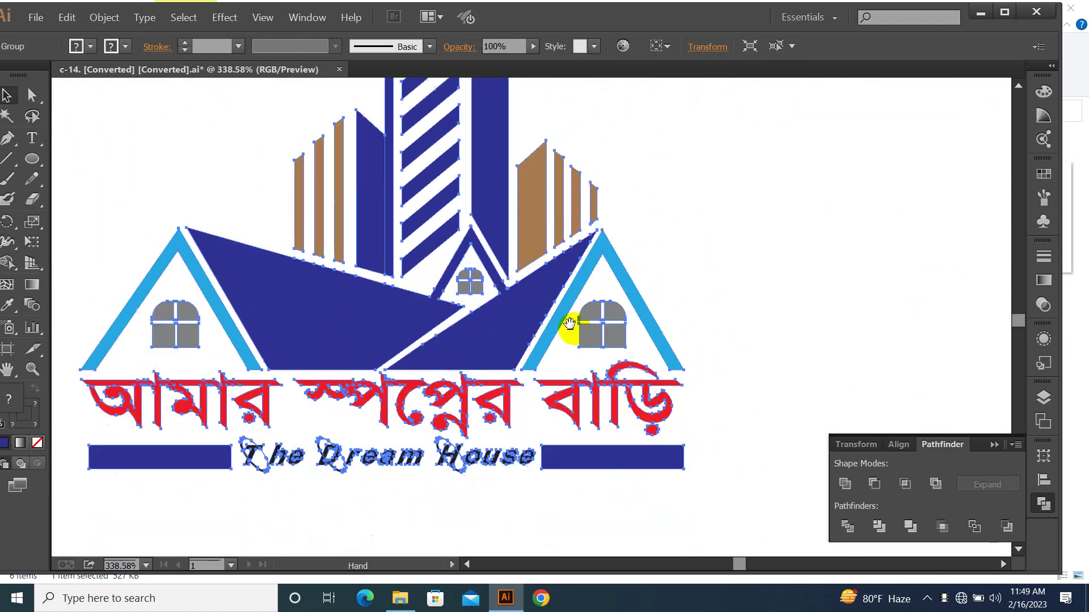
click(574, 323)
right_click(685, 306)
click(721, 376)
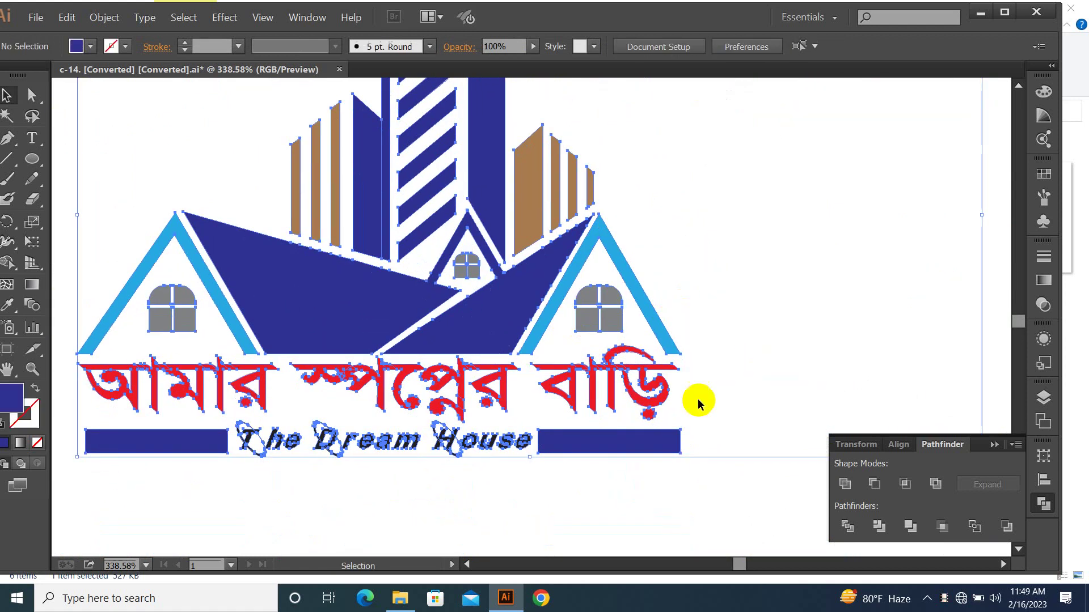
Examine how the letters of "The Dream House" tagline are built, isolating the decorated H, and review the finished logo.
click(578, 466)
drag(452, 452, 497, 487)
click(559, 501)
key(ctrl+z)
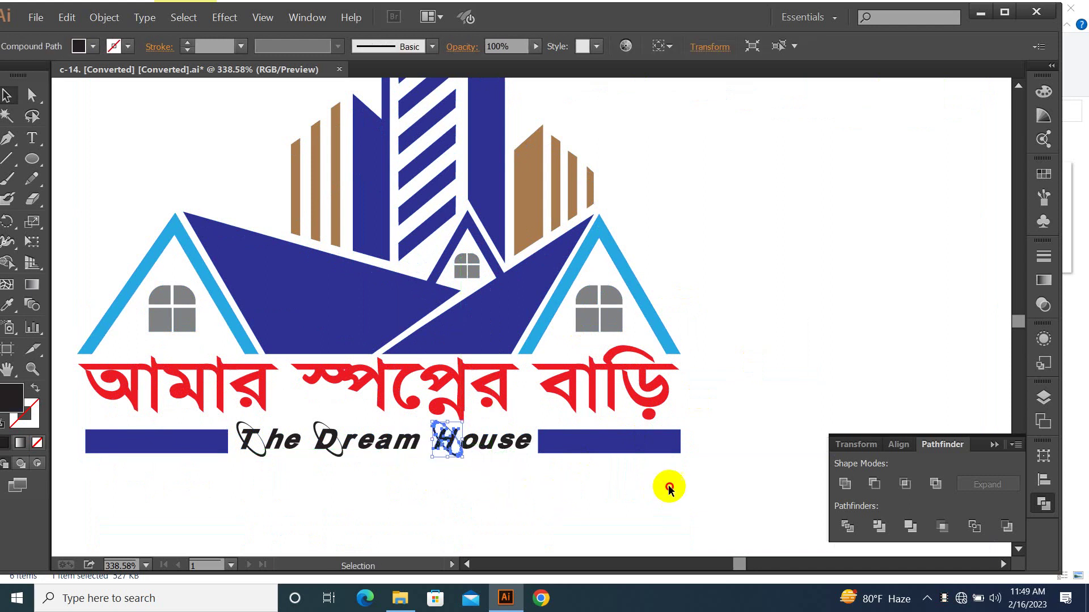
click(669, 488)
key(ctrl+minus)
key(ctrl+minus)
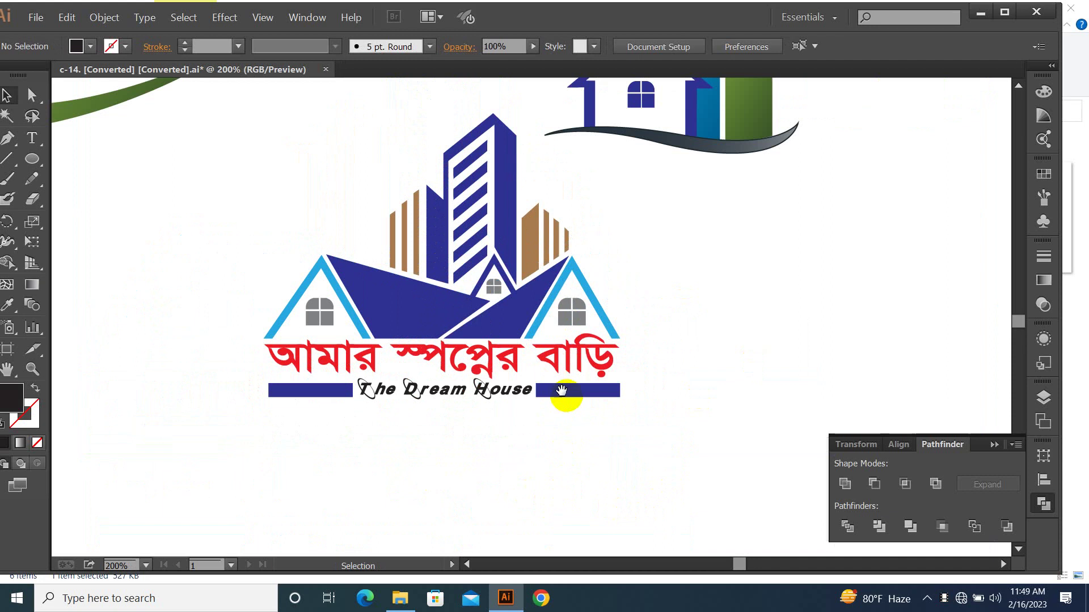
drag(562, 396, 816, 413)
drag(662, 374, 872, 368)
drag(545, 325, 556, 342)
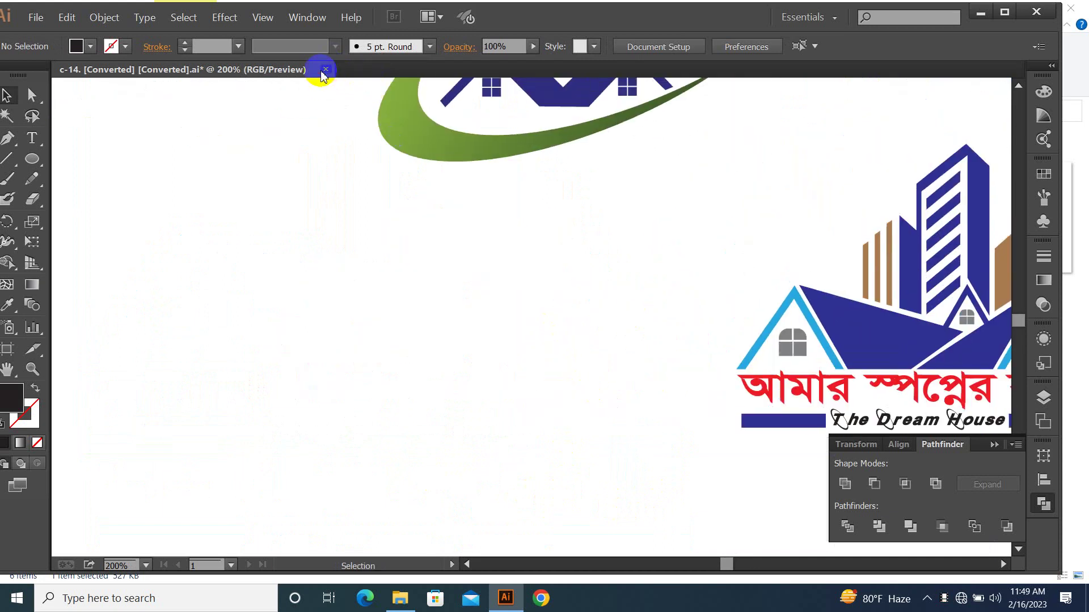
Close the c-14. [Converted] document without saving and leave Illustrator and the drive's folder window for the desktop.
click(324, 69)
click(610, 316)
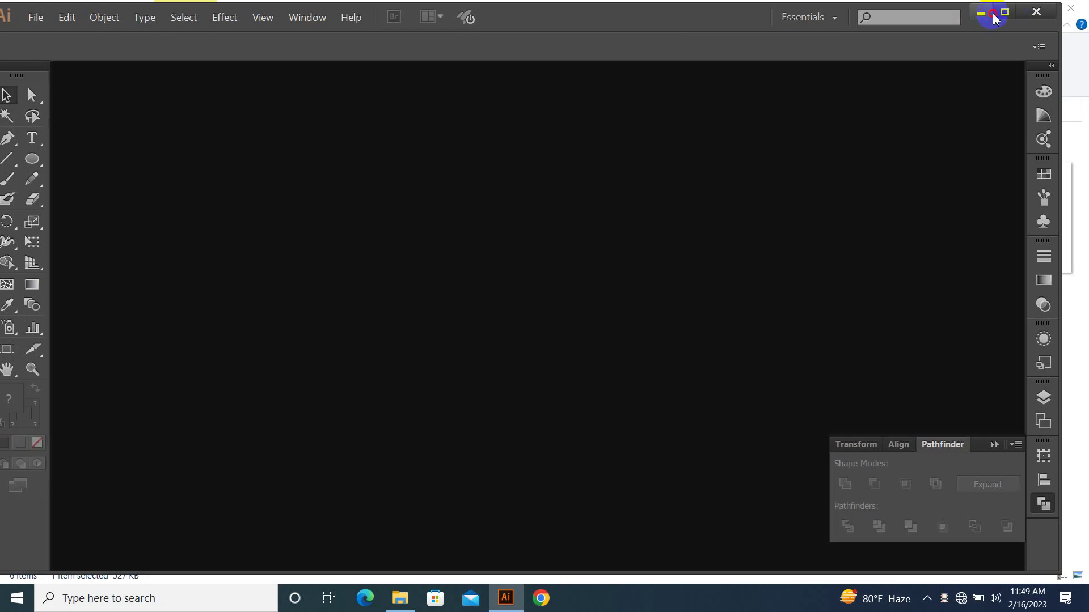
click(993, 14)
click(1011, 13)
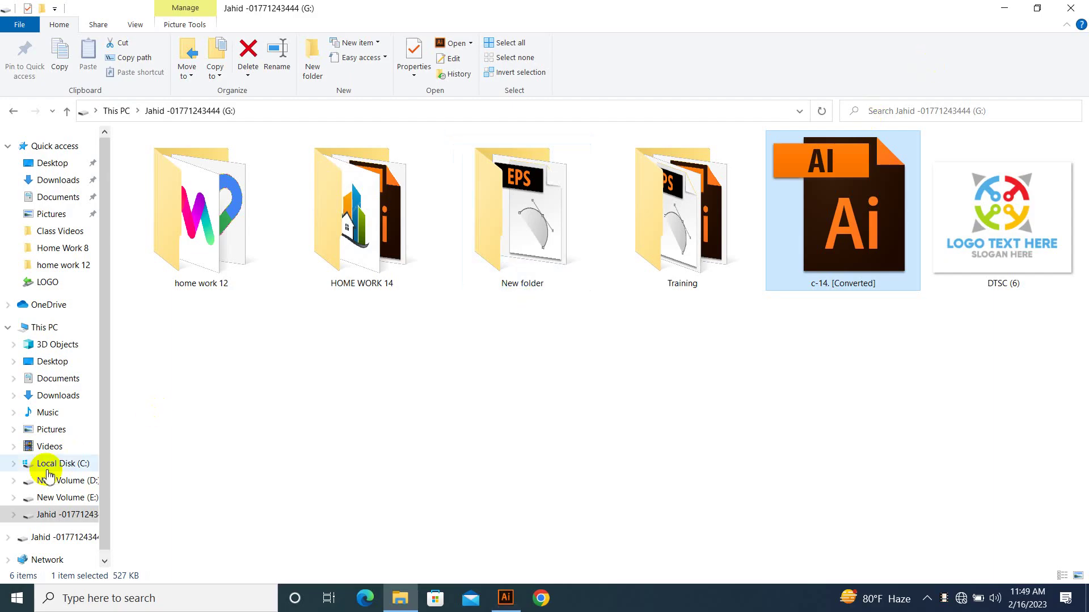
scroll(48, 476, down, 1)
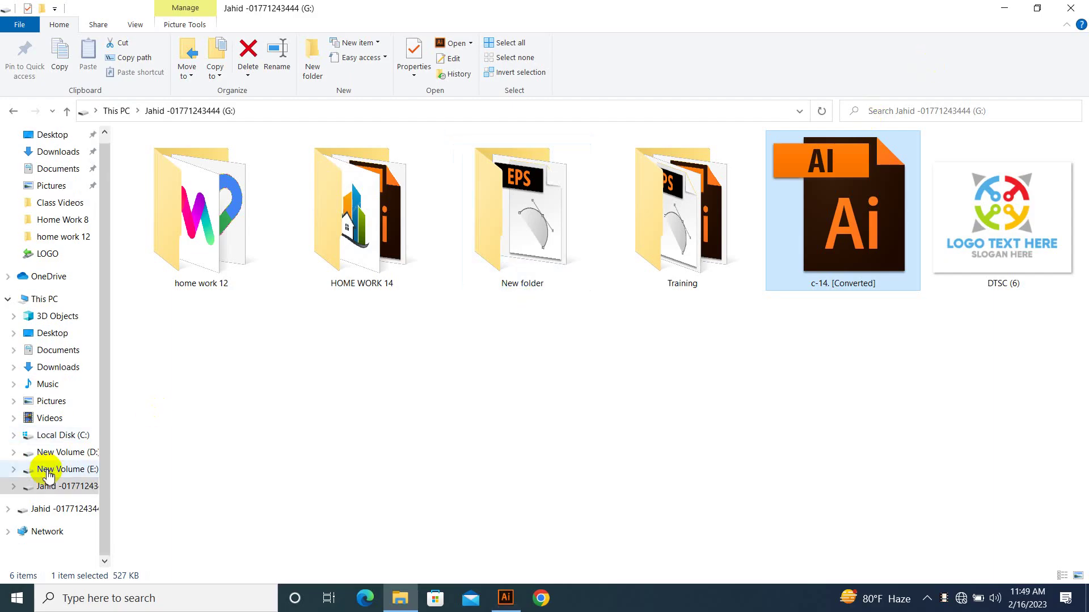
key(super+d)
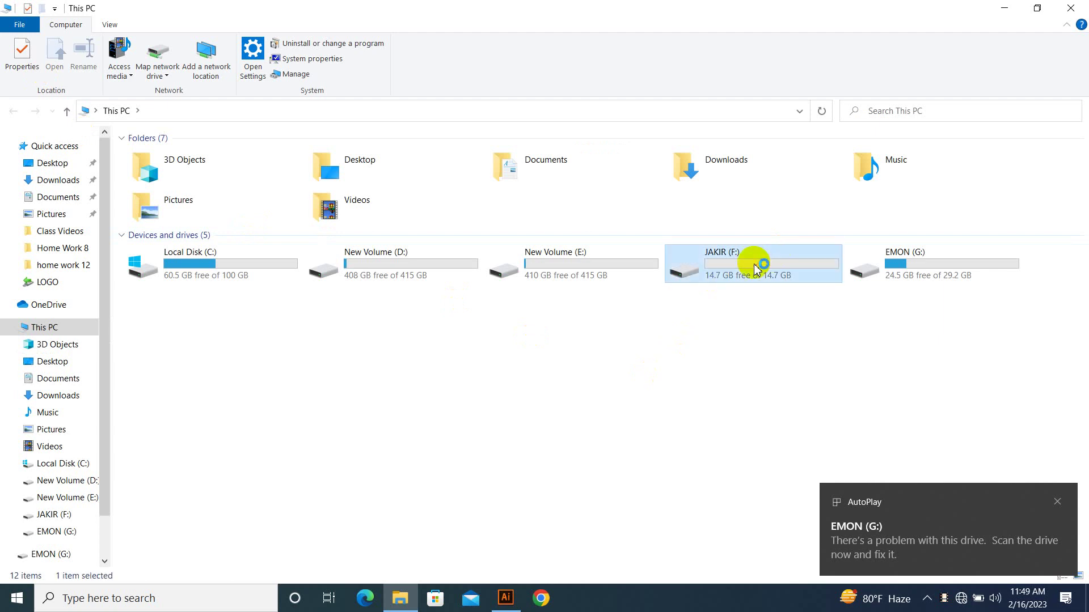
Open the Untitled-1 and Untitled-2 Illustrator files from New folder on the F: drive.
double_click(753, 270)
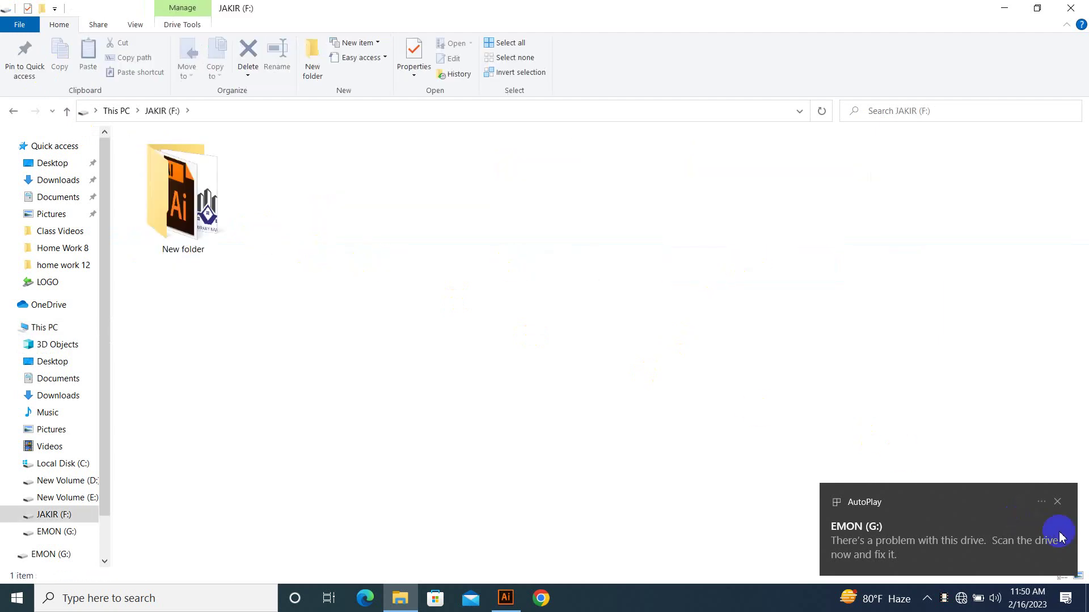
click(1058, 504)
double_click(197, 201)
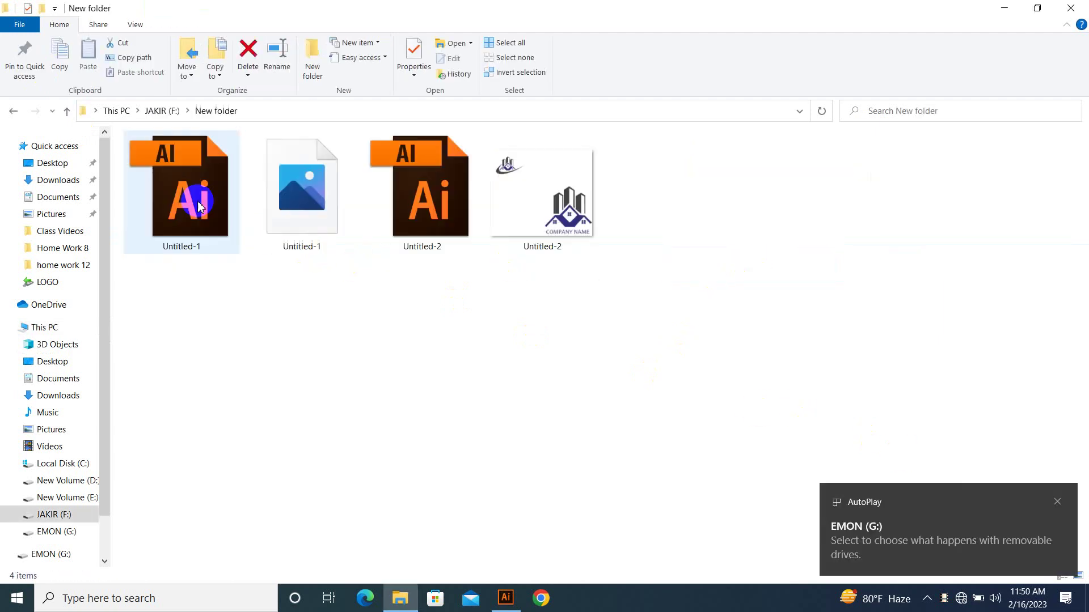
click(229, 228)
ctrl+click(523, 237)
right_click(518, 177)
click(554, 189)
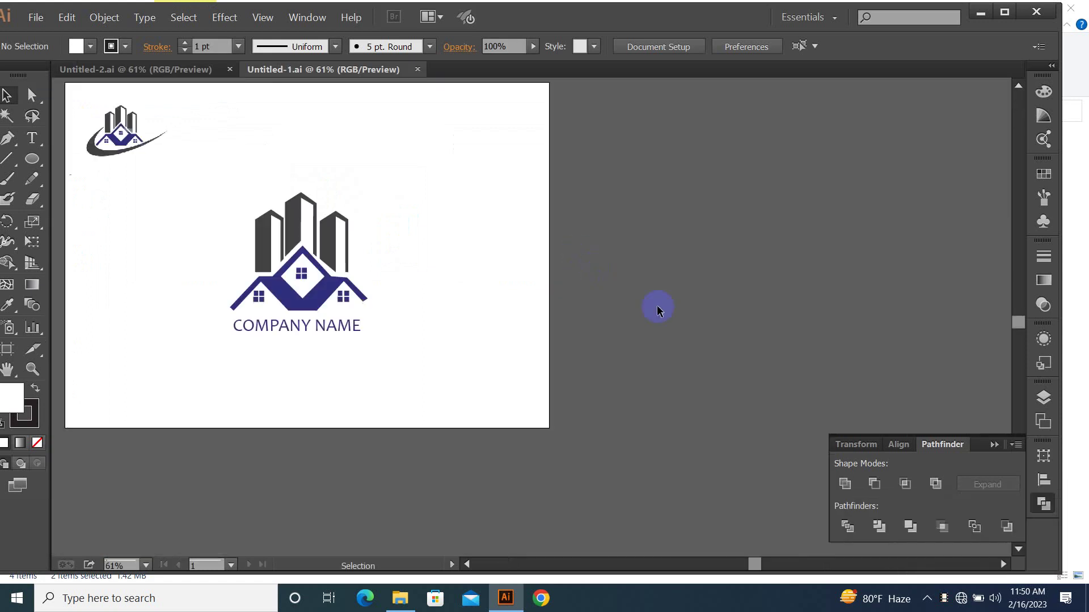
Examine the three-tower COMPANY NAME logo in Untitled-1.ai against its reference image with the swoosh.
click(993, 445)
scroll(401, 274, up, 5)
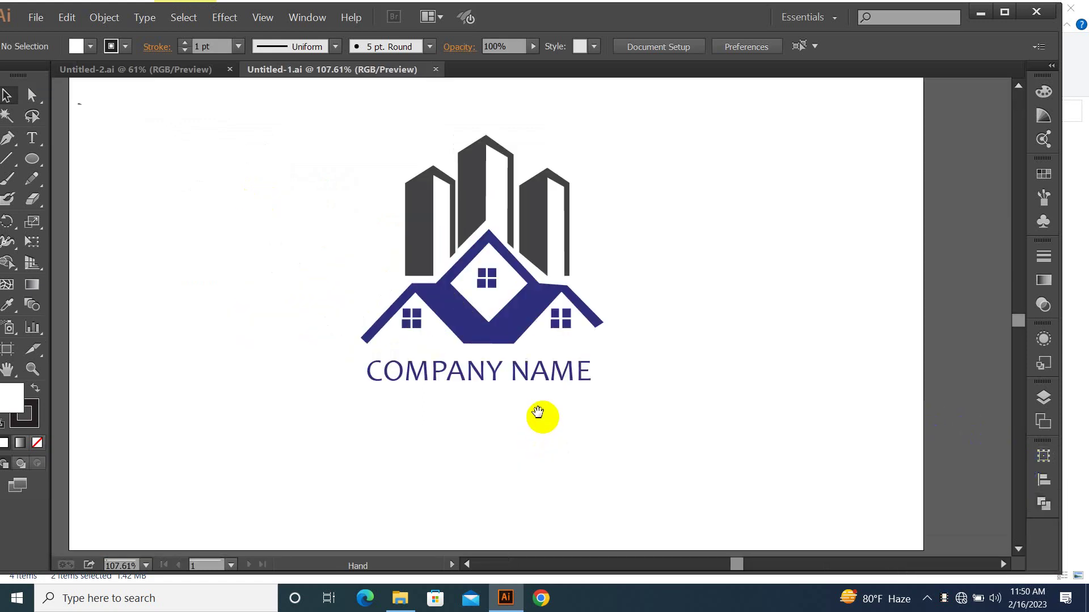
drag(538, 412, 632, 547)
drag(235, 190, 264, 149)
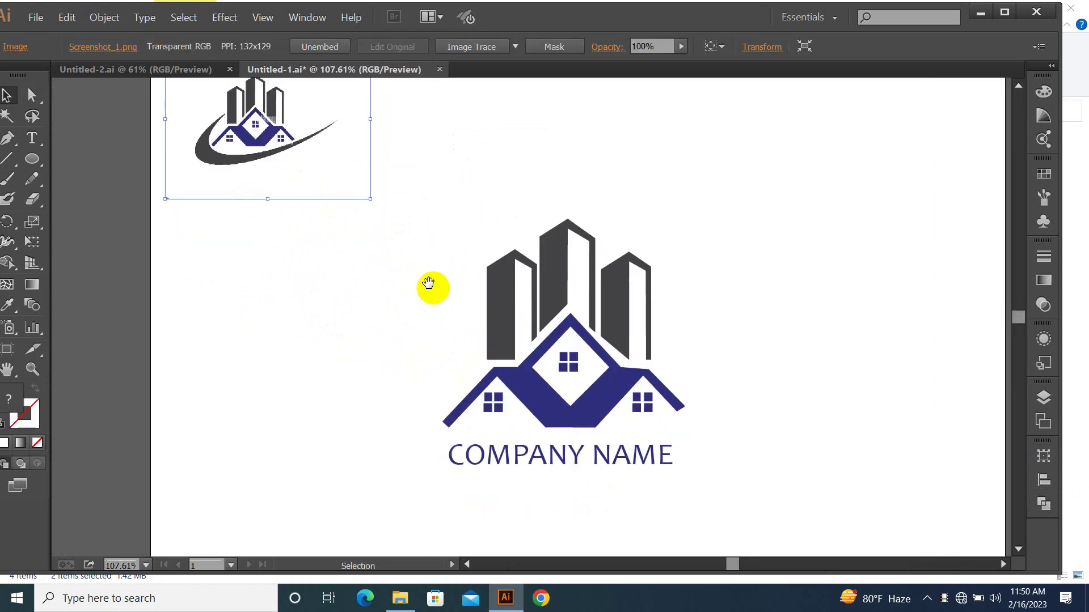
drag(422, 274, 378, 212)
drag(428, 261, 388, 325)
drag(473, 415, 480, 391)
click(489, 340)
click(293, 286)
drag(356, 155, 437, 238)
Check the logo in Untitled-2.ai, close both documents without saving, and return to the file folder.
click(146, 73)
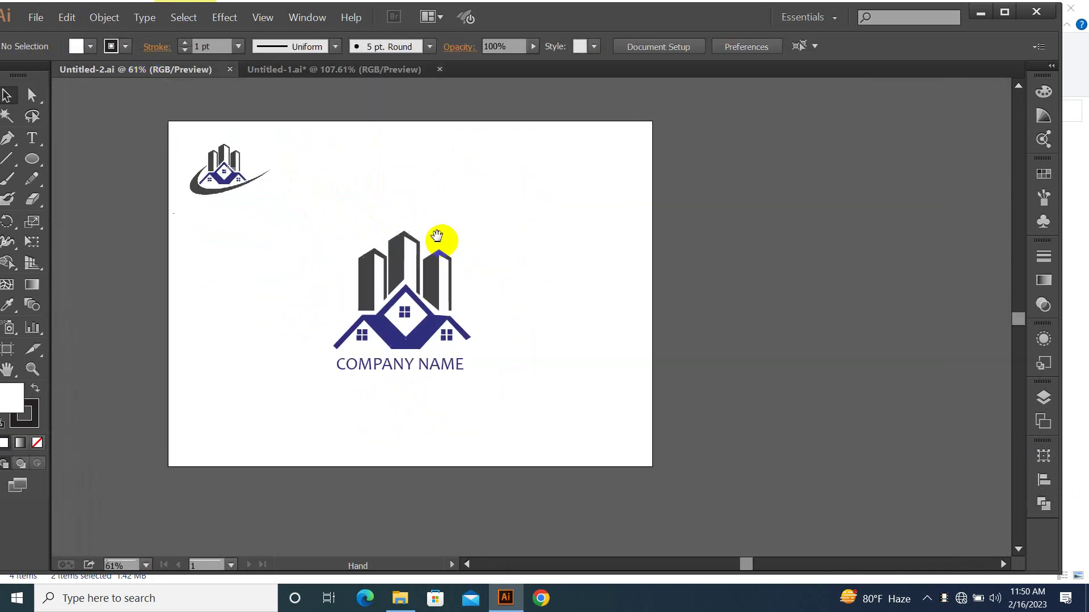
click(230, 69)
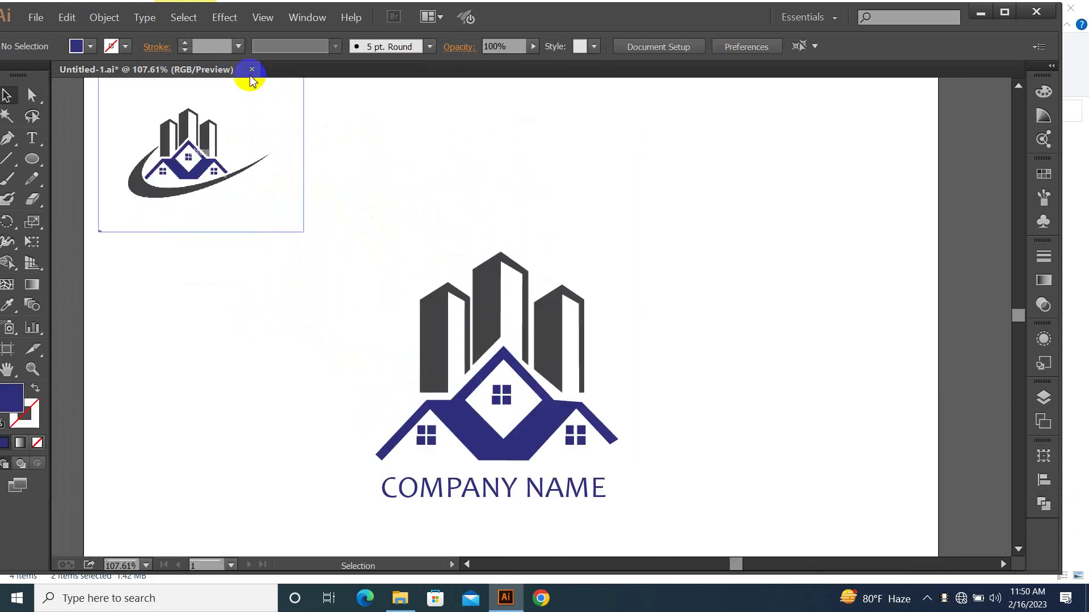
click(252, 70)
click(609, 330)
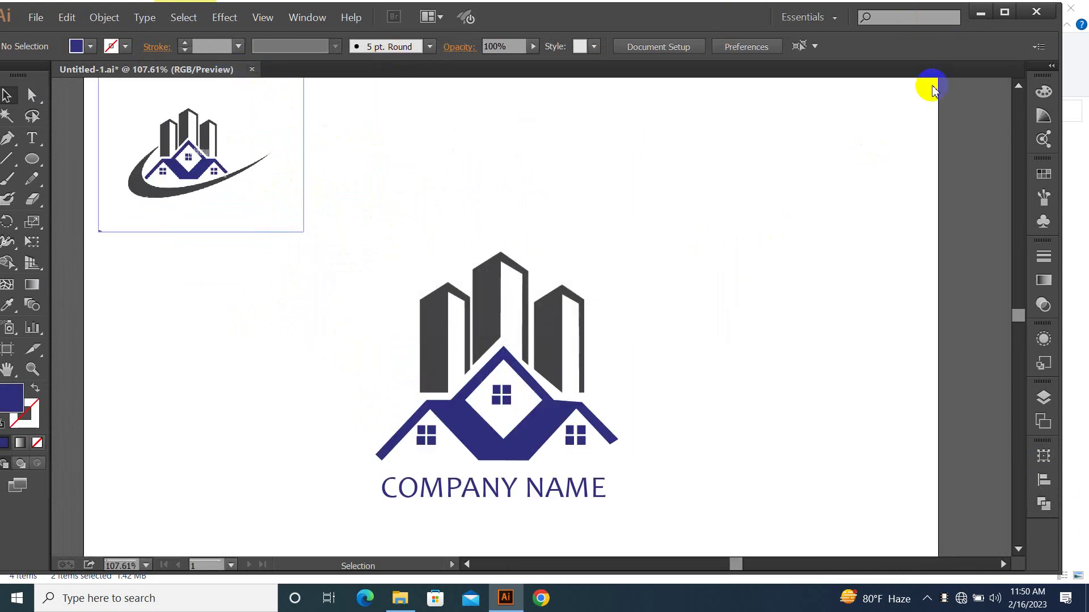
click(971, 20)
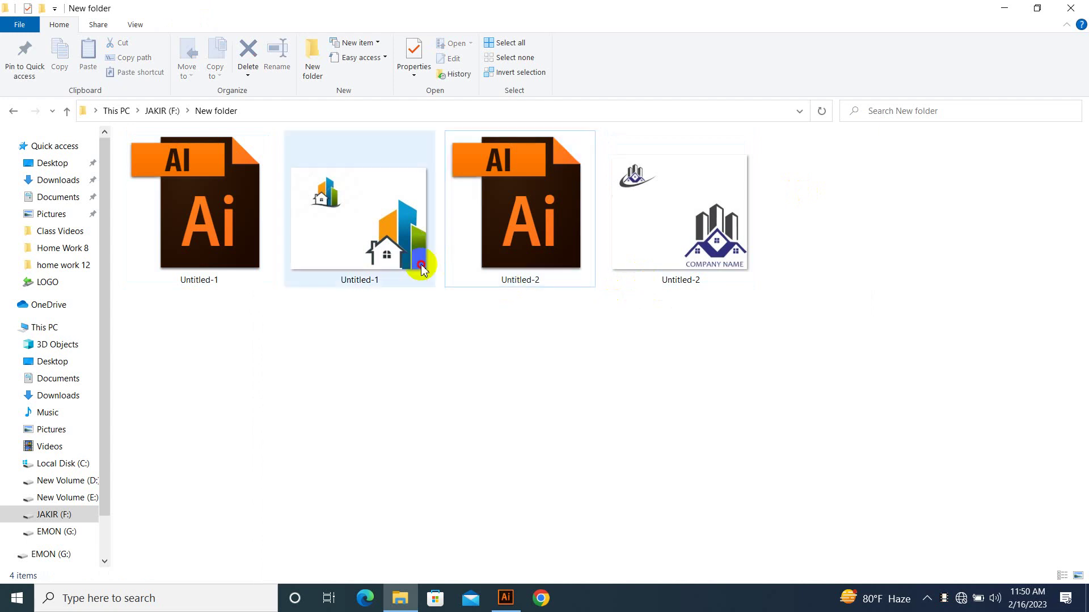
Reopen the Untitled-1 and Untitled-2 Illustrator files to compare their logos, and close both again.
click(404, 278)
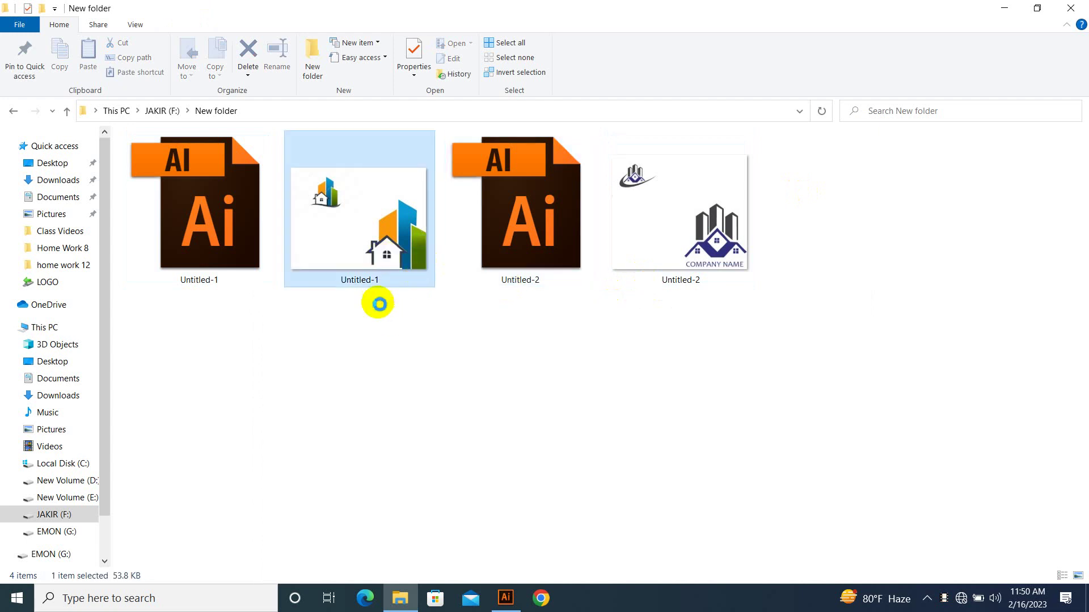
click(238, 217)
double_click(238, 217)
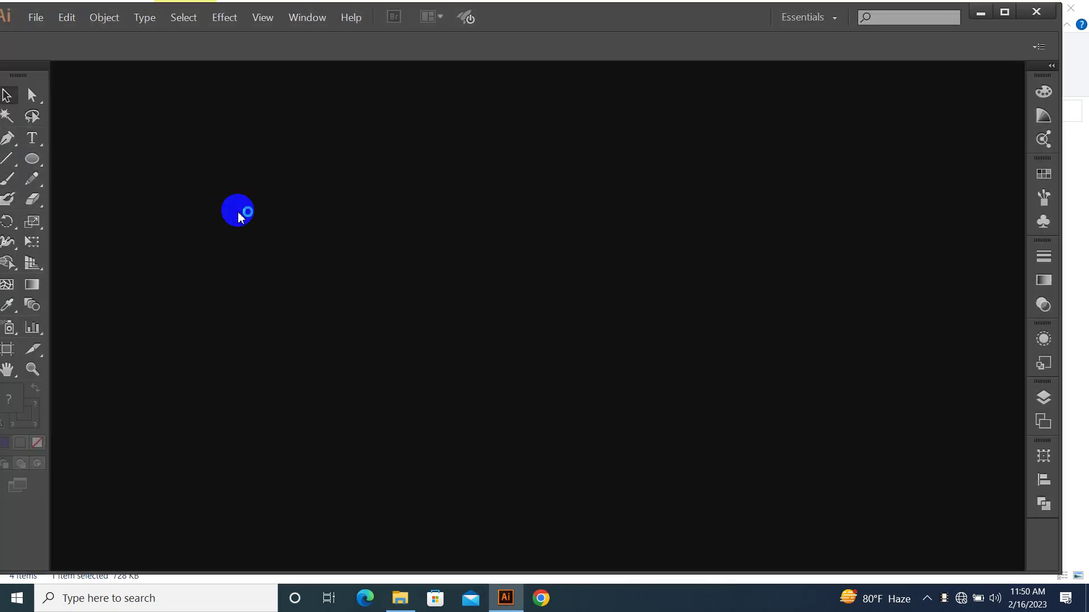
drag(446, 338, 547, 400)
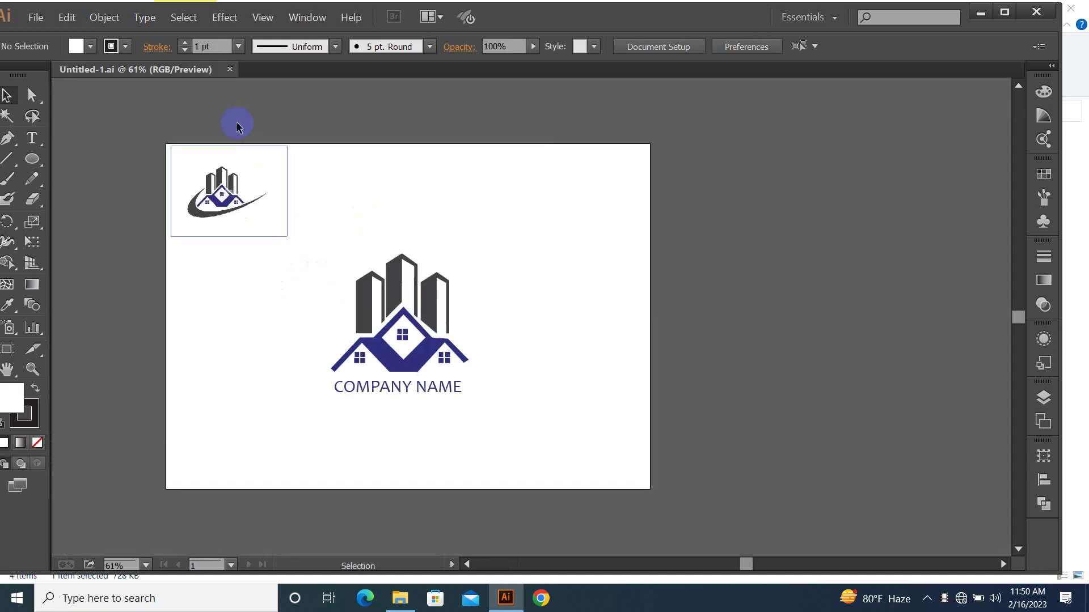
click(980, 11)
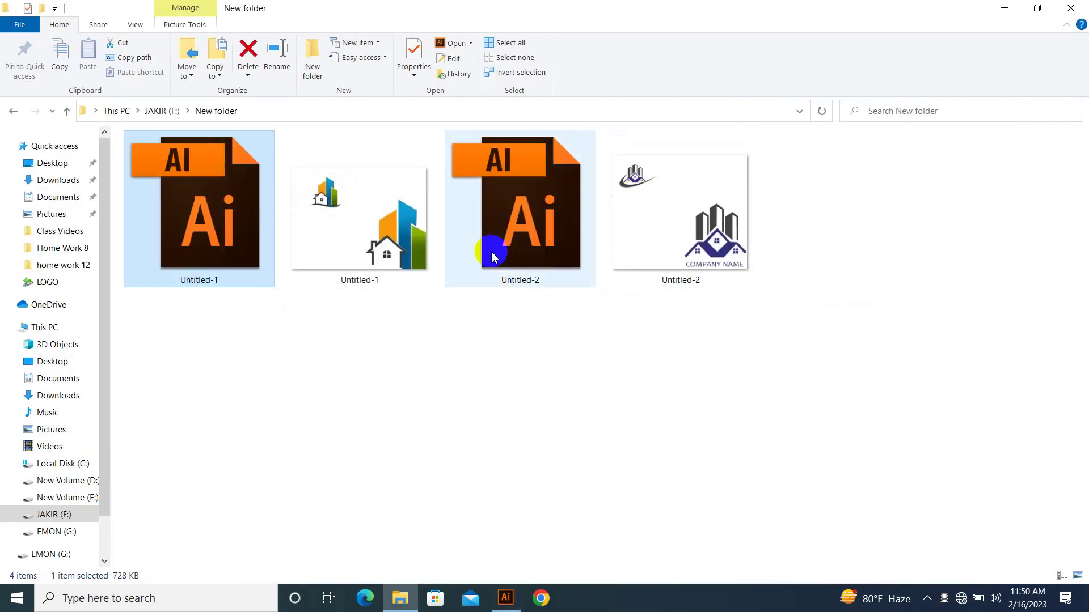
double_click(508, 245)
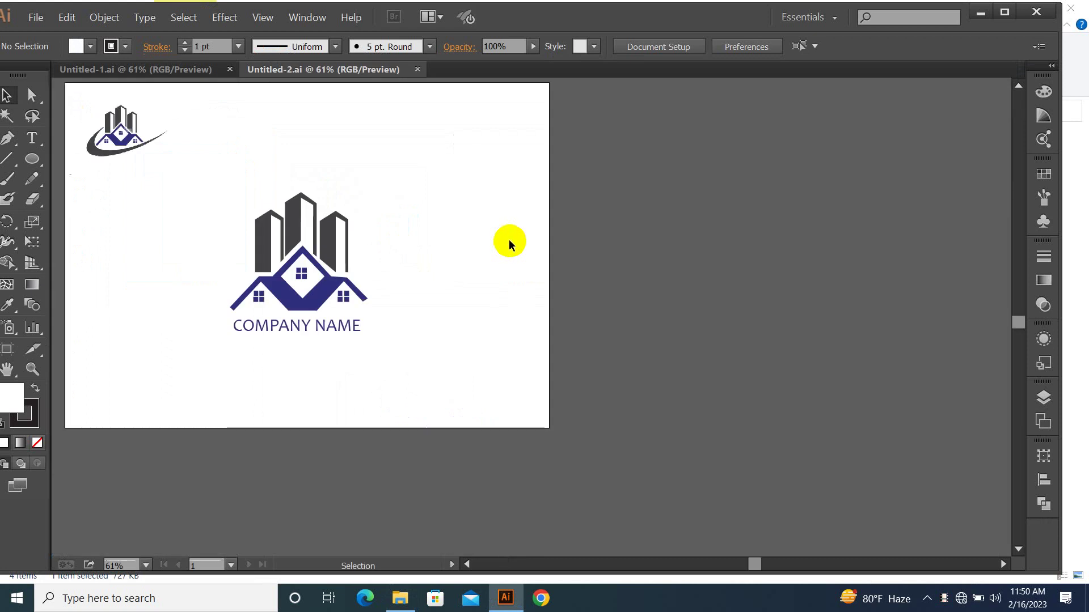
click(418, 68)
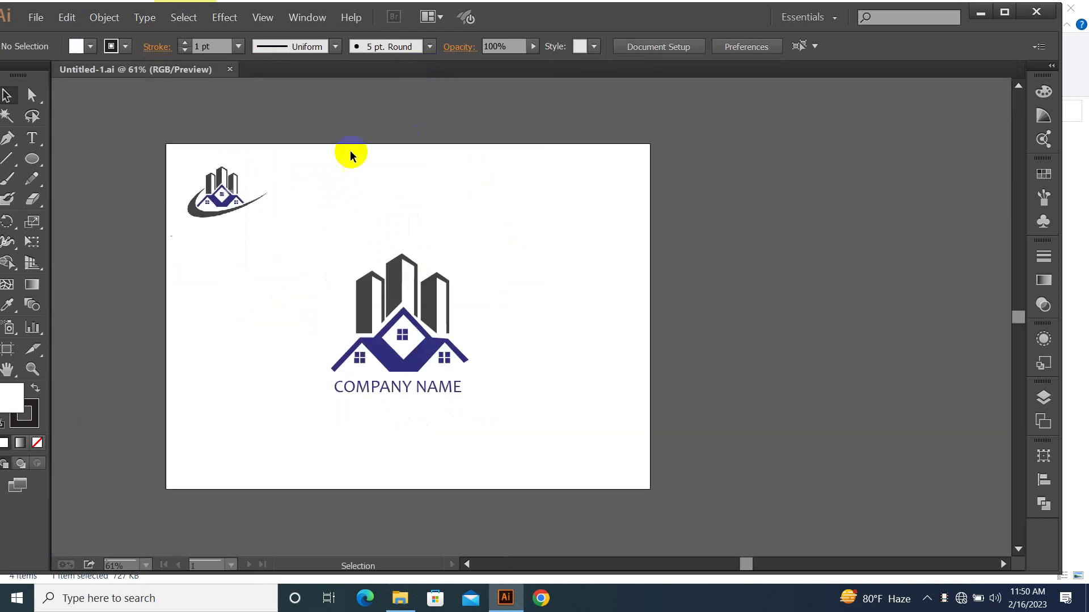
click(980, 12)
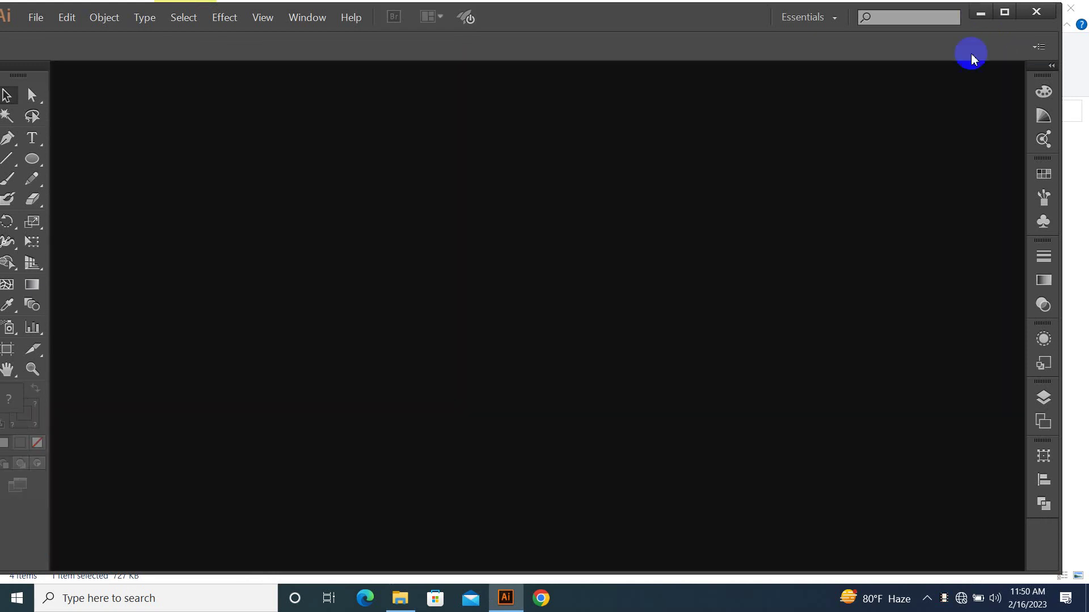
Open all three Illustrator files from the today folder on the G: drive in a maximized Illustrator window.
drag(100, 444, 104, 471)
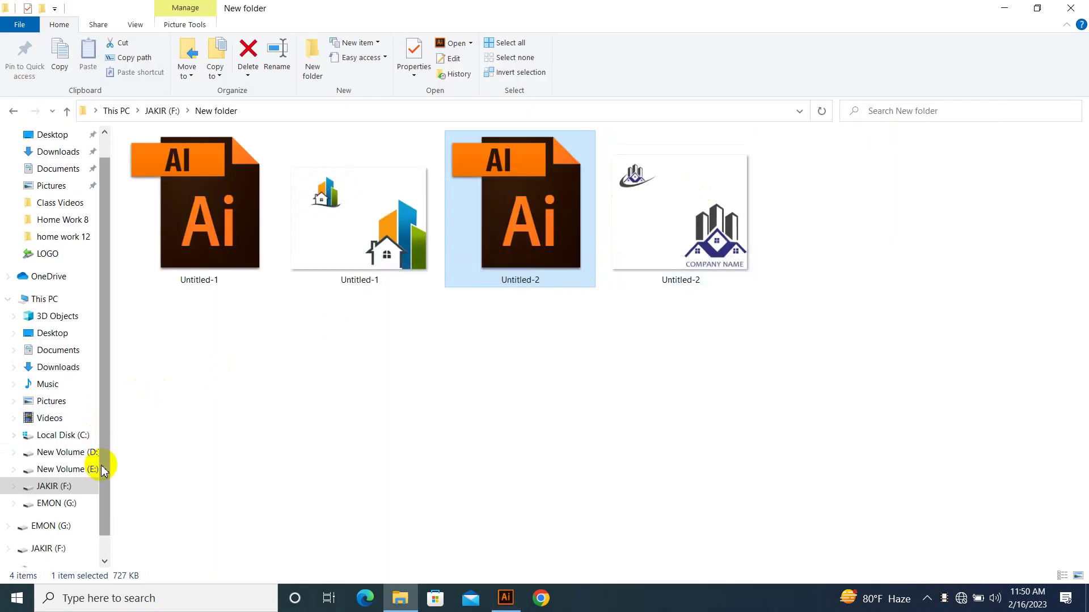
click(56, 503)
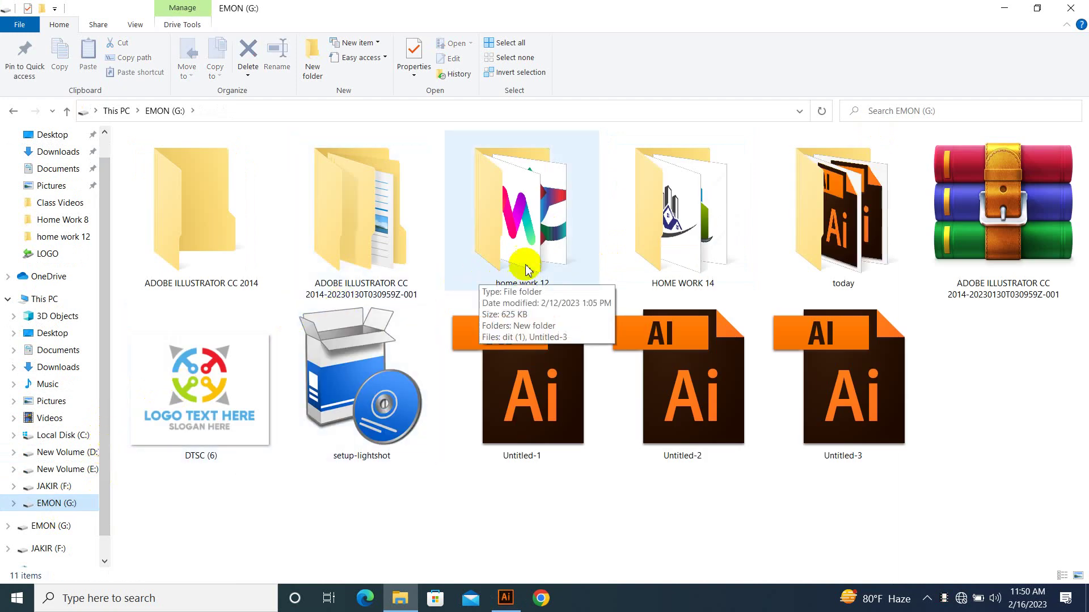
double_click(845, 233)
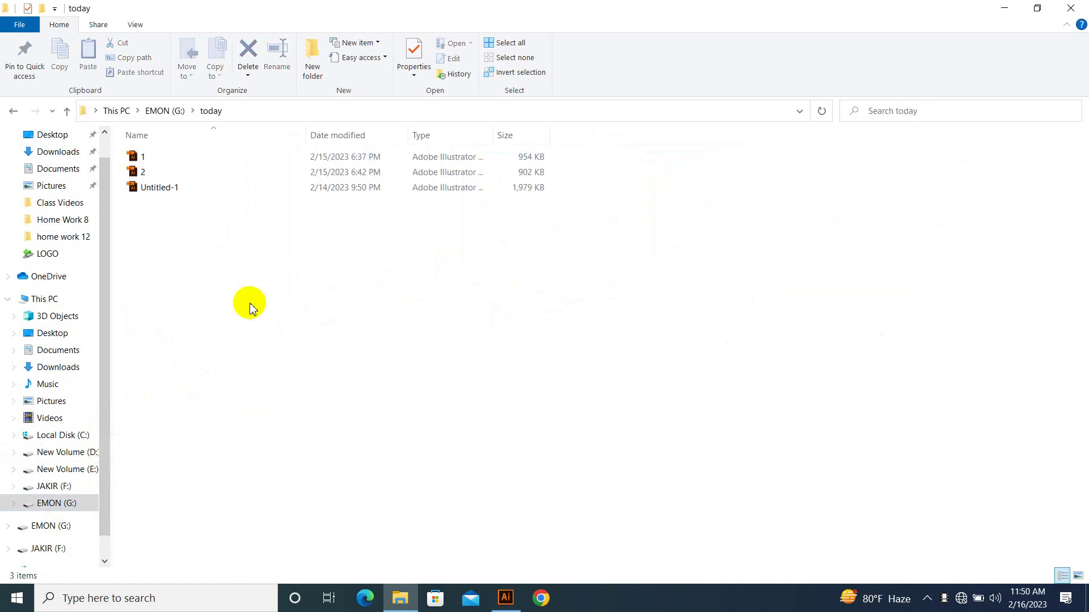
key(ctrl+a)
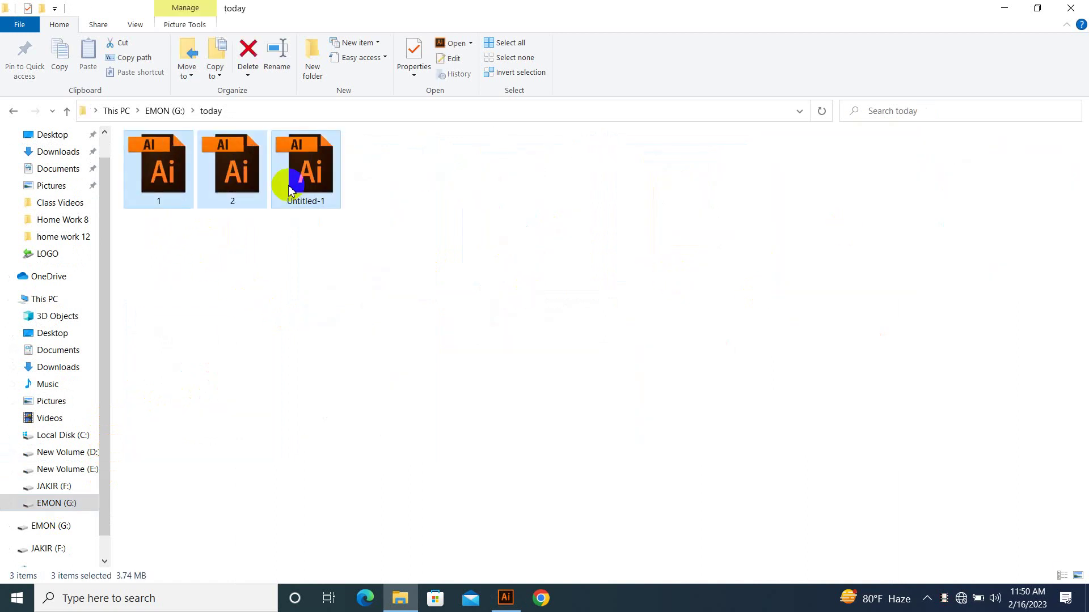
right_click(306, 182)
click(369, 187)
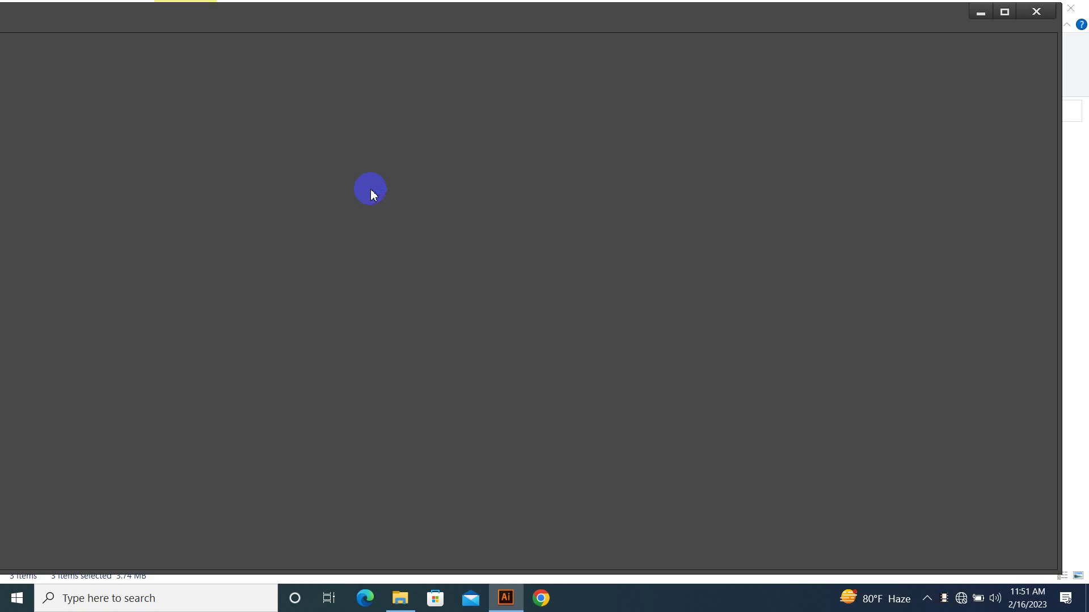
click(1010, 14)
Examine the gradient-filled house and buildings logo in Untitled-1.ai against its orange, blue and green reference, piece by piece.
drag(596, 300, 635, 283)
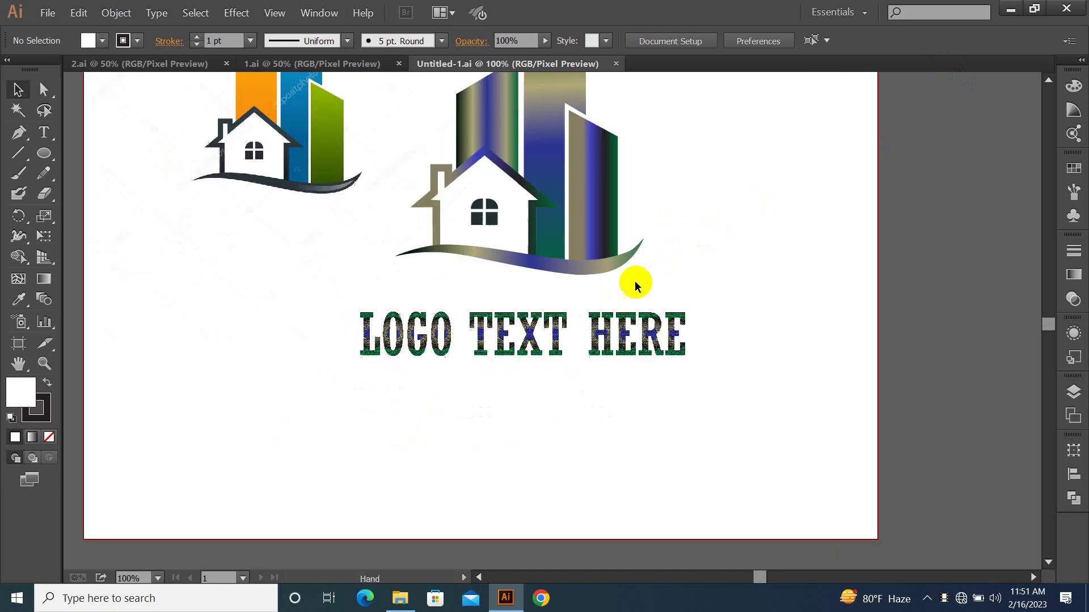
click(555, 326)
click(541, 225)
drag(638, 175, 646, 267)
click(646, 266)
click(607, 279)
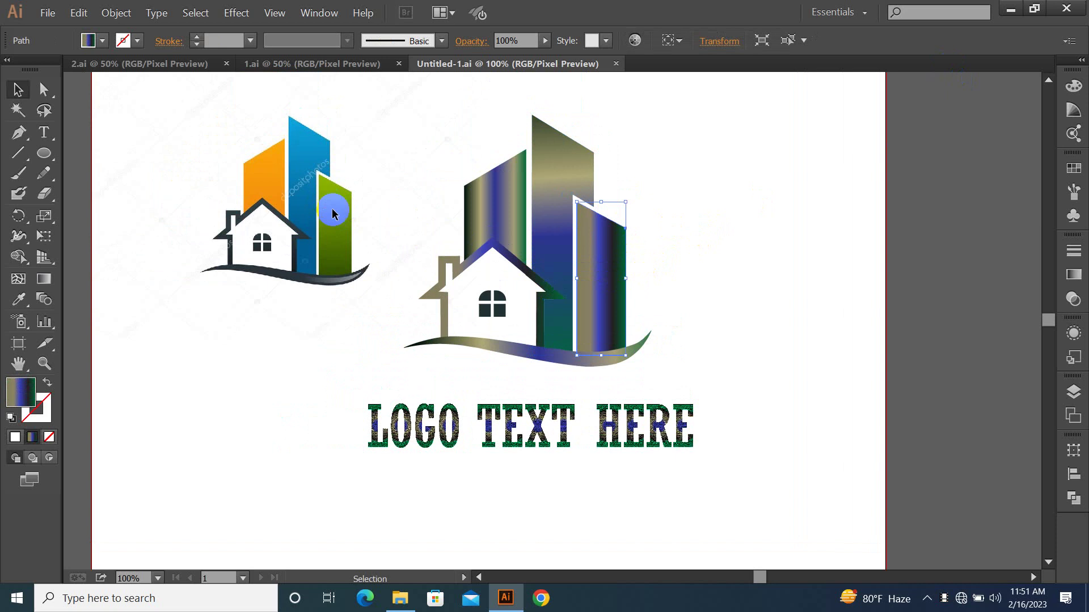
click(486, 250)
click(293, 182)
click(536, 237)
click(492, 259)
click(497, 249)
click(479, 225)
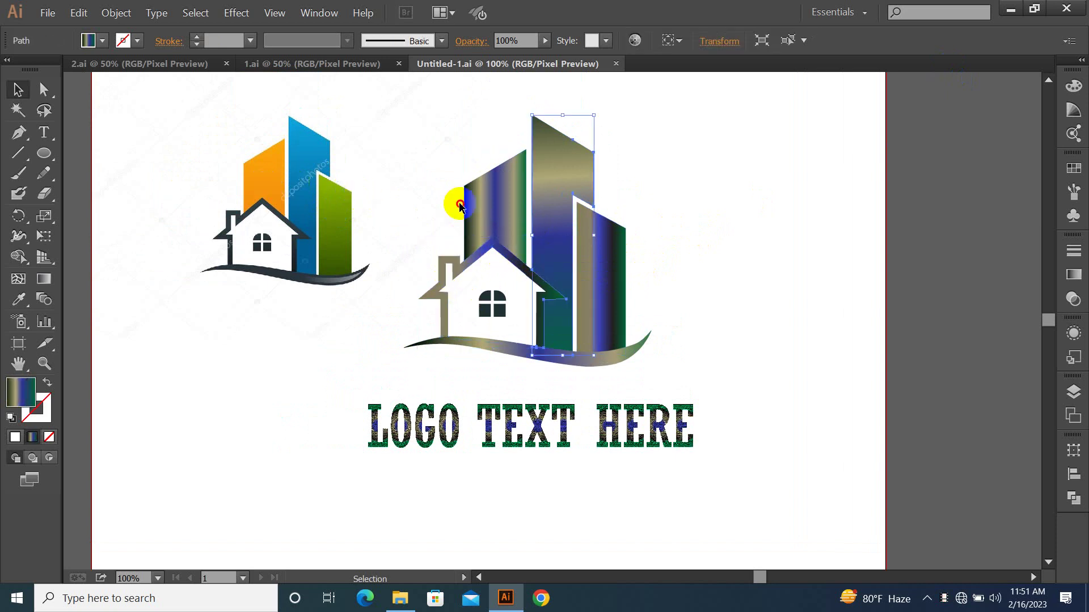
Close Untitled-1.ai and examine the COMPANY NAME and CASUAL DOTS lettering in 1.ai up close.
click(444, 87)
click(616, 63)
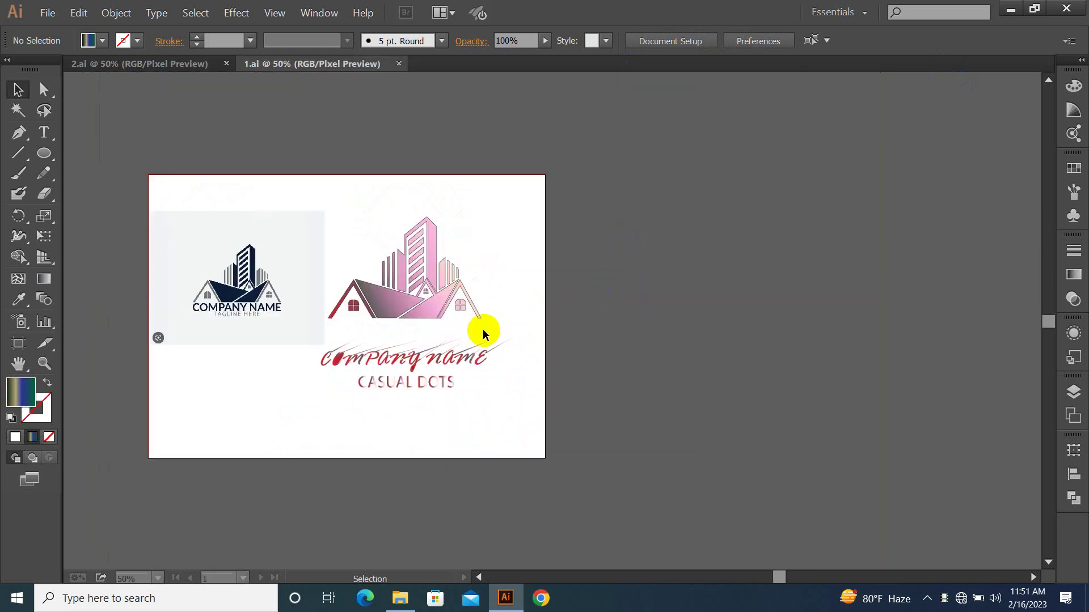
drag(544, 380, 550, 384)
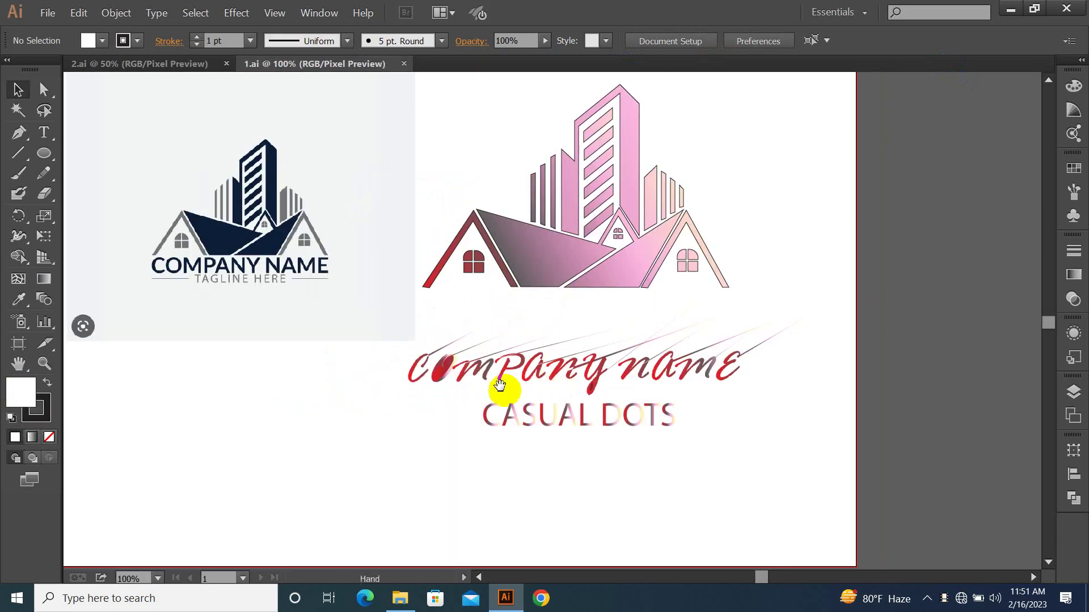
drag(517, 344, 474, 268)
drag(363, 266, 841, 411)
drag(736, 345, 783, 414)
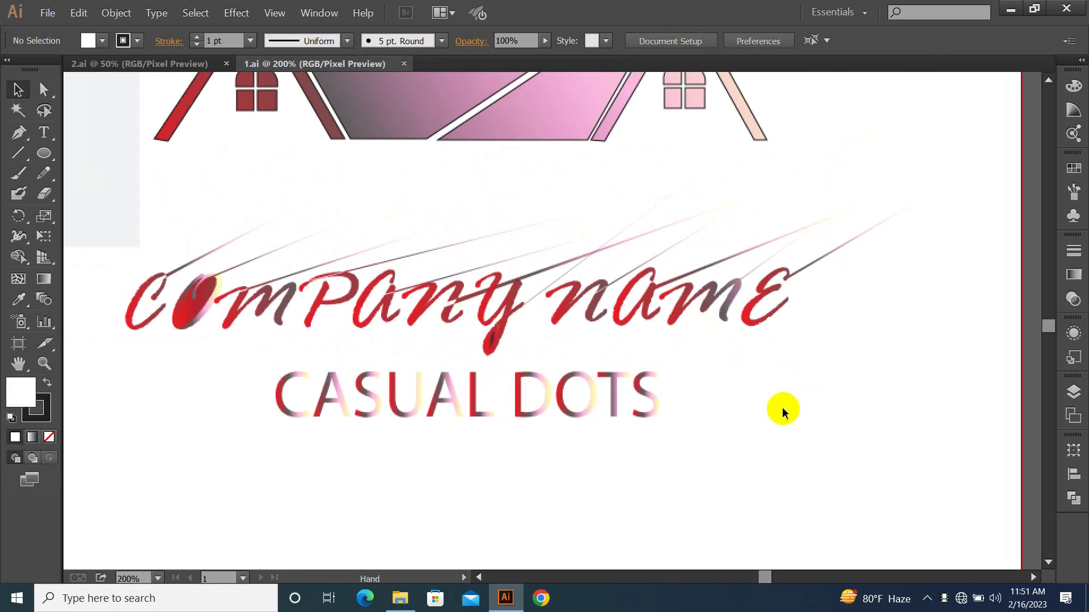
Turn off Pixel Preview in 1.ai and inspect the pink tower and house artwork against its reference.
click(284, 16)
click(285, 61)
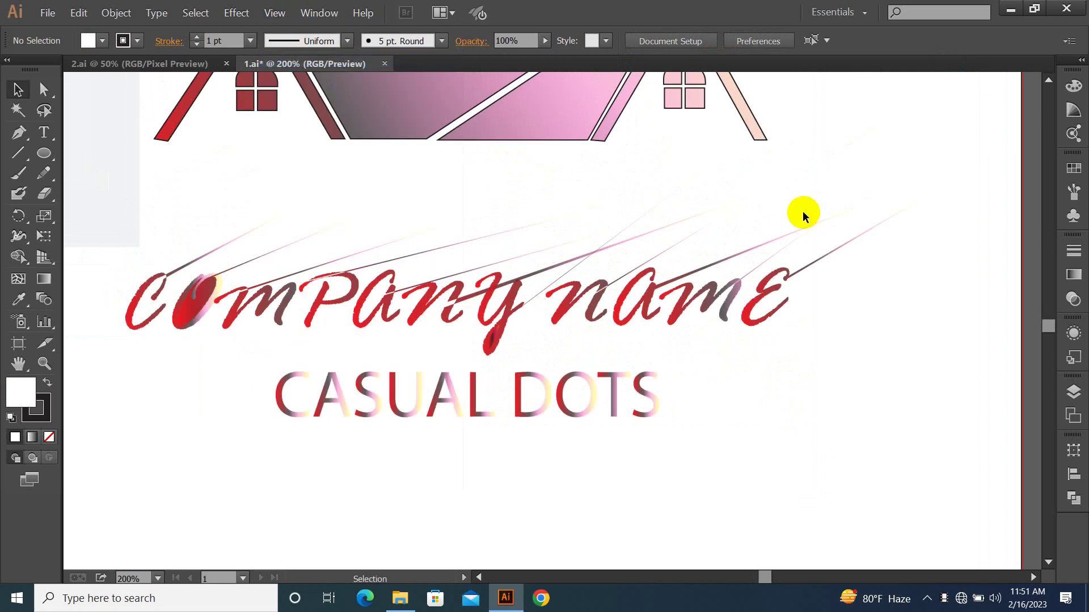
key(ctrl+minus)
key(ctrl+minus)
key(ctrl+minus)
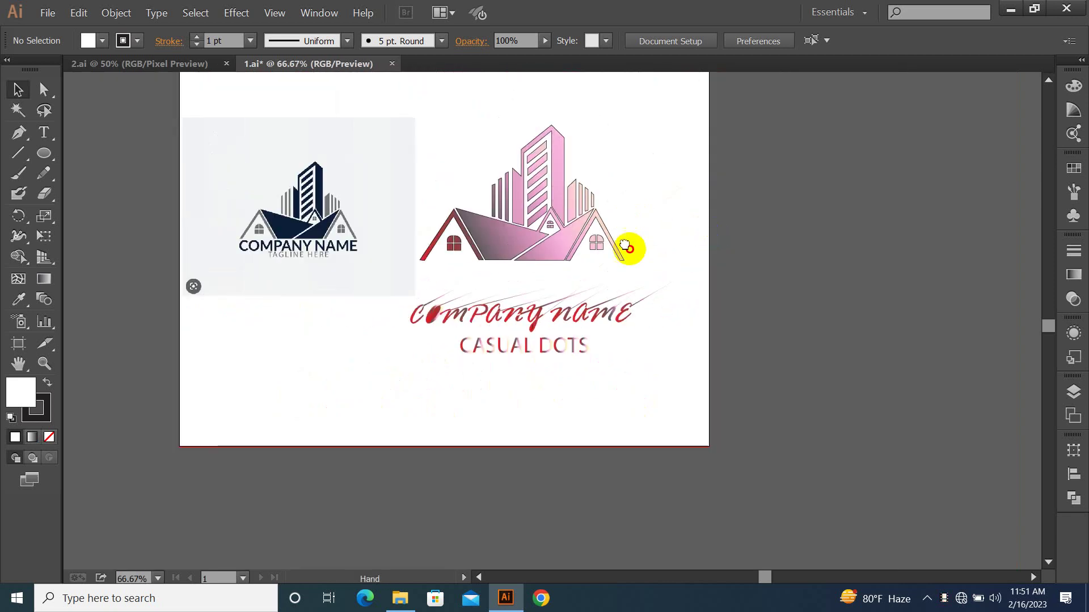
drag(627, 239, 628, 306)
drag(418, 191, 615, 347)
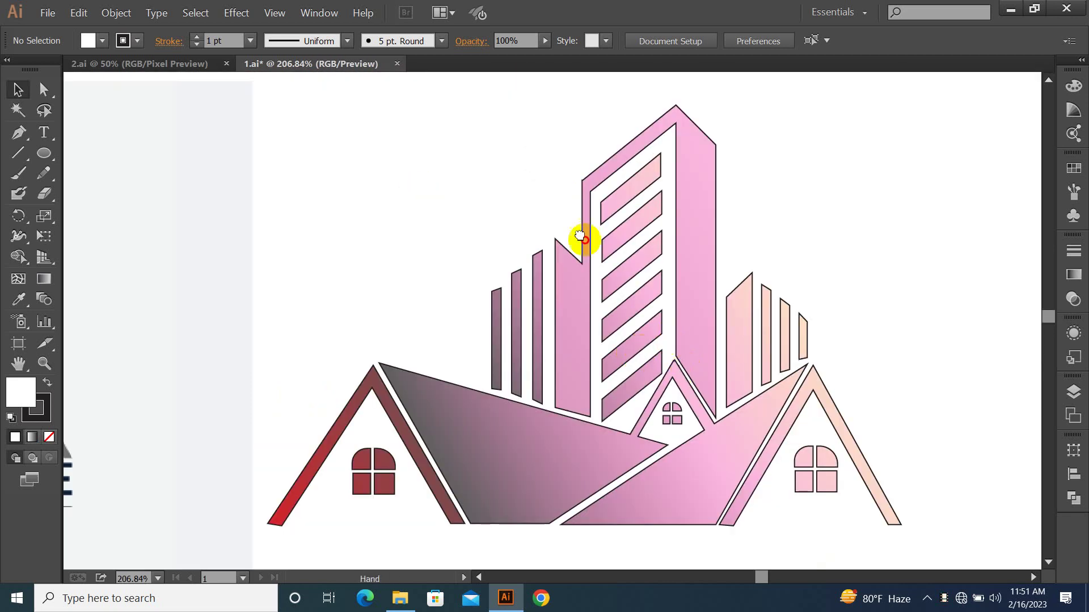
drag(514, 311, 421, 189)
key(ctrl+1)
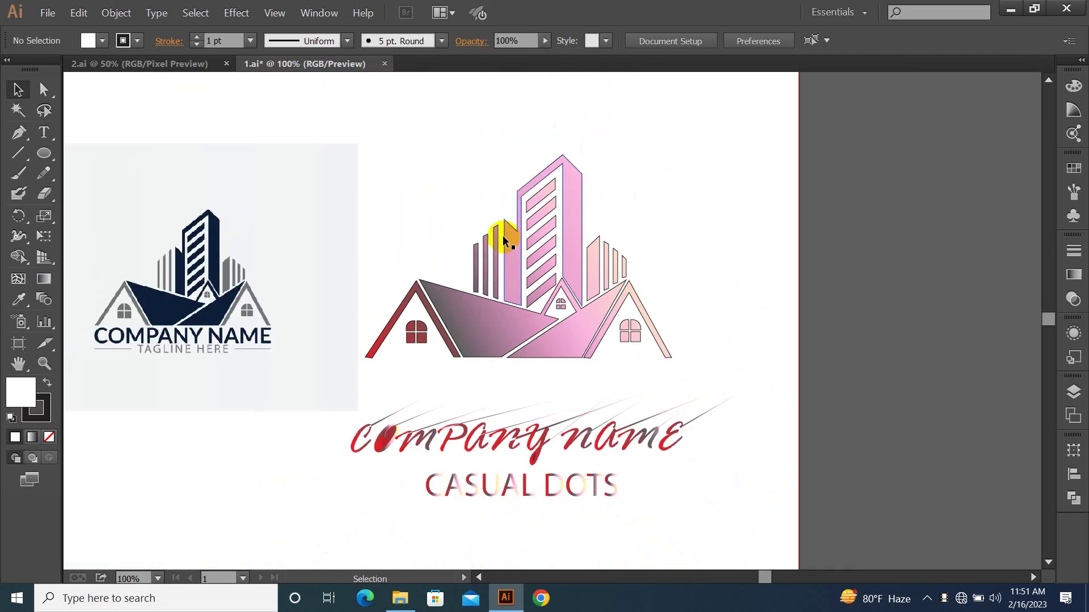
Remove the outline stroke from all tower and house shapes of the pink logo in 1.ai.
click(505, 238)
click(619, 254)
click(495, 255)
drag(439, 202, 675, 345)
mouse_move(362, 180)
mouse_down()
mouse_move(637, 359)
mouse_move(671, 357)
mouse_up()
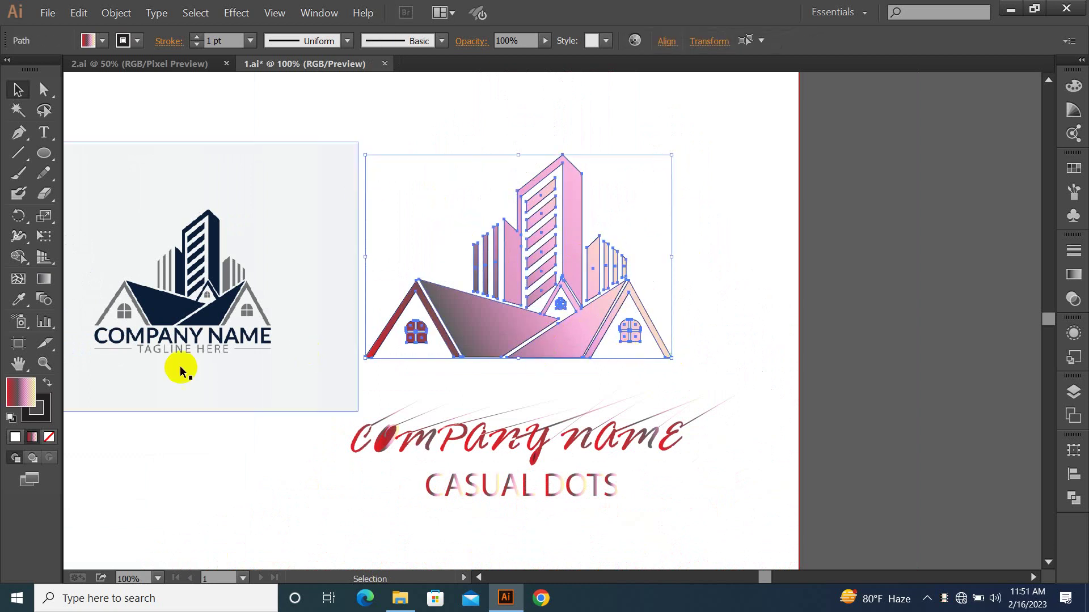
click(41, 415)
click(135, 435)
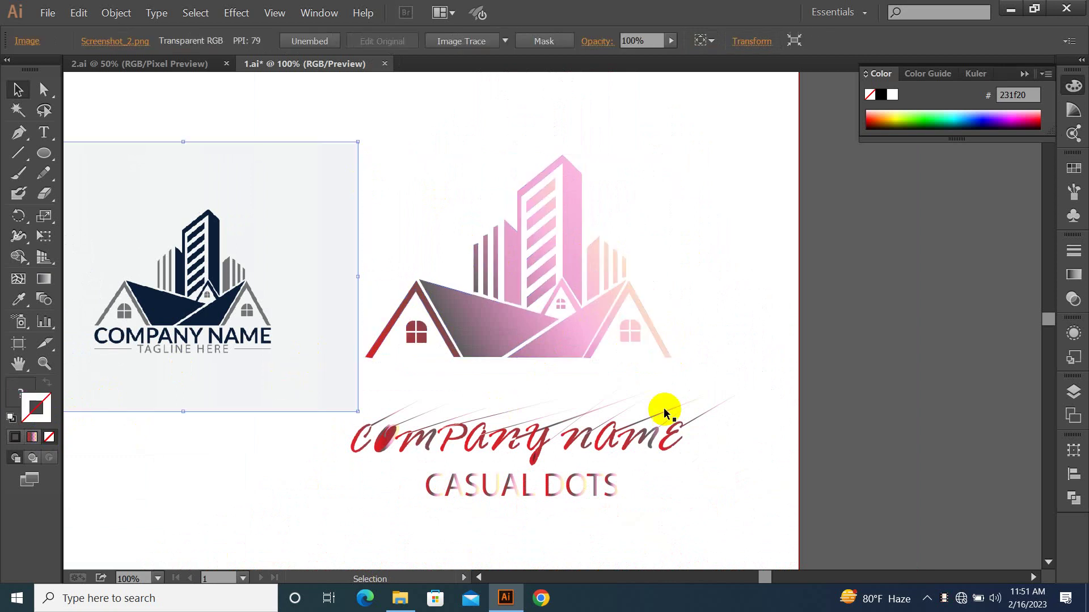
Check the strokeless logo beside its reference, and close 1.ai without saving.
click(746, 391)
key(space)
drag(739, 343, 766, 322)
drag(725, 446, 743, 428)
drag(600, 294, 597, 334)
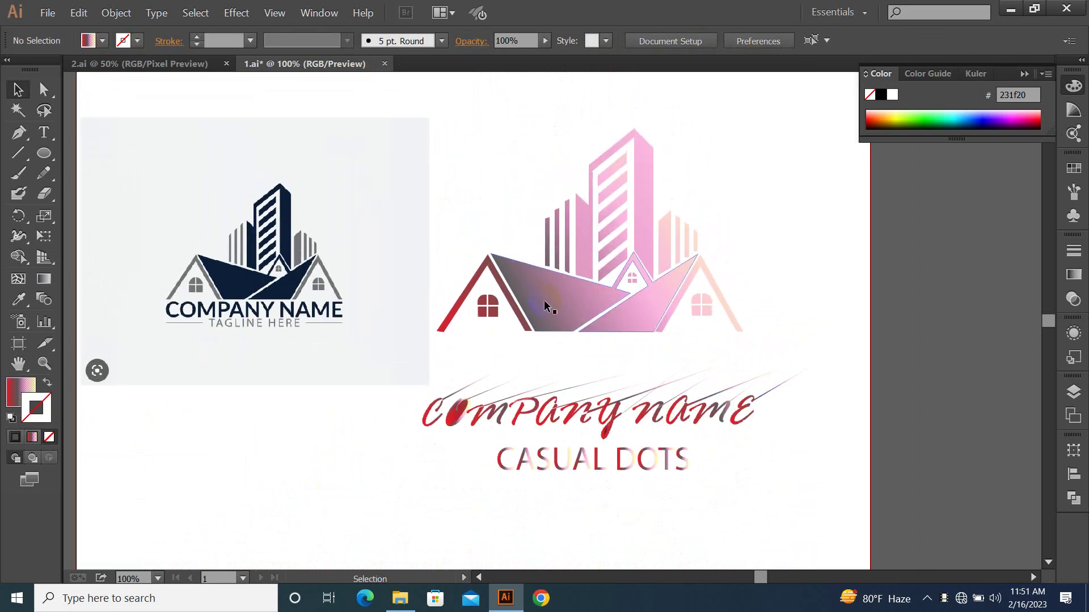
click(610, 208)
click(385, 64)
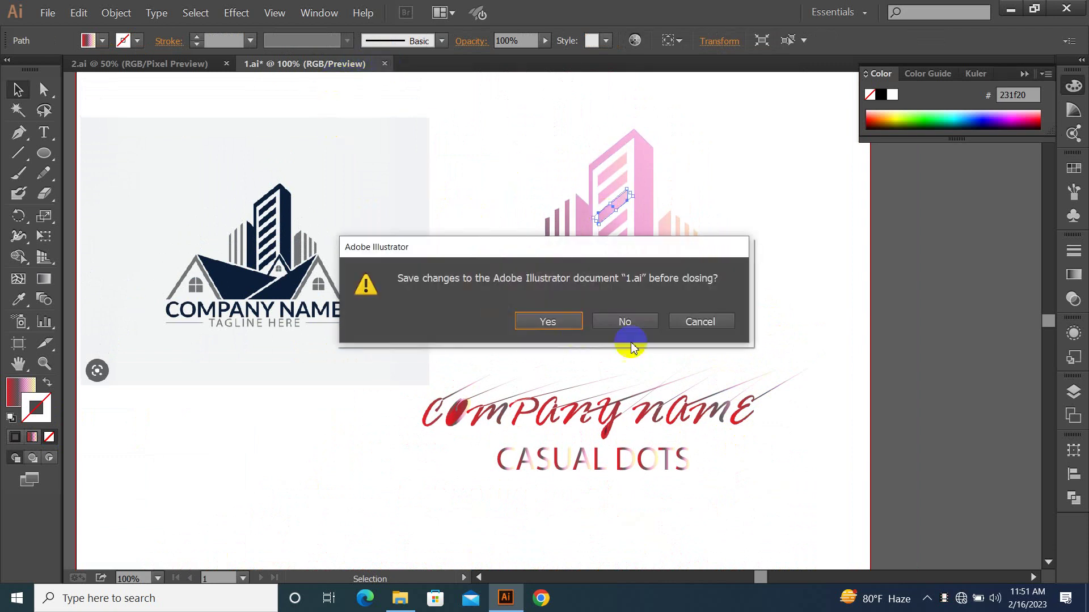
click(626, 322)
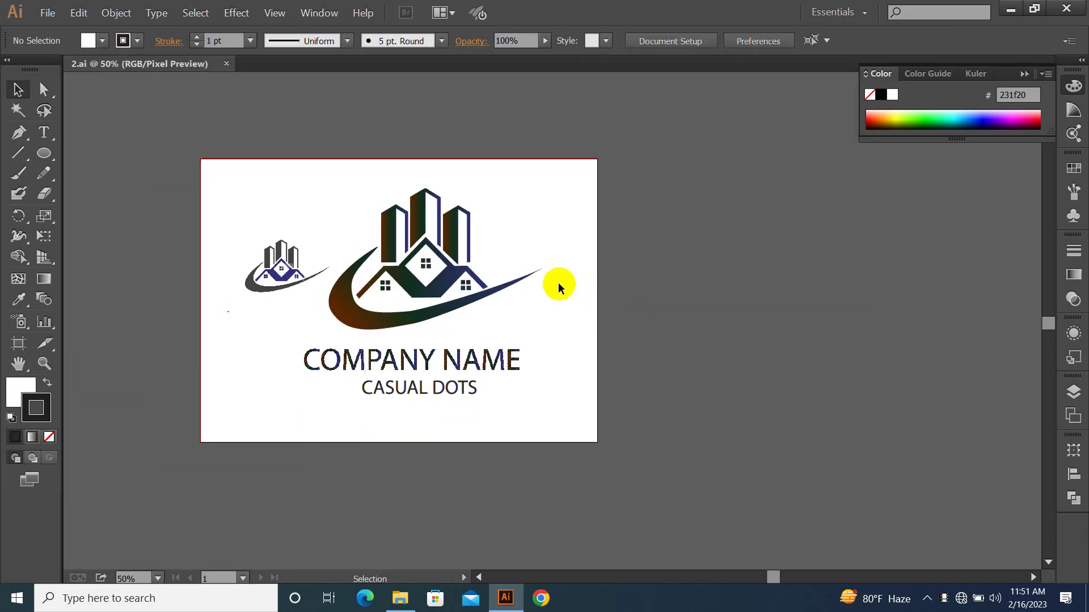
Ungroup the swoosh-and-buildings logo artwork in 2.ai and release its clipping mask.
key(ctrl+1)
click(492, 435)
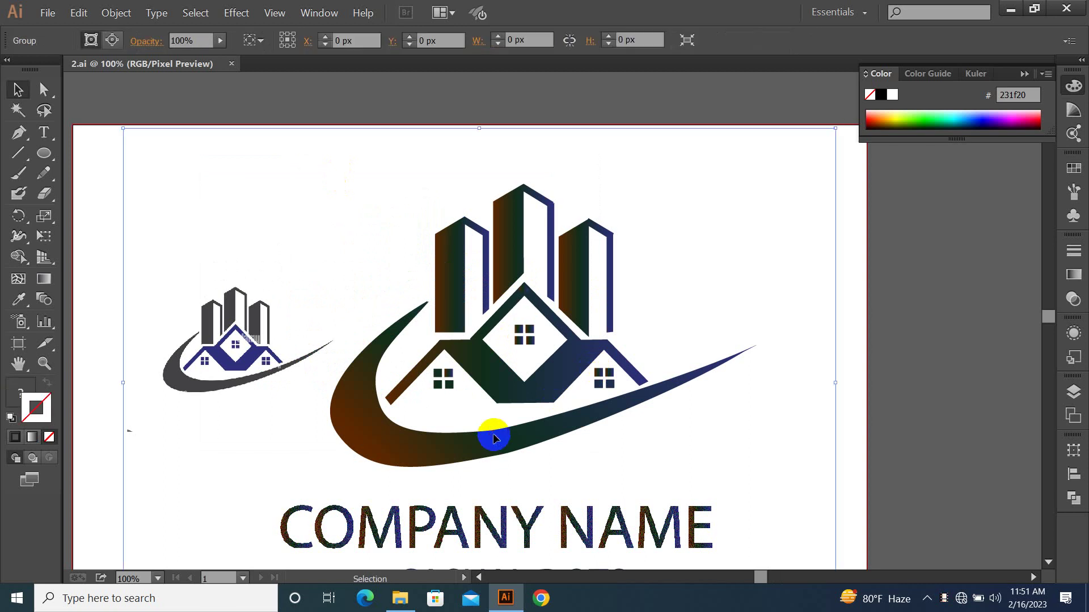
scroll(680, 340, down, 3)
right_click(543, 270)
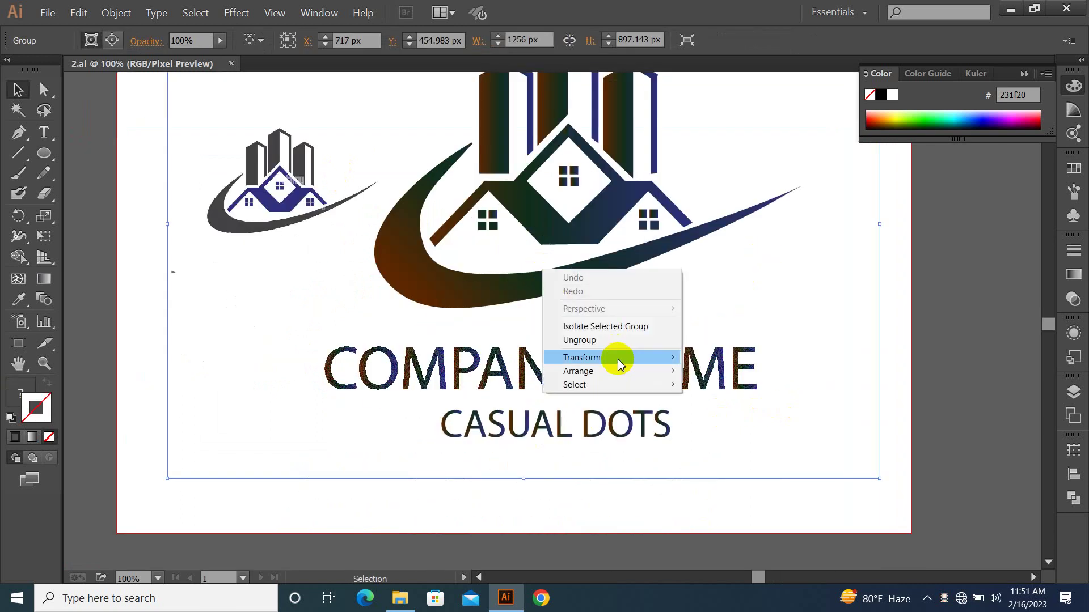
click(620, 340)
right_click(586, 255)
click(793, 252)
right_click(698, 224)
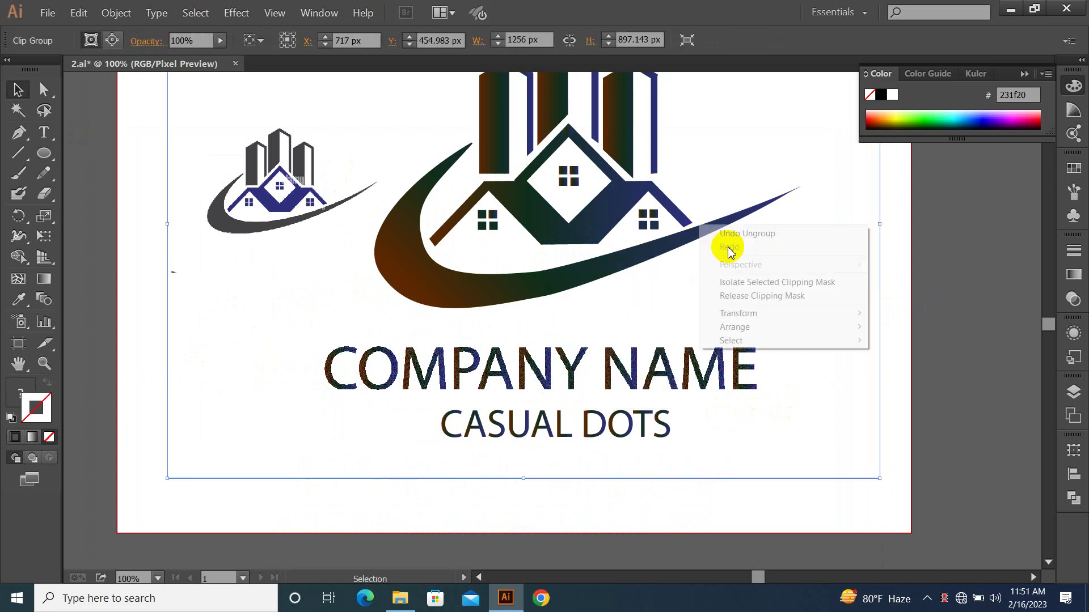
click(766, 297)
Ungroup the released artwork in 2.ai and select a single letter of the word NAME.
right_click(624, 243)
click(496, 281)
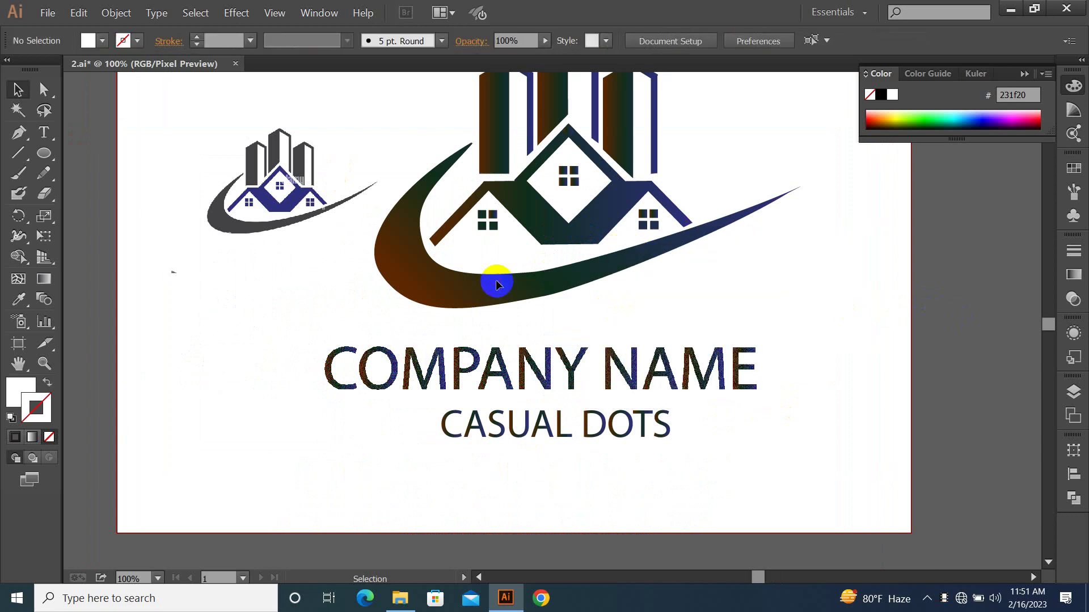
right_click(497, 282)
click(560, 353)
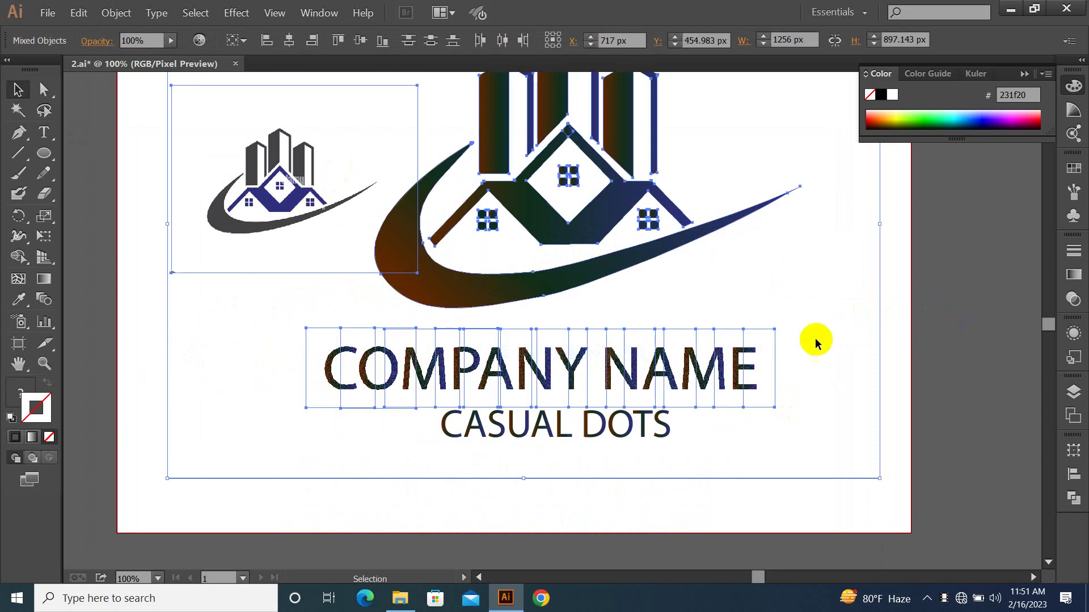
click(652, 363)
scroll(511, 255, up, 5)
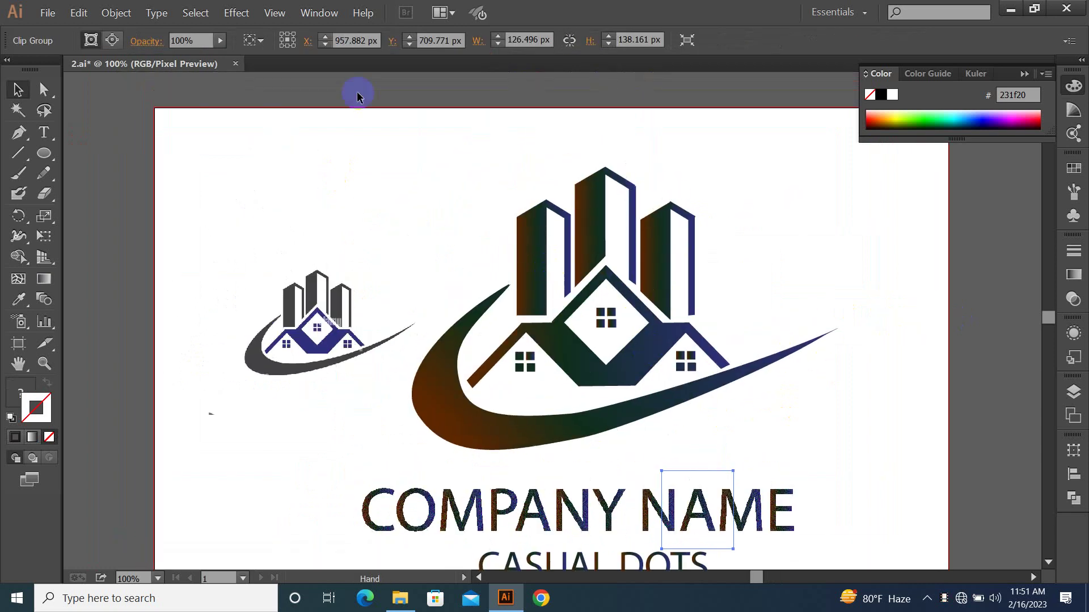
Close 2.ai without saving, minimize Illustrator and return to the desktop.
click(235, 64)
click(626, 321)
click(998, 14)
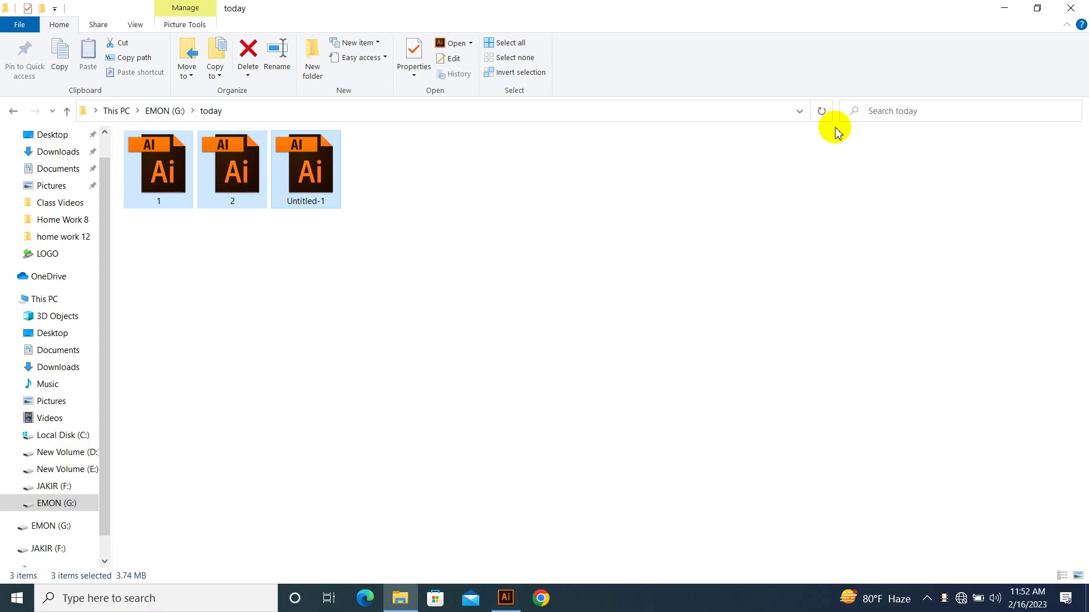
key(super+d)
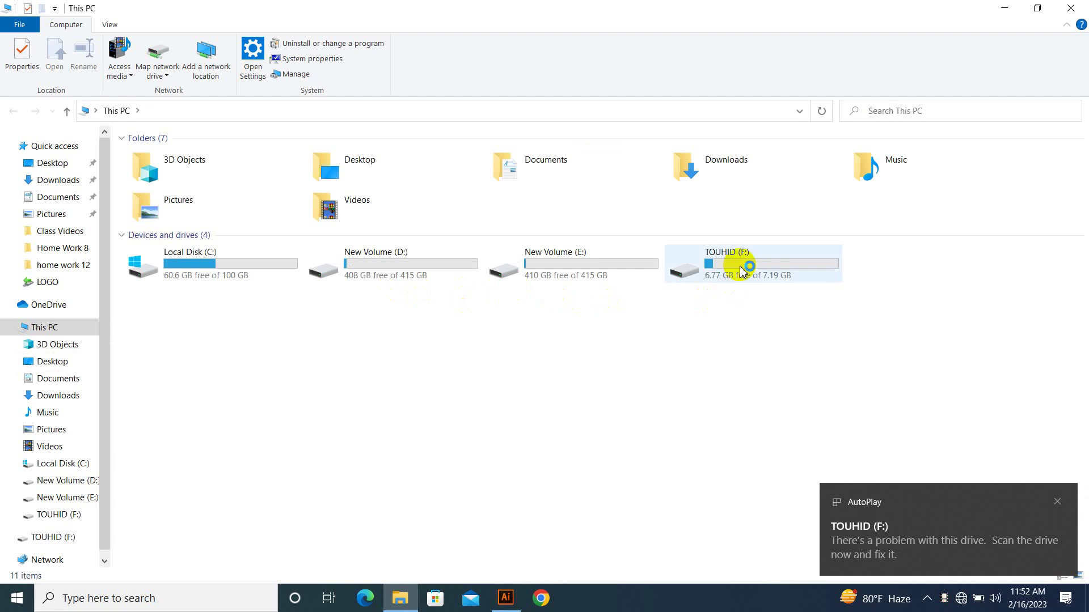
Dismiss the drive notification and open the F: drive's namesake folder in File Explorer.
click(1058, 502)
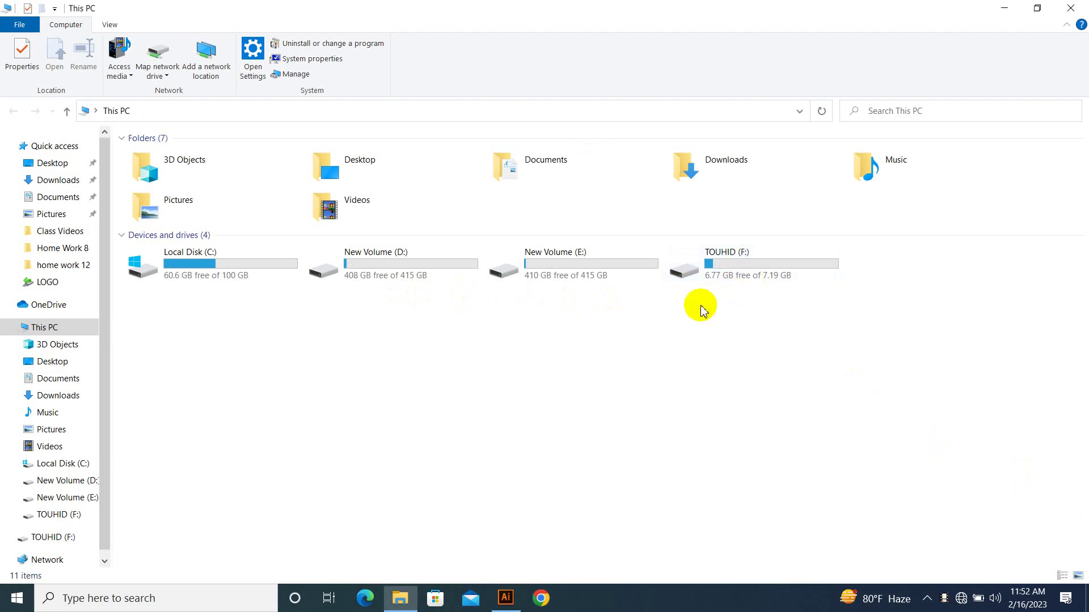
double_click(737, 264)
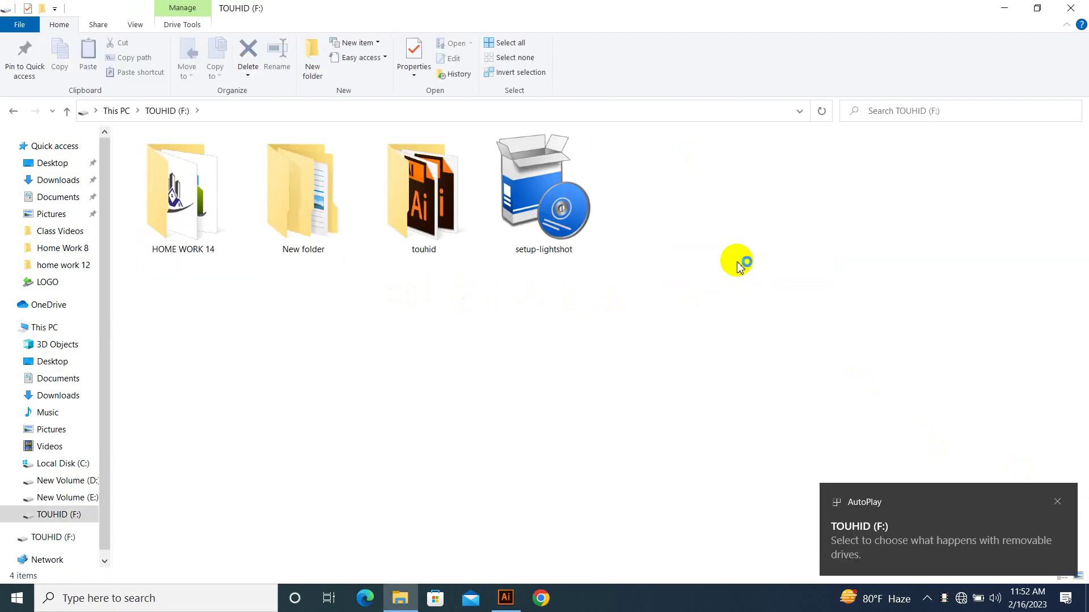
double_click(431, 194)
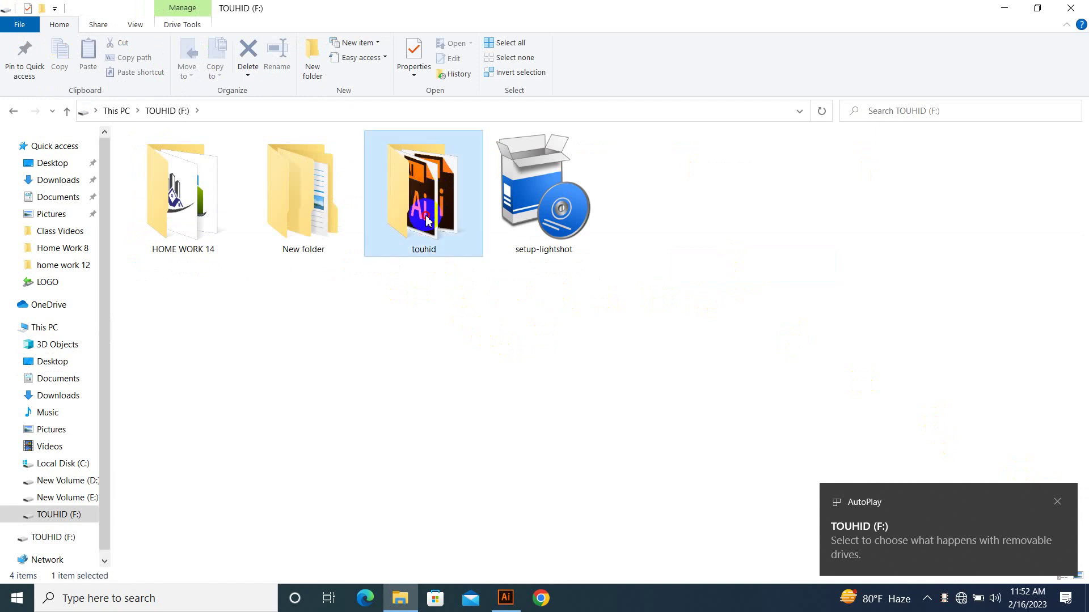
ctrl+scroll(425, 216, up, 4)
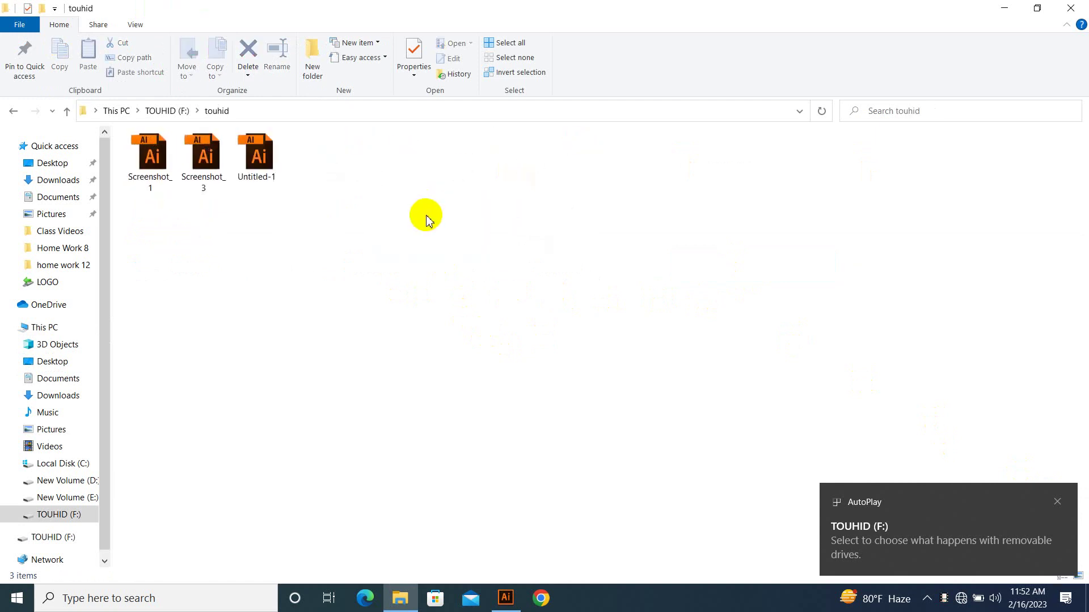
Open Screenshot_1, Screenshot_3 and Untitled-1 together in a maximized Illustrator window.
drag(115, 244, 168, 235)
right_click(357, 180)
click(397, 185)
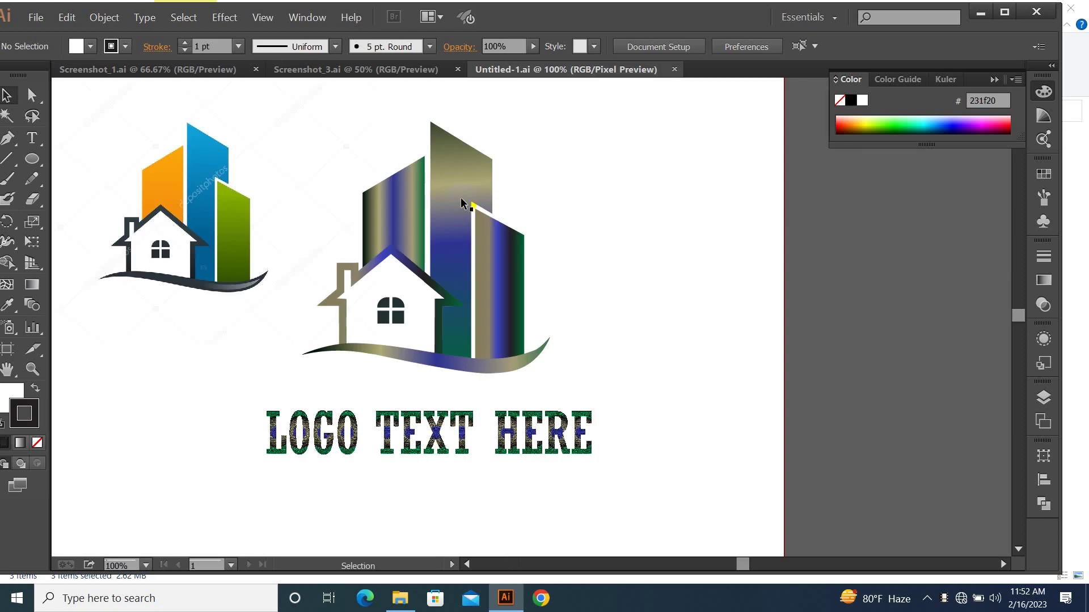
click(1005, 13)
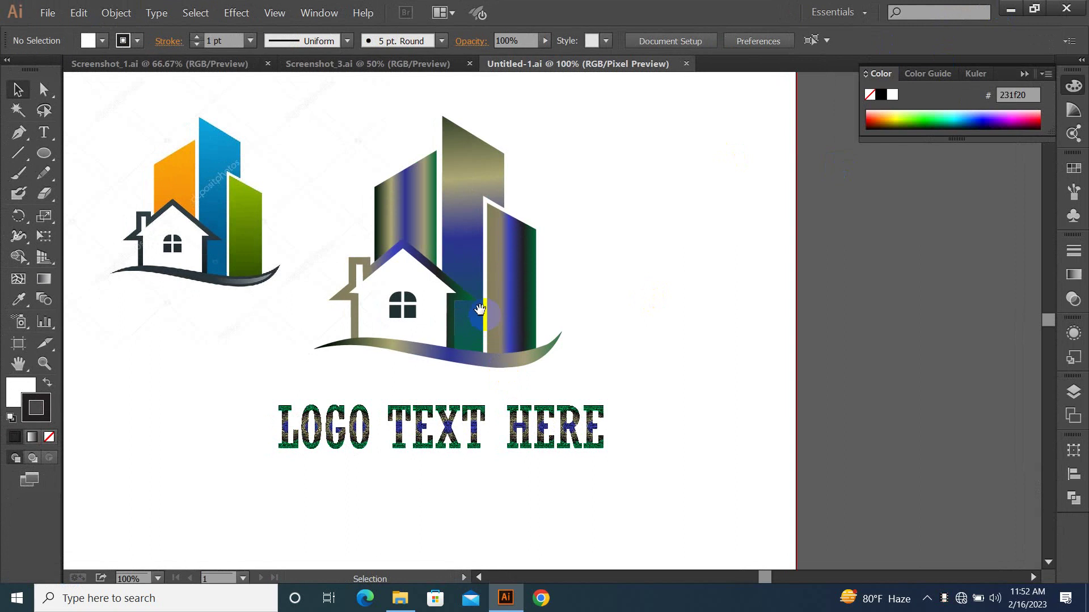
Examine the building and house shapes of the gradient logo in Untitled-1.ai one by one.
drag(480, 309, 604, 302)
click(608, 279)
click(551, 213)
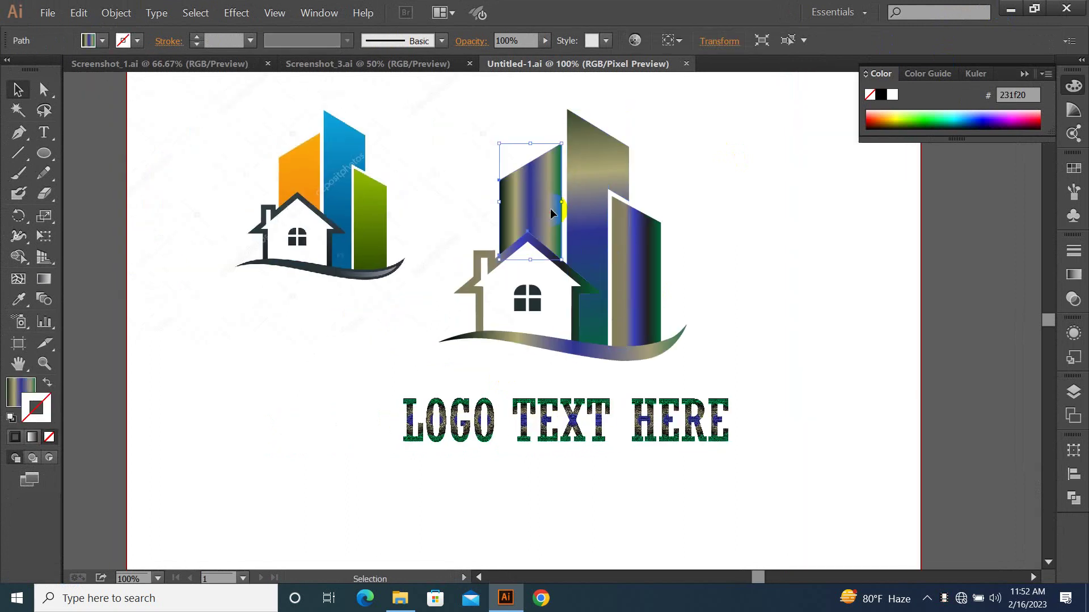
click(608, 247)
click(584, 233)
click(651, 267)
click(593, 223)
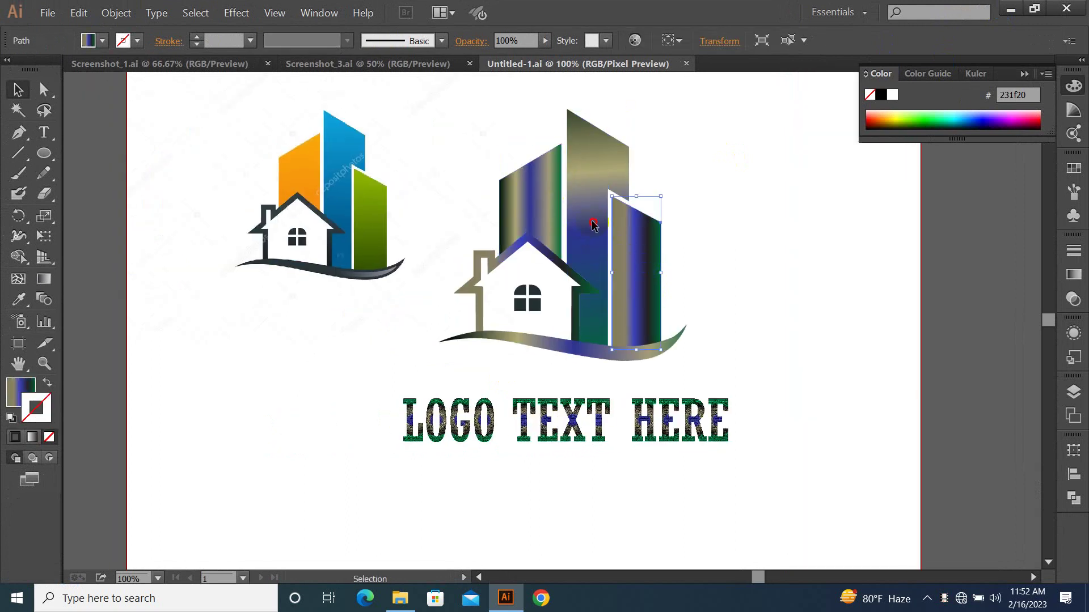
click(575, 284)
click(568, 272)
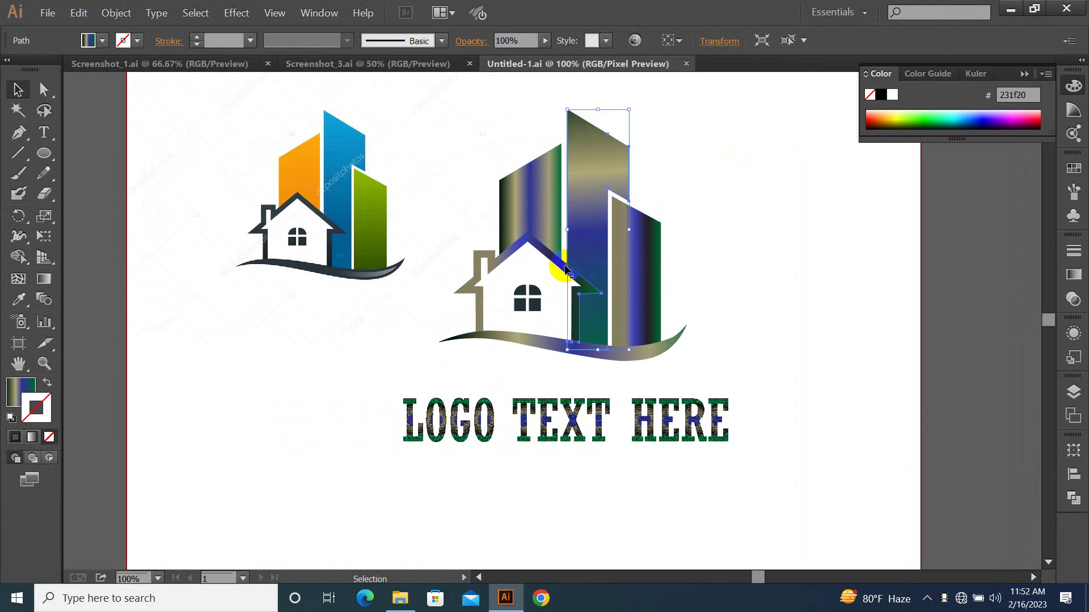
Nudge the LOGO TEXT HERE lettering slightly up and to the right, closer to the swoosh.
click(553, 452)
click(568, 418)
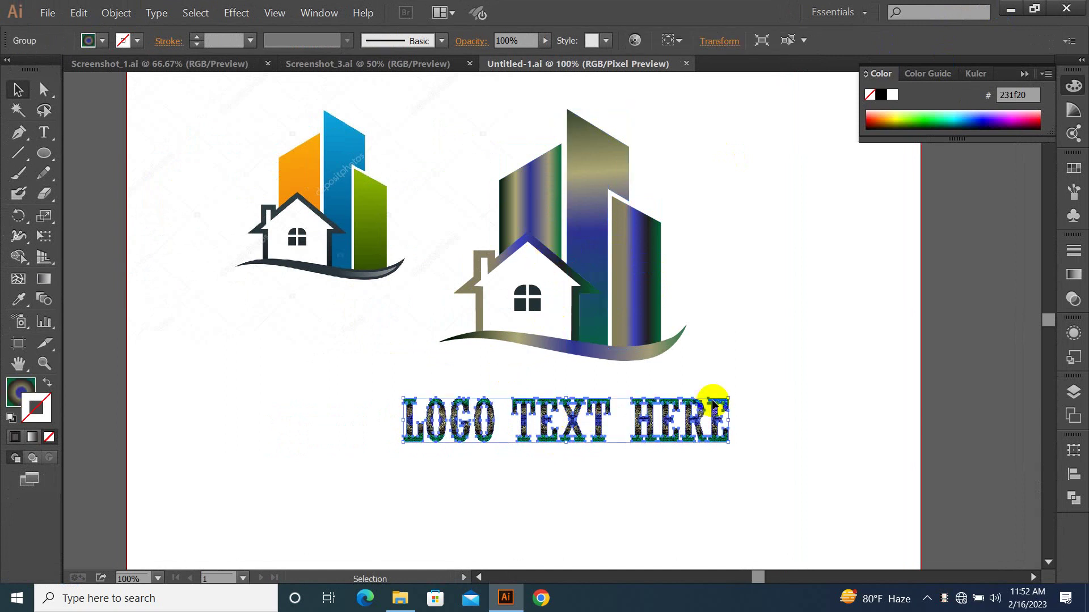
click(797, 385)
drag(703, 422, 703, 409)
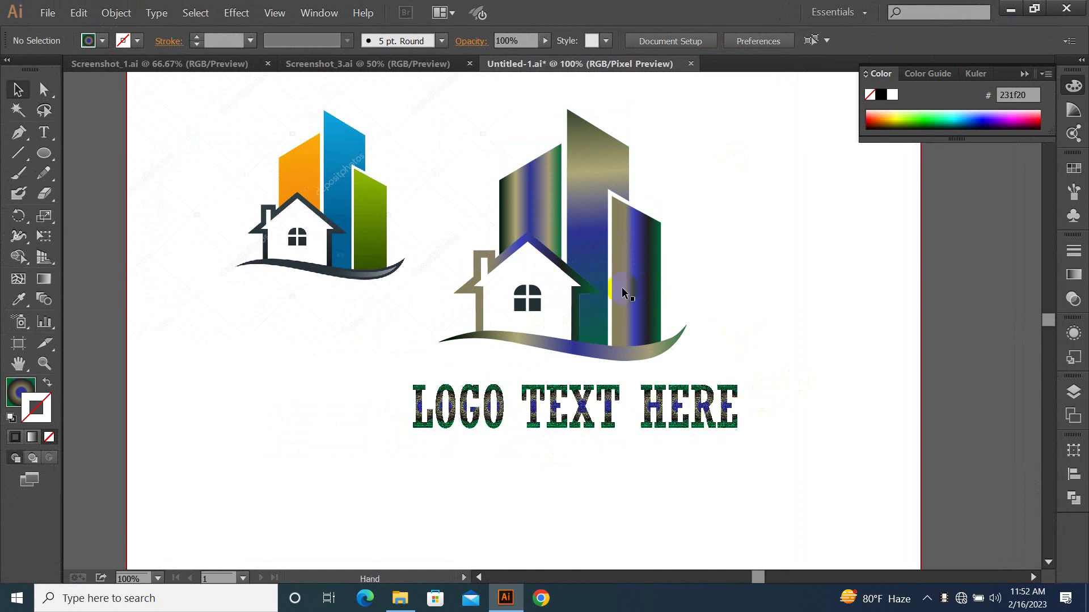
Turn off Pixel Preview in Untitled-1.ai and check the gradient-filled buildings up close.
drag(435, 165, 715, 392)
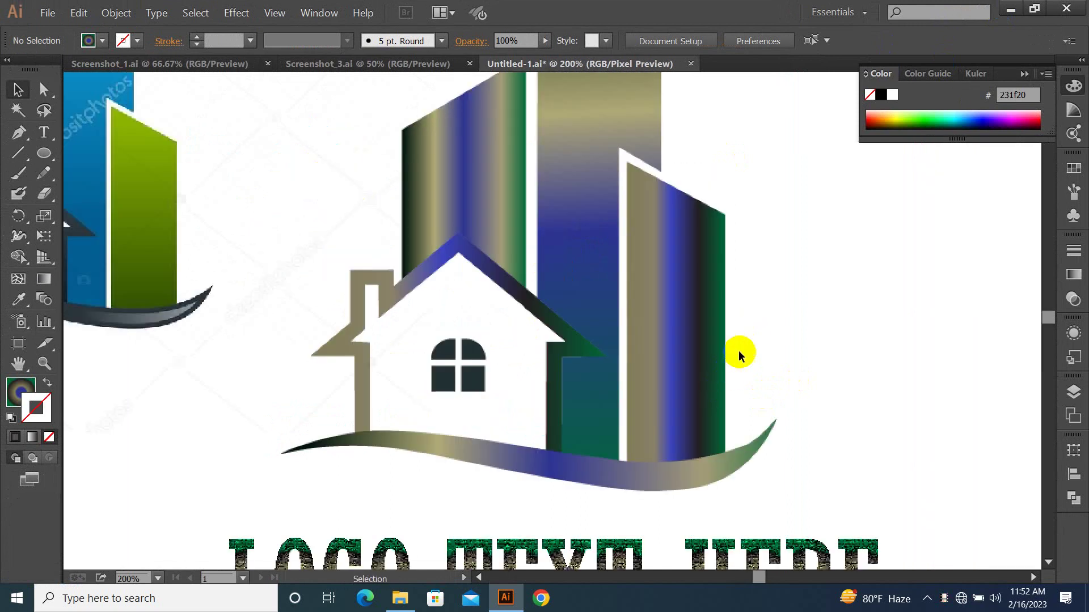
click(678, 346)
click(275, 13)
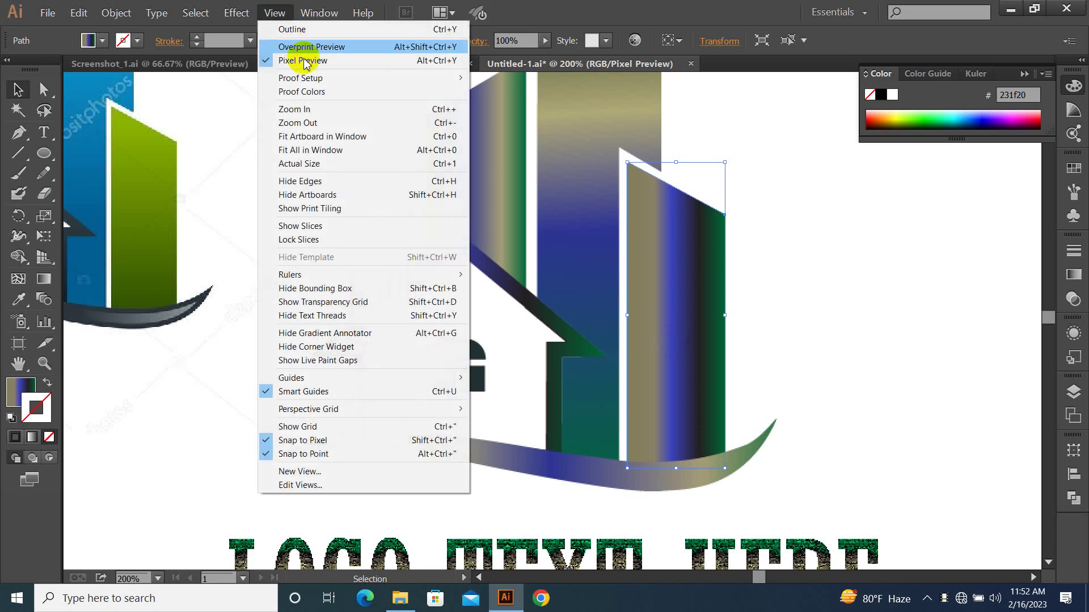
click(315, 66)
click(758, 324)
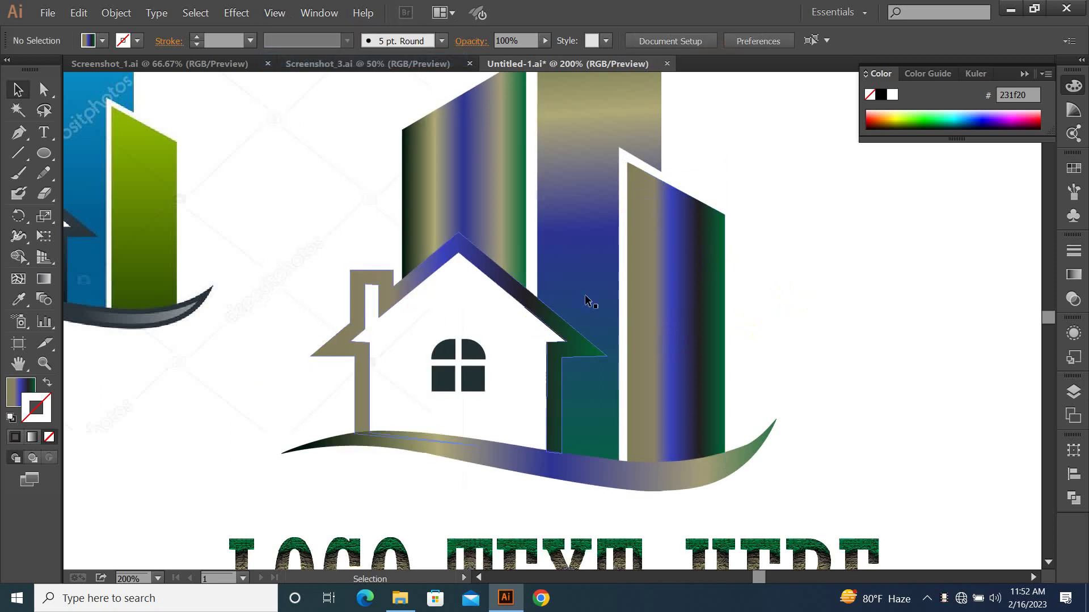
click(584, 299)
click(816, 328)
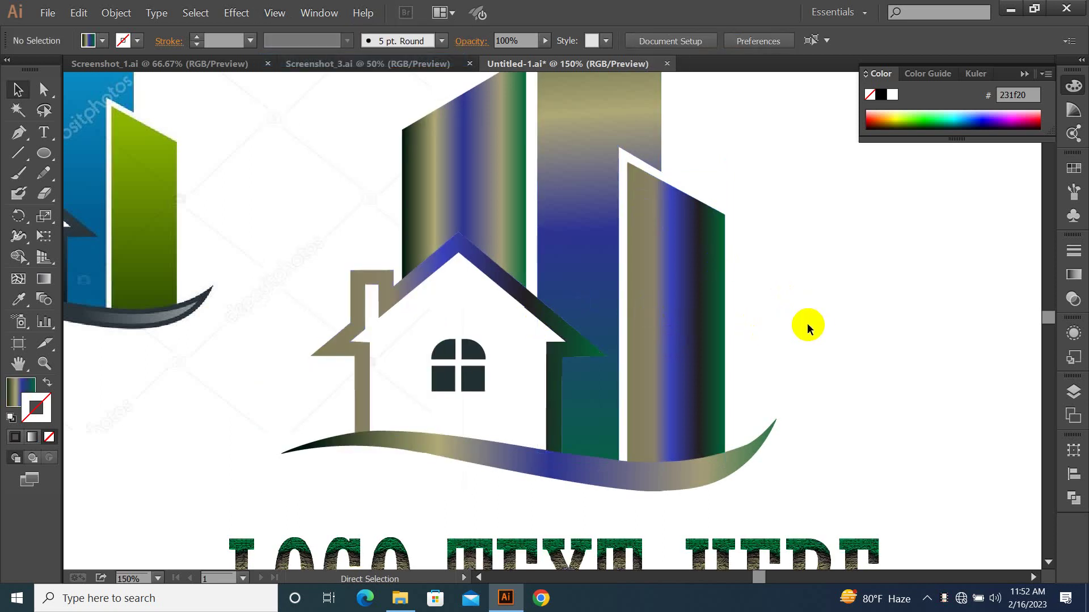
Inspect where the tall gradient building meets the house roof and the neighbouring building in Untitled-1.ai.
scroll(808, 329, down, 1)
scroll(748, 313, down, 2)
scroll(748, 311, up, 3)
drag(383, 189, 669, 395)
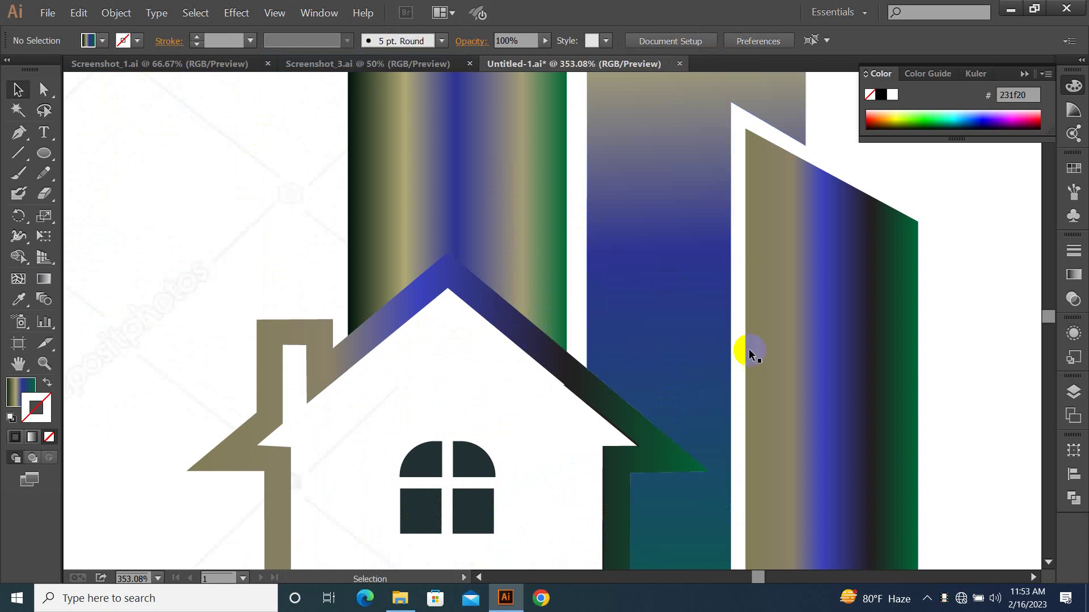
click(685, 361)
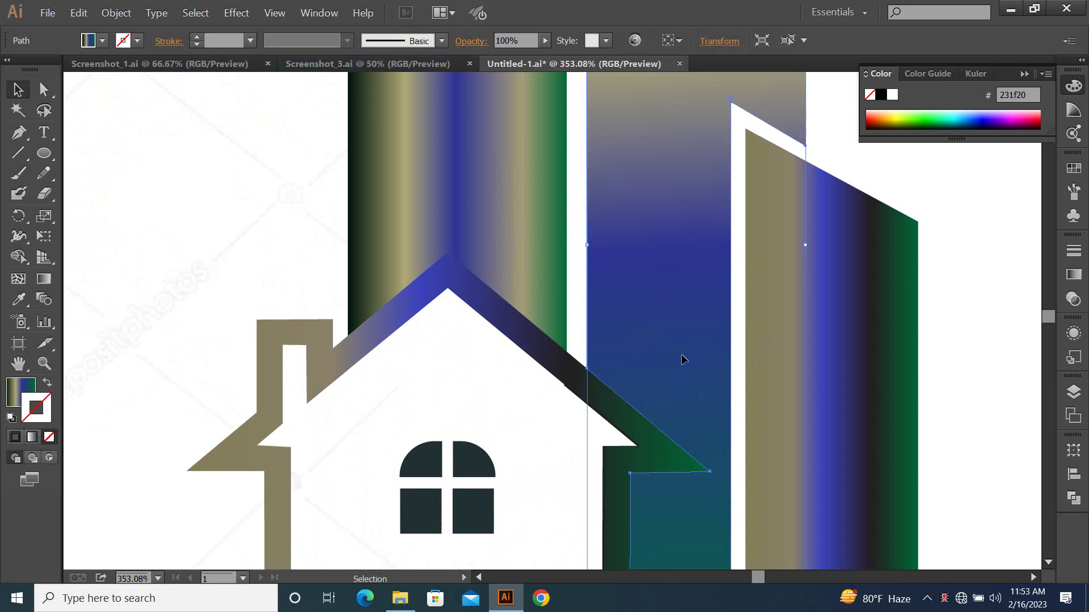
click(573, 295)
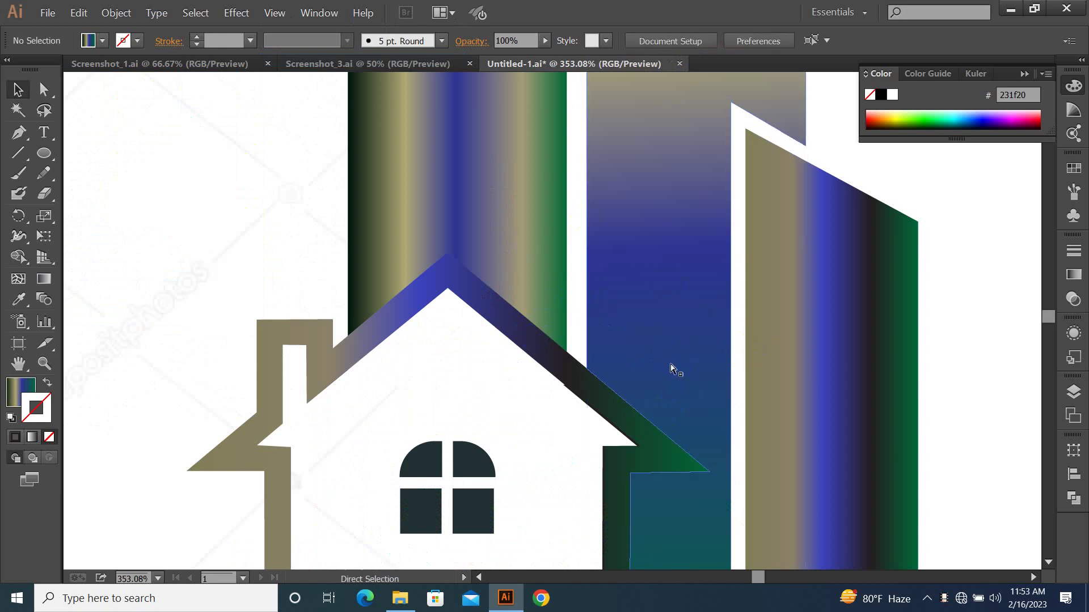
Try moving the leftmost gradient building down and to the right over the others, and undo the move.
key(ctrl+0)
click(683, 377)
drag(560, 212, 672, 286)
key(ctrl+z)
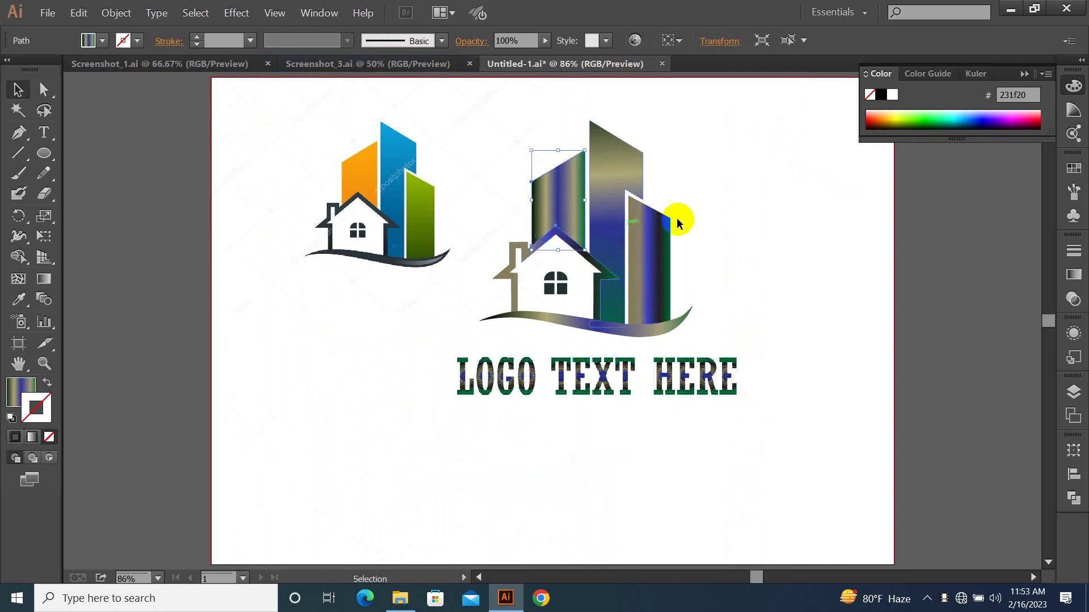
Examine the pink gradient building and roof shapes up close in Screenshot_3.ai.
click(413, 63)
key(ctrl+space)
drag(254, 130, 514, 304)
drag(443, 184, 799, 443)
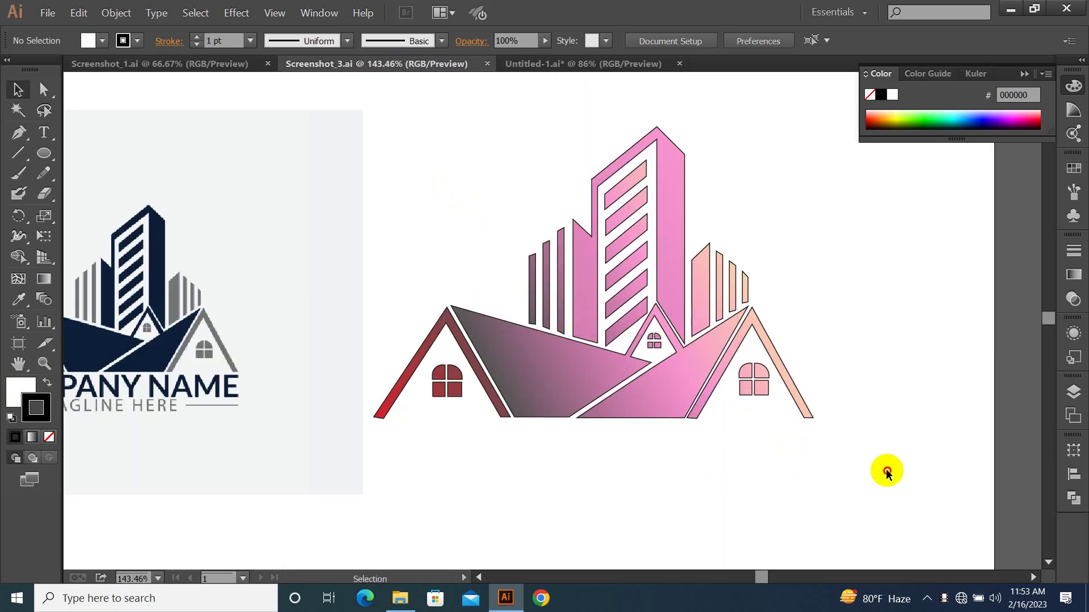
drag(871, 452, 793, 453)
Compare the logo in Screenshot_1.ai with the outlined pink logo in Screenshot_3.ai.
click(210, 64)
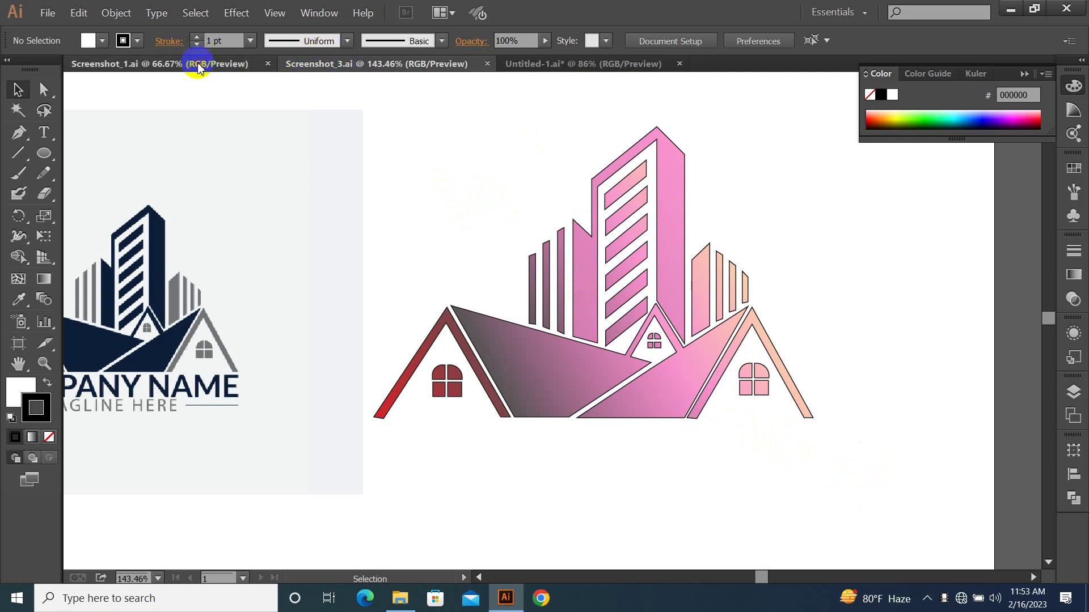
mouse_move(245, 148)
mouse_down()
mouse_move(532, 327)
mouse_move(486, 278)
mouse_up()
click(491, 244)
click(364, 64)
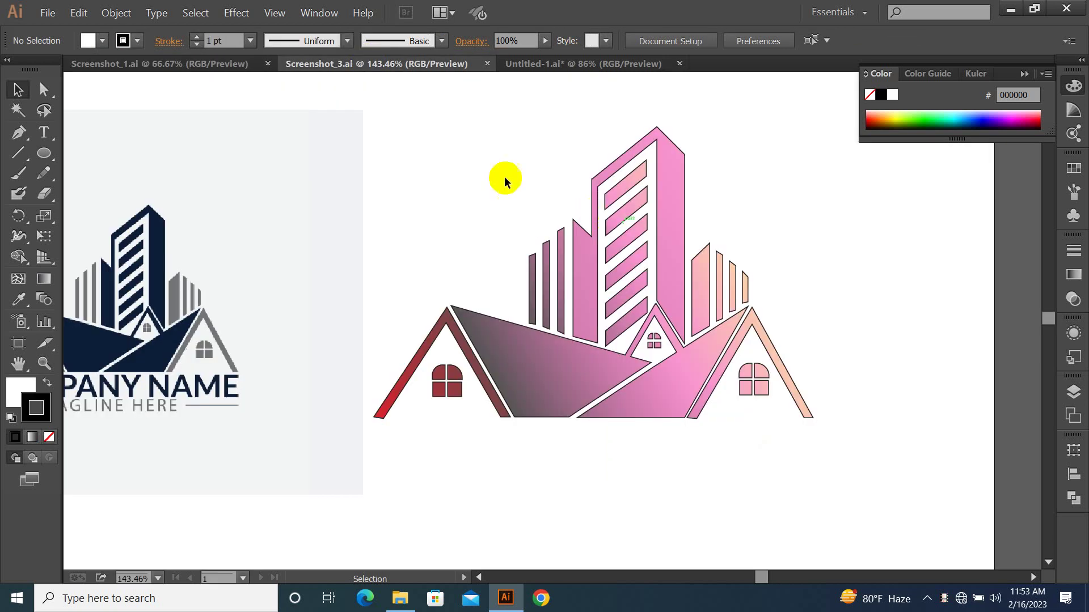
drag(818, 414, 522, 195)
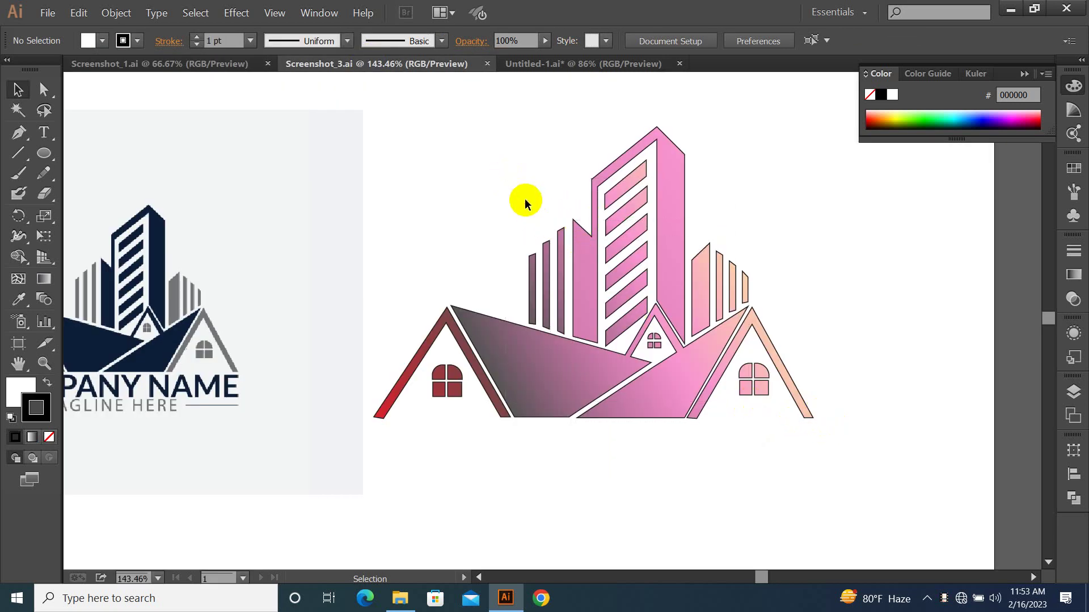
drag(868, 453, 570, 227)
click(620, 251)
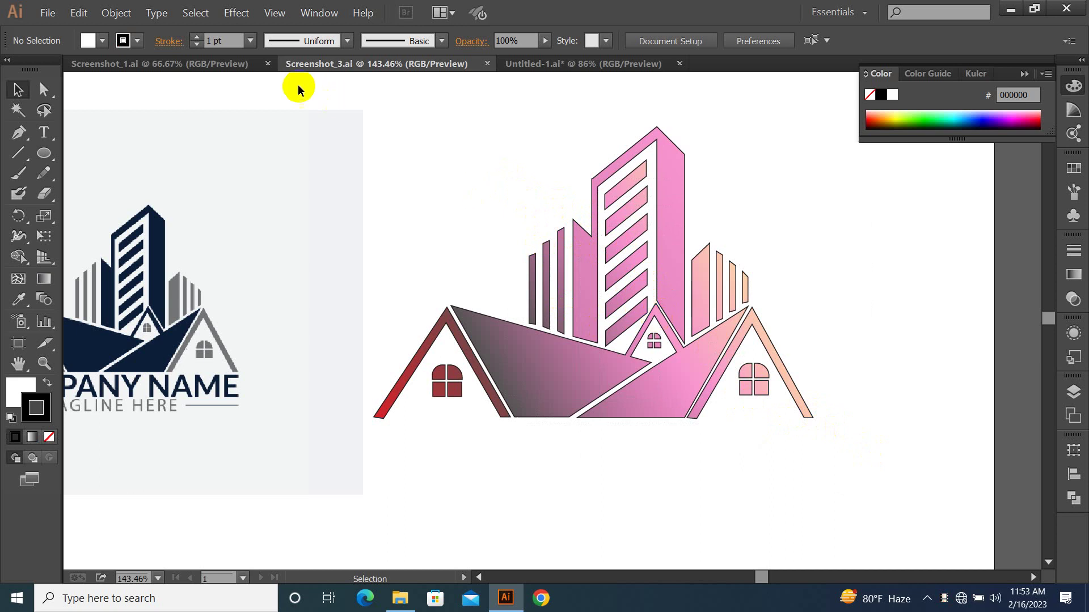
Inspect the edges and spacing of the gradient towers above the roofs in Screenshot_1.ai.
click(216, 66)
drag(210, 131, 567, 363)
key(space)
drag(509, 310, 624, 332)
key(ctrl+space)
drag(374, 200, 586, 375)
key(space)
drag(416, 148, 571, 442)
drag(637, 243, 563, 411)
mouse_move(614, 269)
mouse_down()
mouse_move(603, 311)
mouse_move(608, 257)
mouse_up()
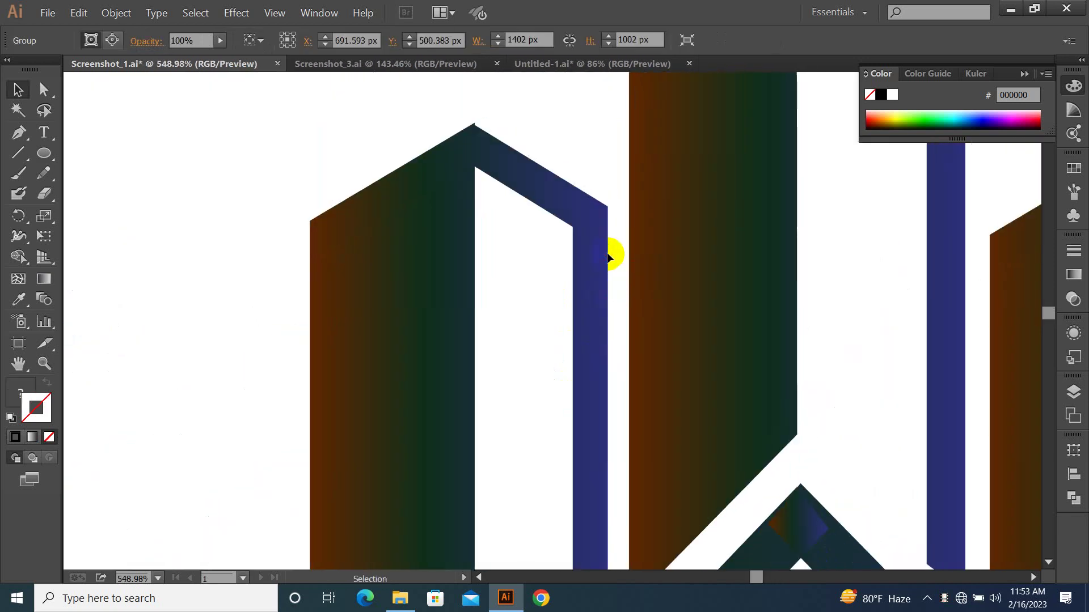
key(ctrl+0)
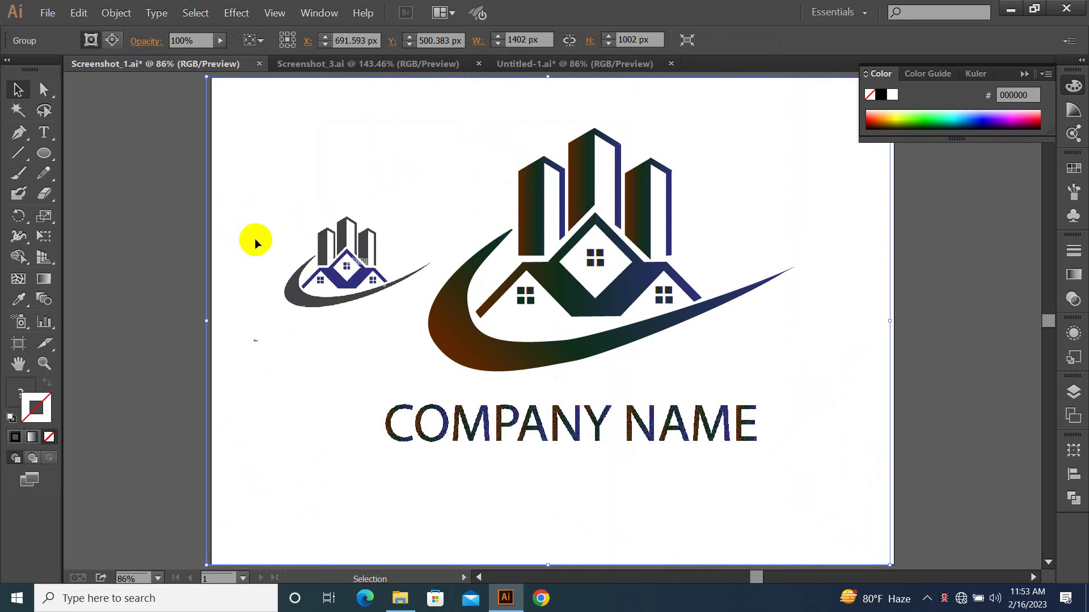
drag(419, 278, 483, 280)
Close Screenshot_1.ai, Screenshot_3.ai and Untitled-1.ai, minimize Illustrator and return to the desktop.
click(260, 64)
click(610, 322)
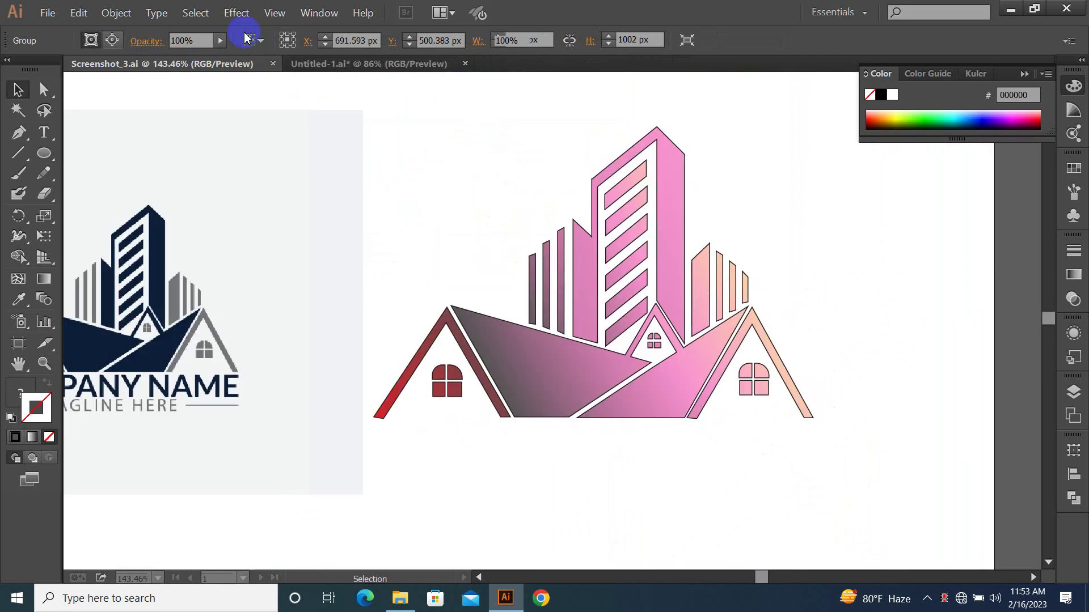
click(271, 64)
click(506, 247)
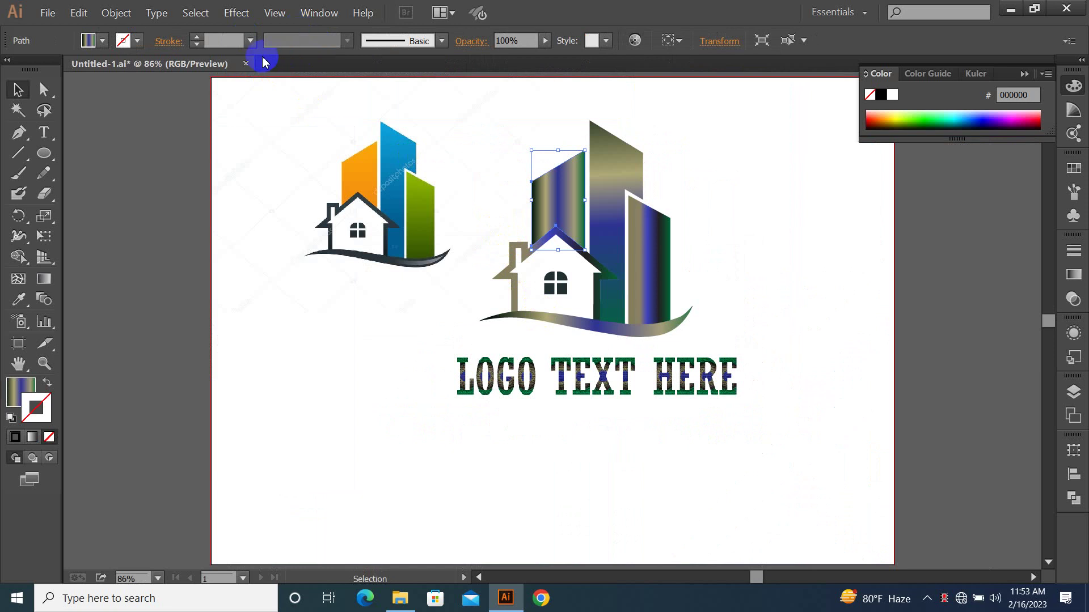
click(246, 64)
click(628, 322)
click(1002, 12)
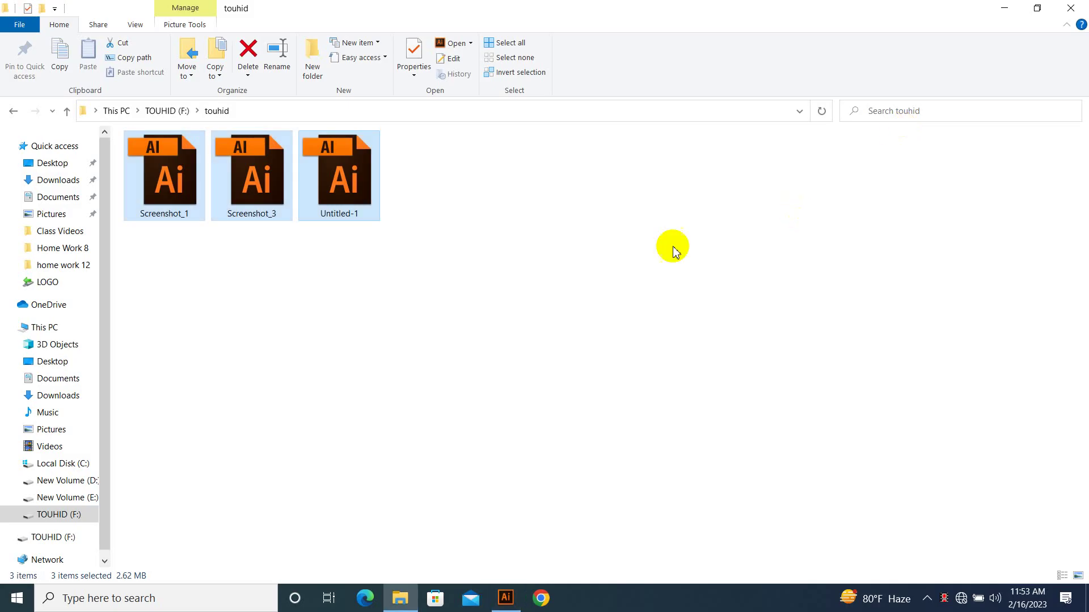
scroll(104, 437, down, 1)
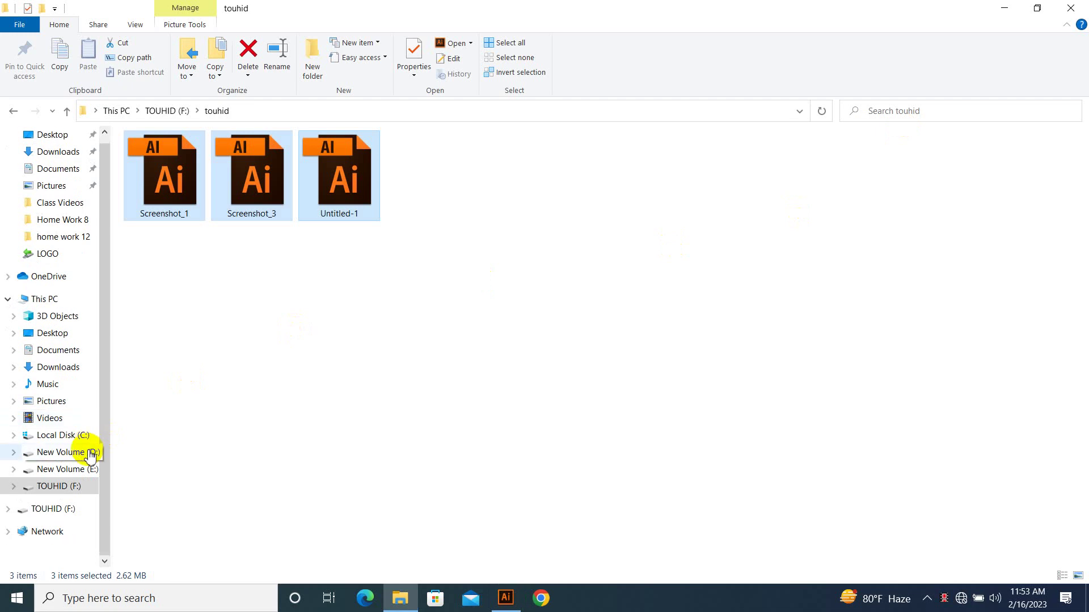
key(super+d)
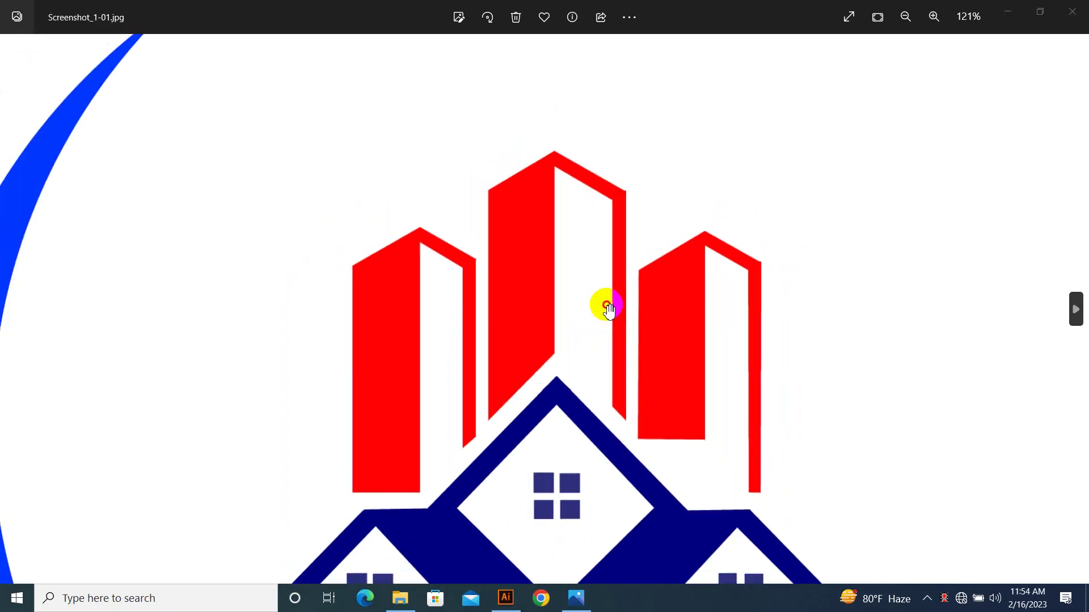
Examine the red towers and navy roofs of the logo image Screenshot_1-01.jpg up close.
drag(607, 304, 573, 263)
scroll(559, 312, down, 2)
scroll(559, 312, up, 2)
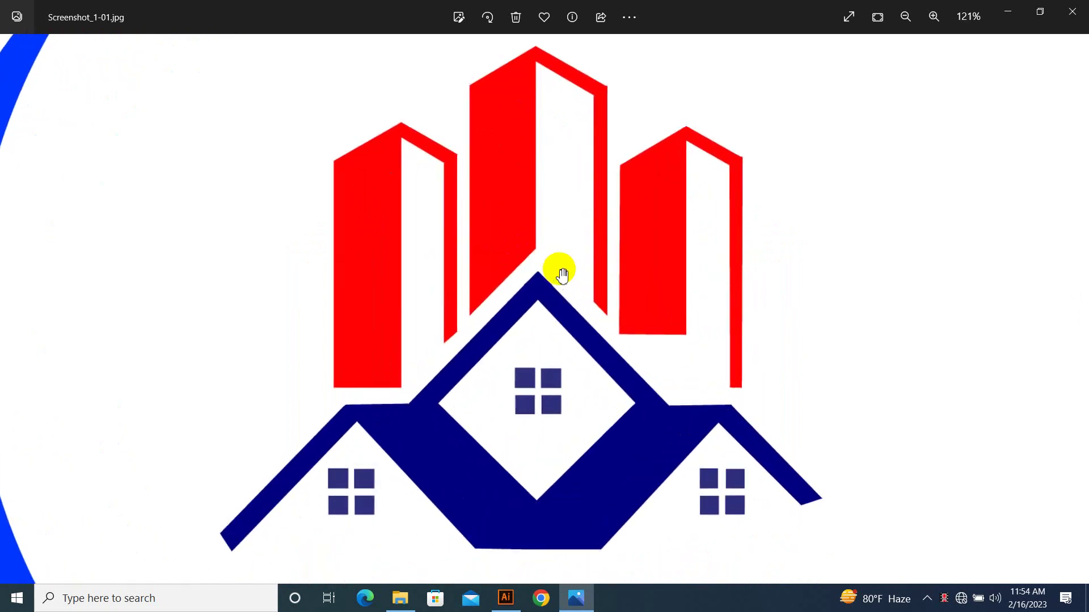
scroll(547, 369, down, 2)
scroll(554, 382, up, 2)
scroll(554, 382, down, 4)
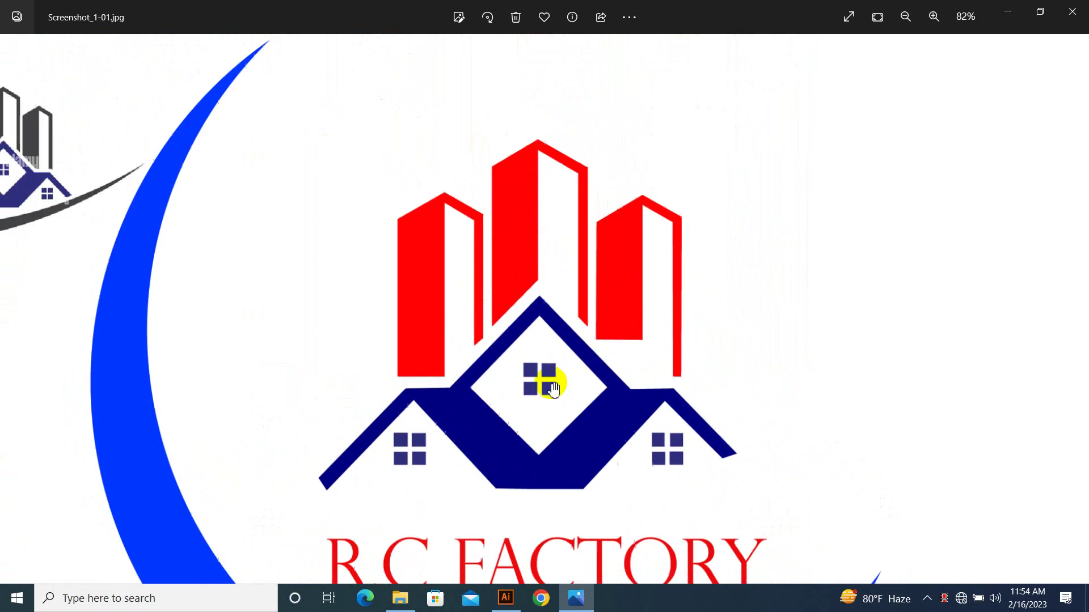
scroll(510, 368, down, 1)
Check the R.C FACTORY lettering below the roofs and its placement inside the blue crescent.
scroll(482, 345, up, 3)
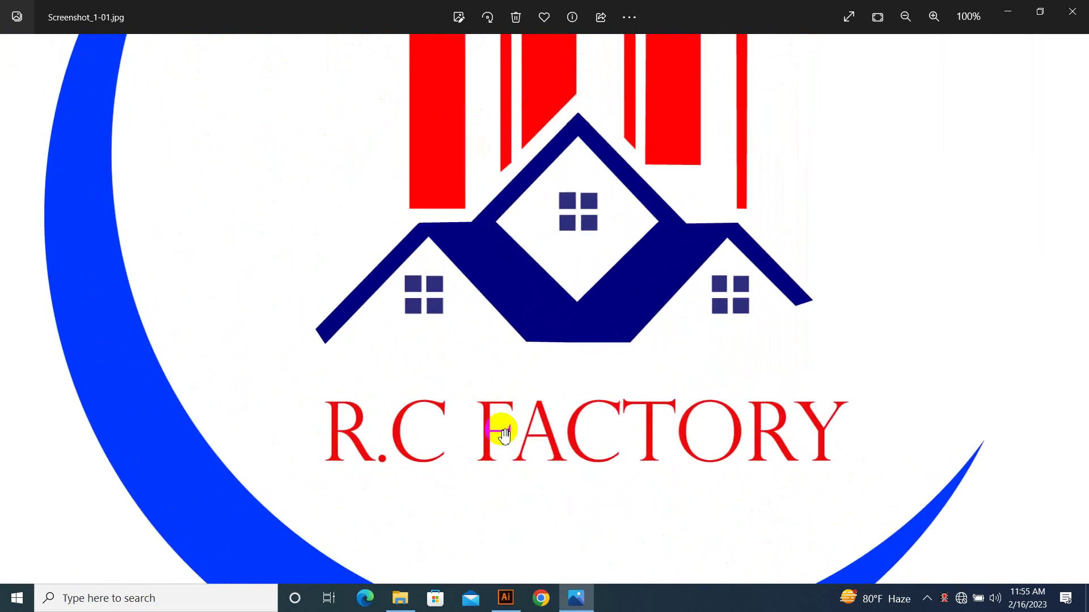
scroll(499, 422, up, 4)
scroll(549, 369, down, 3)
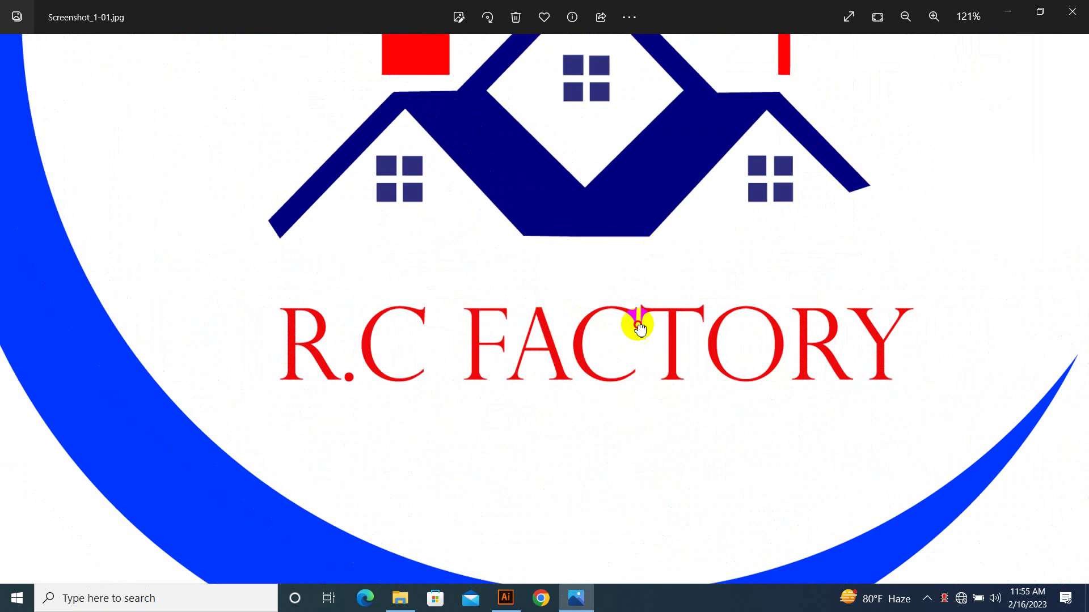
scroll(601, 192, down, 2)
scroll(602, 207, up, 7)
scroll(588, 271, down, 4)
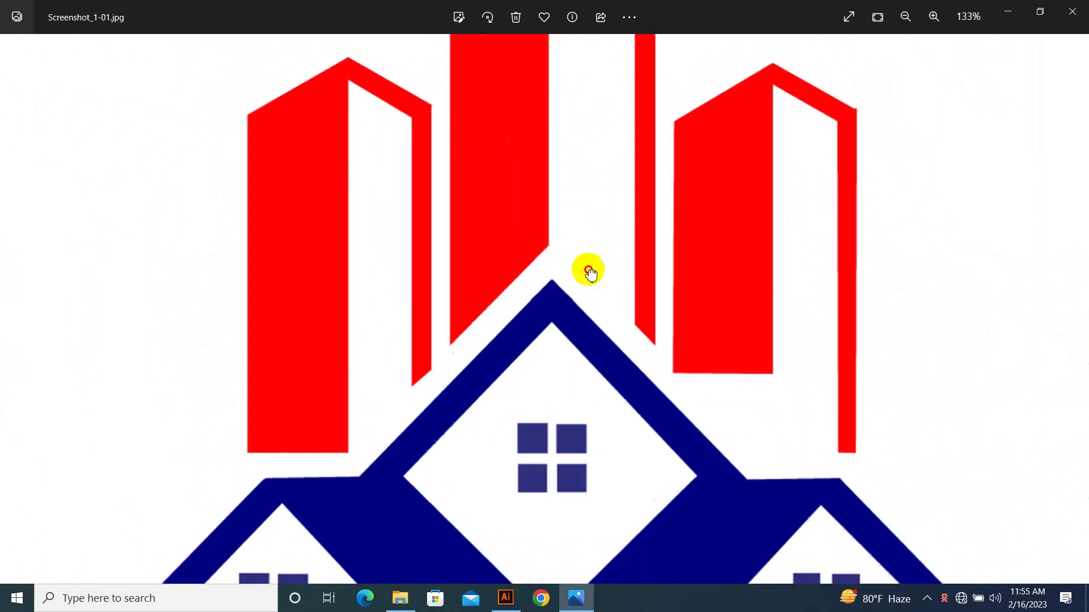
Compare the red towers and roof shapes with the small reference logo in the same image.
scroll(549, 263, up, 1)
scroll(454, 202, down, 1)
scroll(456, 207, down, 3)
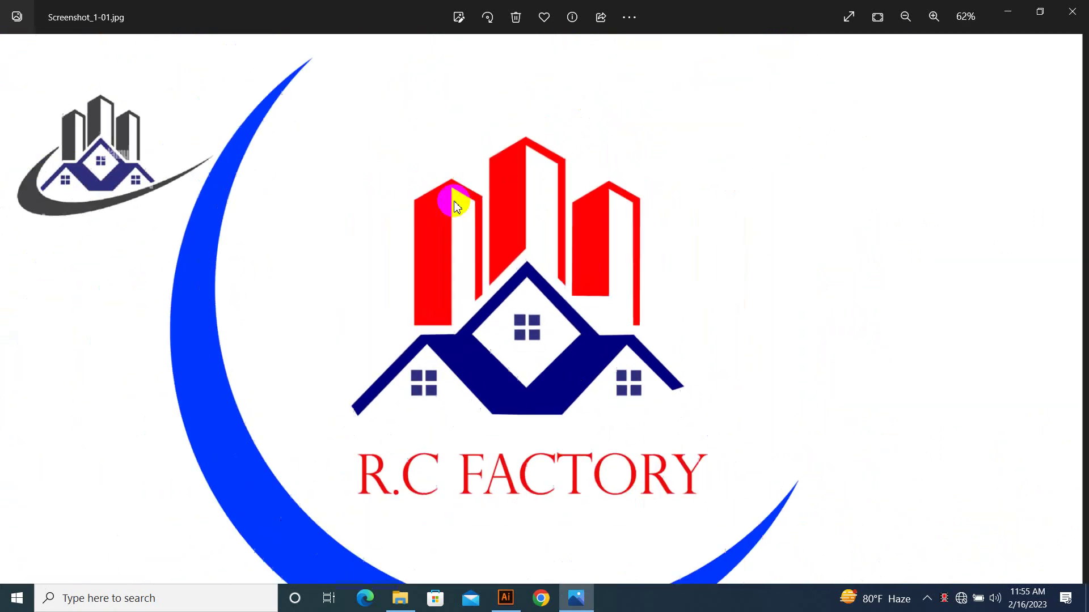
scroll(487, 219, up, 3)
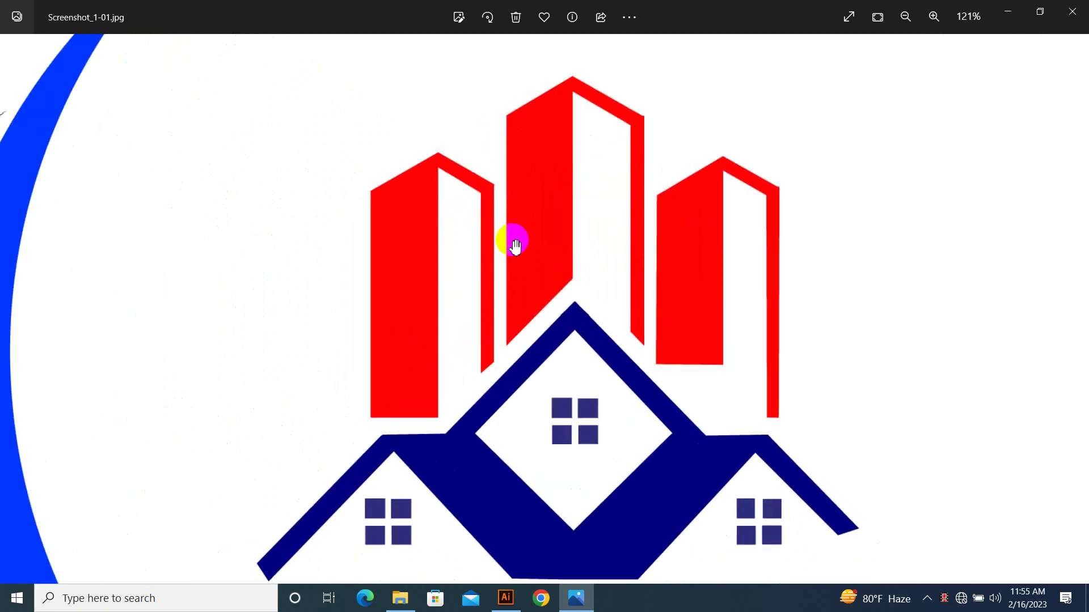
scroll(516, 241, down, 3)
scroll(554, 250, up, 2)
scroll(560, 314, up, 1)
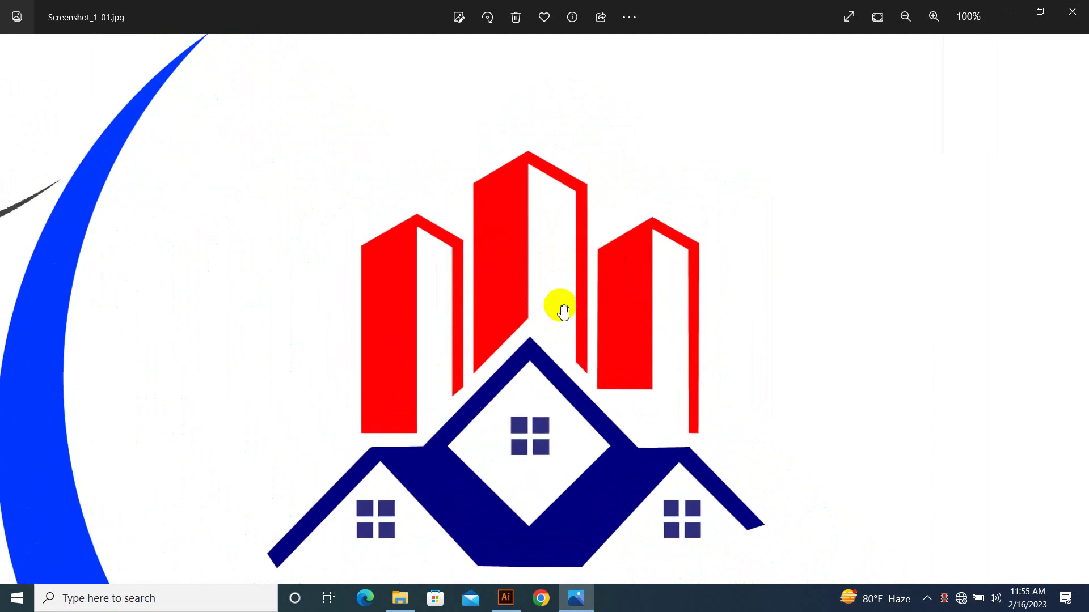
Open Screenshot_1 and Untitled-1 from the FEB 16 folder together in Illustrator.
click(946, 597)
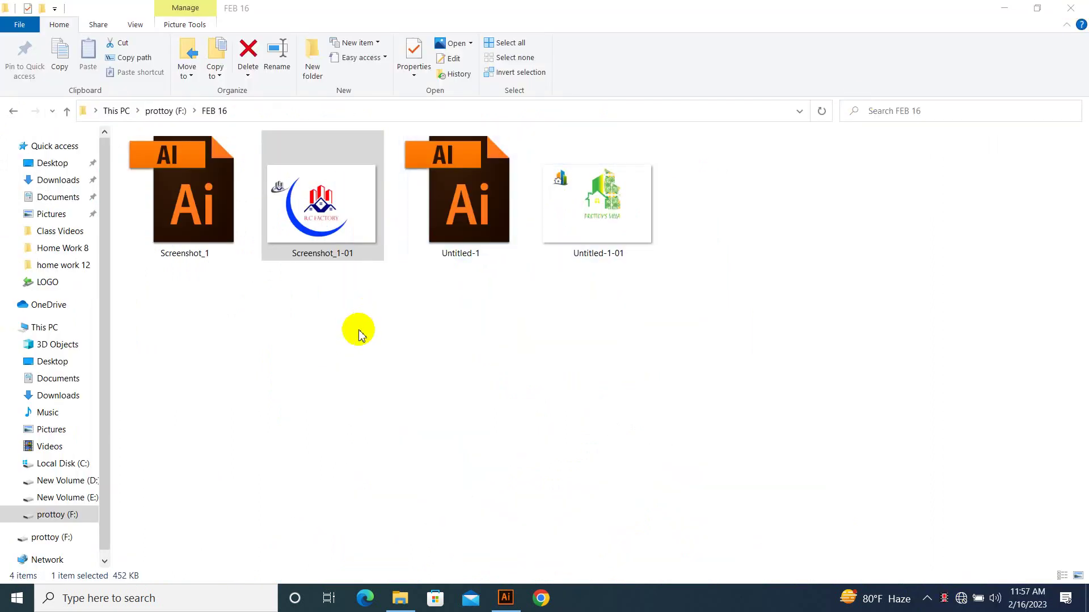
click(190, 222)
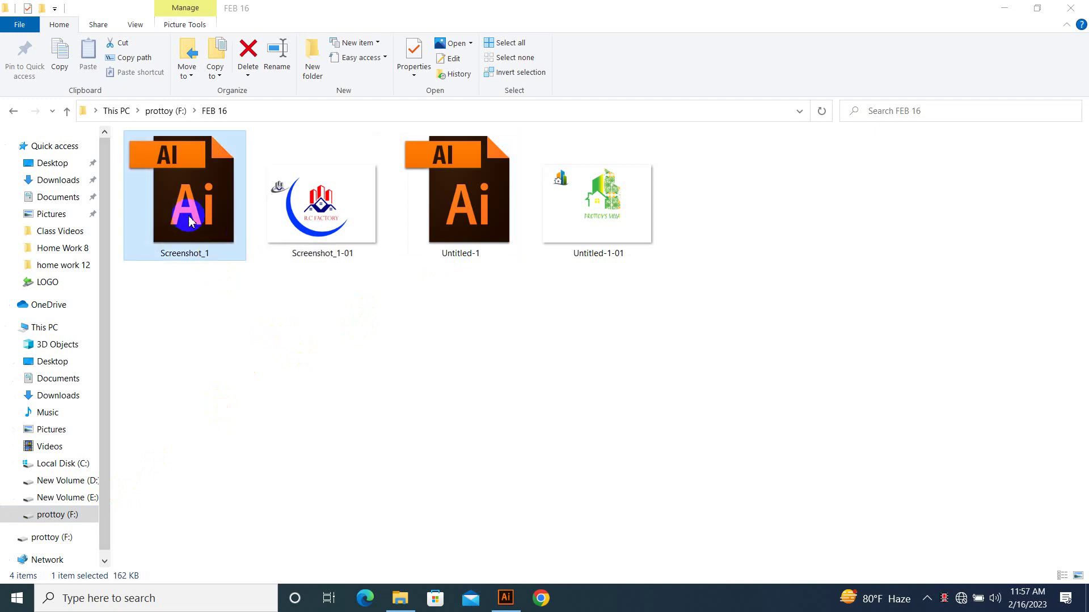
ctrl+click(469, 163)
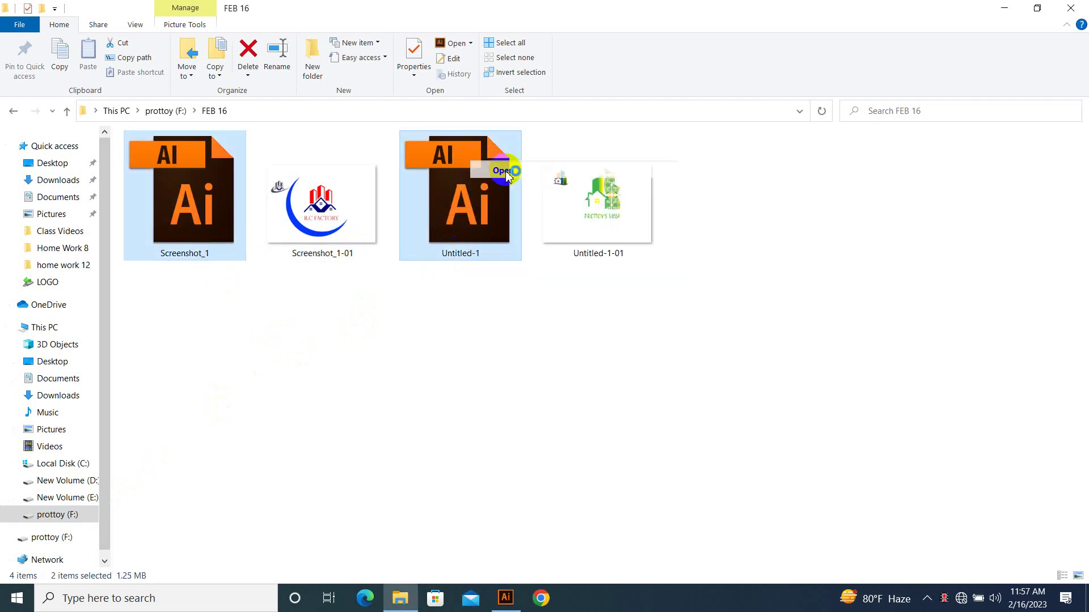
double_click(491, 170)
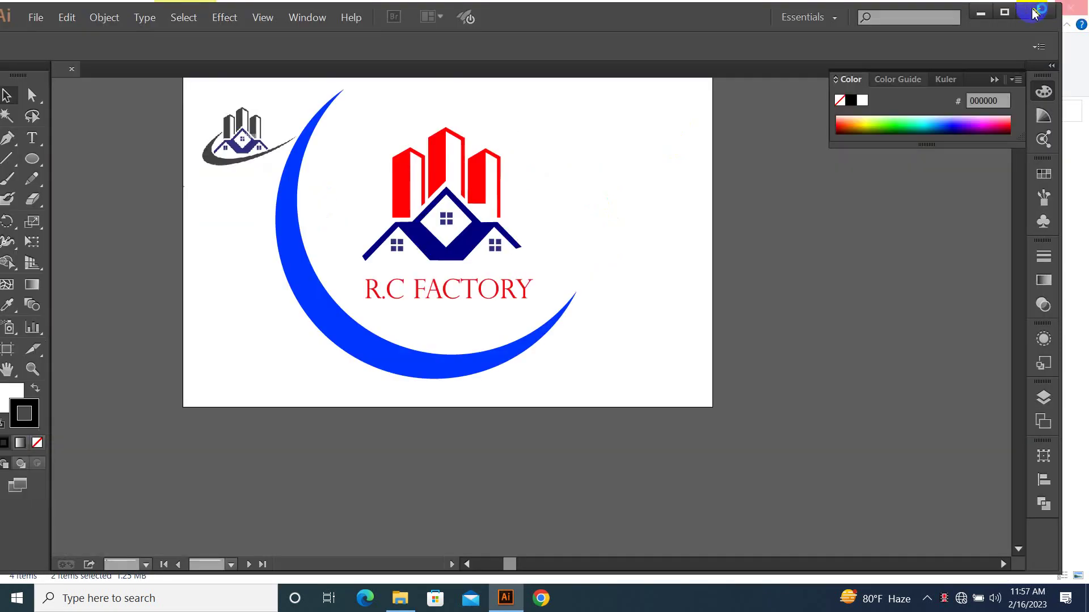
Examine the pattern-filled buildings of the green villa logo in Untitled-1.ai.
drag(261, 121, 549, 350)
drag(615, 306, 630, 440)
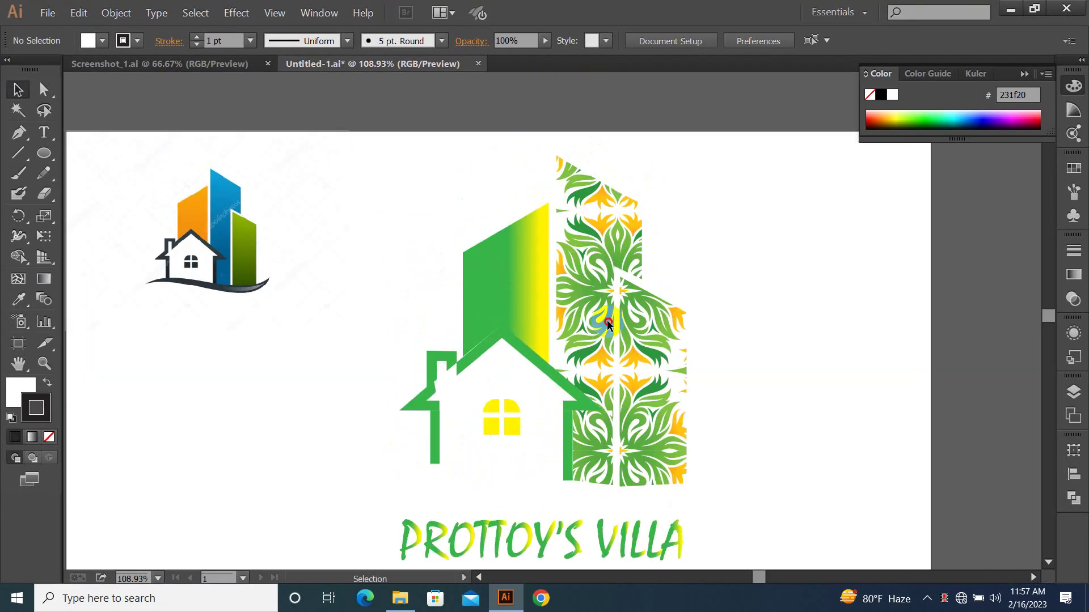
click(608, 324)
click(735, 316)
drag(621, 338, 643, 296)
click(644, 296)
drag(768, 380, 785, 326)
key(ctrl+0)
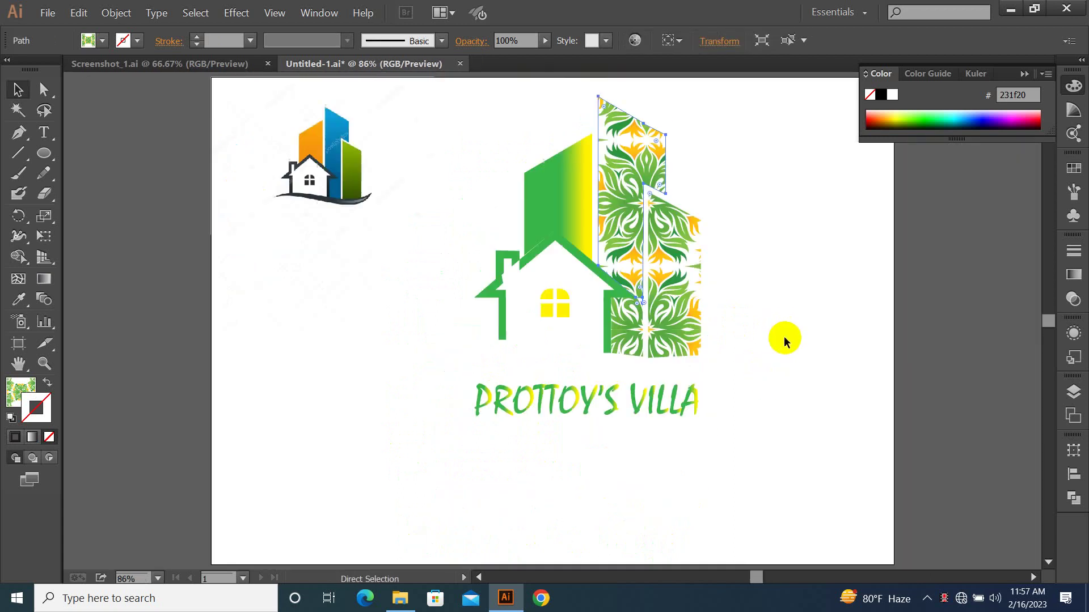
Move the green-to-yellow gradient building down and to the left so that it overlaps the house.
drag(448, 197, 703, 422)
drag(548, 257, 627, 356)
drag(588, 194, 476, 281)
drag(476, 281, 743, 397)
Draw two green-to-yellow rectangles over the reference logo's buildings, about 66 by 117 px and 50 by 115 px.
drag(227, 109, 581, 362)
drag(567, 347, 564, 361)
key(m)
mouse_move(503, 181)
mouse_down()
mouse_move(548, 300)
mouse_move(644, 436)
mouse_up()
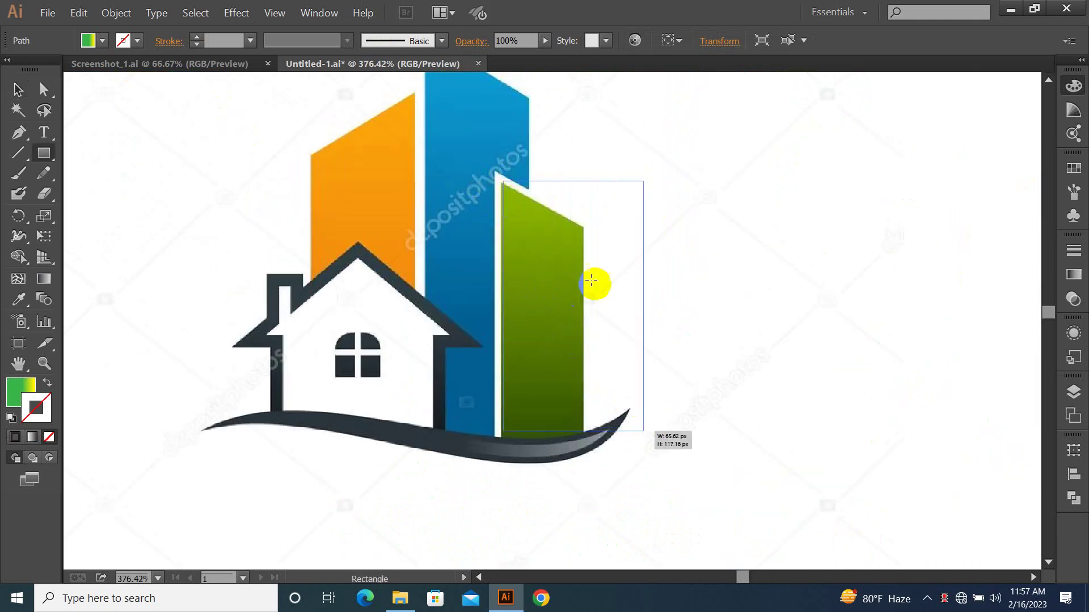
drag(410, 97, 517, 344)
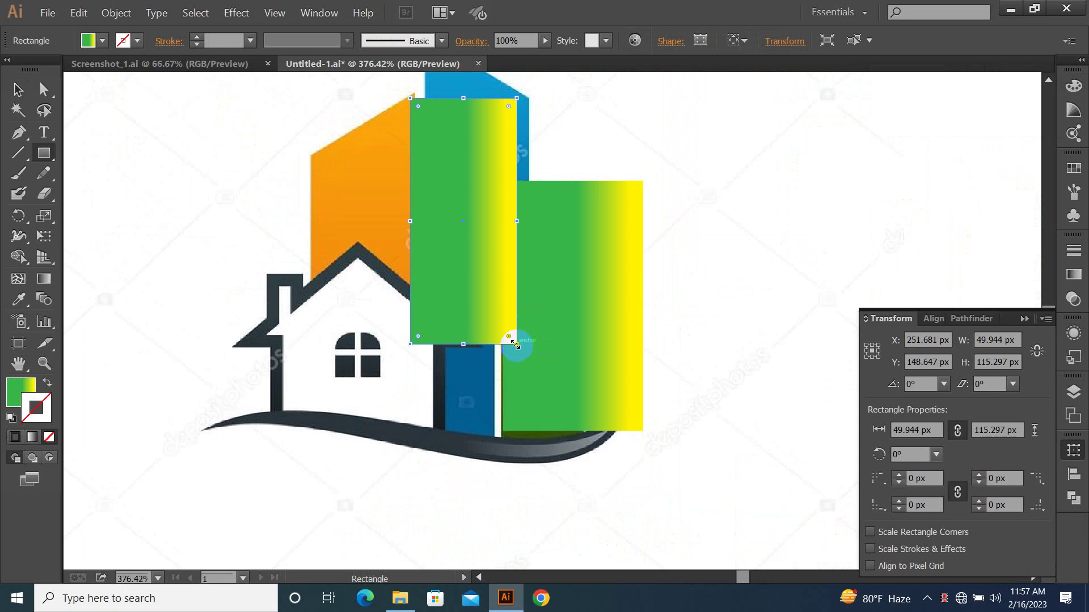
key(v)
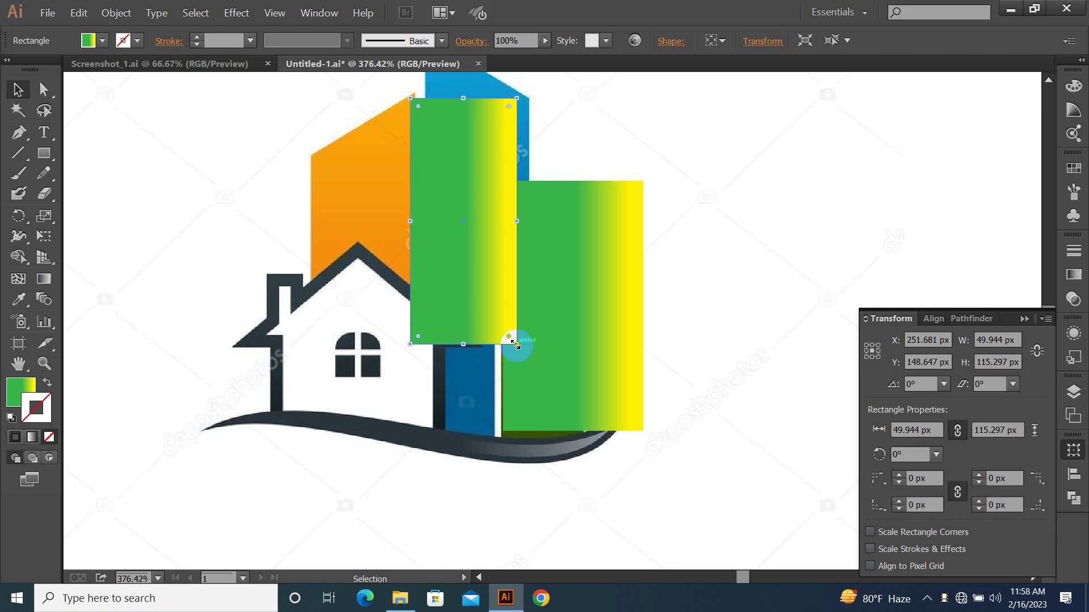
Move the two gradient rectangles off the reference logo, placing one on each side of it.
click(649, 311)
key(ctrl+minus)
key(ctrl+minus)
key(ctrl+minus)
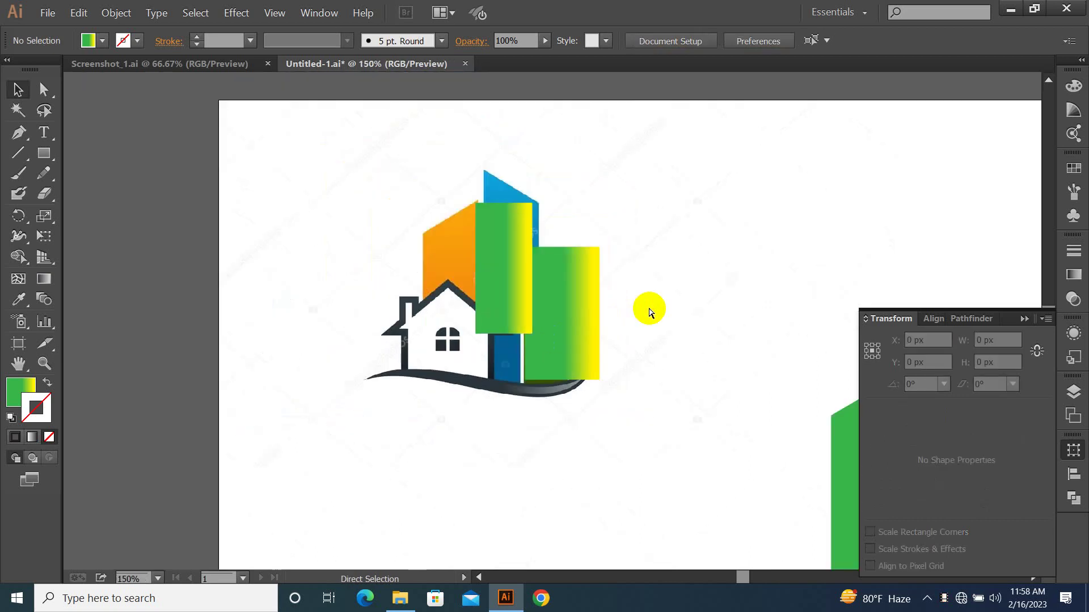
key(ctrl+minus)
drag(622, 291, 593, 274)
drag(491, 276, 413, 275)
click(463, 264)
drag(536, 306, 571, 288)
click(491, 116)
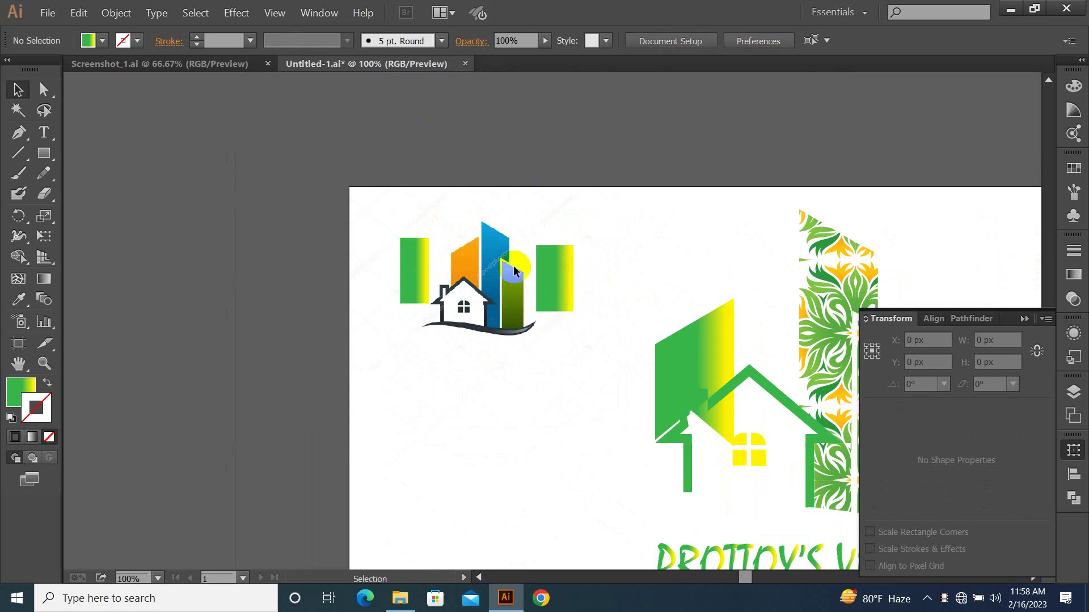
Examine the redrawn R.C FACTORY logo in Screenshot_1.ai, checking its buildings, houses, text and blue crescent against the reference.
click(214, 63)
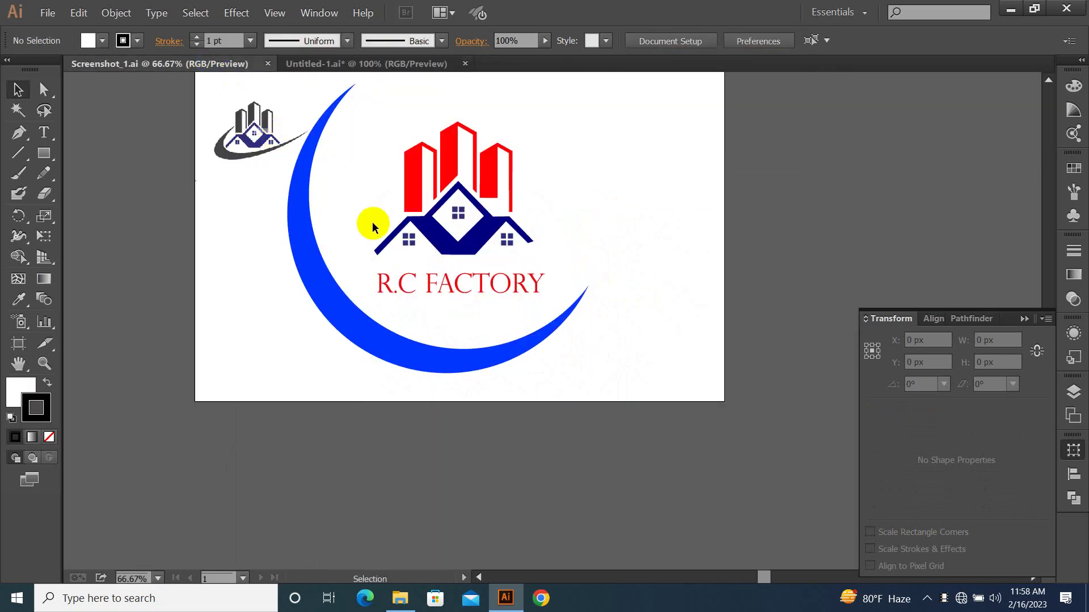
scroll(609, 401, up, 5)
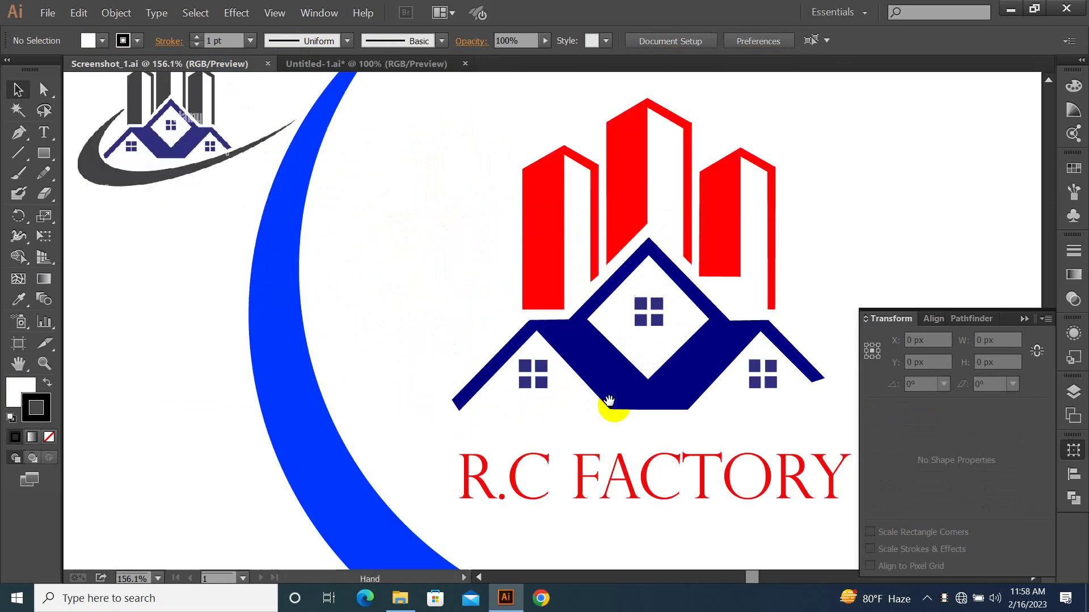
scroll(545, 400, down, 5)
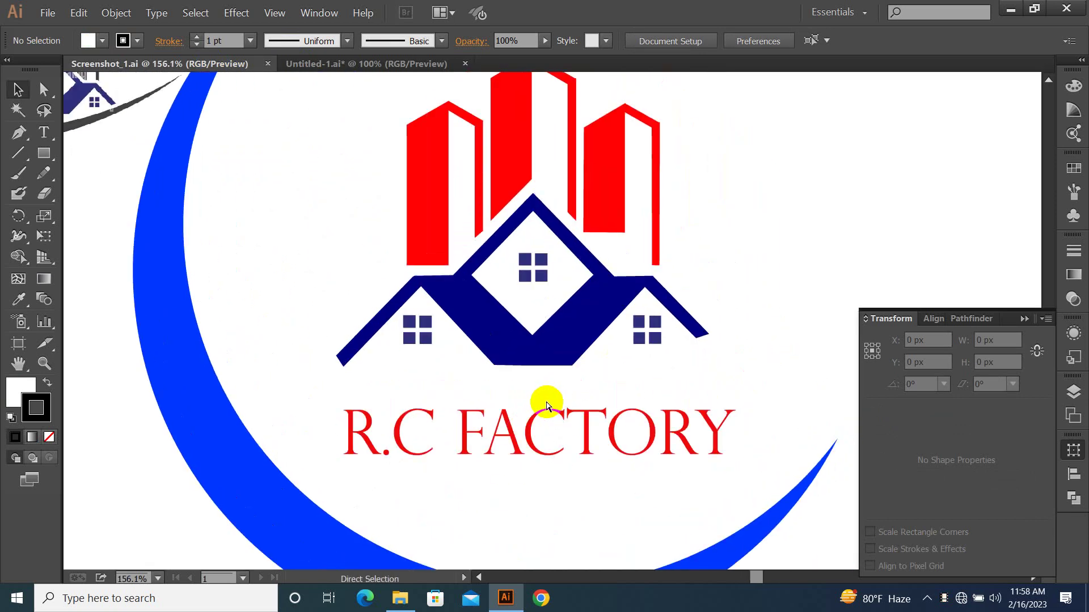
scroll(546, 402, down, 2)
scroll(558, 391, up, 4)
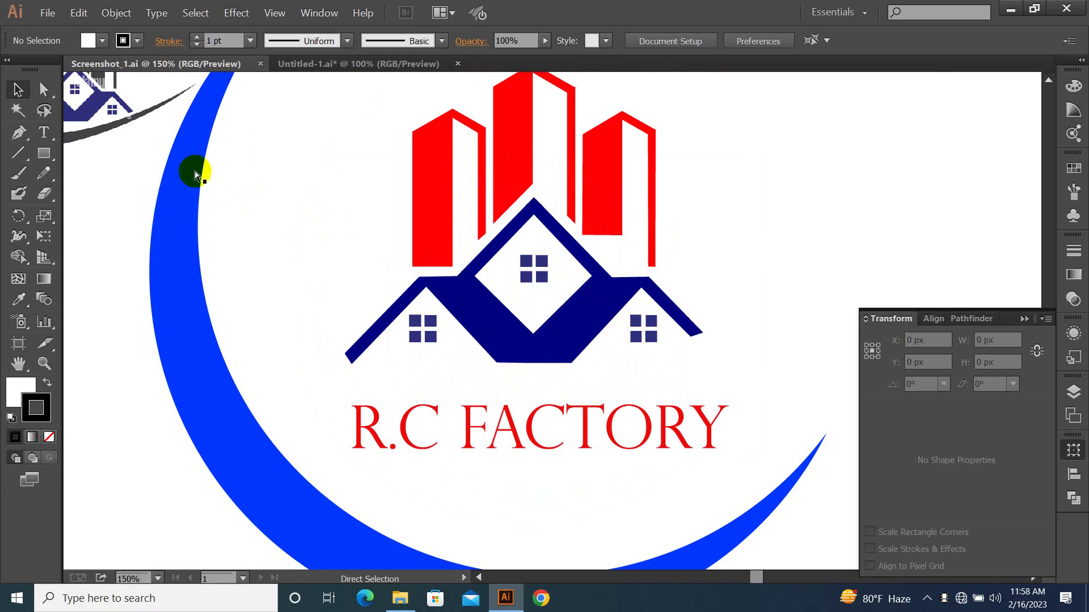
scroll(215, 301, down, 3)
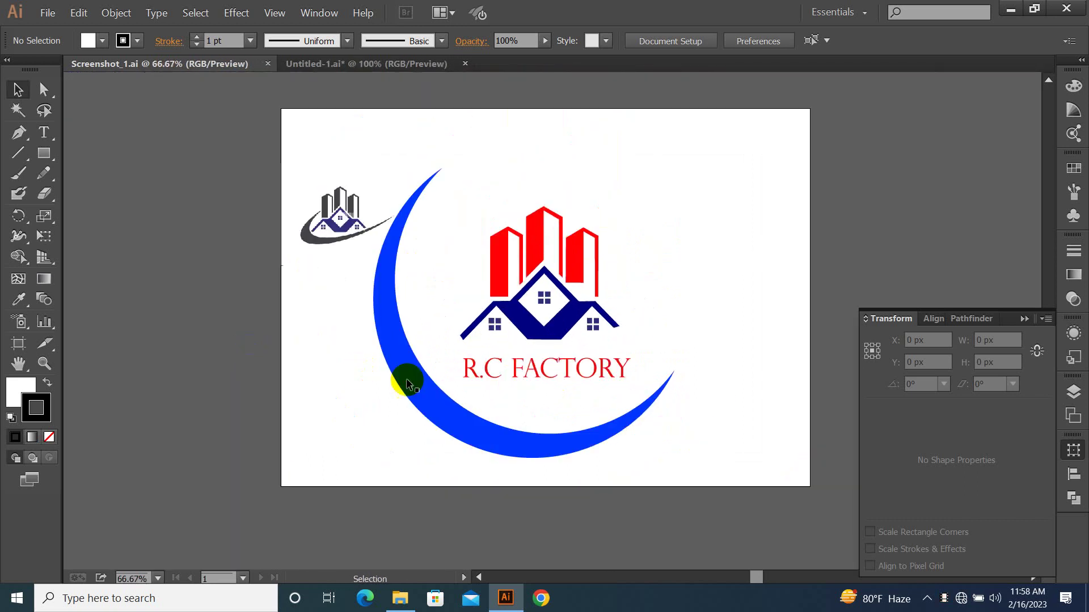
click(408, 377)
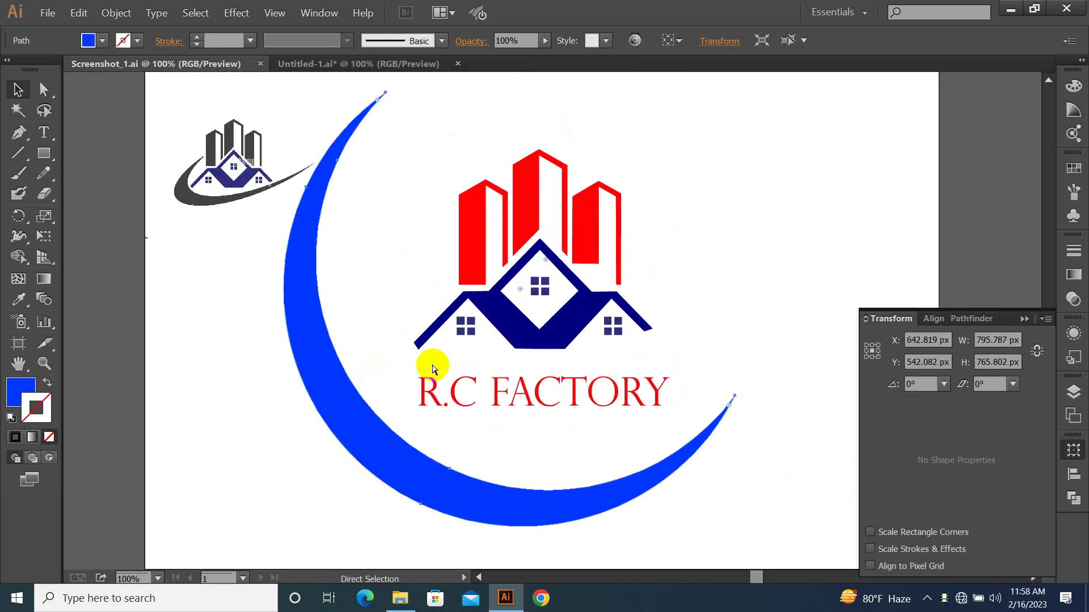
key(ctrl+minus)
key(ctrl+minus)
key(v)
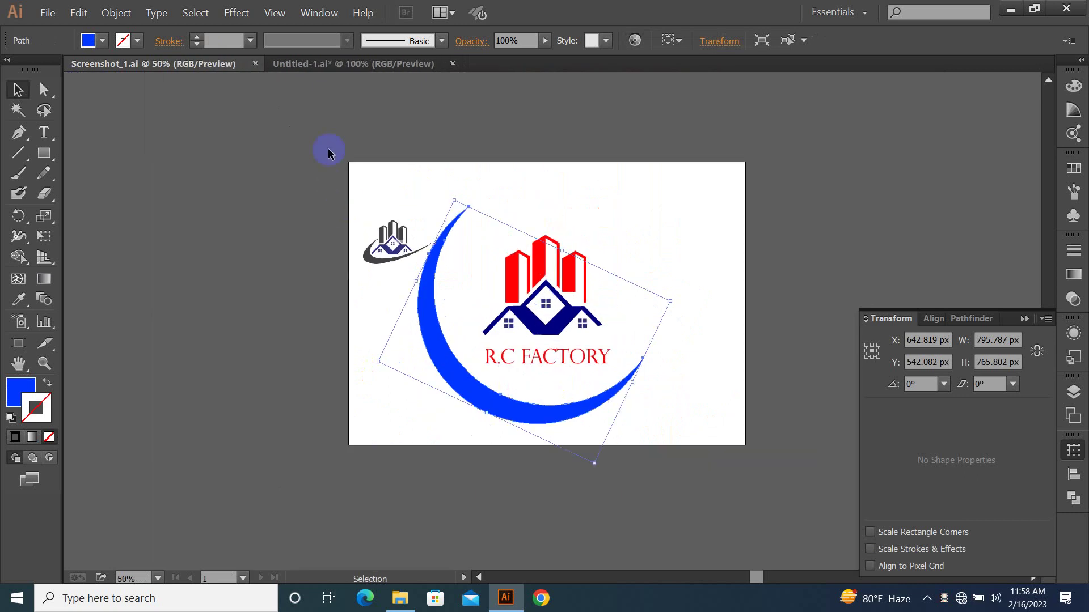
Close both open documents, Screenshot_1.ai and Untitled-1.ai.
click(255, 63)
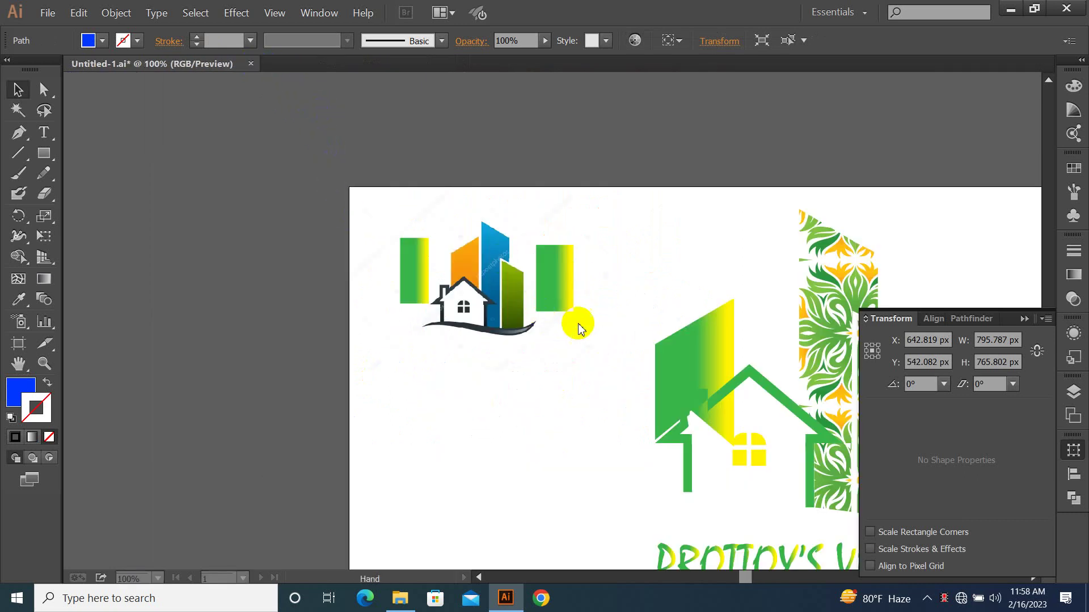
click(251, 63)
click(627, 321)
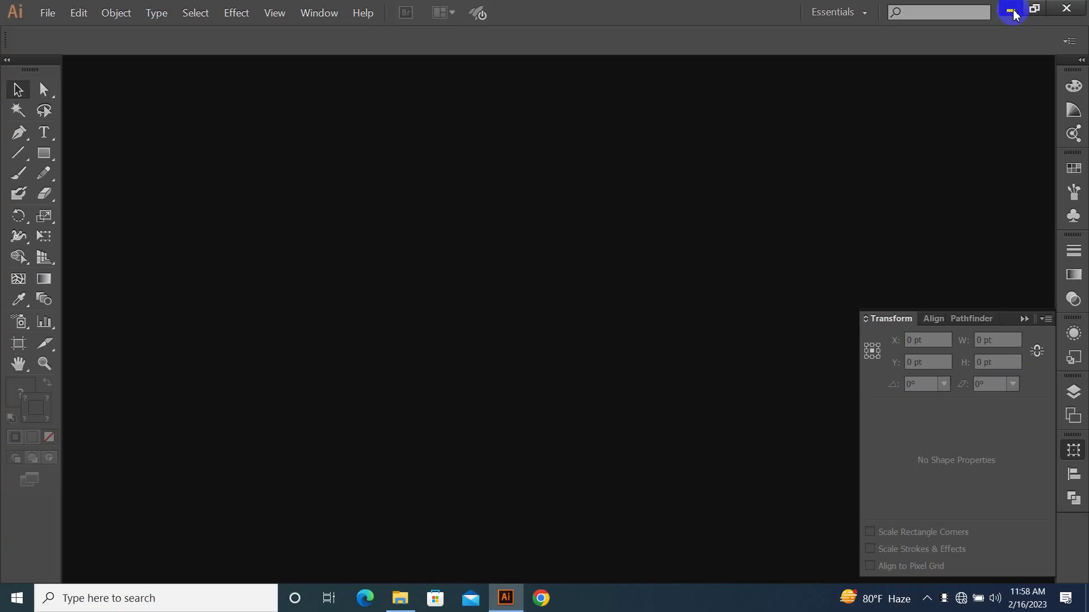
Switch to File Explorer, show the contents of the F: drive, and close that window.
click(1010, 8)
click(191, 448)
click(58, 514)
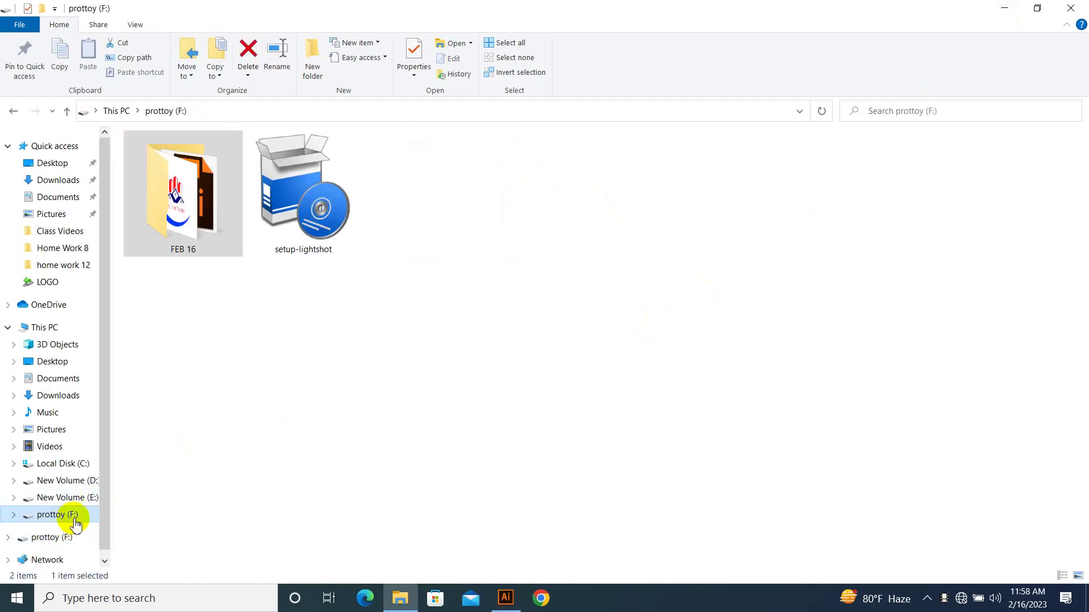
click(1084, 9)
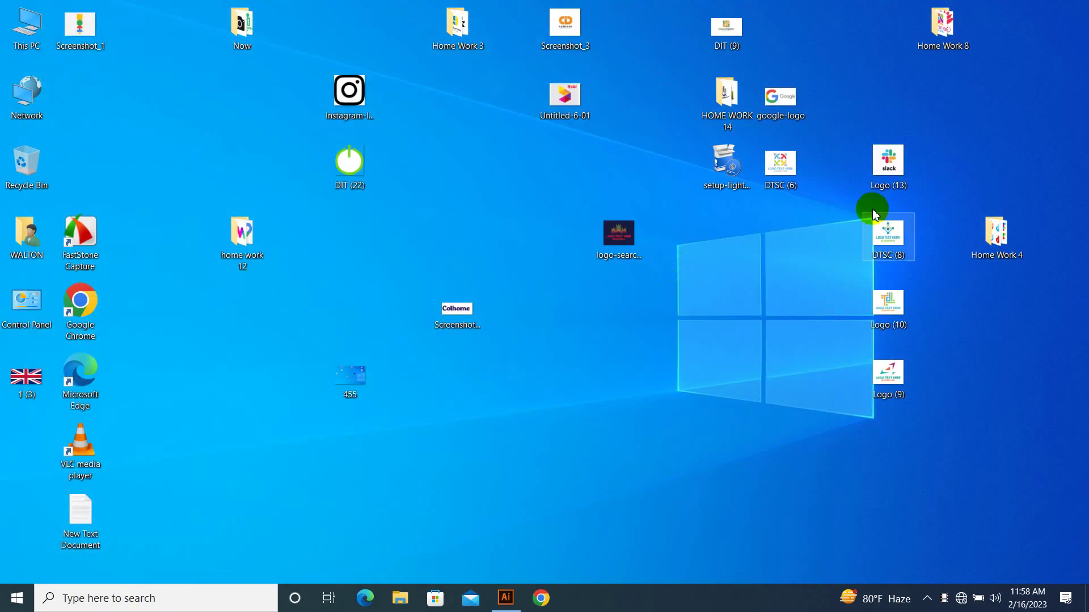
Open the LOGO folder inside Graphic Soft on the E: drive in File Explorer.
double_click(26, 28)
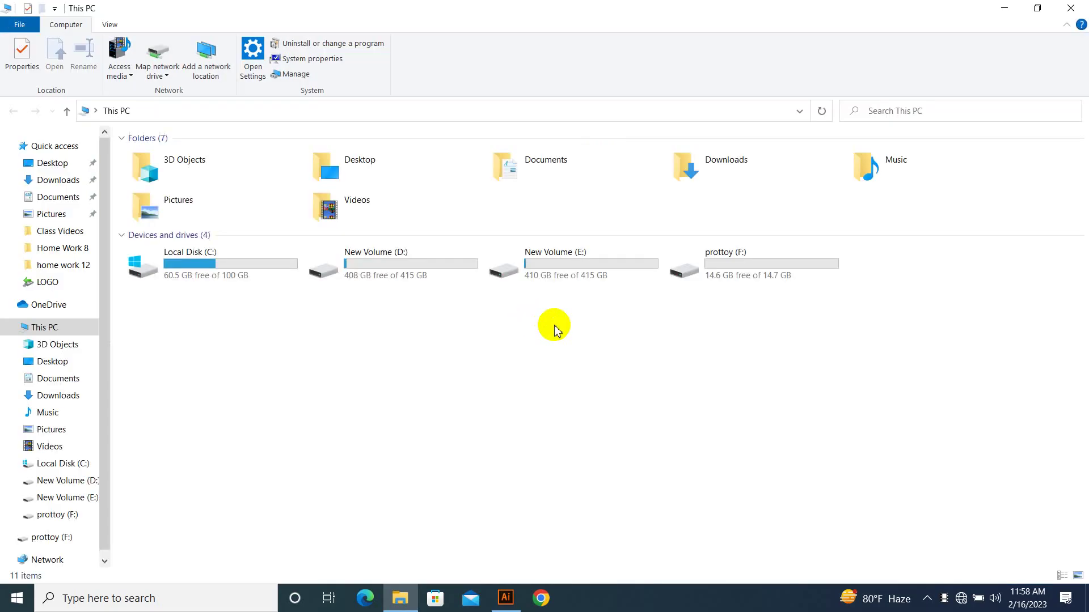
click(536, 259)
double_click(536, 260)
double_click(238, 155)
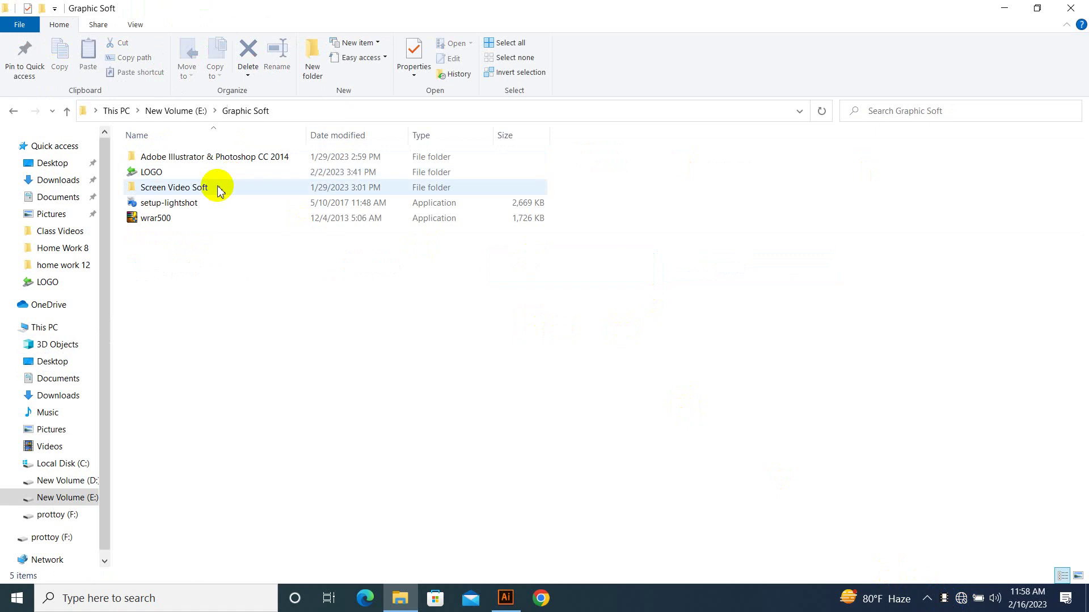
double_click(225, 172)
Look through the reference logo images in the LOGO folder and its DIT subfolder.
scroll(348, 225, down, 10)
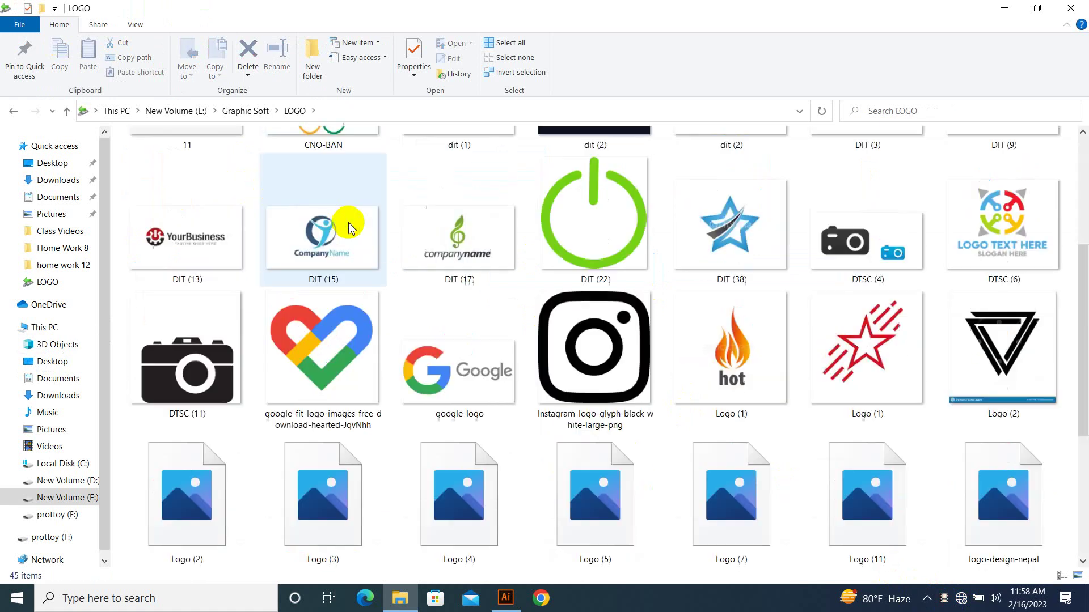
scroll(348, 227, down, 3)
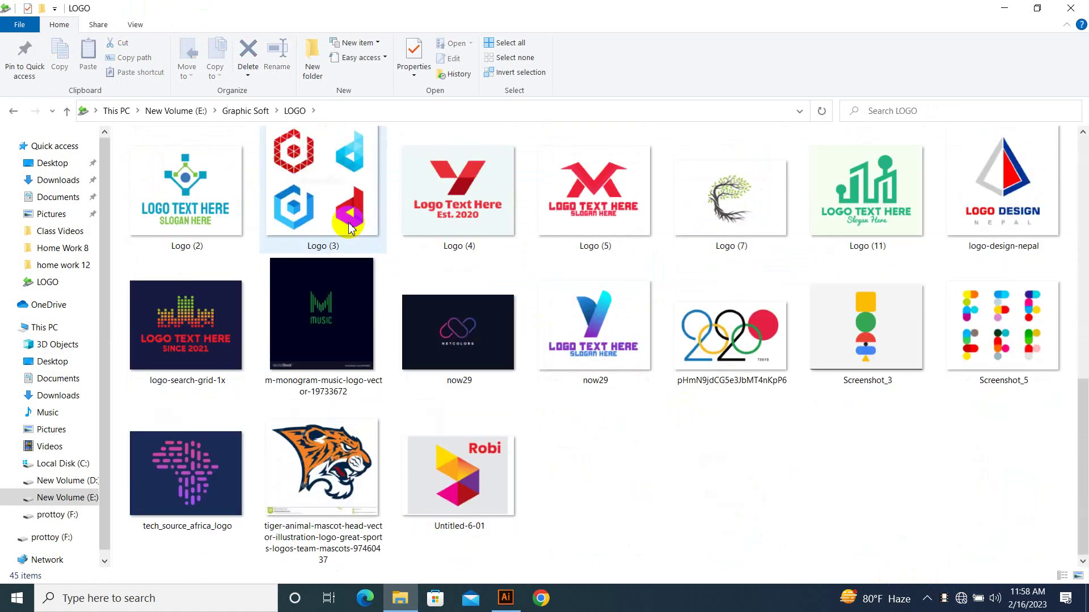
scroll(348, 227, up, 13)
double_click(235, 210)
scroll(496, 291, down, 1)
scroll(496, 291, down, 10)
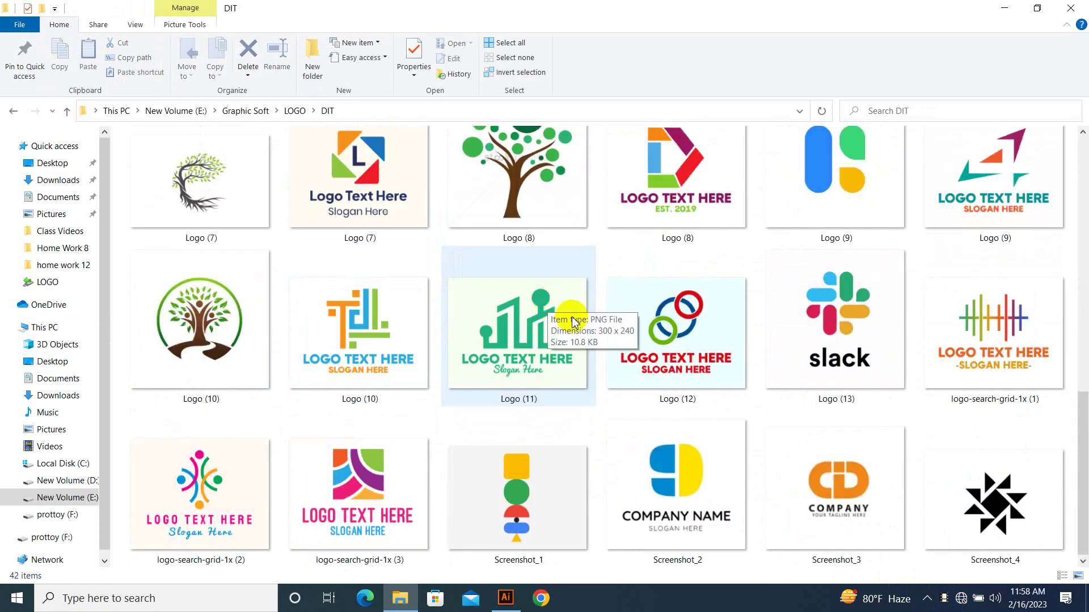
drag(596, 311, 599, 424)
scroll(598, 426, up, 10)
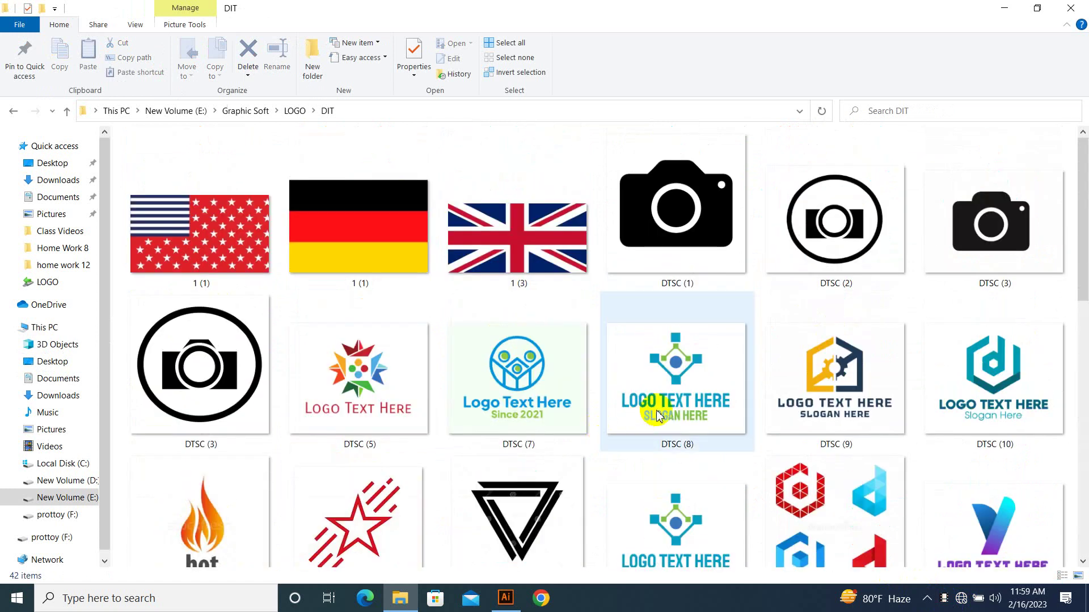
Open the tree image dtsc (14) from the LOGO folder's logo subfolder in Illustrator.
click(942, 599)
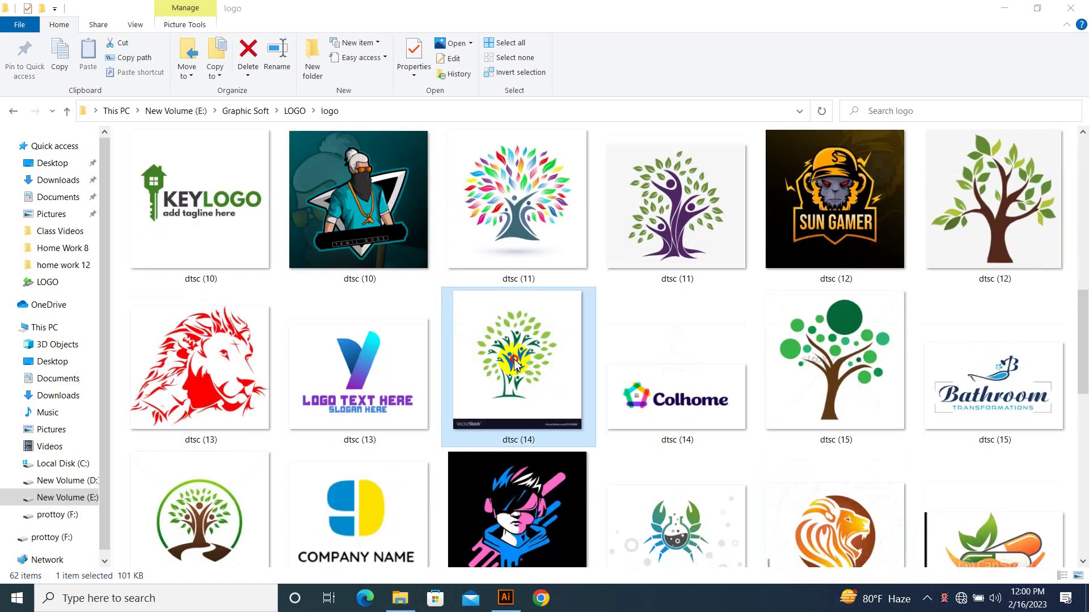
drag(1085, 599, 547, 10)
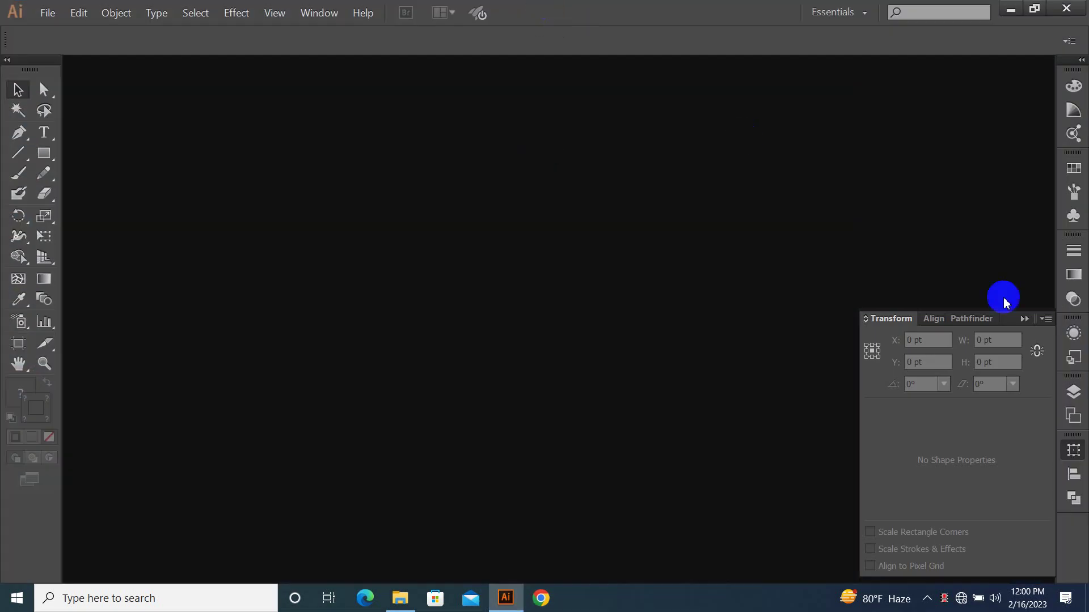
drag(1005, 303, 1015, 312)
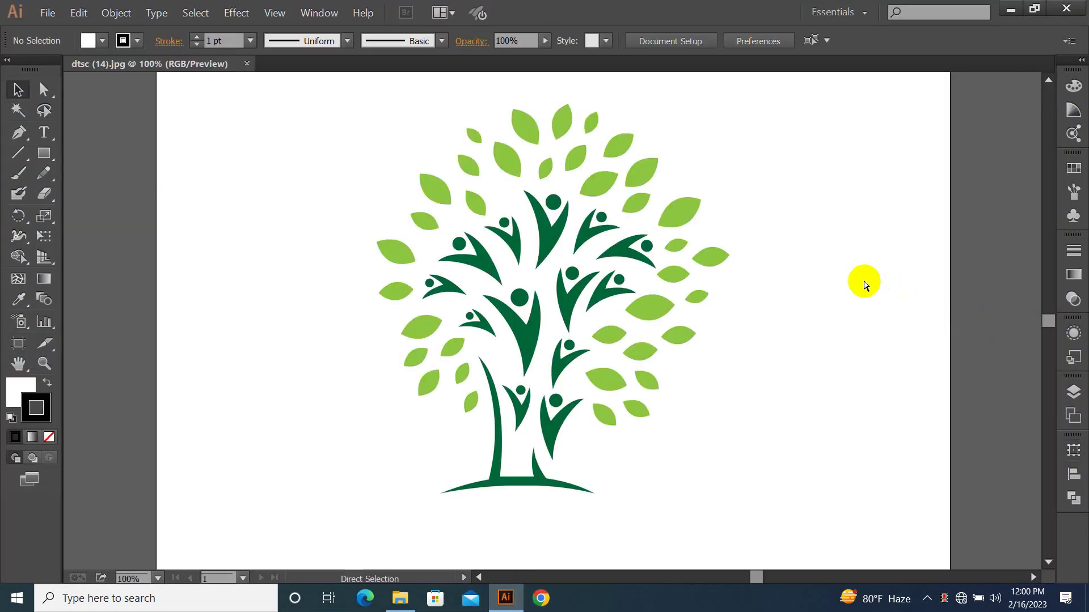
Scale the tree image down proportionally about its centre so that it fits within the artboard.
key(ctrl+minus)
key(ctrl+minus)
key(ctrl+minus)
click(588, 301)
key(ctrl+plus)
key(ctrl+plus)
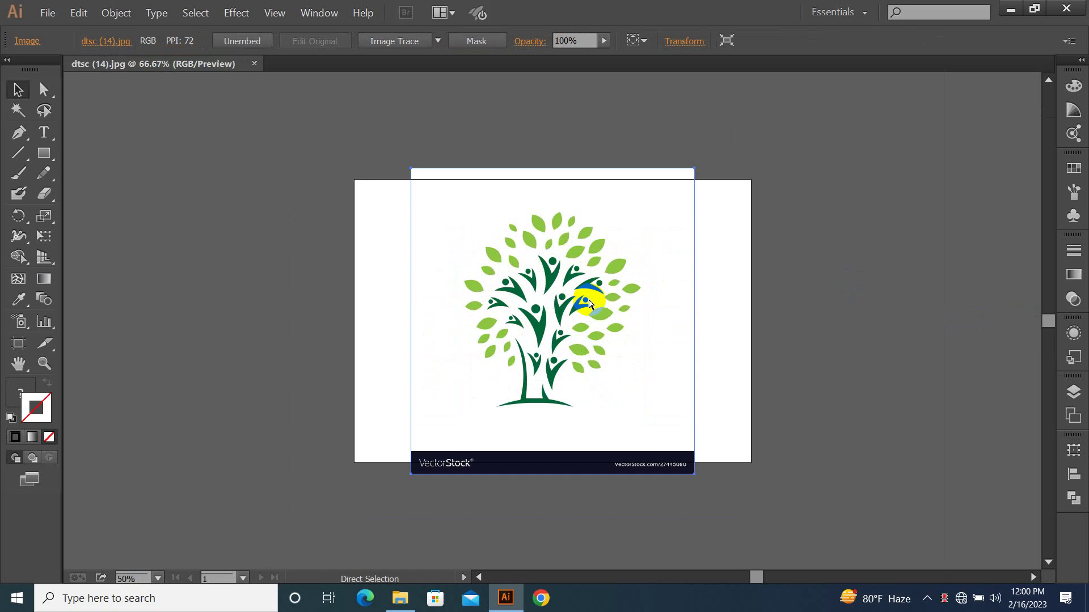
key(ctrl+equal)
click(748, 370)
click(737, 502)
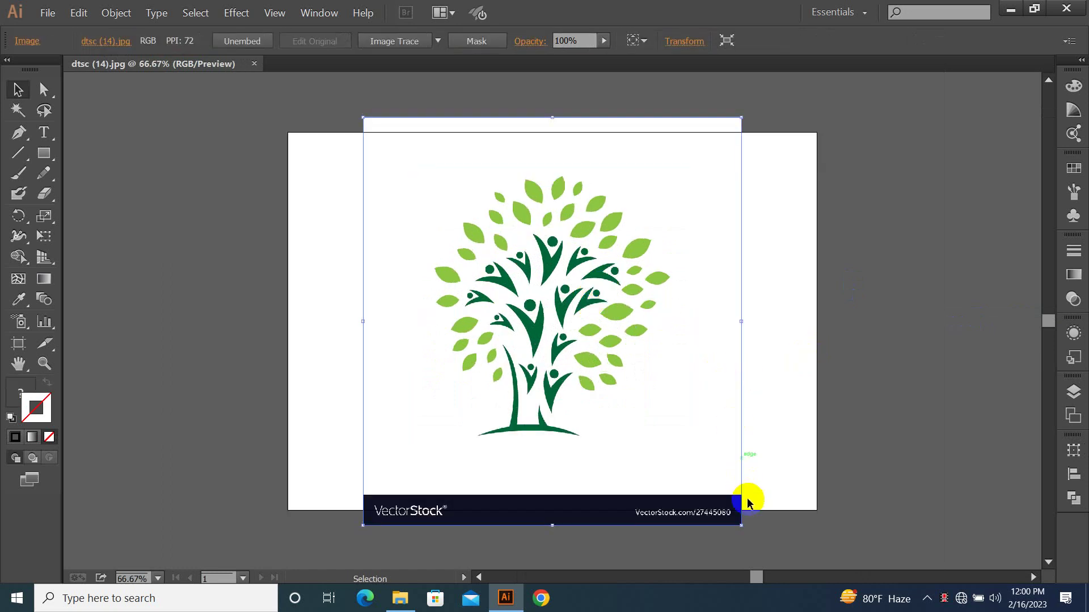
drag(741, 525, 678, 456)
Lock the tree image in place and test the lock by marquee-selecting across it.
click(607, 353)
key(a)
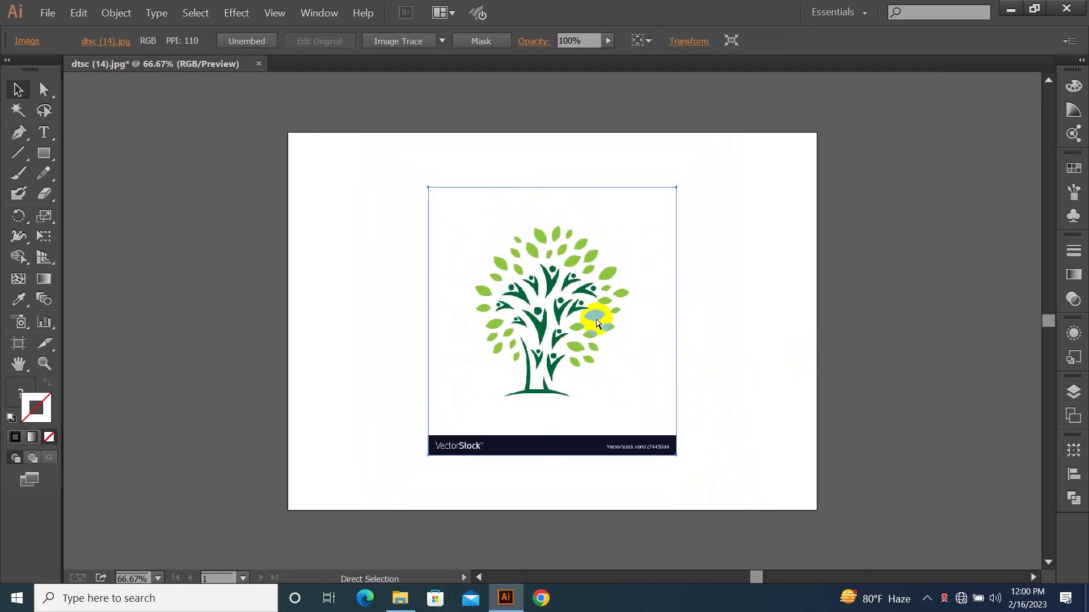
key(ctrl+2)
drag(457, 223, 777, 509)
drag(454, 194, 729, 428)
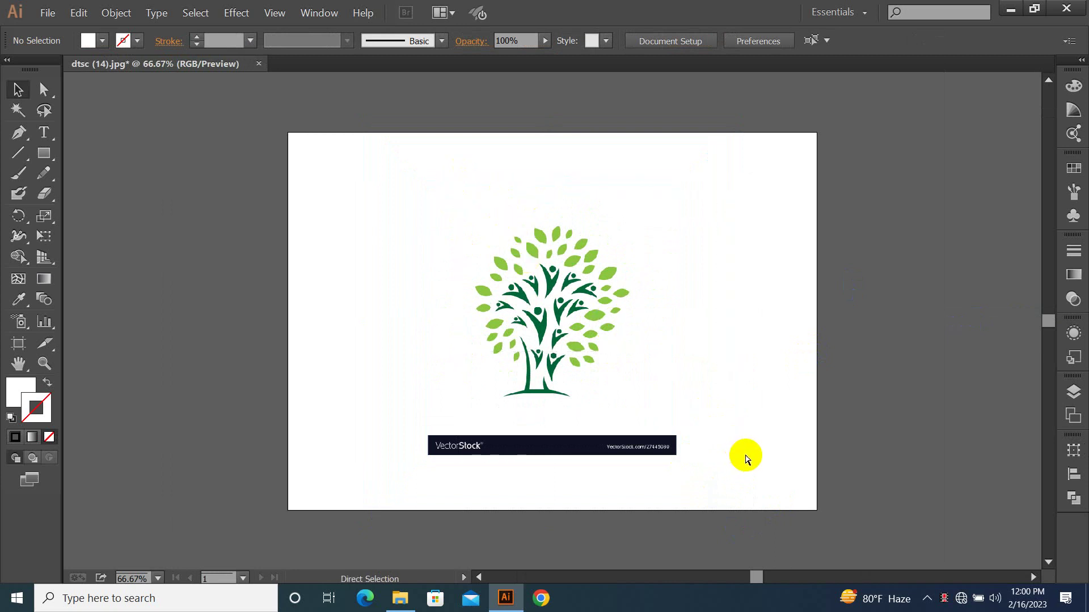
Examine the leaf and human-figure shapes in the crown of the tree logo up close.
key(ctrl+plus)
key(ctrl+plus)
key(ctrl+plus)
scroll(703, 260, up, 3)
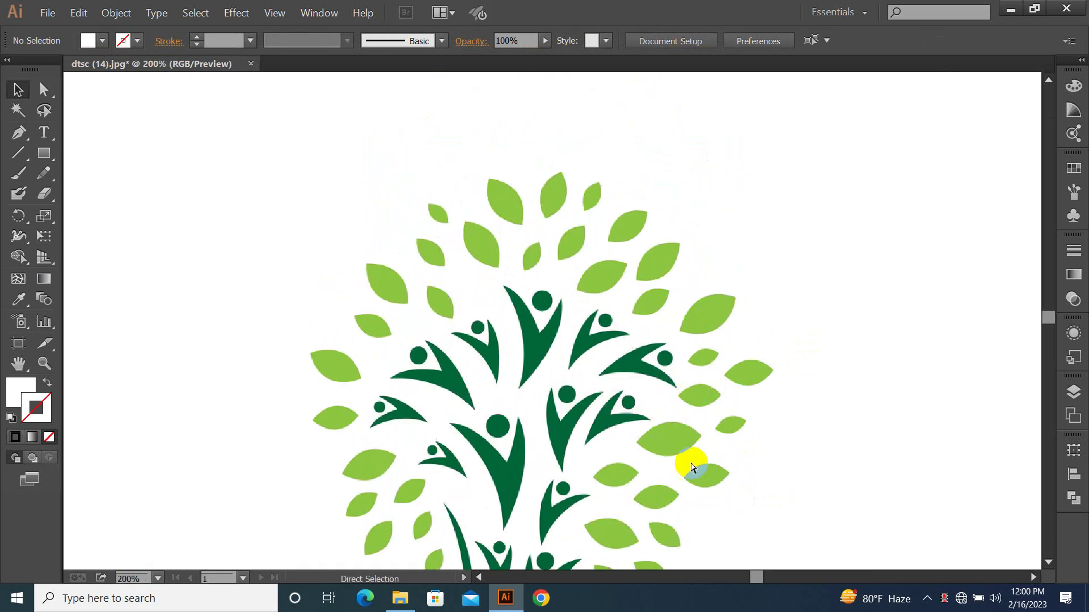
key(ctrl+plus)
key(ctrl+plus)
drag(717, 275, 652, 403)
drag(667, 284, 613, 313)
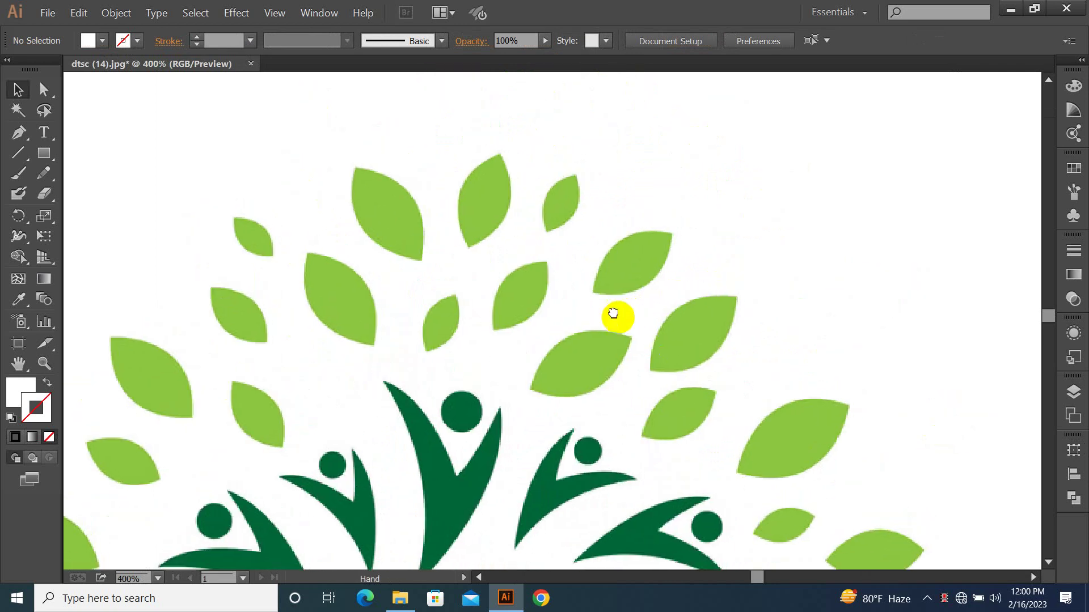
drag(641, 255, 598, 287)
scroll(595, 282, up, 2)
scroll(601, 282, right, 2)
key(ctrl+minus)
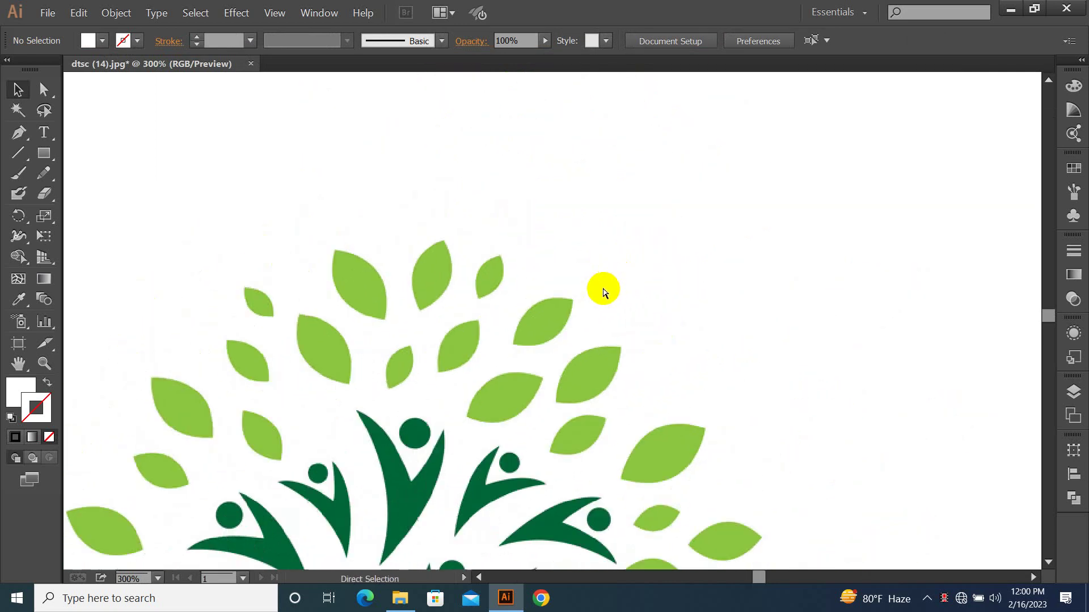
Go through the Anchor Point, Delete Anchor Point and Add Anchor Point tools beside the artboard.
key(ctrl+minus)
key(ctrl+minus)
scroll(661, 287, right, 10)
scroll(510, 351, right, 5)
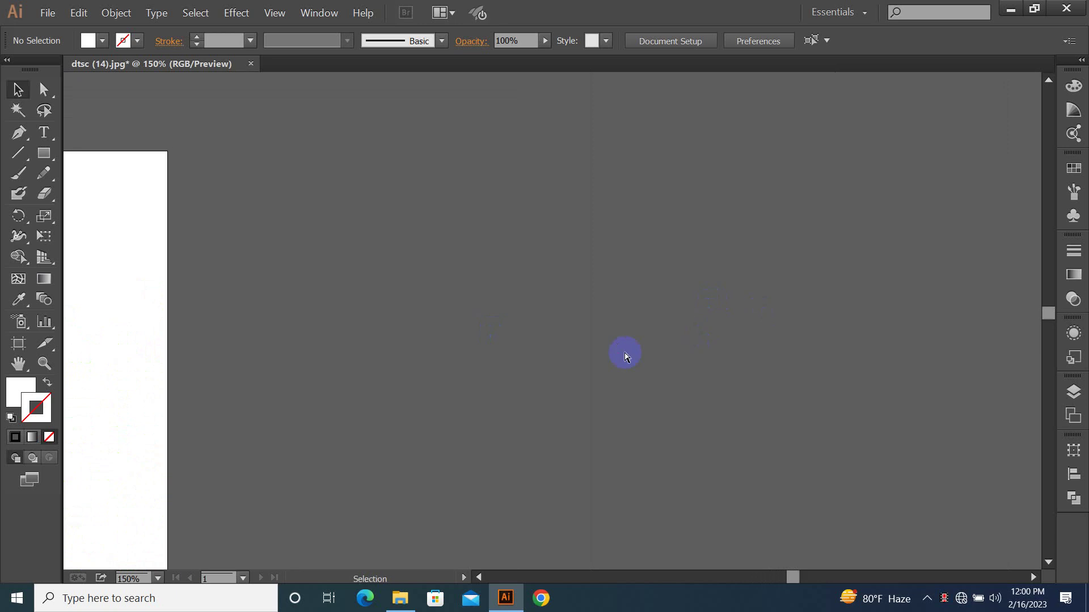
key(ctrl+minus)
scroll(569, 333, down, 1)
scroll(569, 333, right, 1)
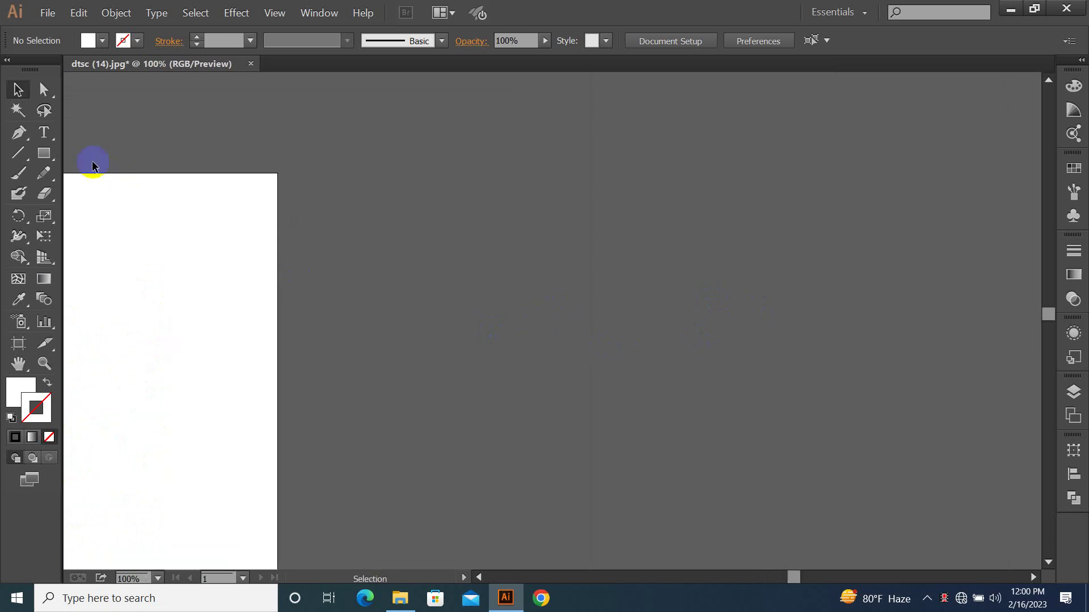
drag(17, 134, 80, 153)
drag(17, 131, 74, 200)
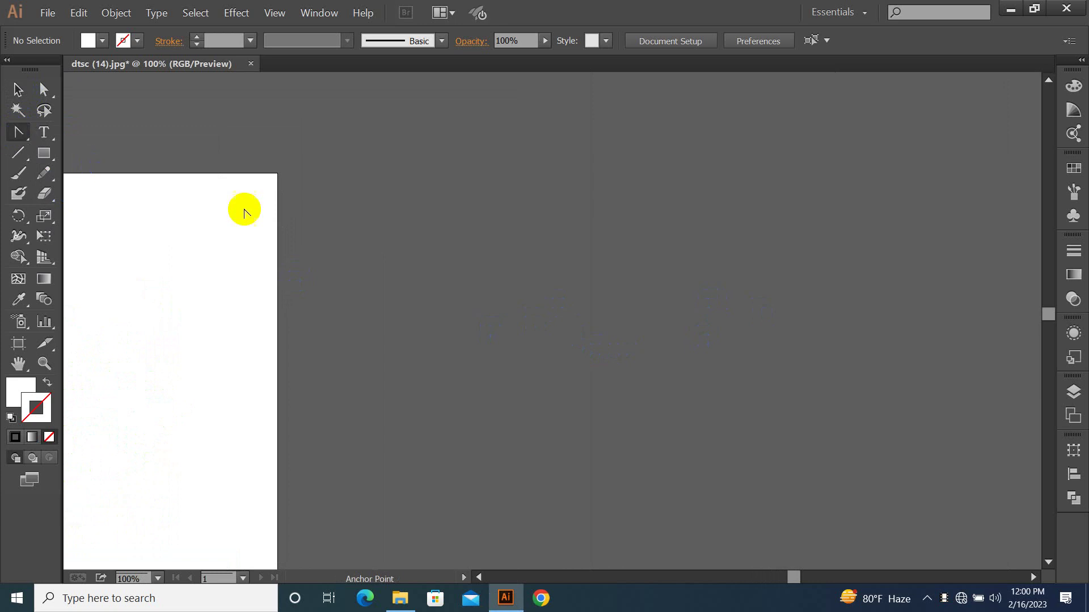
drag(17, 133, 62, 173)
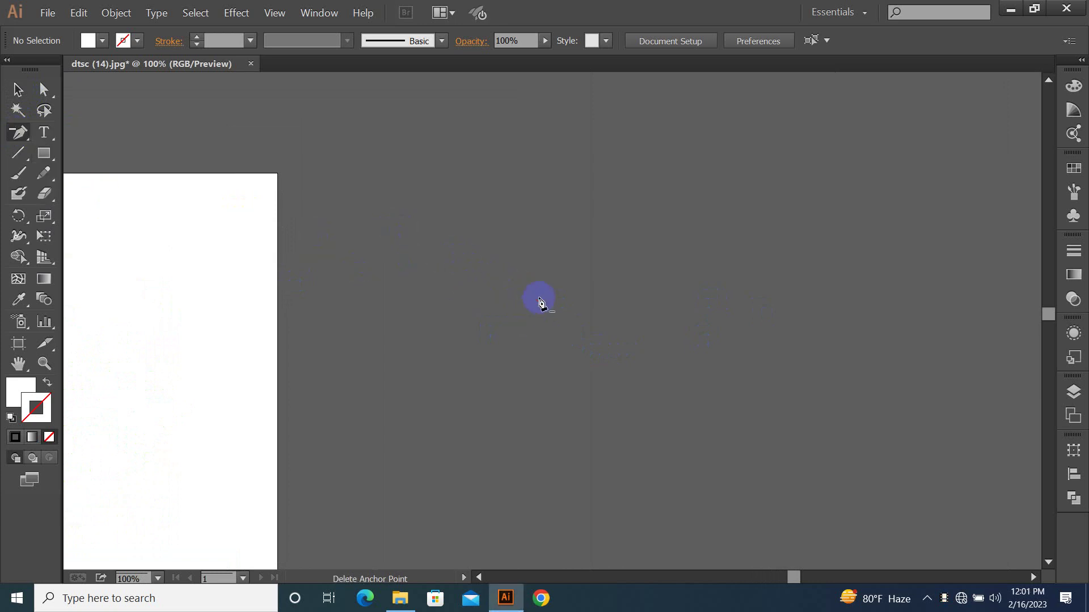
drag(20, 135, 111, 151)
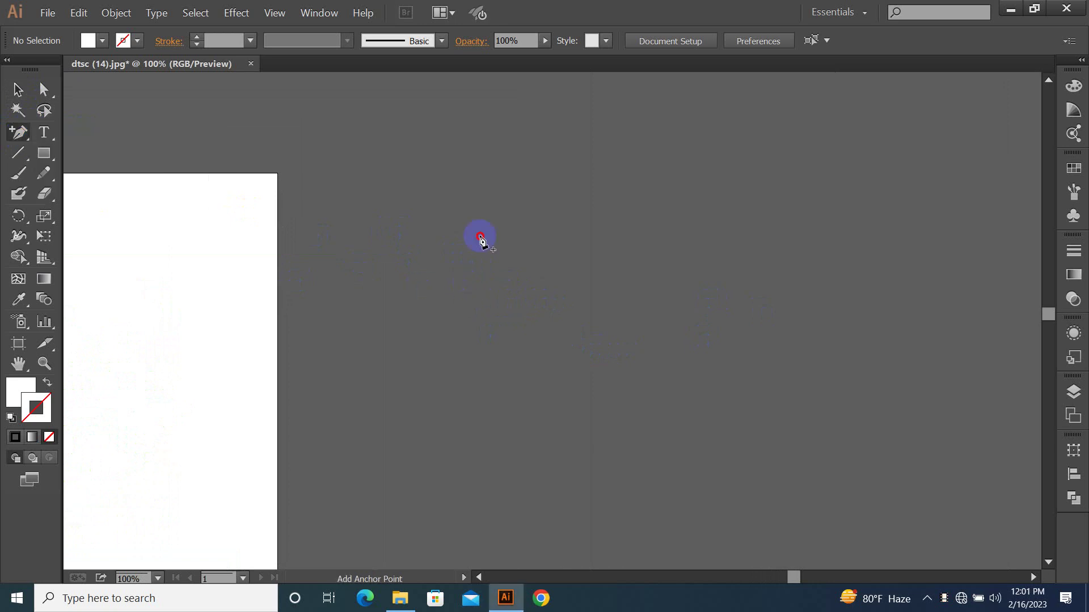
Try to add anchor points on the empty canvas with the Add Anchor Point tool.
click(482, 238)
click(701, 334)
click(576, 299)
click(675, 321)
click(536, 301)
click(690, 321)
Draw a closed straight-edged polygon with a pointed notch beside the artboard using the Pen tool.
drag(18, 133, 203, 140)
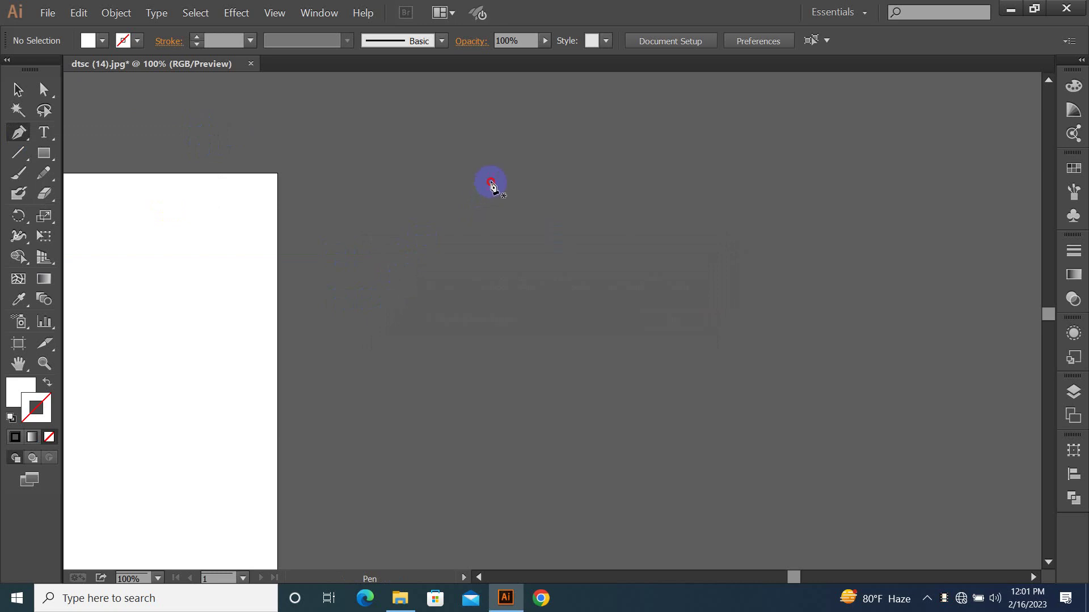
click(491, 182)
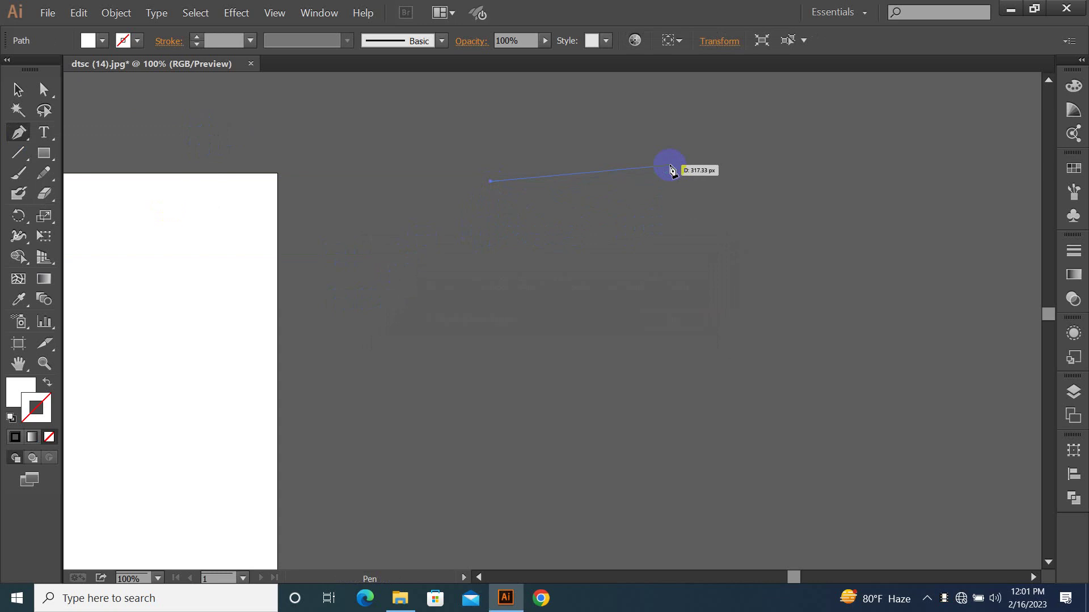
click(670, 166)
click(576, 292)
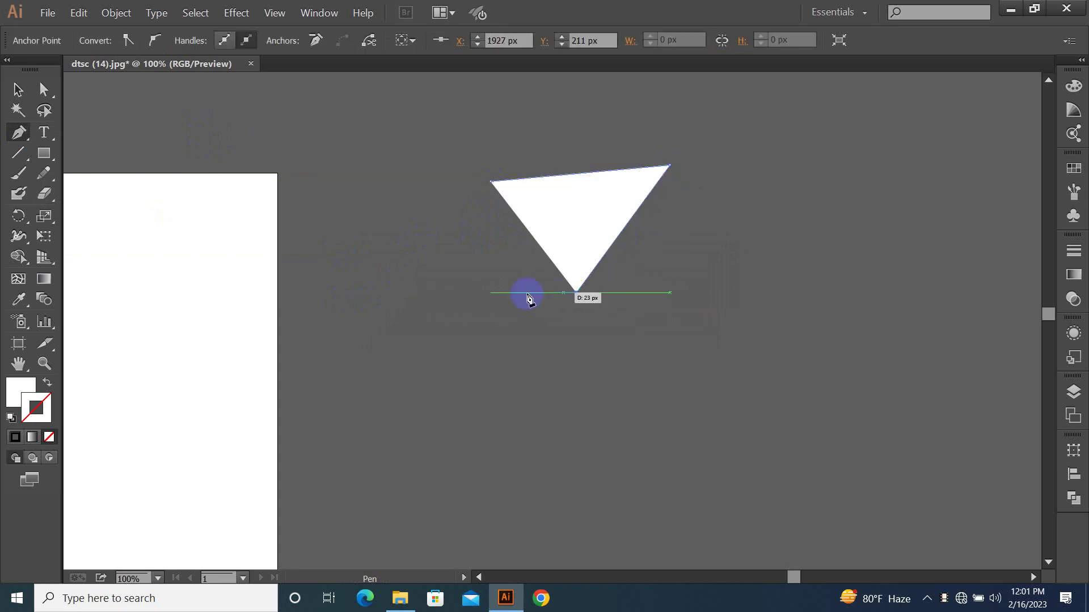
click(403, 288)
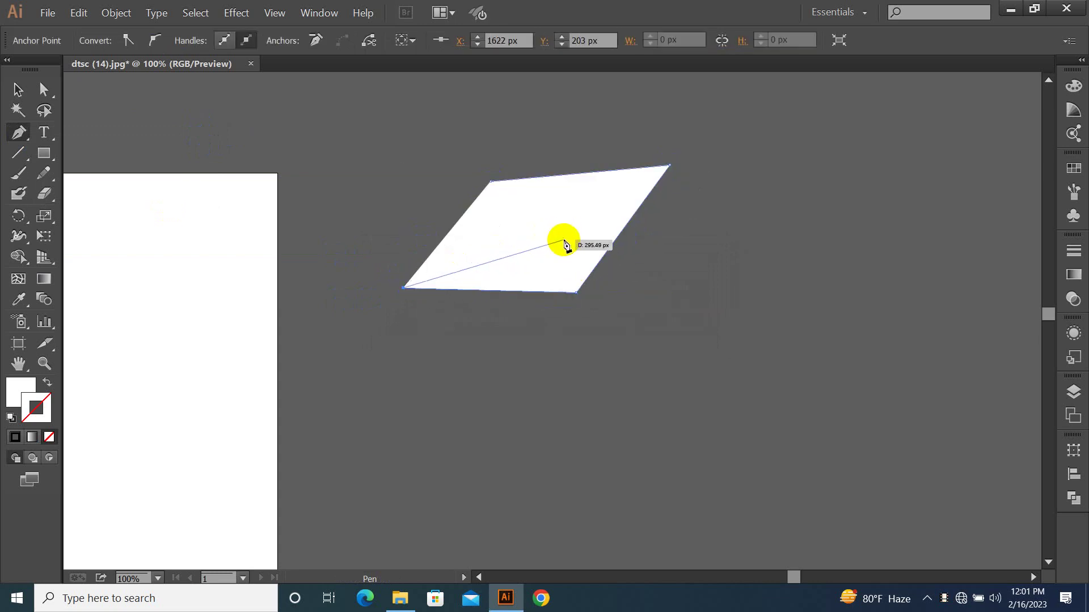
click(564, 240)
click(386, 207)
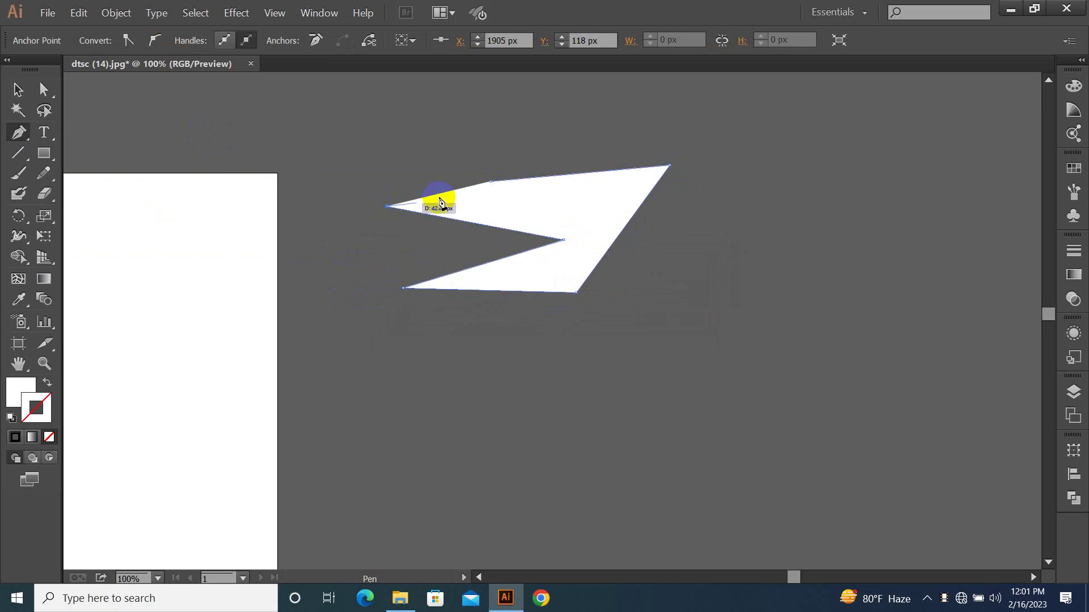
click(490, 182)
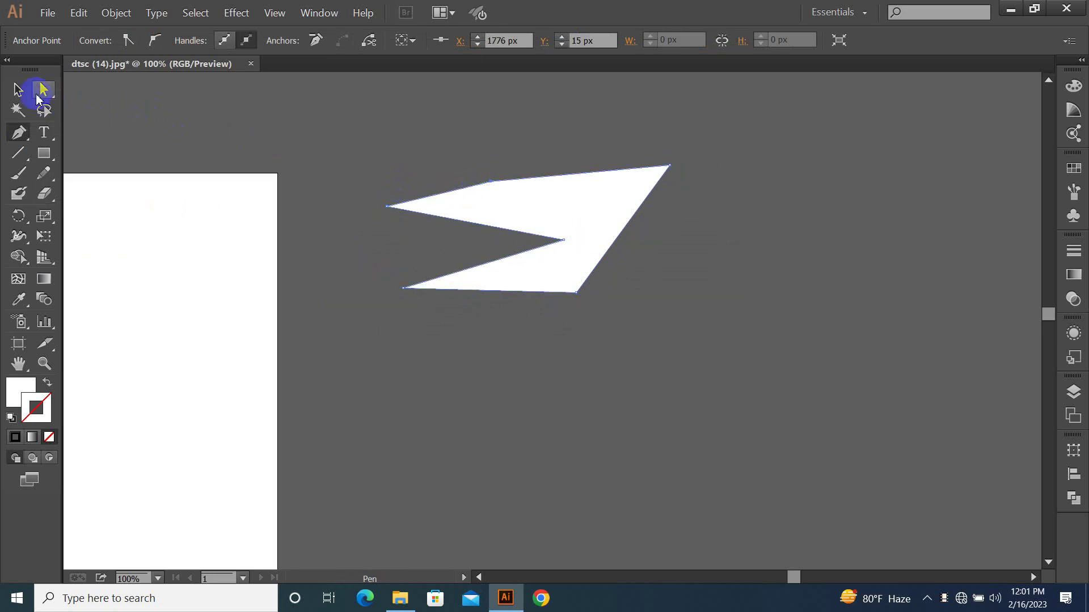
Undo the polygon's last two points, add a second narrow spike on its side facing the artboard, and close the path.
key(ctrl+z)
key(ctrl+z)
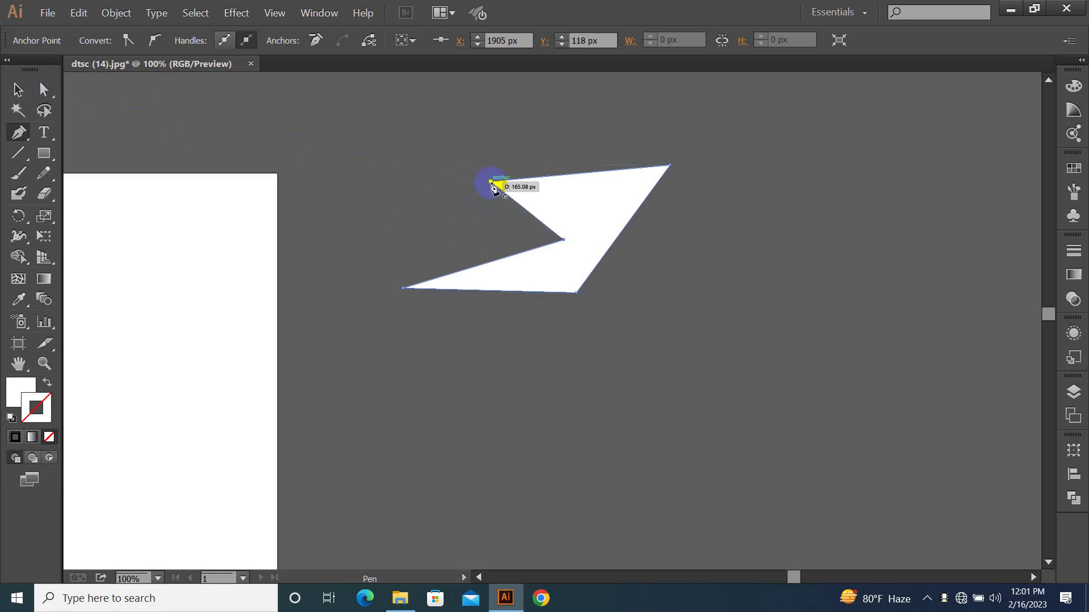
click(403, 241)
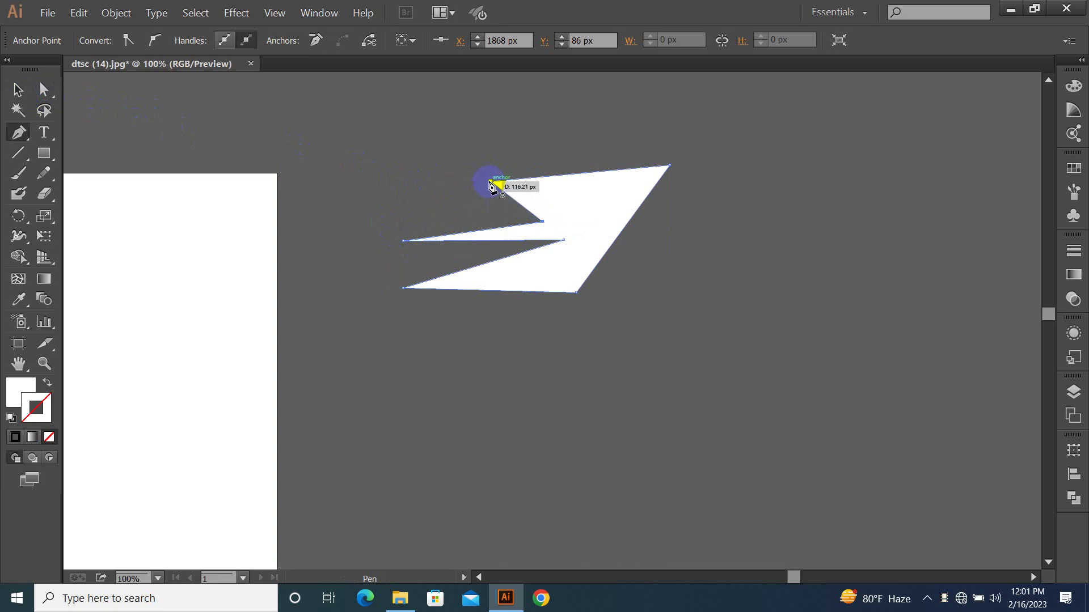
click(492, 184)
Move the finished polygon closer to the artboard and delete it.
click(18, 90)
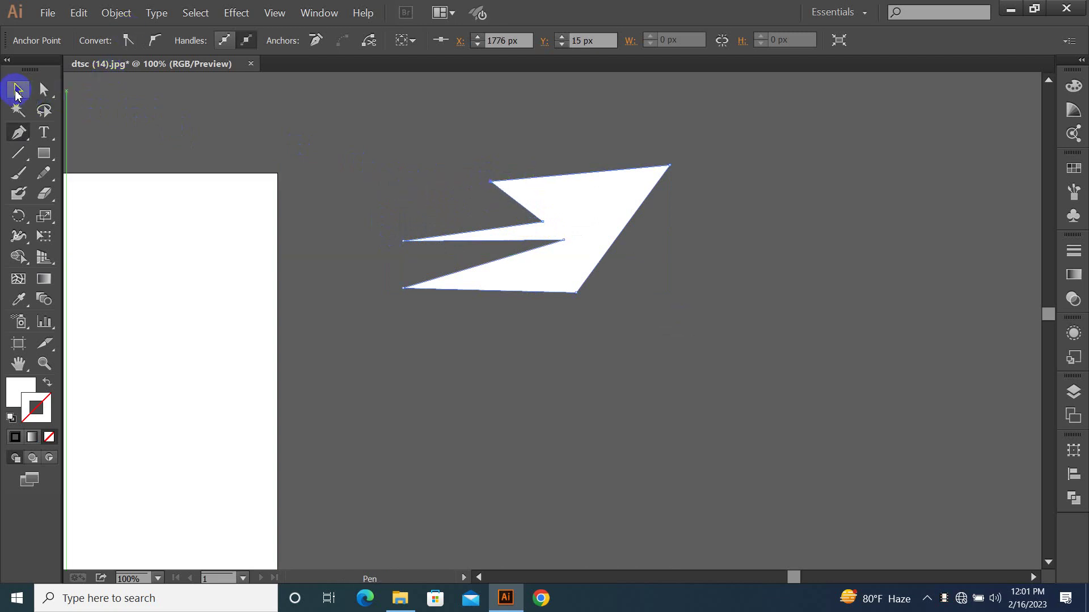
click(693, 292)
drag(553, 248, 488, 270)
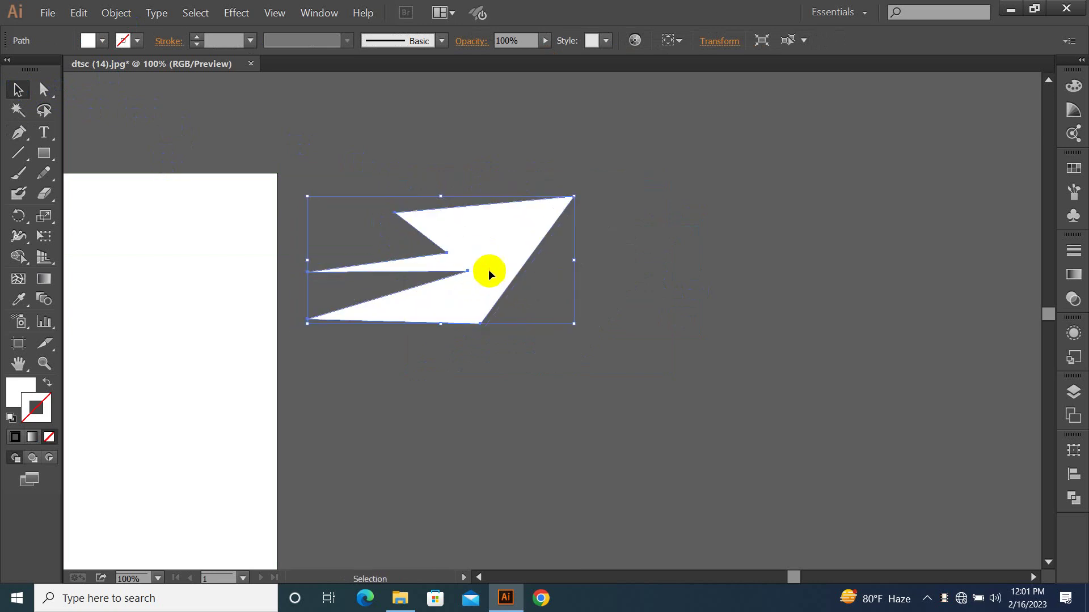
key(Delete)
Draw an open two-point path on the empty canvas with the Pen tool, curving it into one side of a leaf.
drag(18, 133, 71, 139)
click(634, 160)
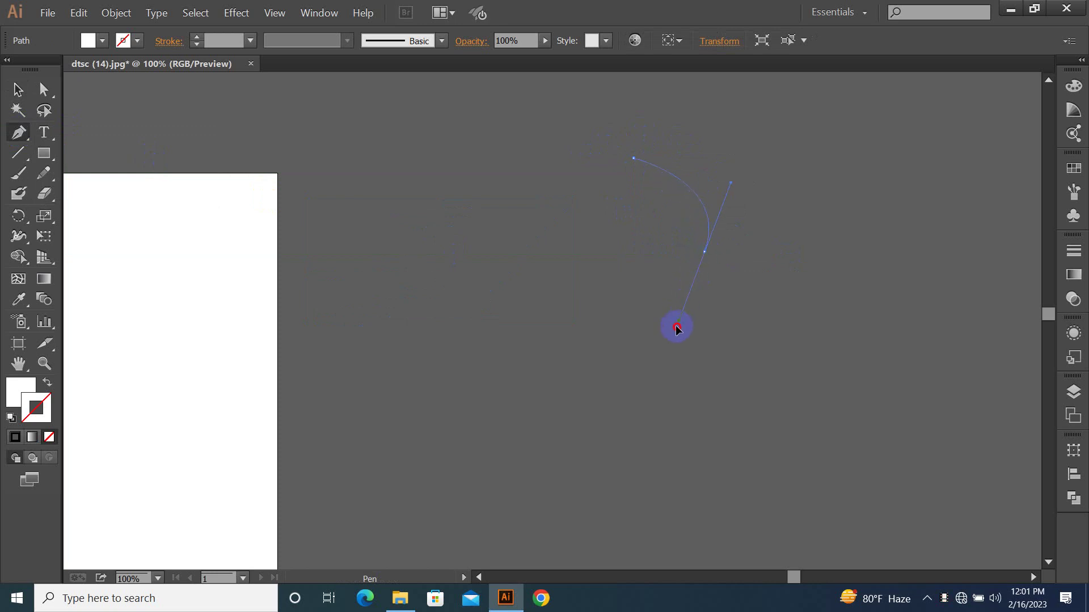
drag(670, 358, 668, 359)
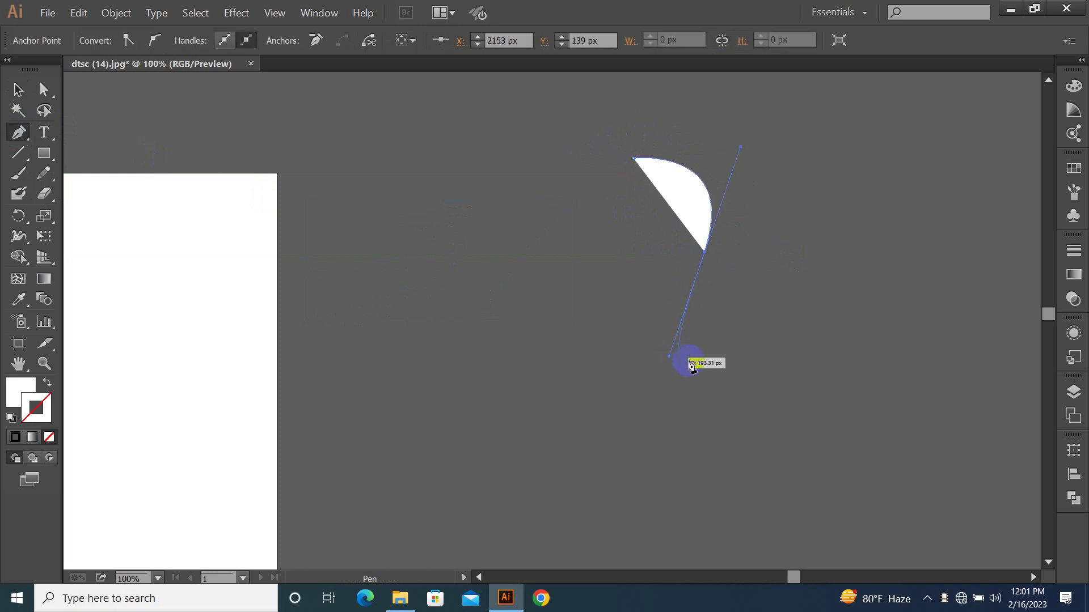
Remove the curved path's fill and set its stroke colour to red f70f0f.
click(20, 394)
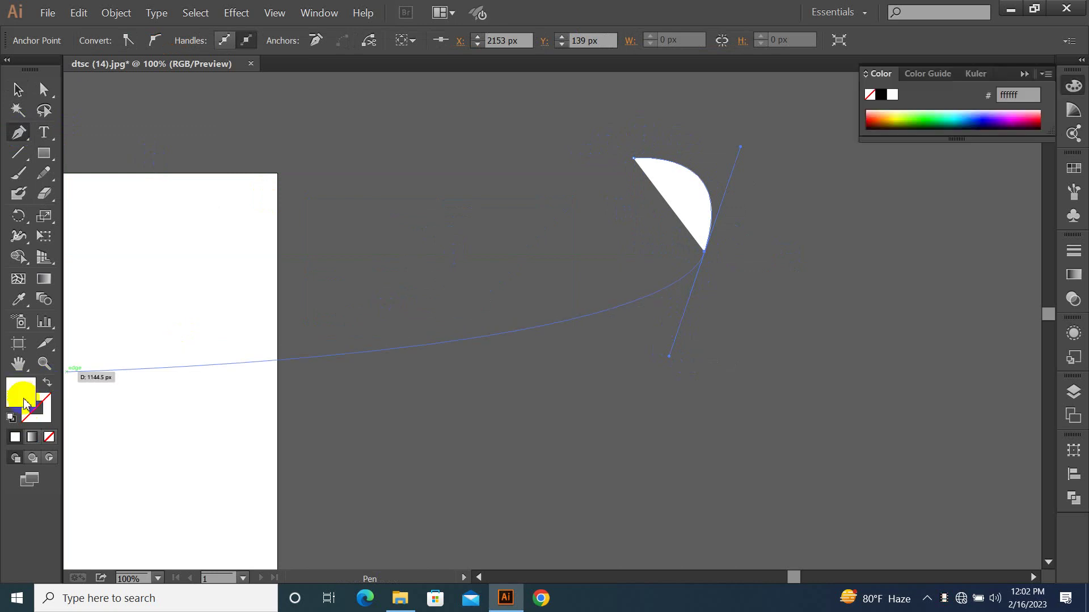
click(48, 437)
click(41, 423)
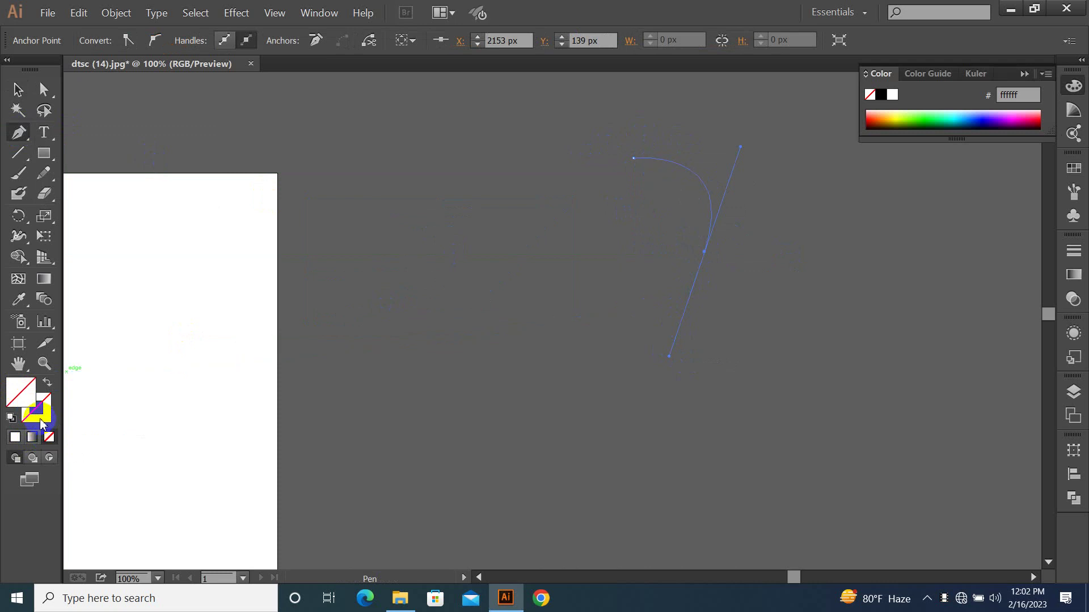
double_click(41, 423)
click(465, 303)
click(644, 307)
Curve the path back to its starting point to close a leaf outline about 146 by 166 px.
click(703, 252)
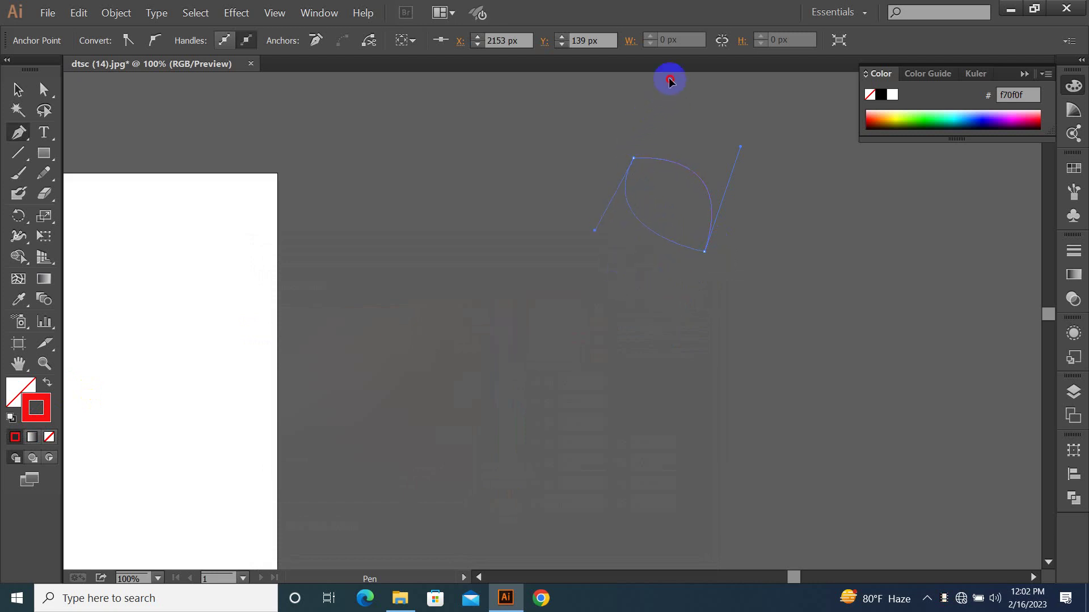
scroll(670, 81, up, 3)
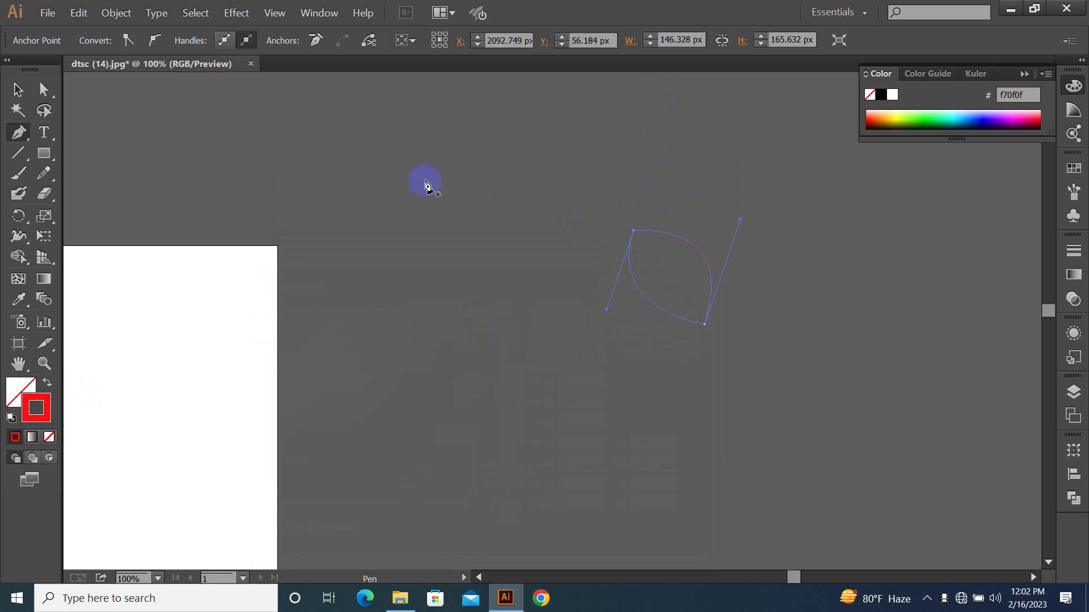
drag(424, 170, 470, 227)
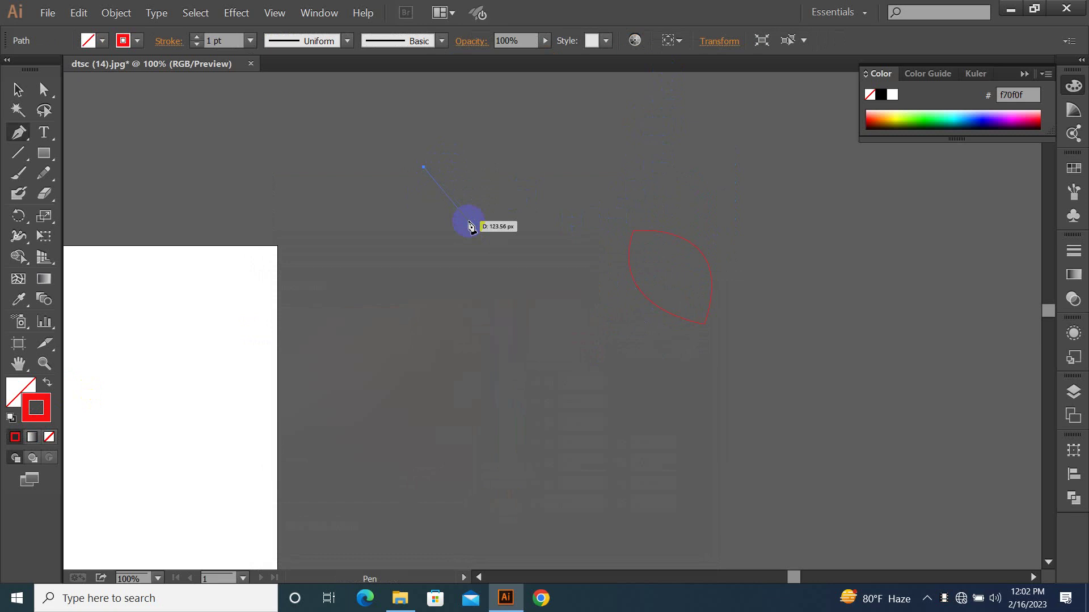
drag(481, 223, 431, 176)
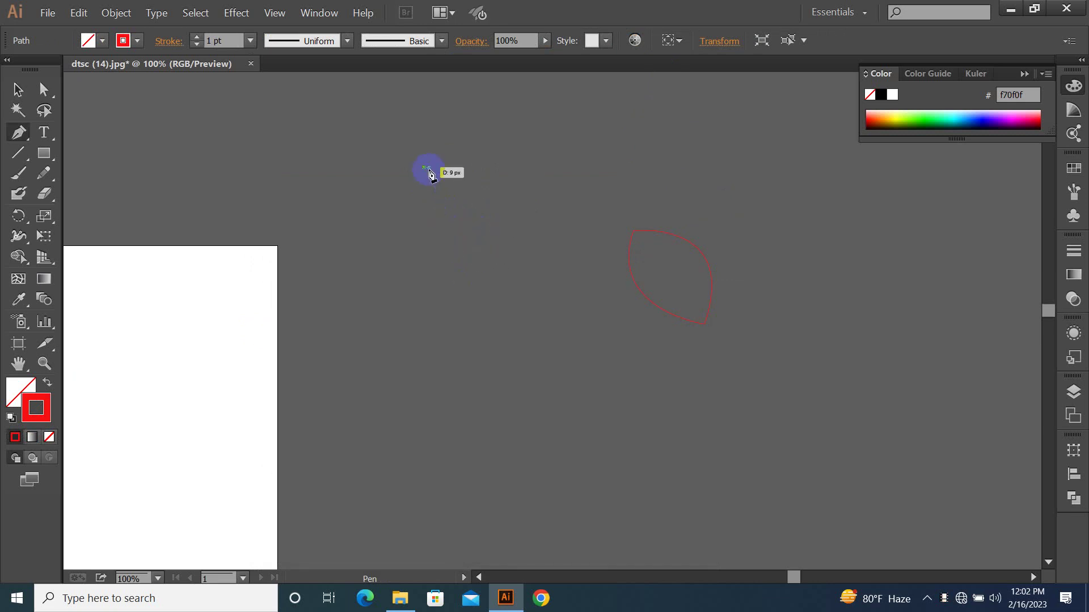
key(b)
key(v)
key(space)
Draw a second closed leaf outline about 166 by 112 px on the empty canvas away from the first one.
drag(801, 270, 325, 280)
click(18, 133)
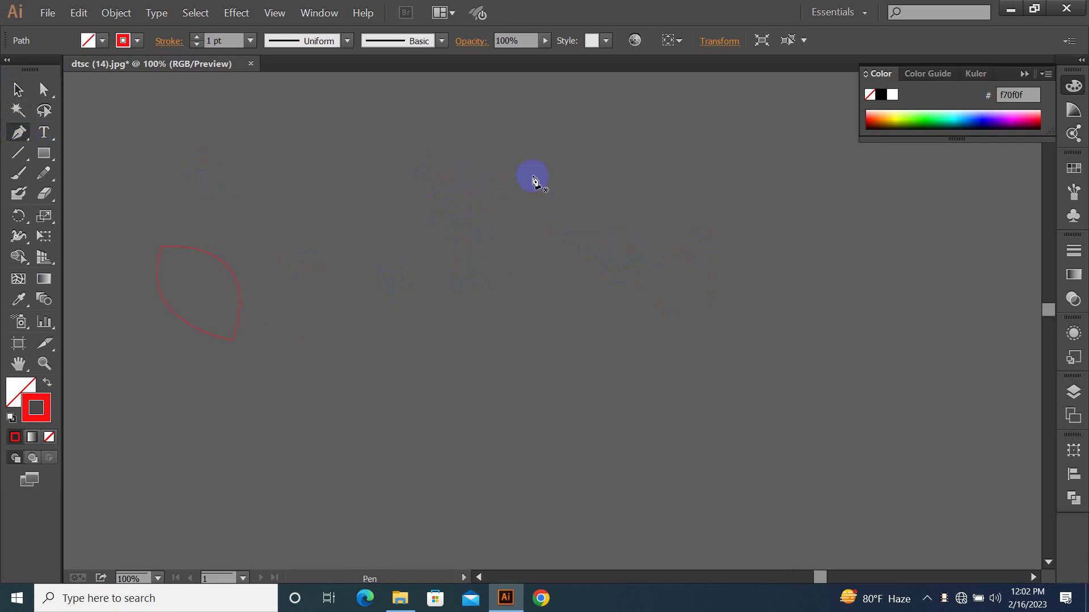
drag(533, 179, 628, 237)
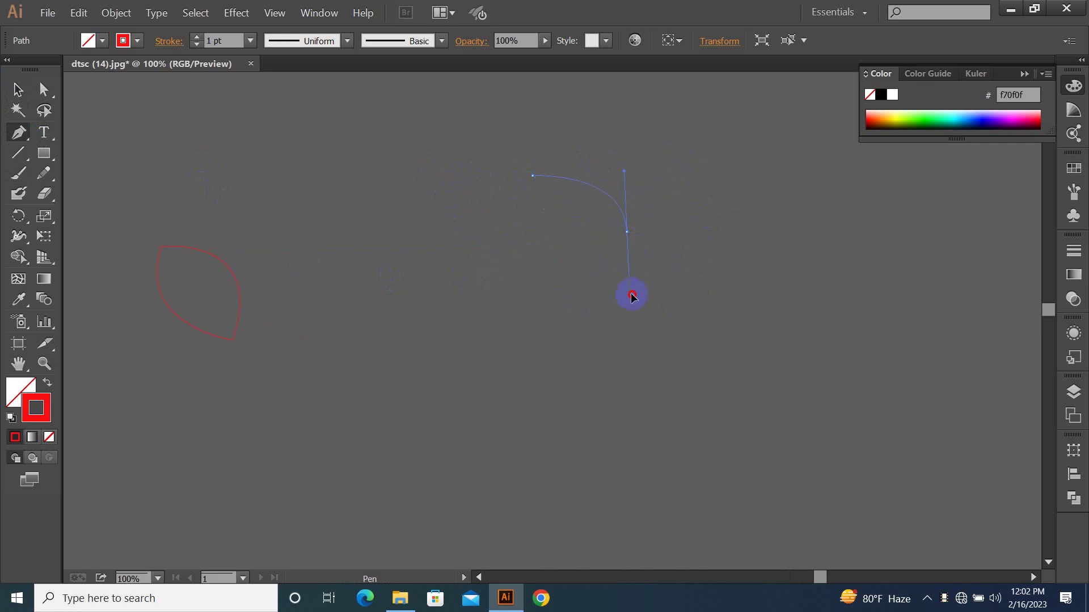
drag(641, 315, 642, 315)
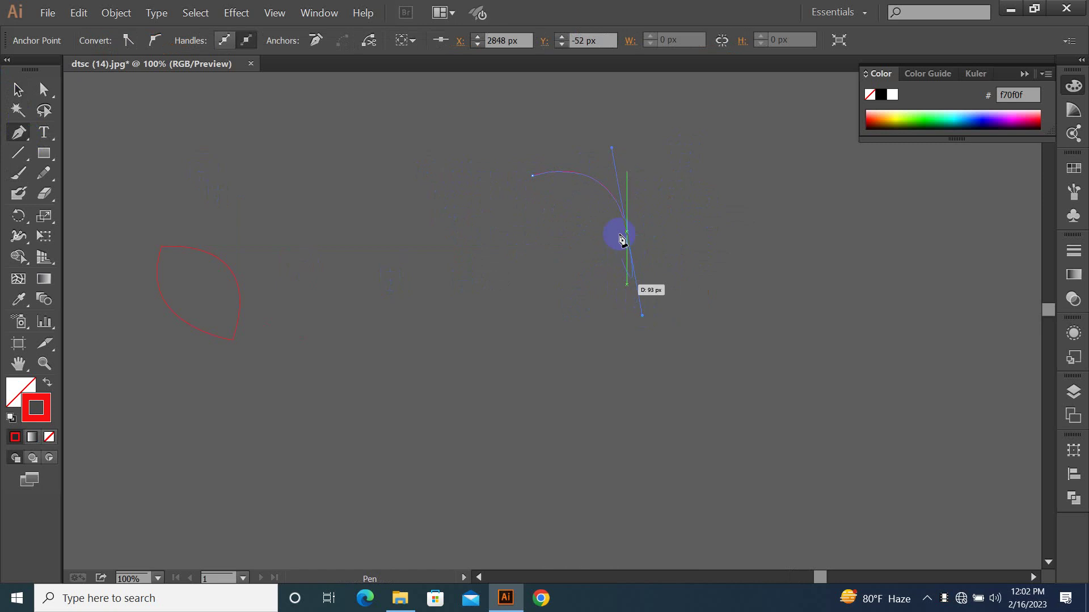
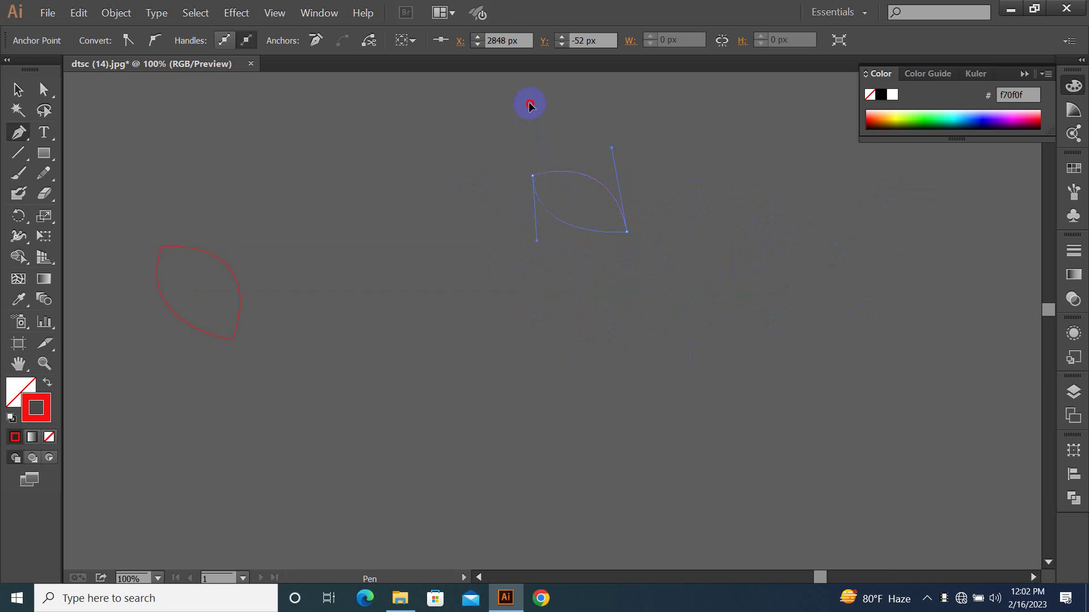
drag(529, 99, 529, 100)
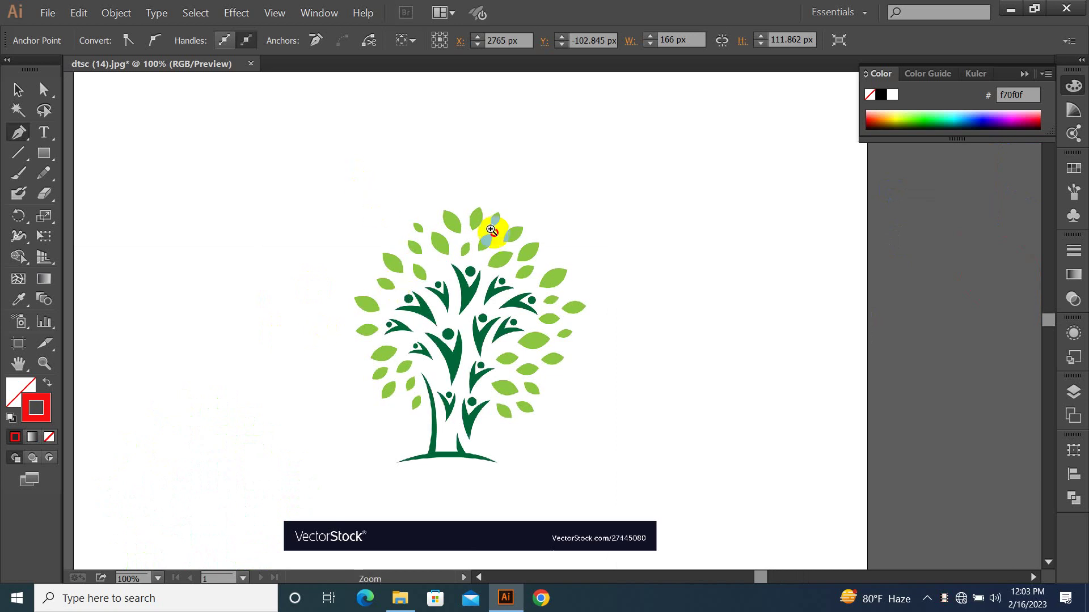
Trace the large leaf at the top left of the tree crown with a closed two-point curved outline using the Pen tool.
drag(366, 175, 590, 340)
drag(363, 126, 588, 336)
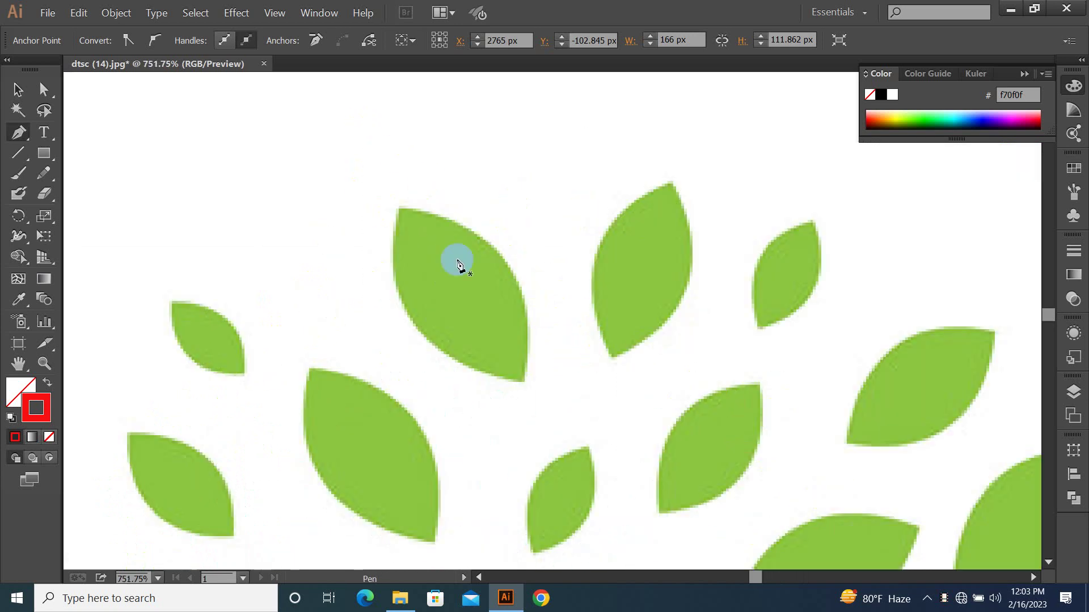
drag(18, 134, 80, 135)
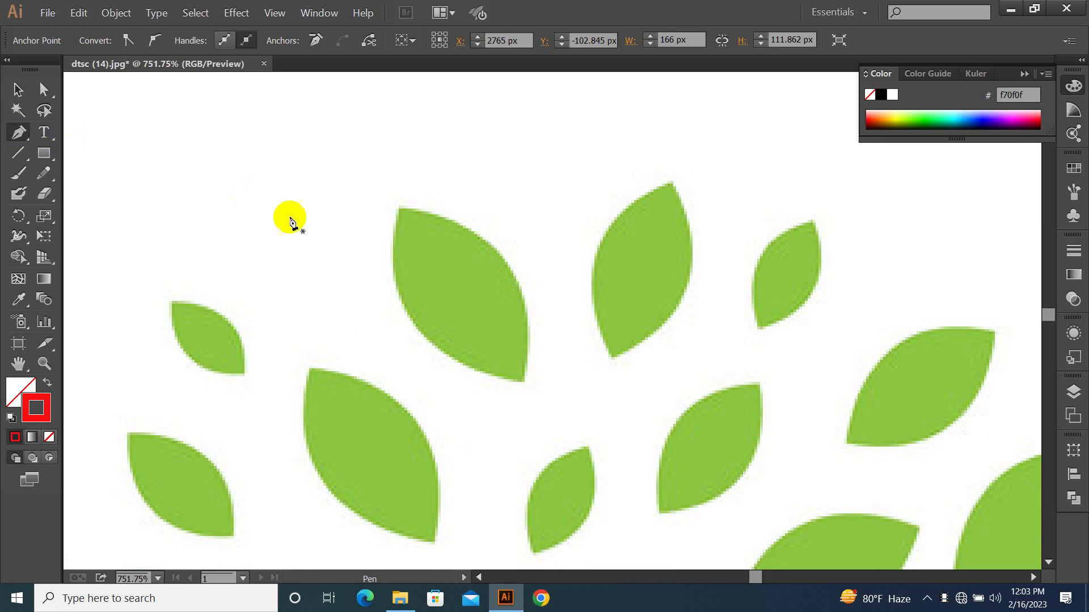
click(397, 208)
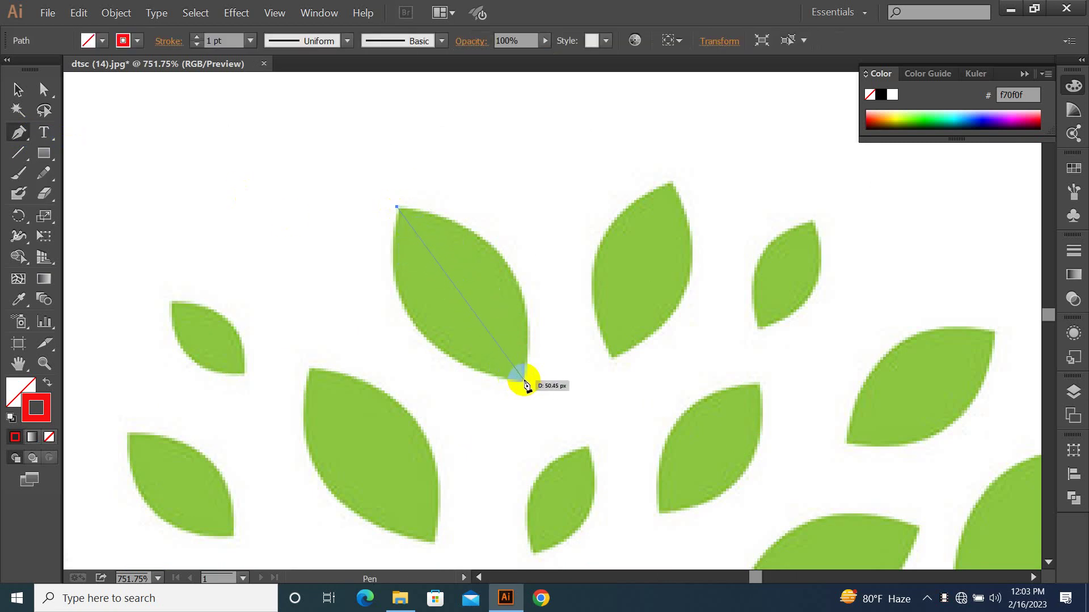
drag(522, 379, 486, 532)
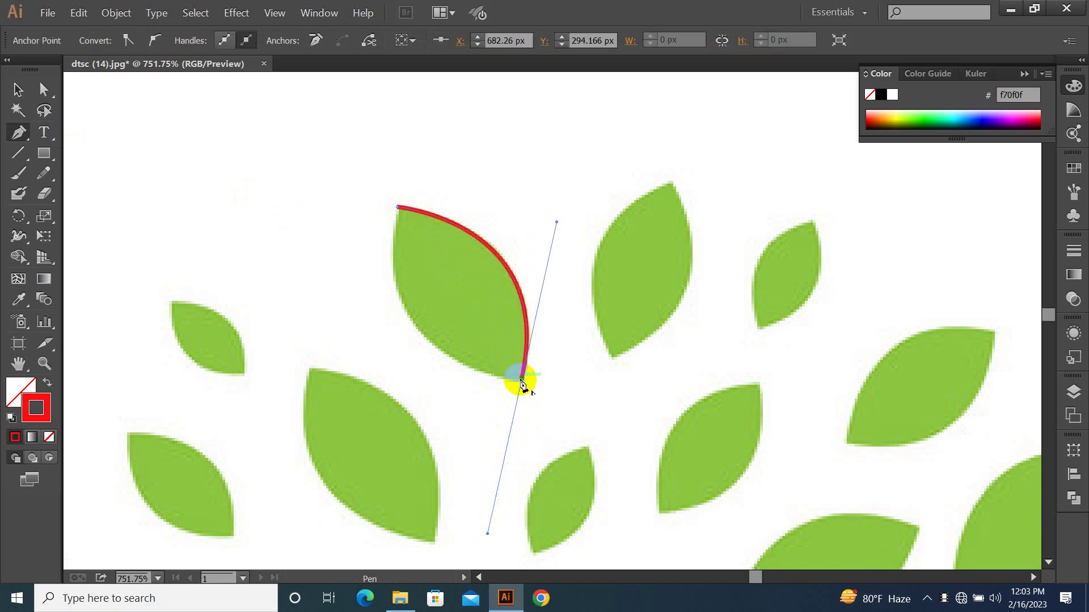
drag(522, 382, 526, 384)
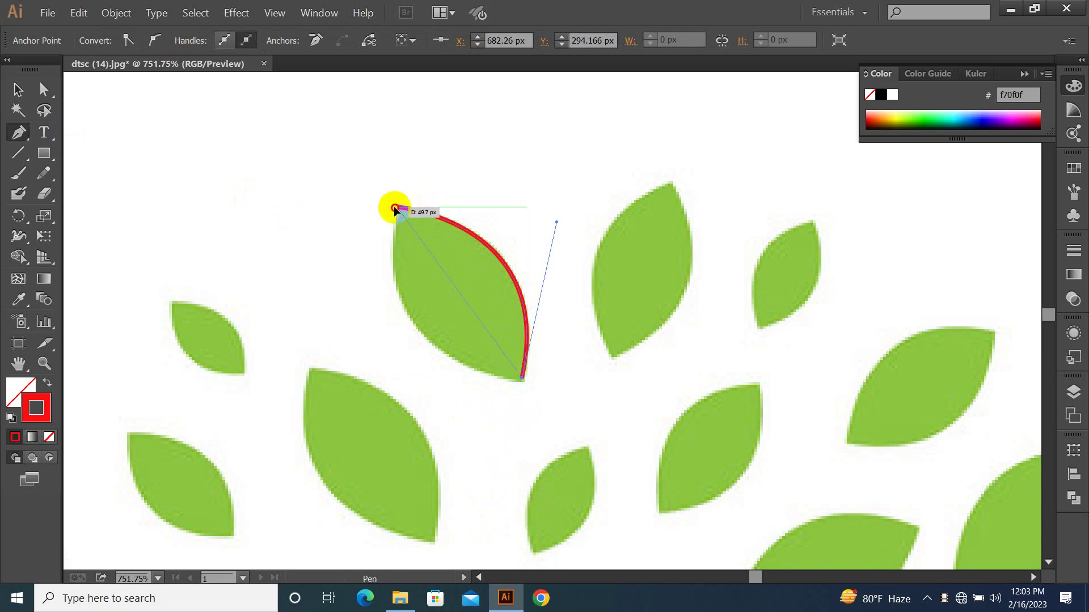
scroll(409, 192, up, 5)
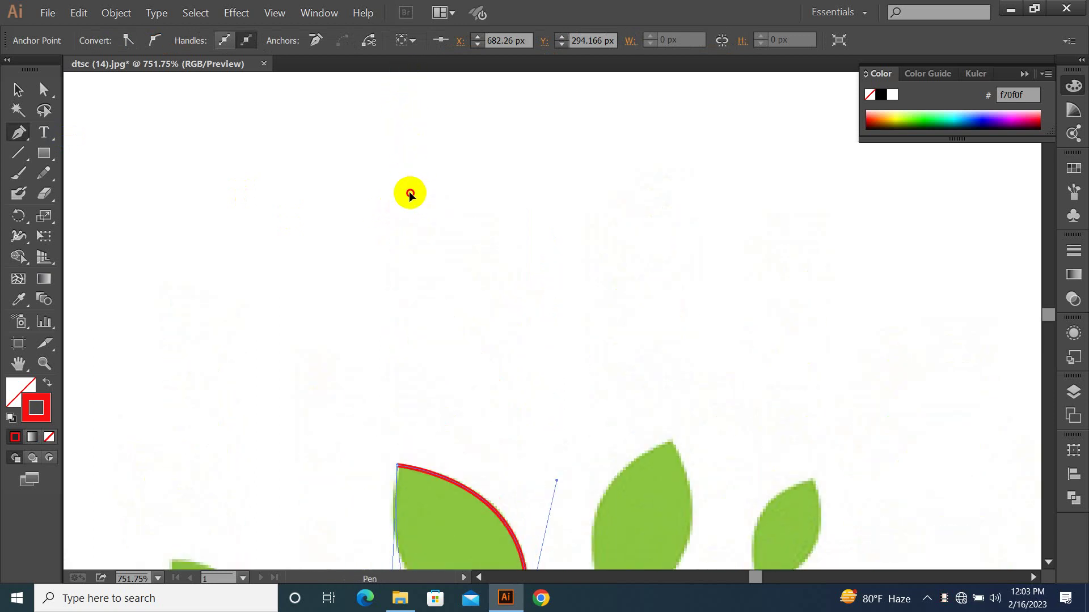
drag(426, 303, 430, 314)
Start outlining the neighbouring leaf at its upper tip and undo the first segment attempted to its lower tip.
key(b)
key(space)
drag(671, 438, 627, 306)
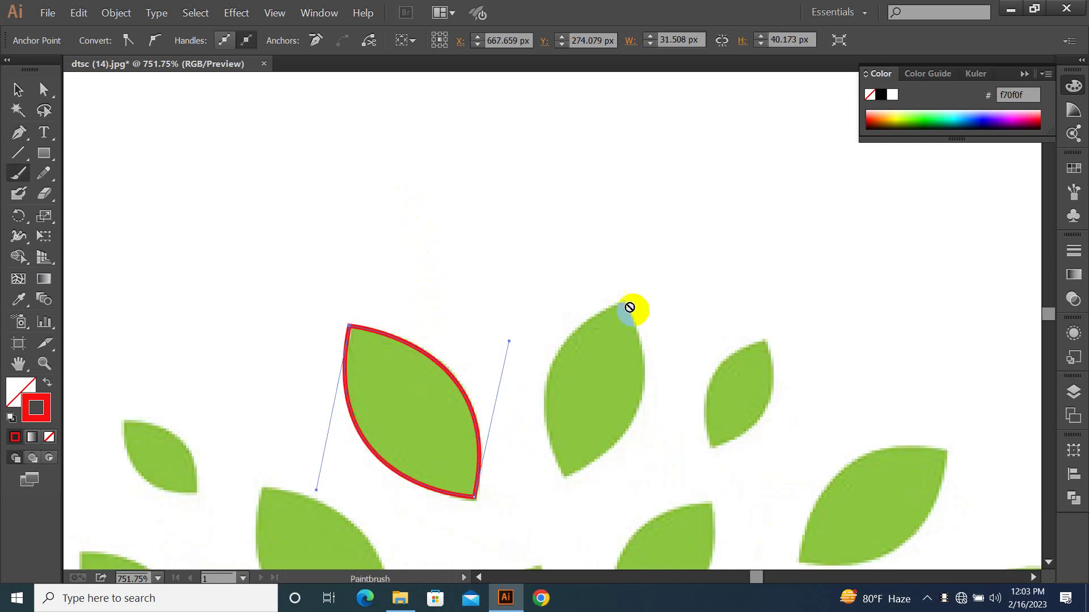
key(p)
click(624, 302)
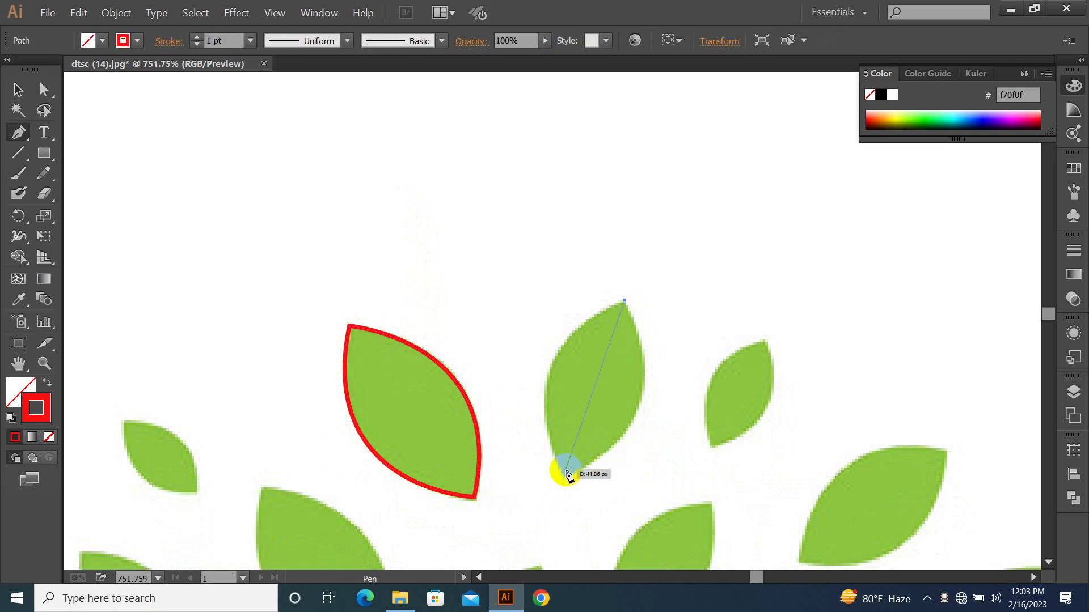
drag(565, 476, 498, 517)
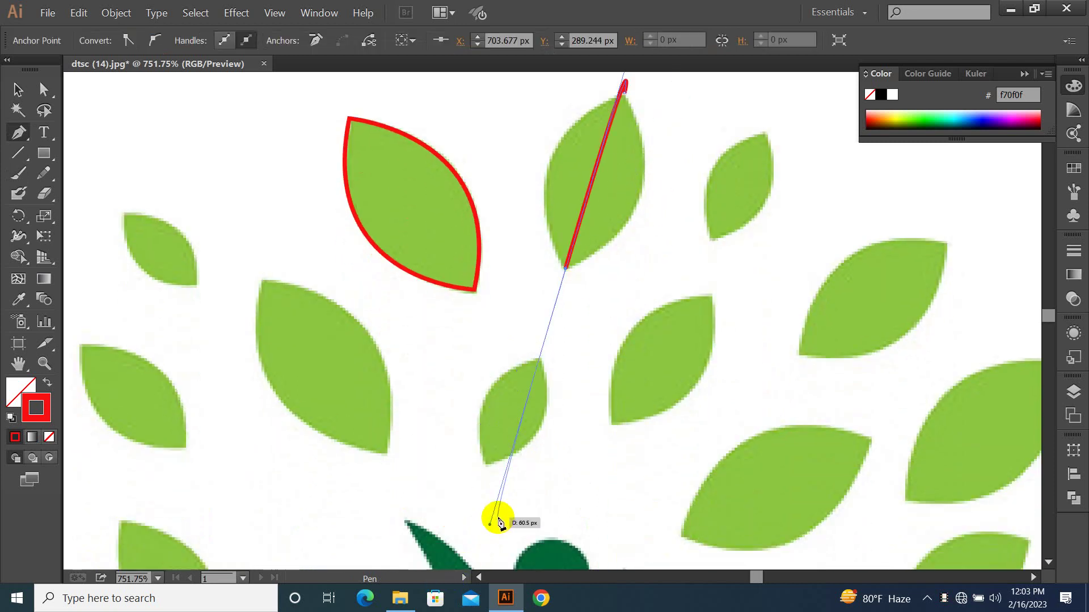
key(ctrl+z)
Trace the second leaf at the top of the tree crown with a closed two-point curved outline about 22 by 40 px.
key(ctrl+minus)
key(ctrl+minus)
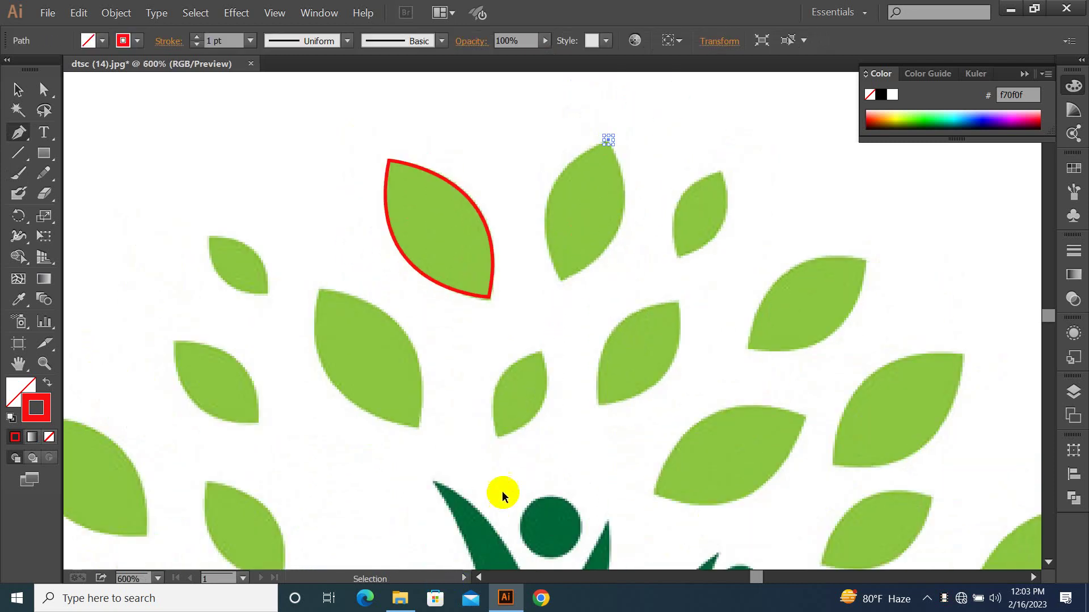
drag(576, 320, 615, 324)
drag(427, 364, 475, 359)
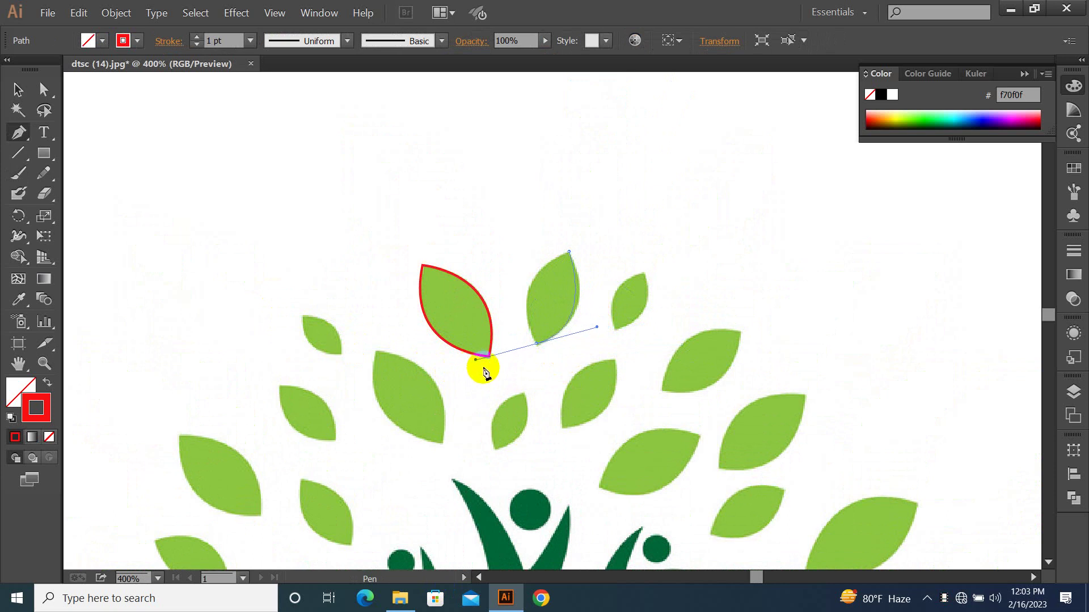
click(944, 599)
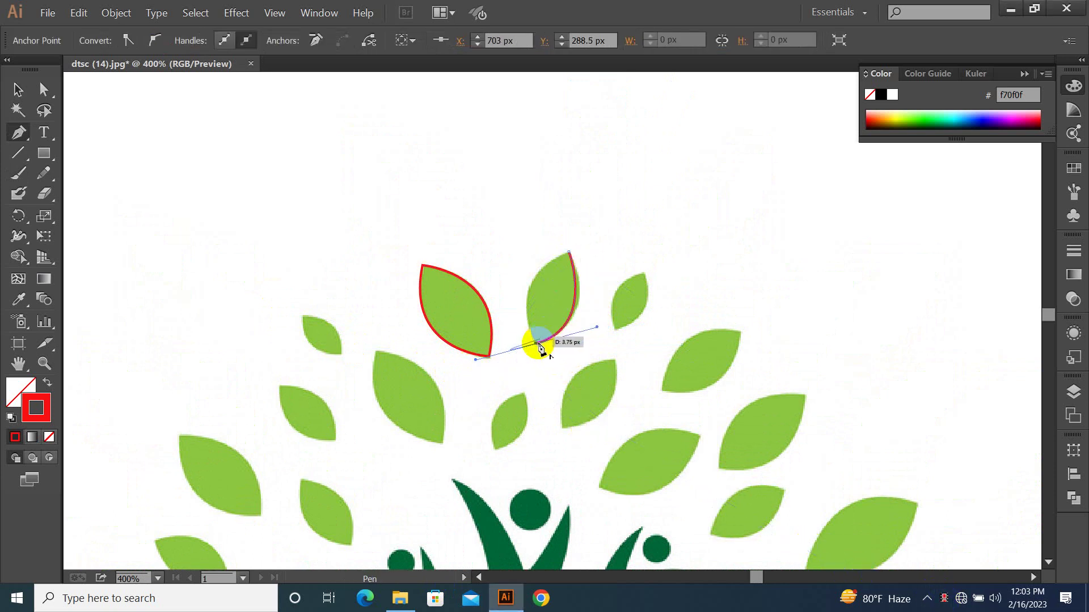
drag(568, 252, 640, 224)
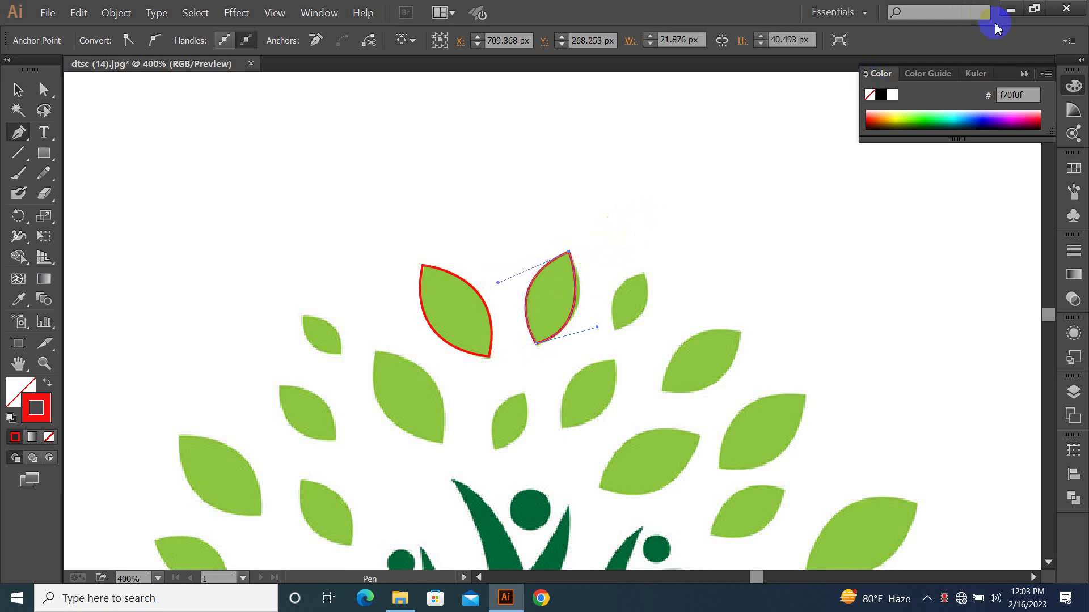
Minimize the open windows to show the desktop and move the dtsc (14) image file to an empty spot.
click(1014, 11)
click(400, 599)
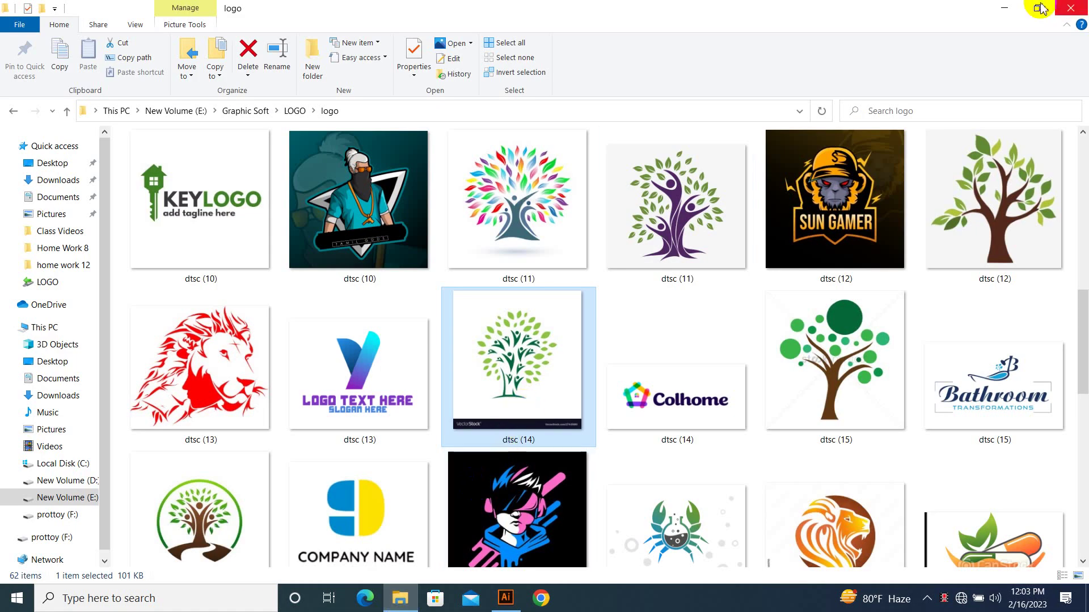
click(1004, 8)
click(673, 360)
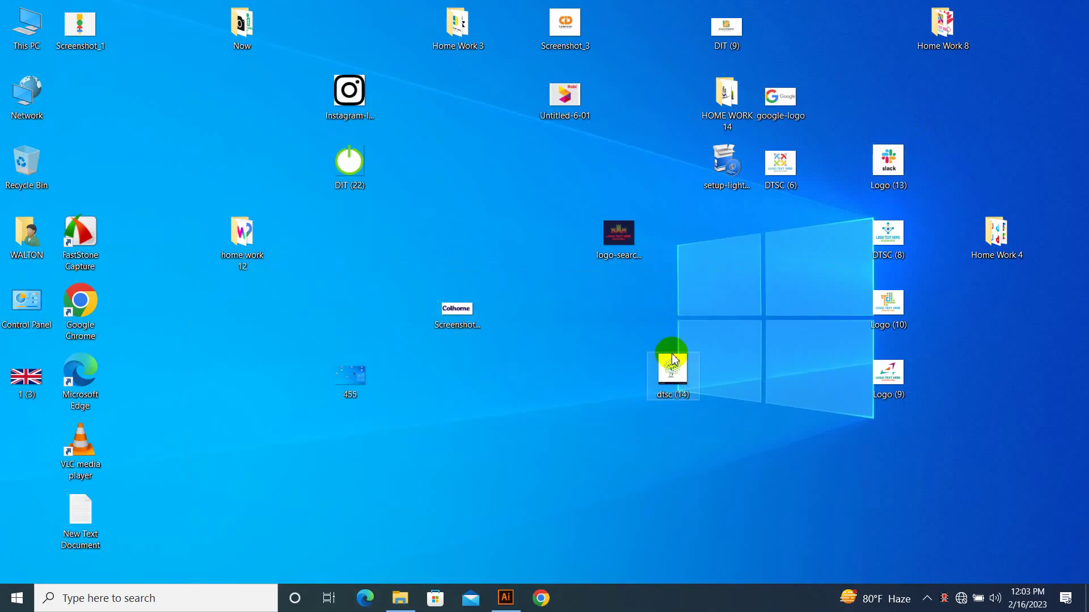
click(665, 344)
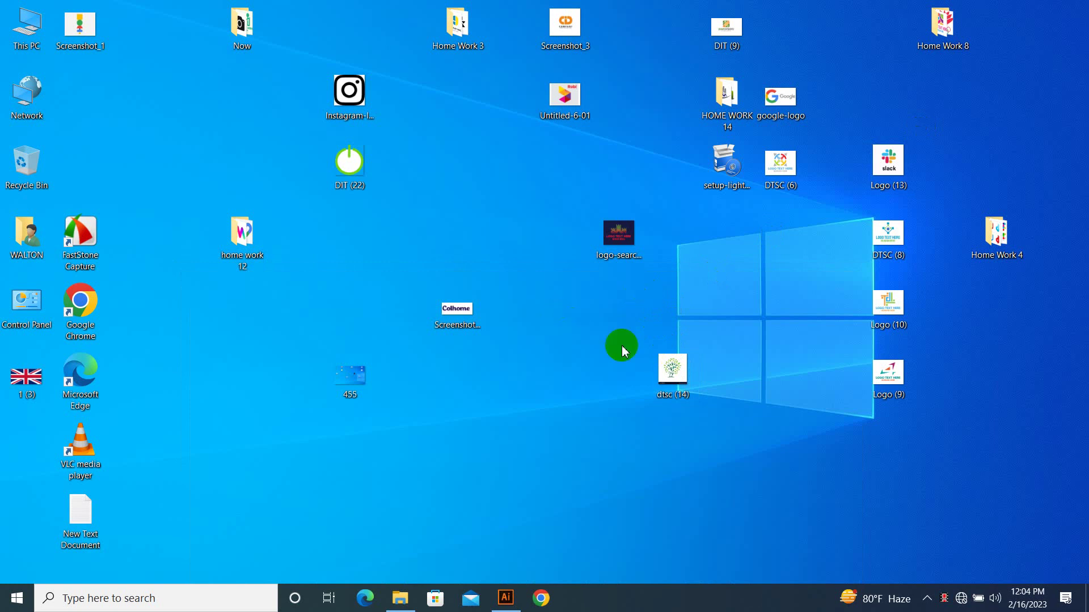
drag(675, 371, 567, 305)
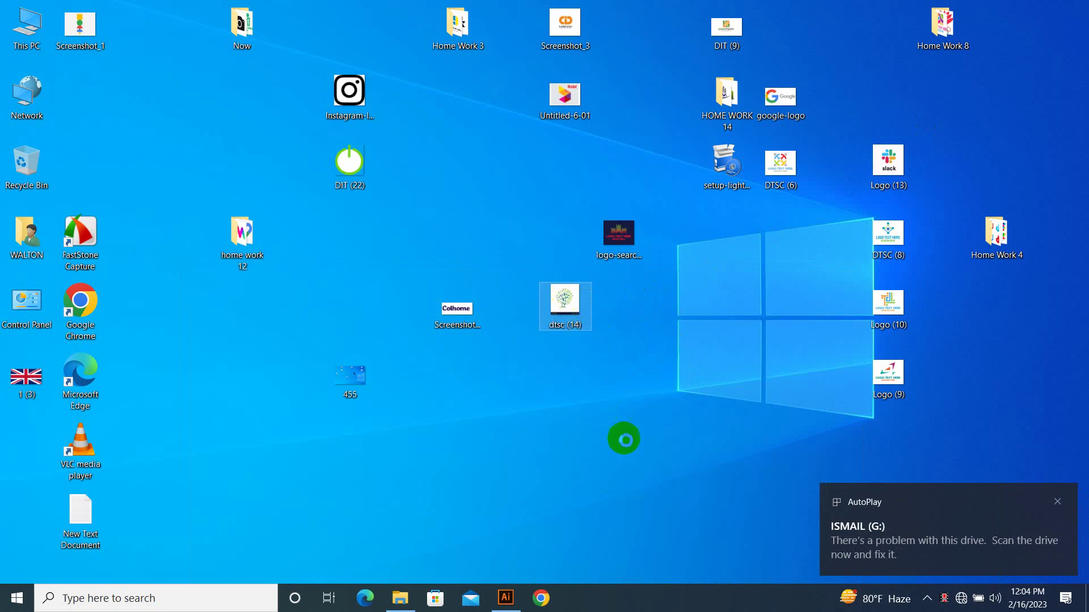
Dismiss the AutoPlay drive notification and switch back to Illustrator.
key(shift+F10)
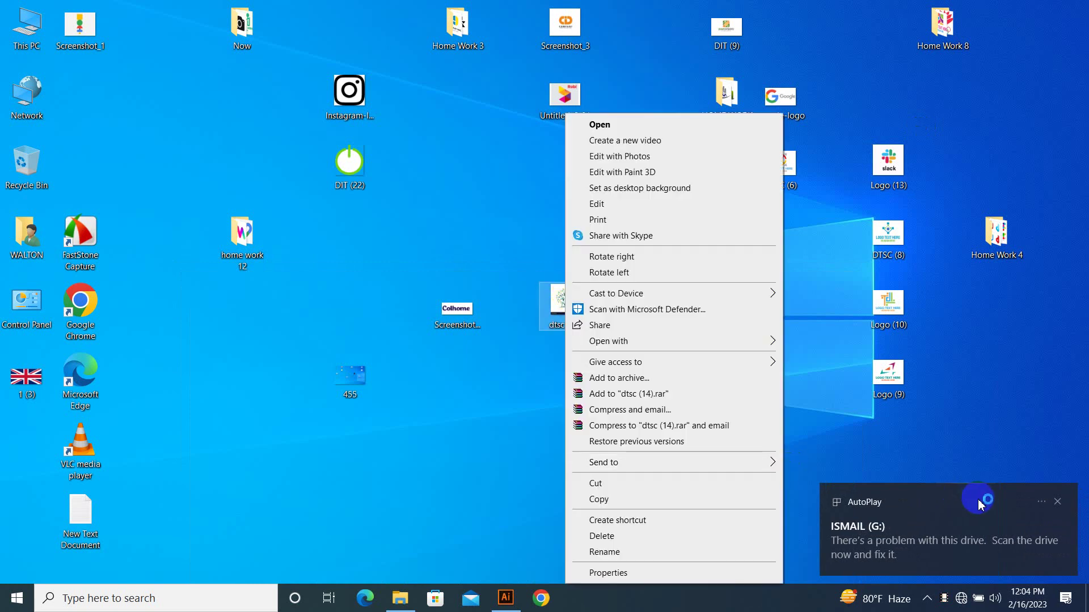
click(1057, 501)
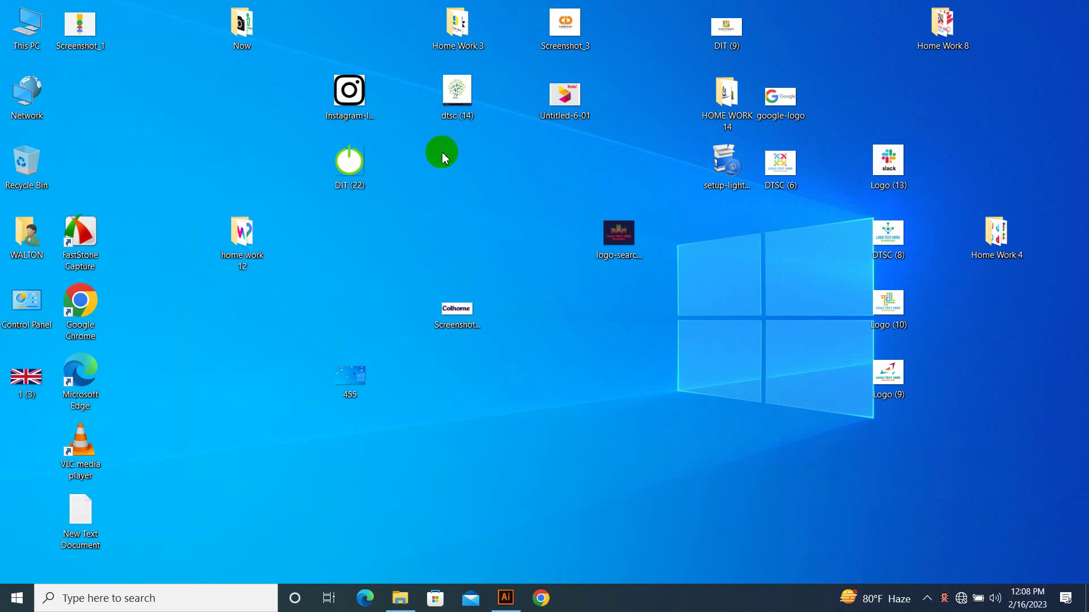
click(806, 172)
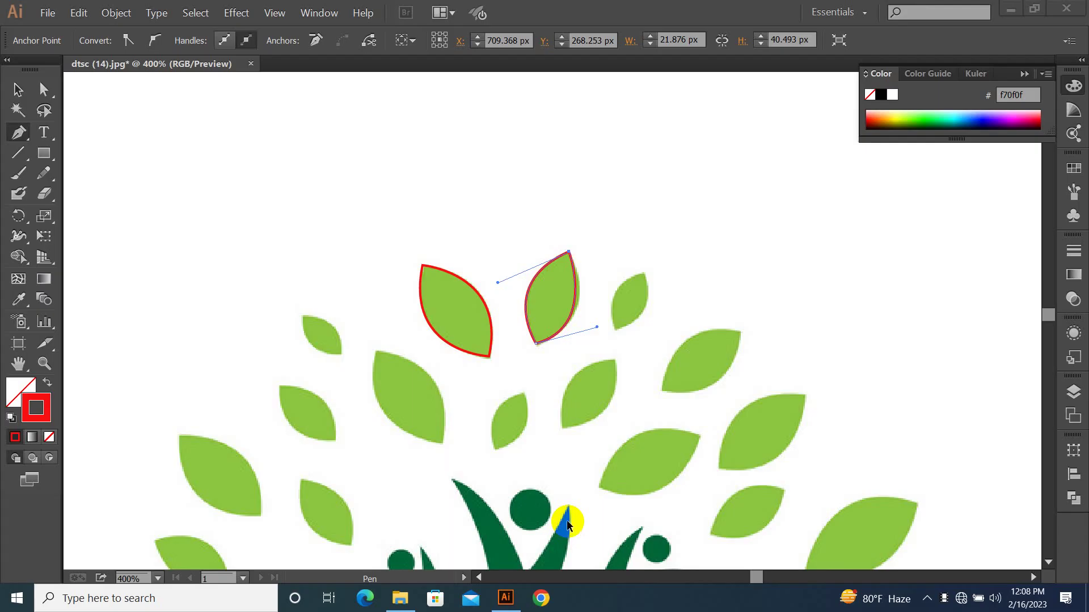
Try a two-point curved path with the Pen tool on the empty area beside the artboard and undo it.
key(ctrl+0)
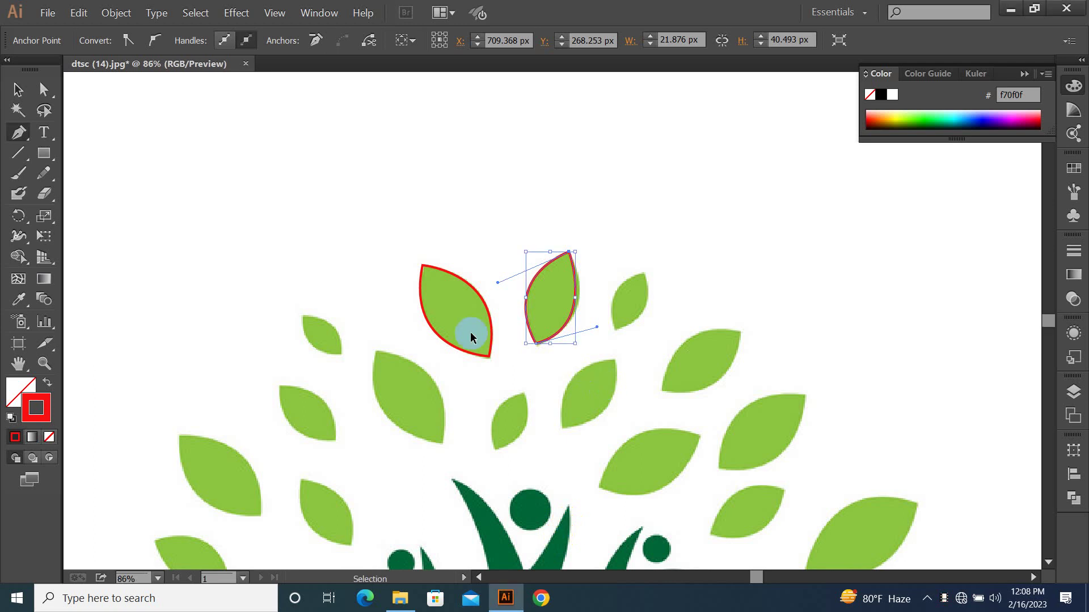
drag(780, 211, 522, 289)
drag(810, 256, 414, 196)
click(18, 134)
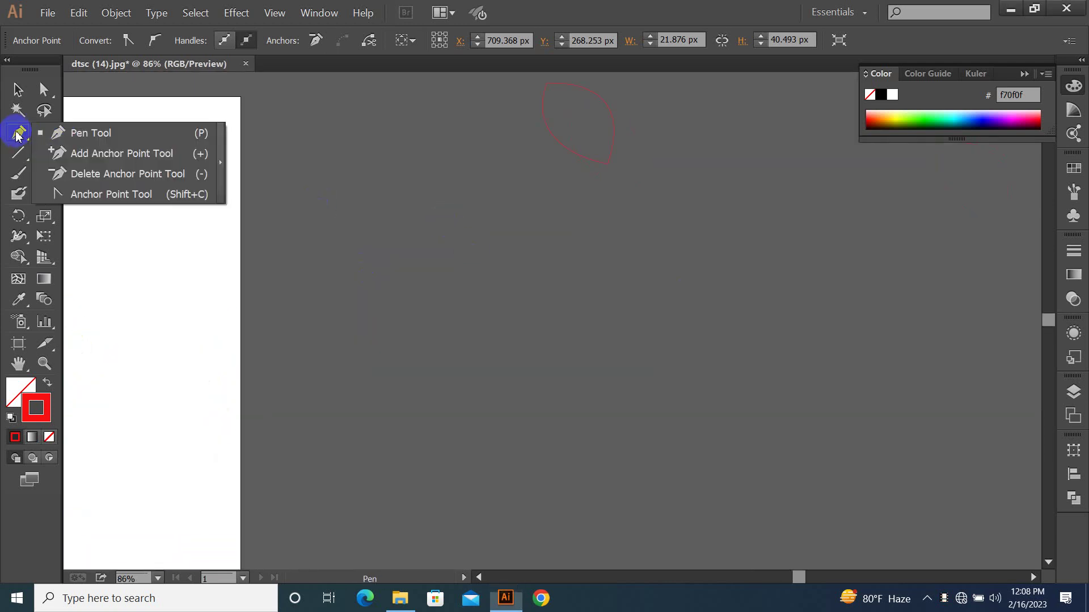
click(87, 137)
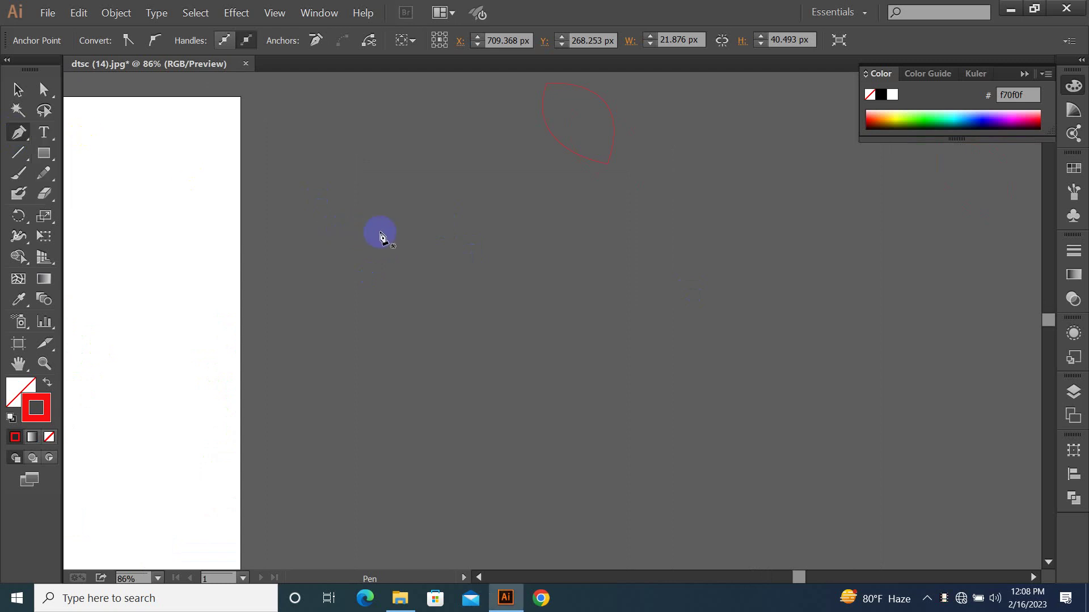
drag(378, 232, 434, 254)
drag(476, 273, 529, 173)
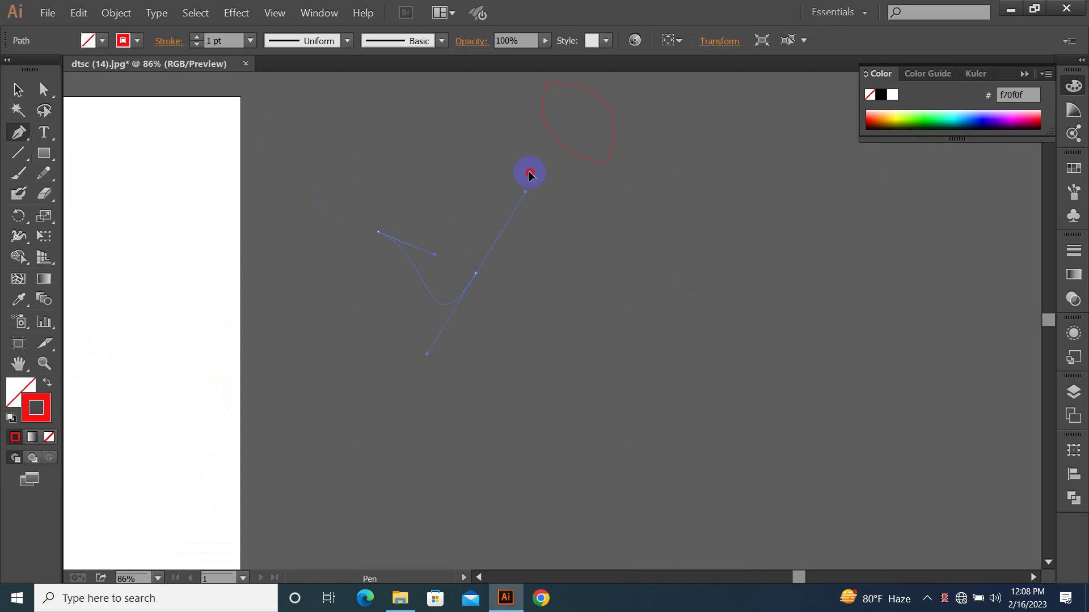
key(ctrl+z)
key(ctrl+z)
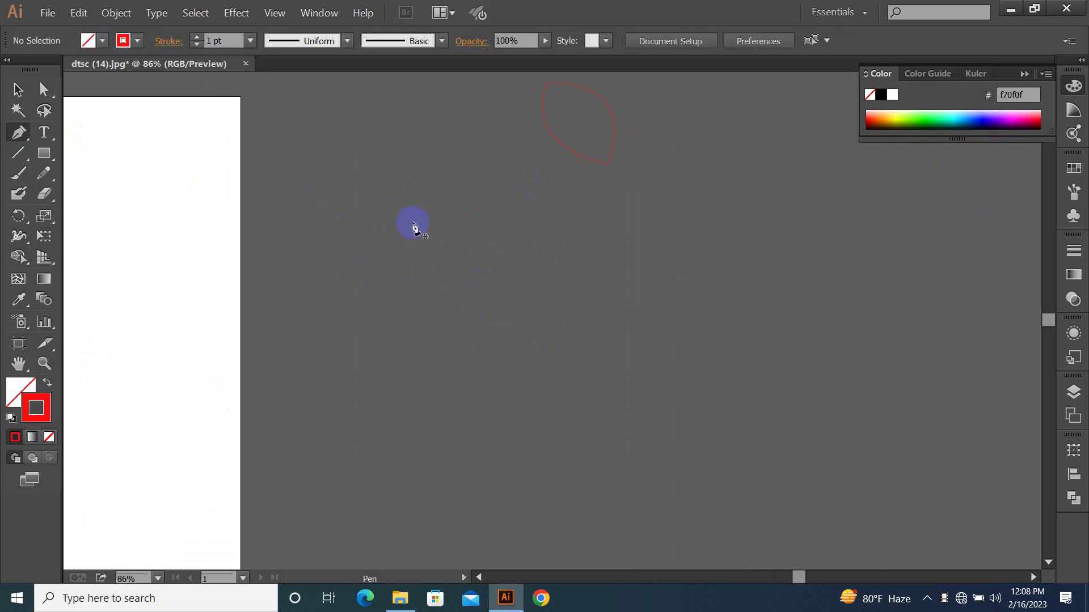
Draw a closed hook-shaped path of curved segments beside the artboard, removing the outgoing handles at its corner anchors and ending with a straight edge.
drag(395, 206, 514, 268)
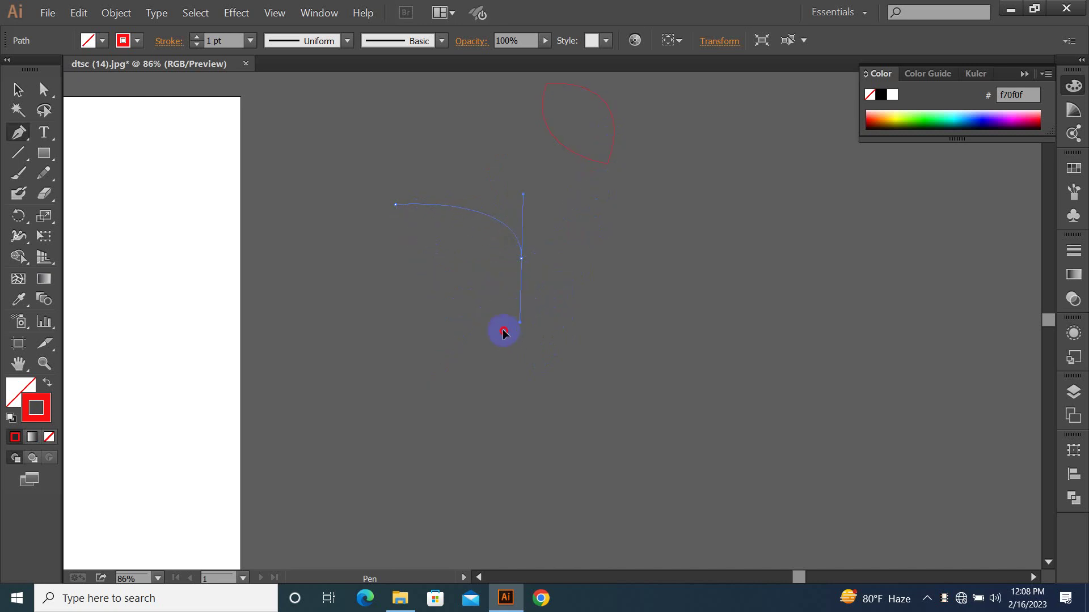
drag(379, 289, 378, 288)
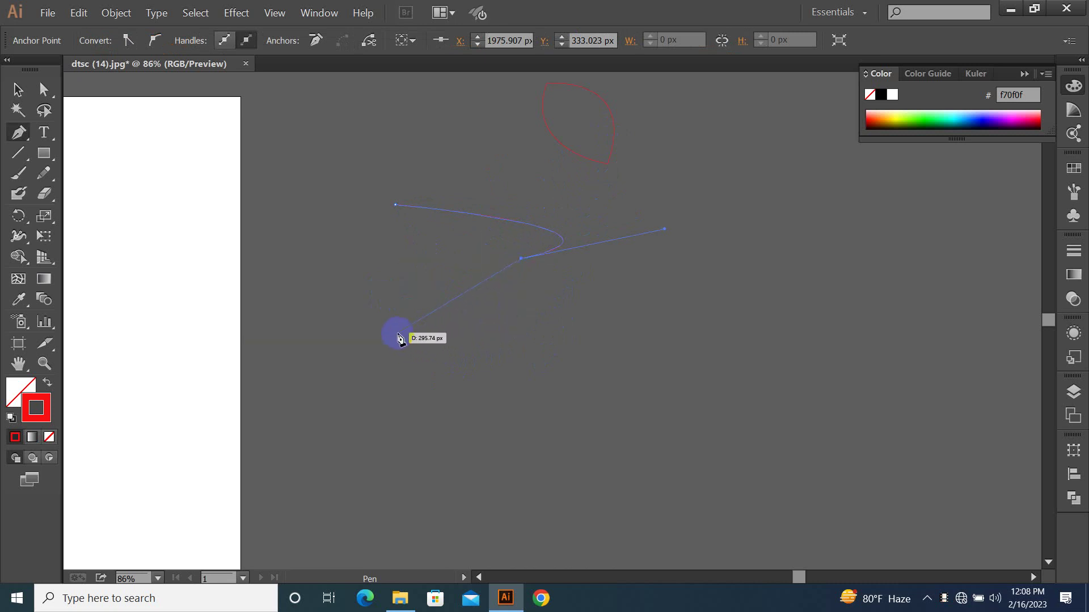
drag(401, 375, 338, 329)
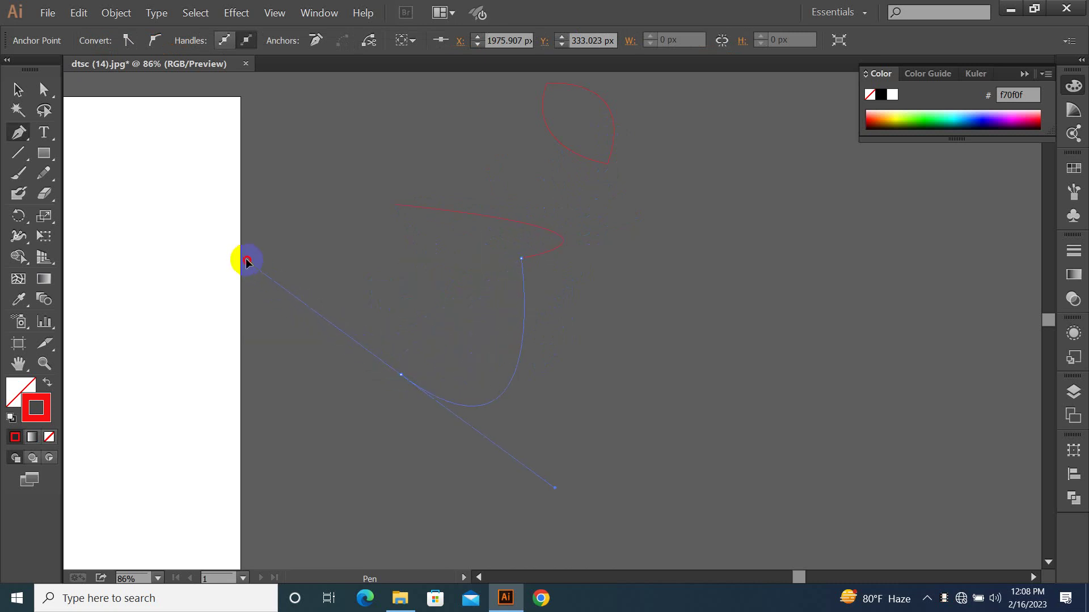
click(401, 375)
drag(466, 315, 477, 328)
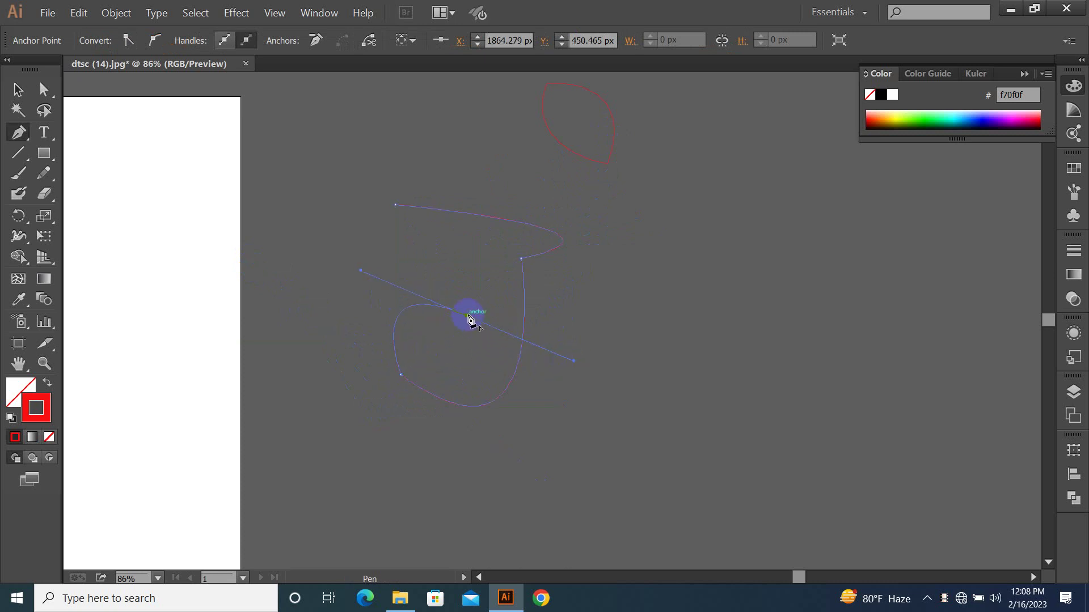
mouse_move(467, 324)
mouse_down()
mouse_move(574, 377)
mouse_move(464, 325)
mouse_up()
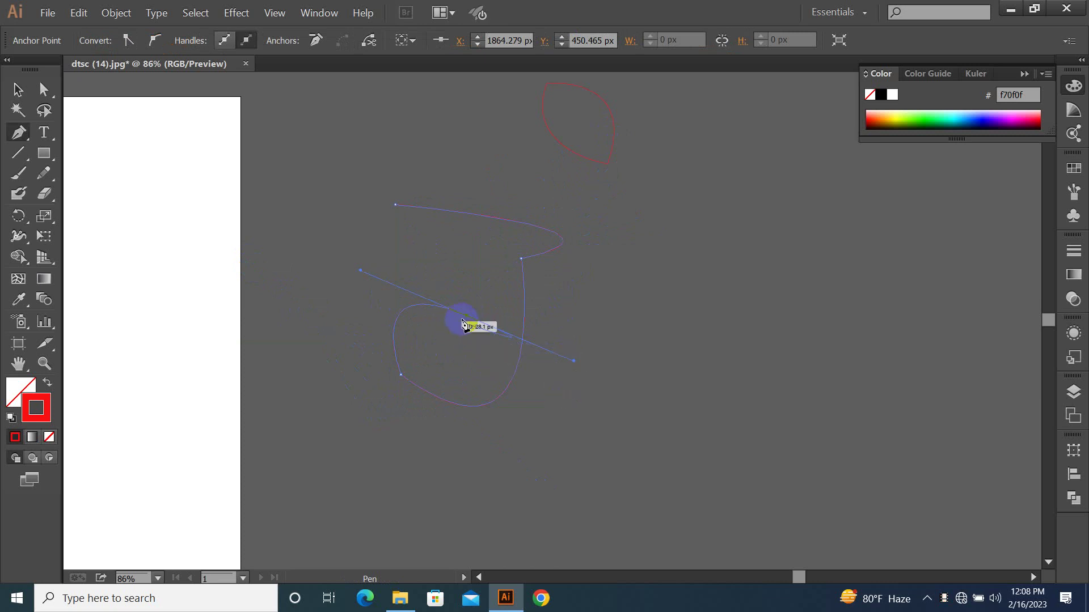
drag(543, 364, 498, 393)
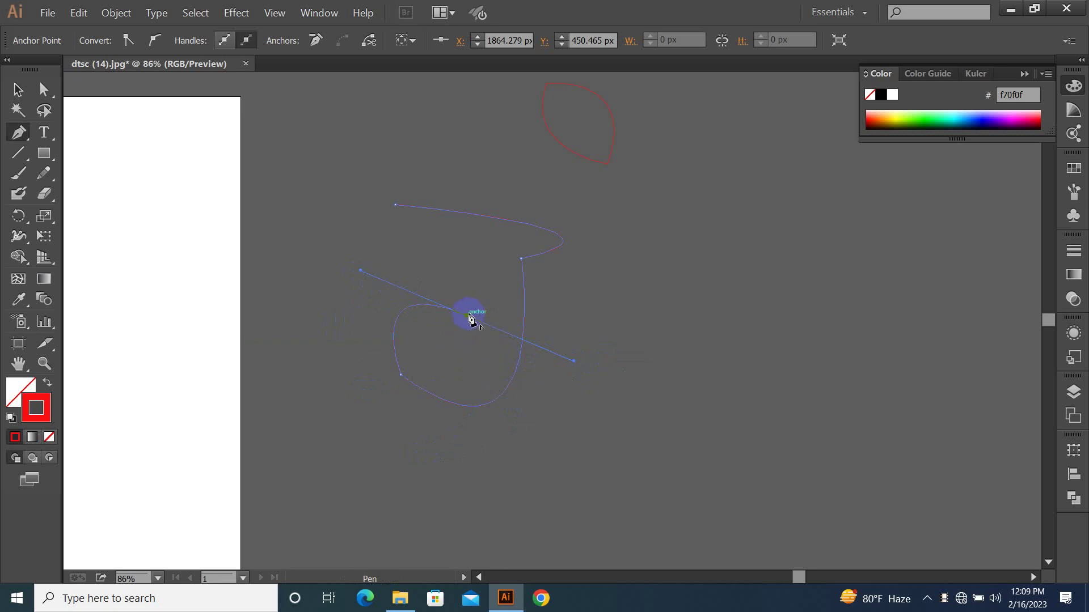
mouse_move(467, 322)
mouse_down()
mouse_move(567, 360)
mouse_move(493, 348)
mouse_move(471, 325)
mouse_up()
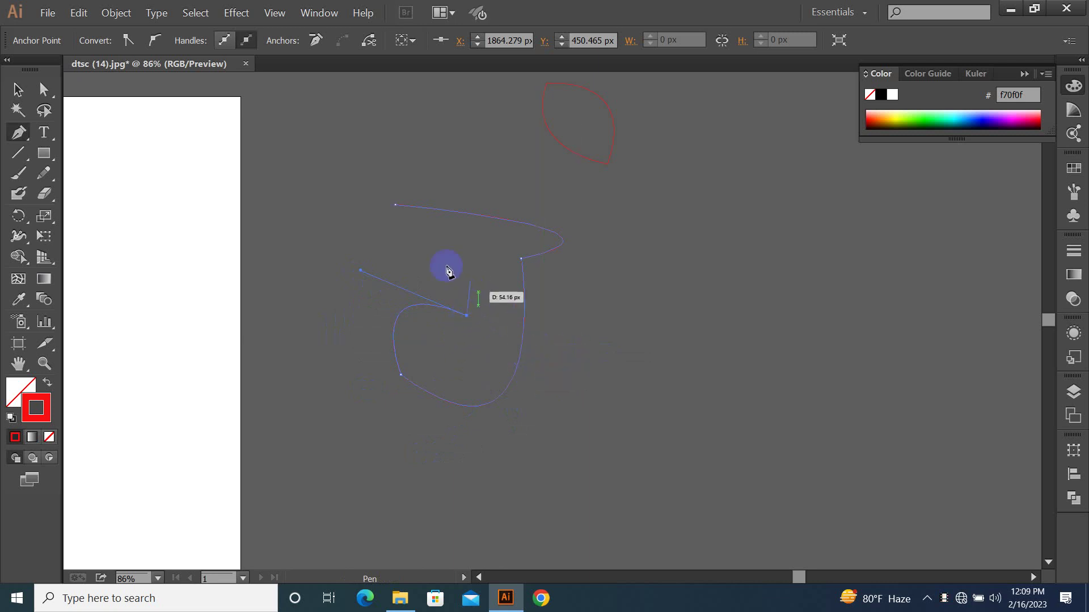
drag(406, 238, 316, 239)
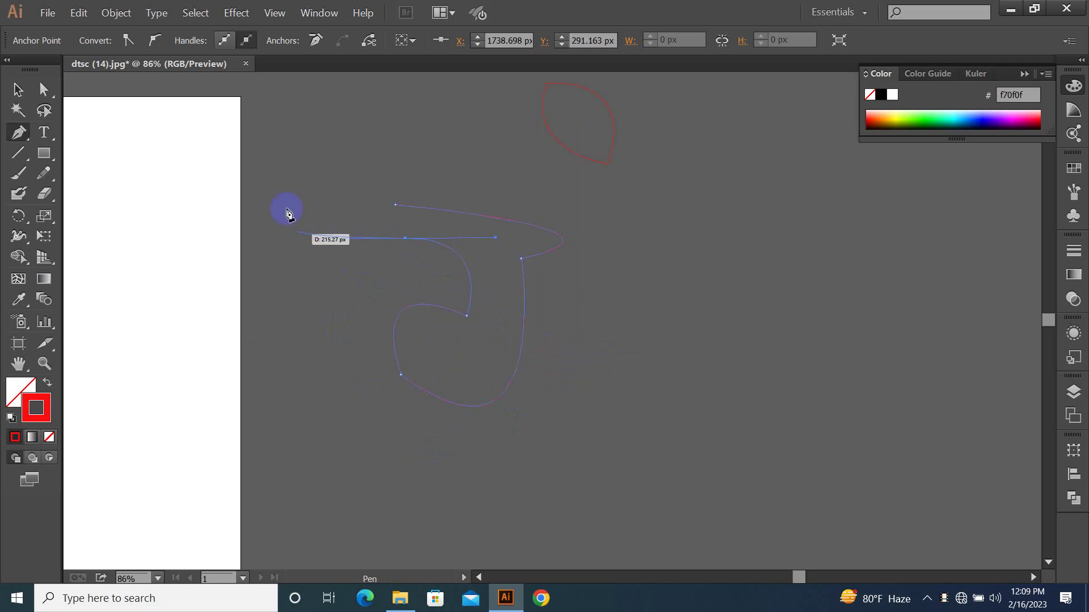
click(395, 205)
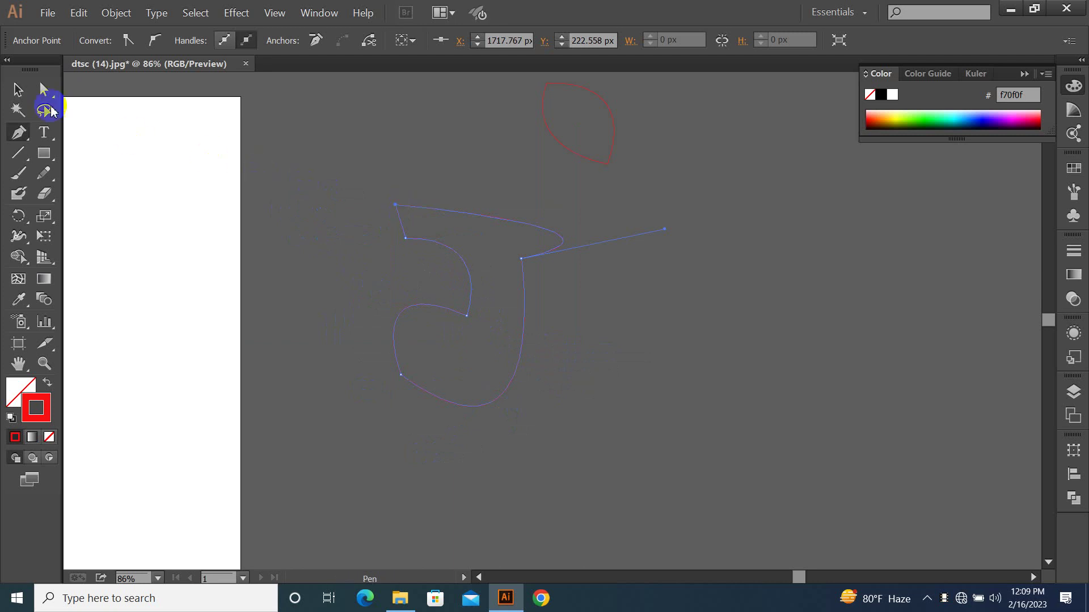
Swap the hook shape's fill and stroke to give it a solid red fill, reposition it and delete it.
click(17, 89)
drag(454, 197, 504, 275)
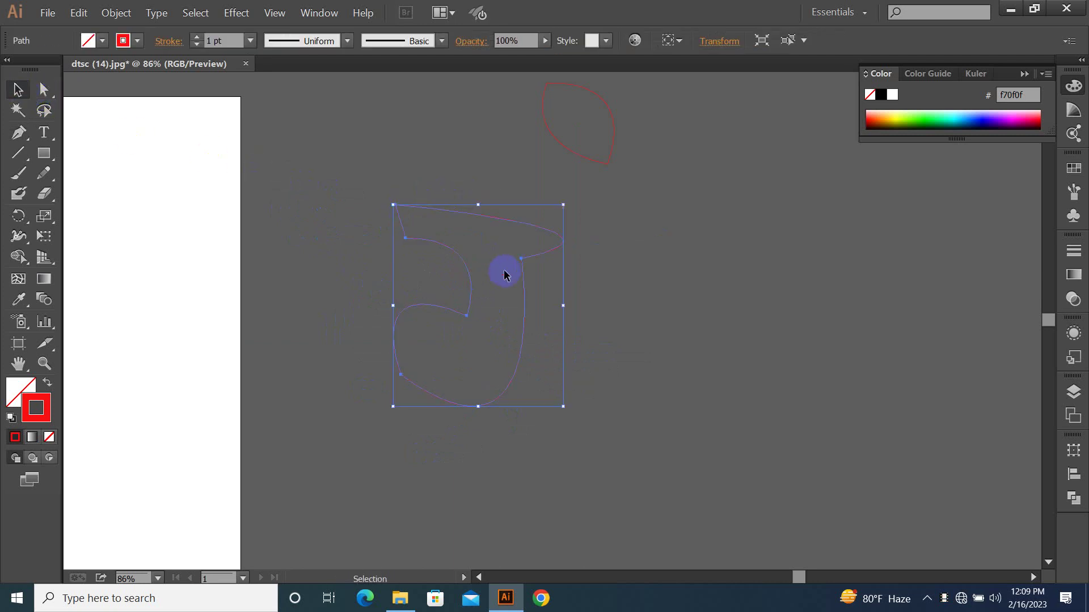
key(shift+x)
shift+click(508, 299)
mouse_move(505, 335)
mouse_down()
mouse_move(591, 370)
mouse_move(601, 389)
mouse_up()
click(602, 360)
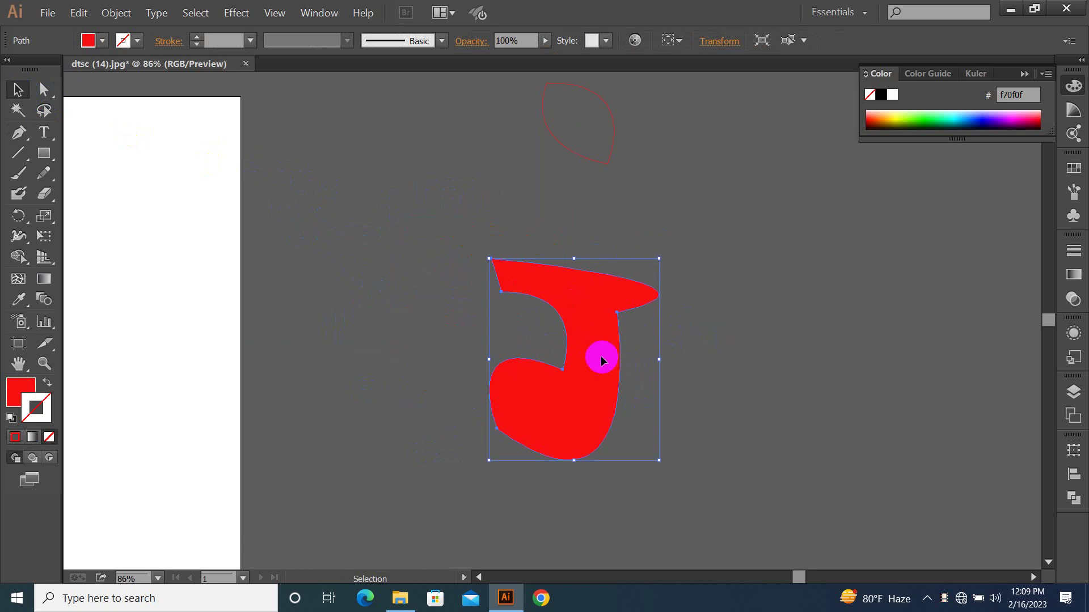
key(Delete)
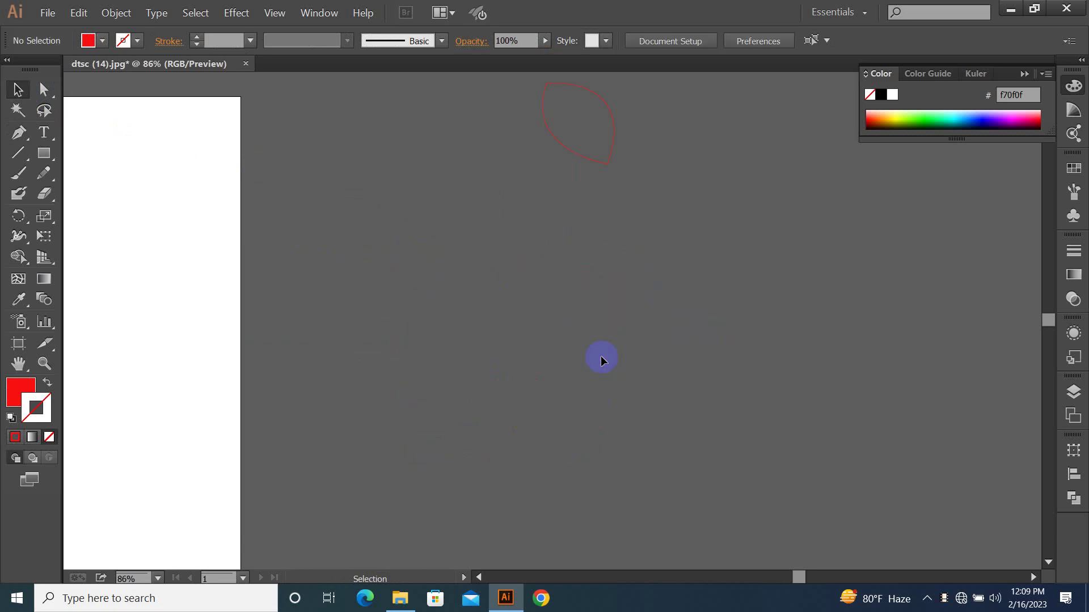
Trace the large leaf at the upper right of the tree crown with a closed two-point curved shape filled red, about 38 by 34 px.
key(space)
drag(332, 389, 622, 278)
drag(226, 420, 483, 370)
drag(492, 135, 546, 374)
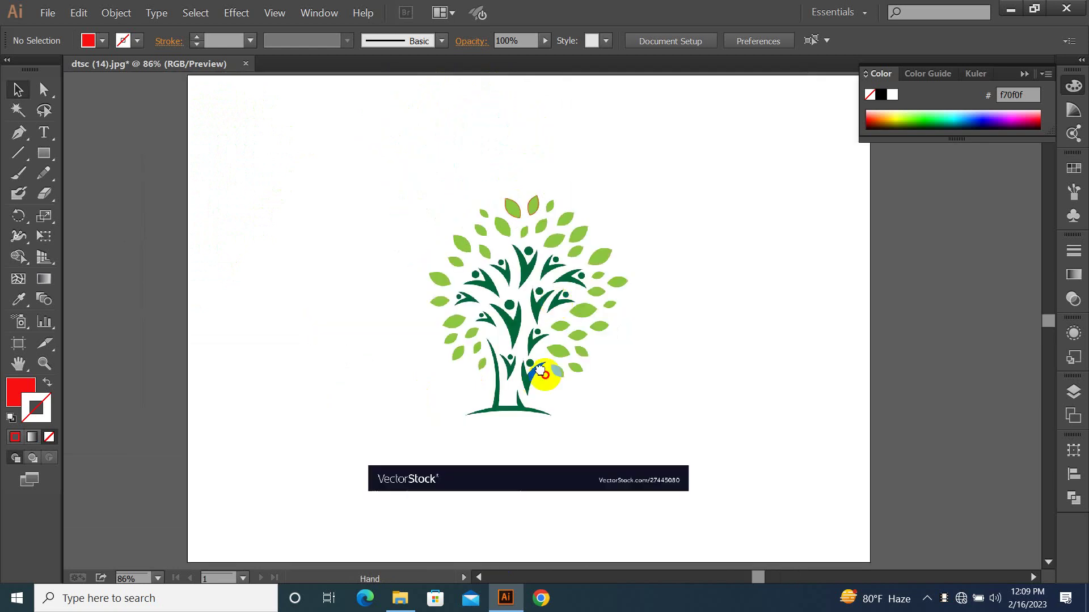
key(ctrl+space)
drag(561, 413, 606, 461)
drag(532, 250, 780, 425)
key(space)
drag(643, 308, 620, 410)
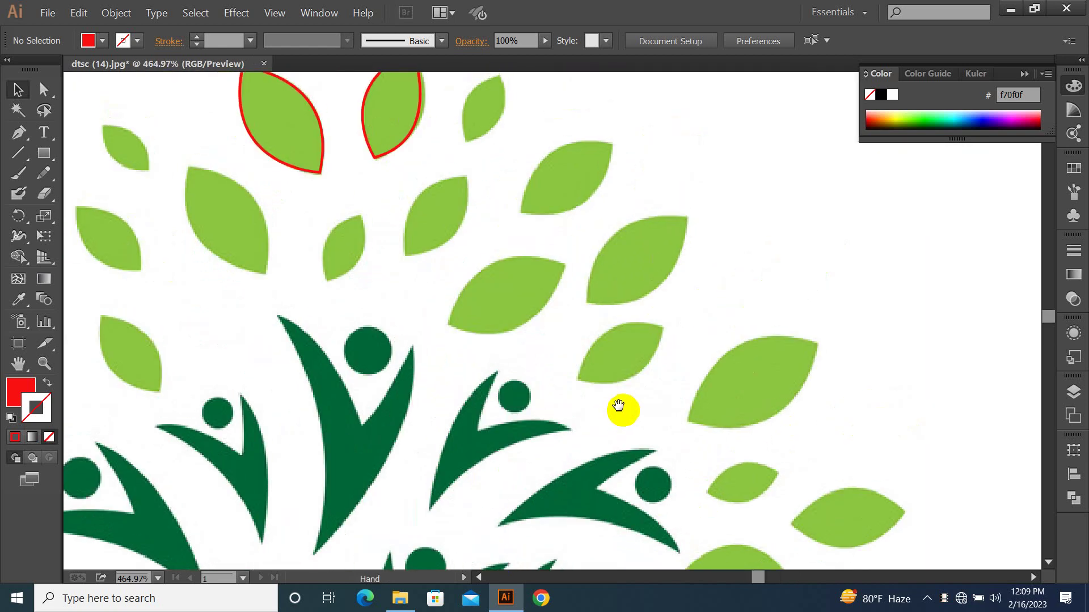
key(p)
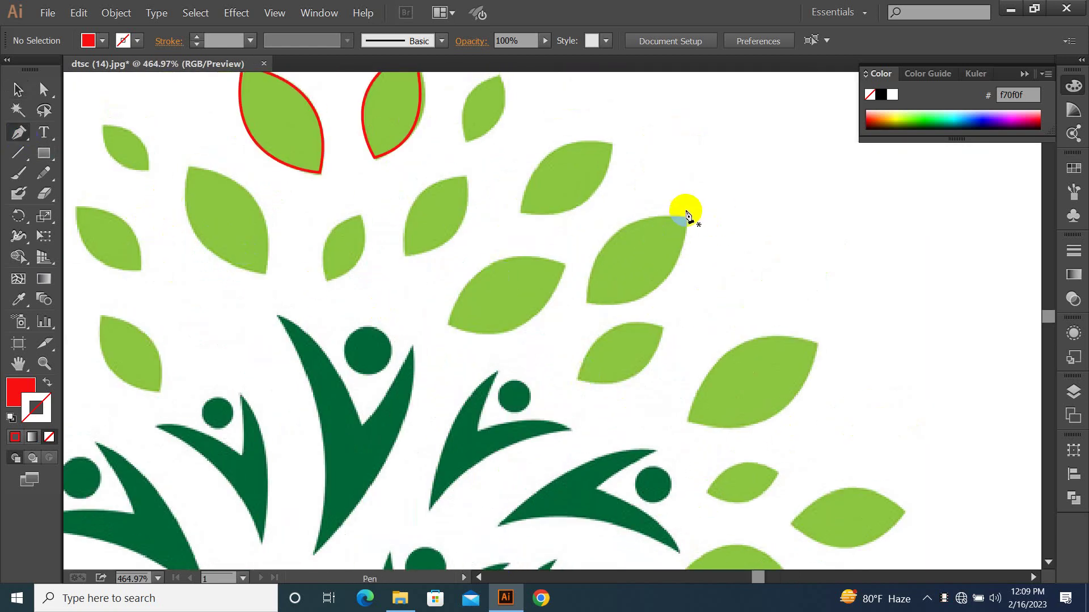
click(686, 216)
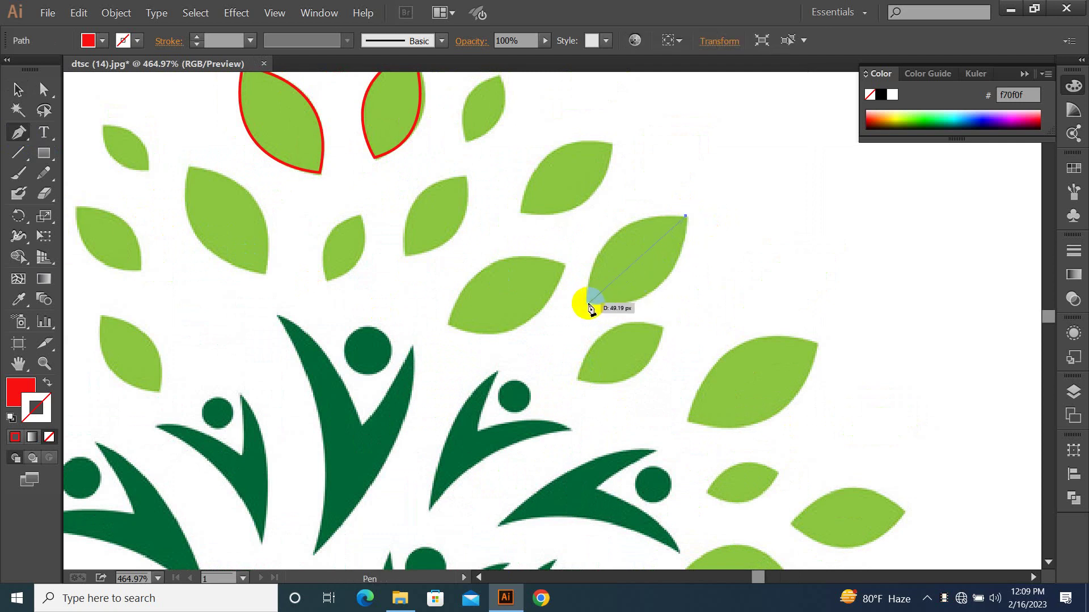
drag(588, 306, 483, 295)
click(588, 305)
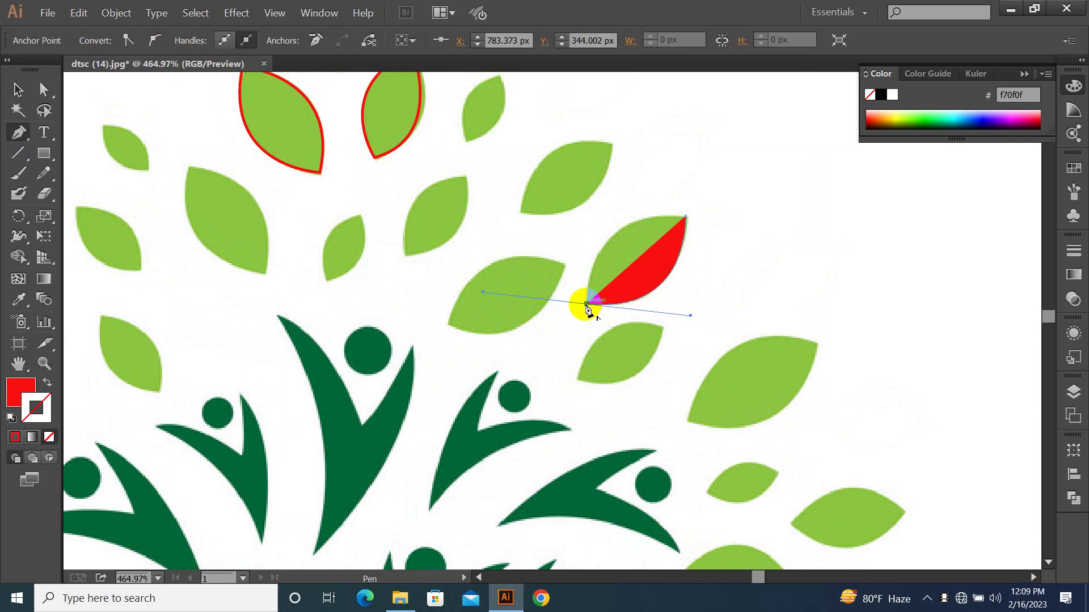
click(685, 219)
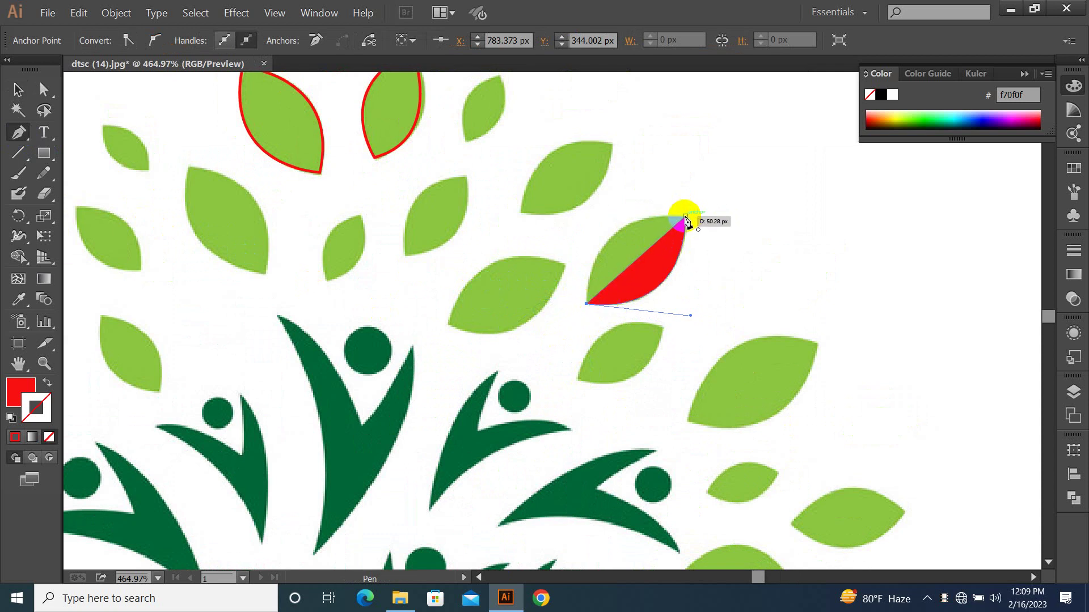
drag(688, 218, 792, 224)
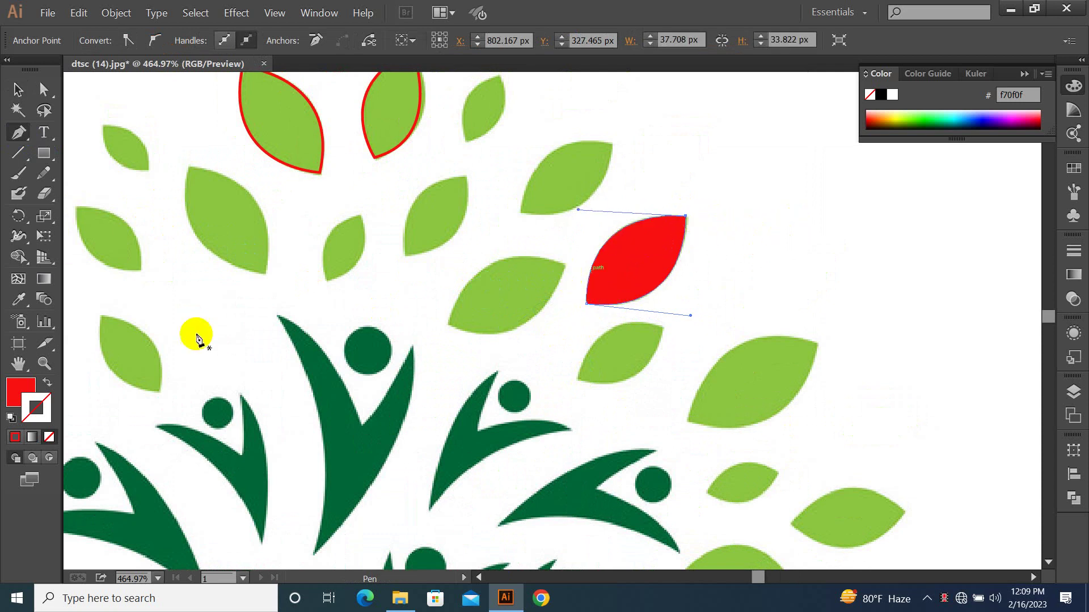
Swap the fill and stroke of the traced large leaf to turn it into a red outline.
click(47, 382)
click(18, 89)
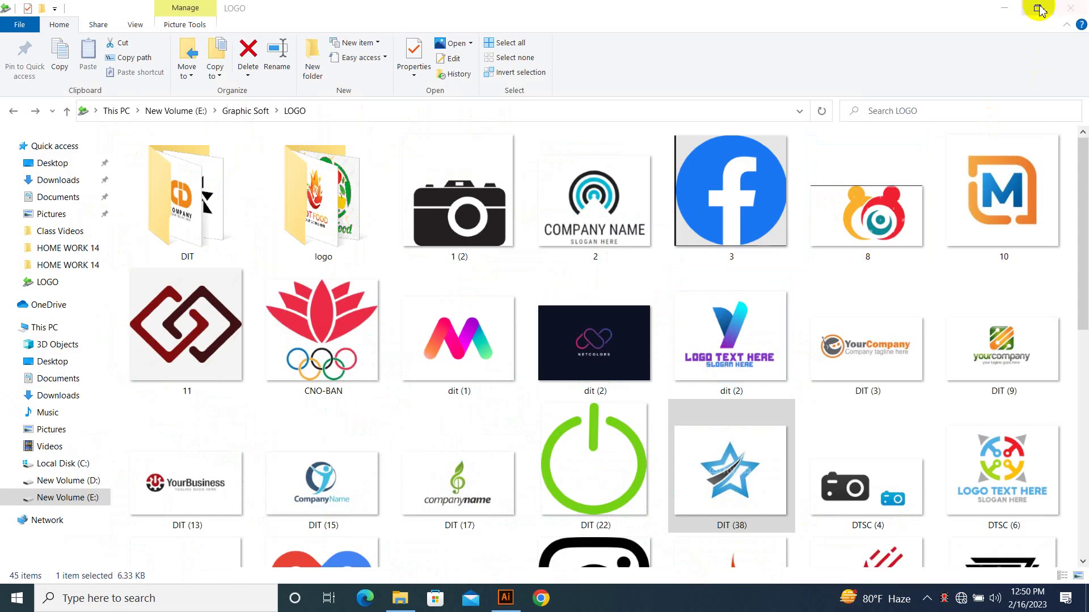
Switch from the LOGO folder window back to the dtsc (14) tree logo in Illustrator.
click(1018, 7)
click(507, 595)
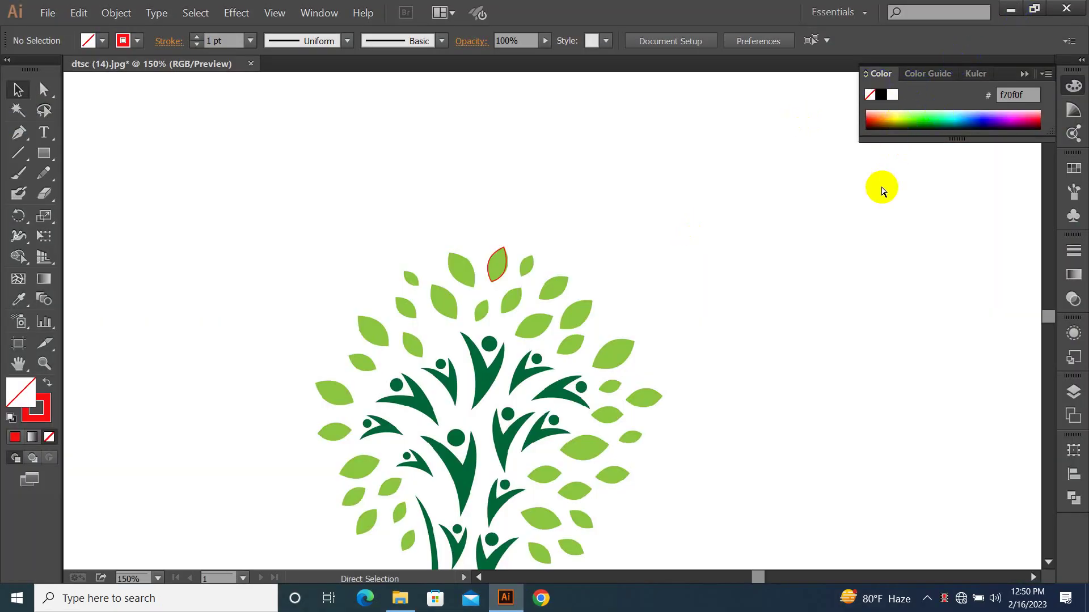
key(ctrl+minus)
key(ctrl+minus)
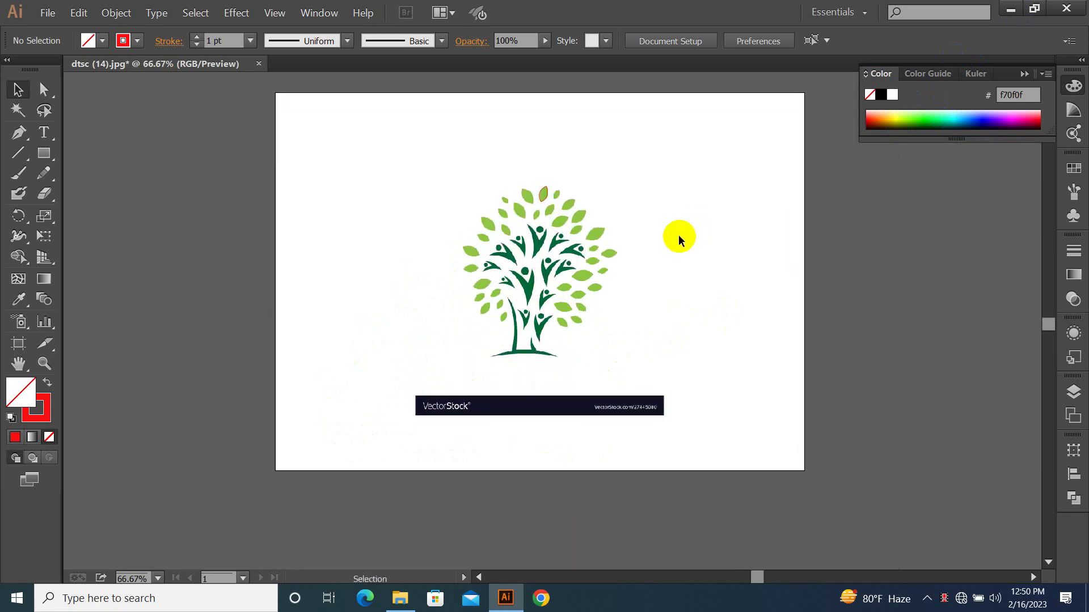
click(760, 486)
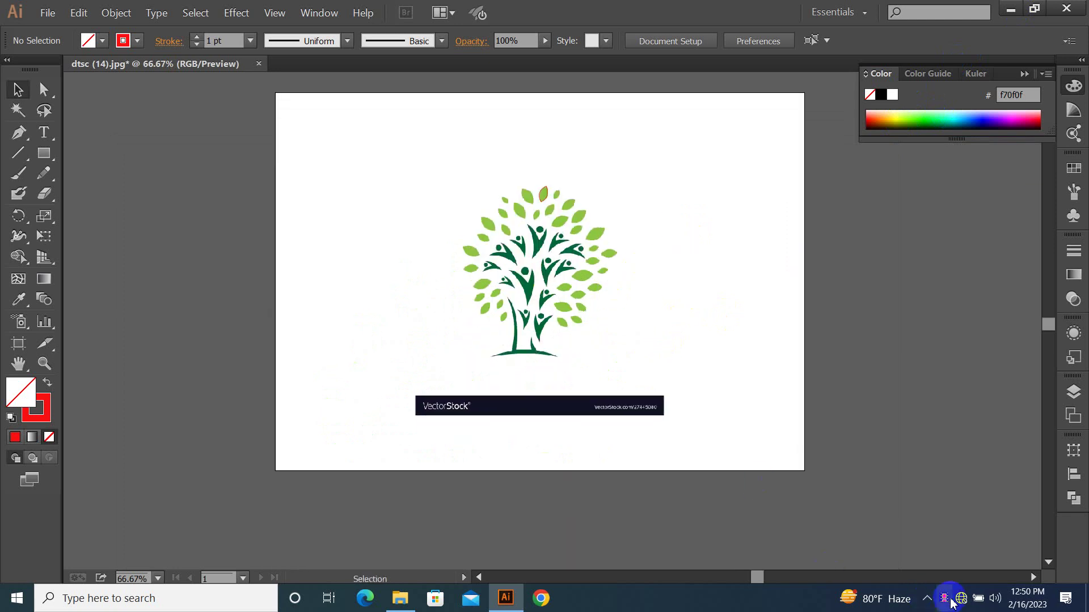
Examine the leaves in the upper and right part of the tree crown up close.
drag(417, 179, 613, 351)
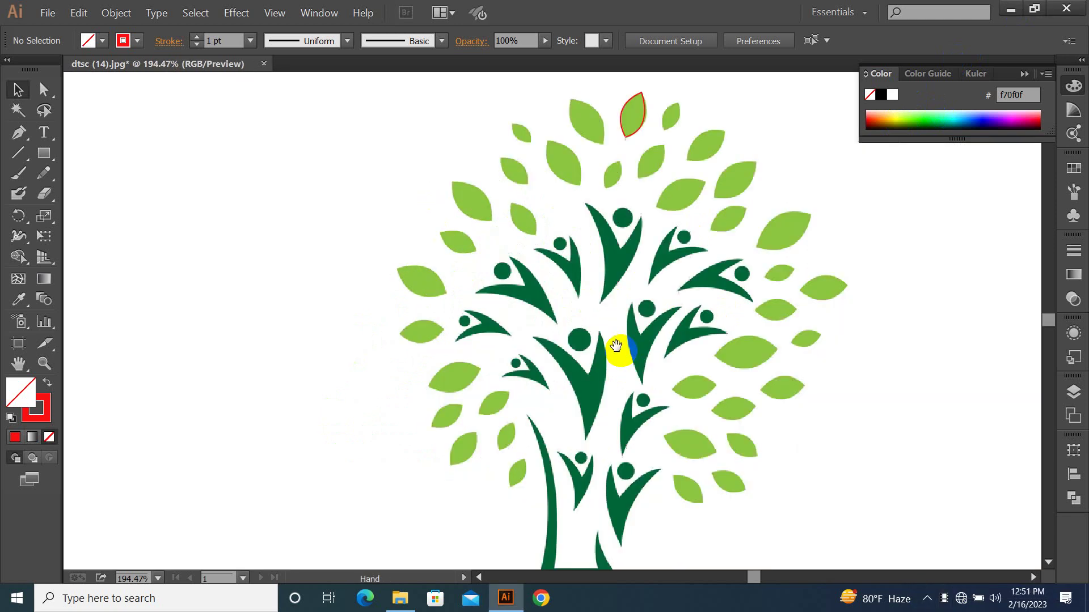
drag(695, 344, 643, 420)
key(ctrl+plus)
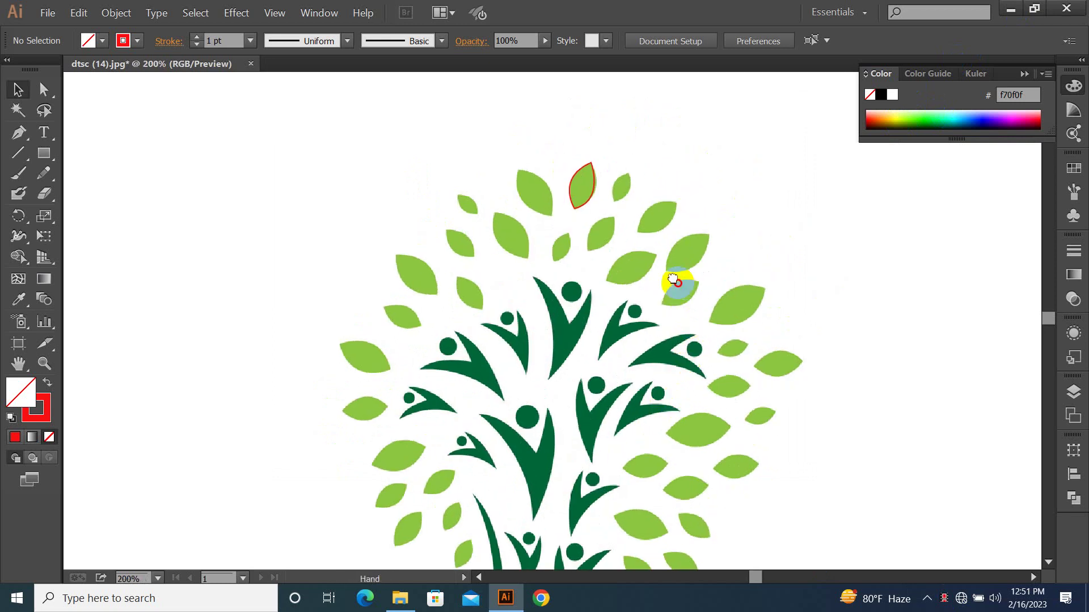
drag(675, 282, 593, 363)
key(ctrl+plus)
key(ctrl+plus)
drag(587, 308, 556, 269)
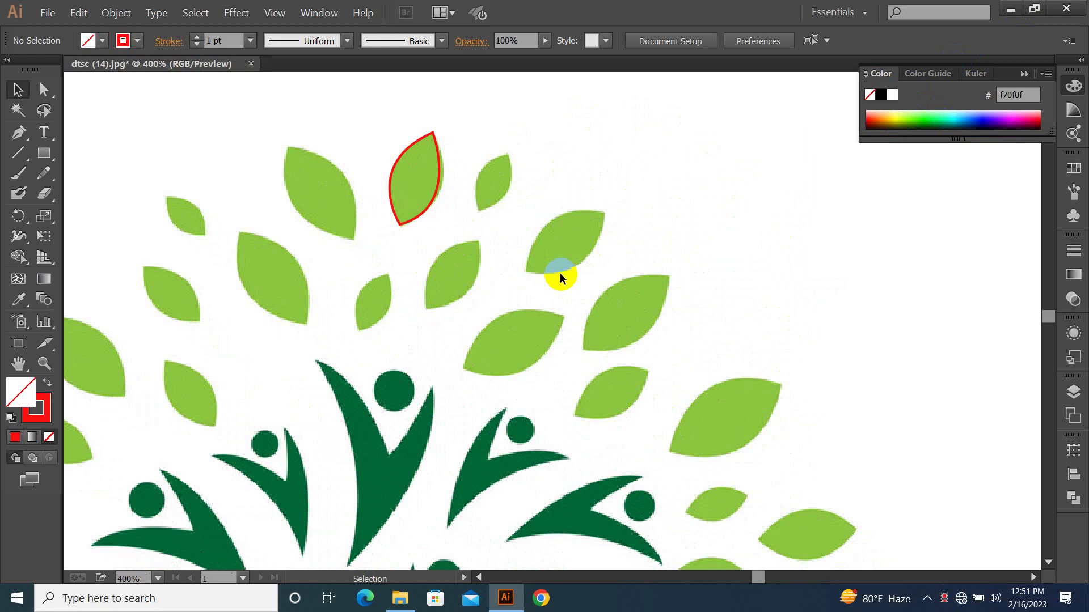
drag(579, 261, 549, 227)
drag(609, 250, 586, 276)
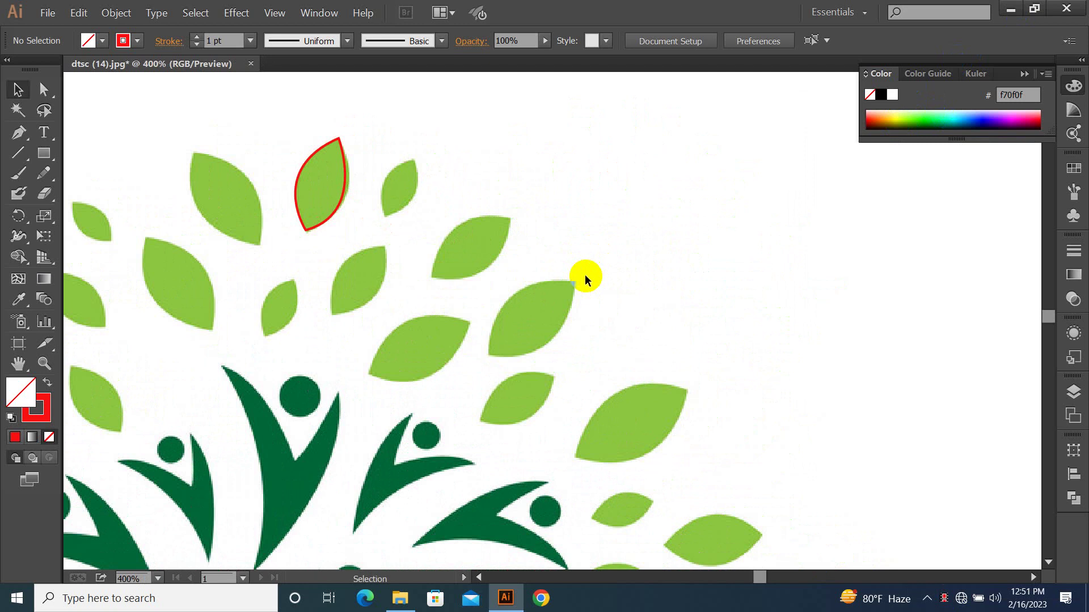
key(ctrl+plus)
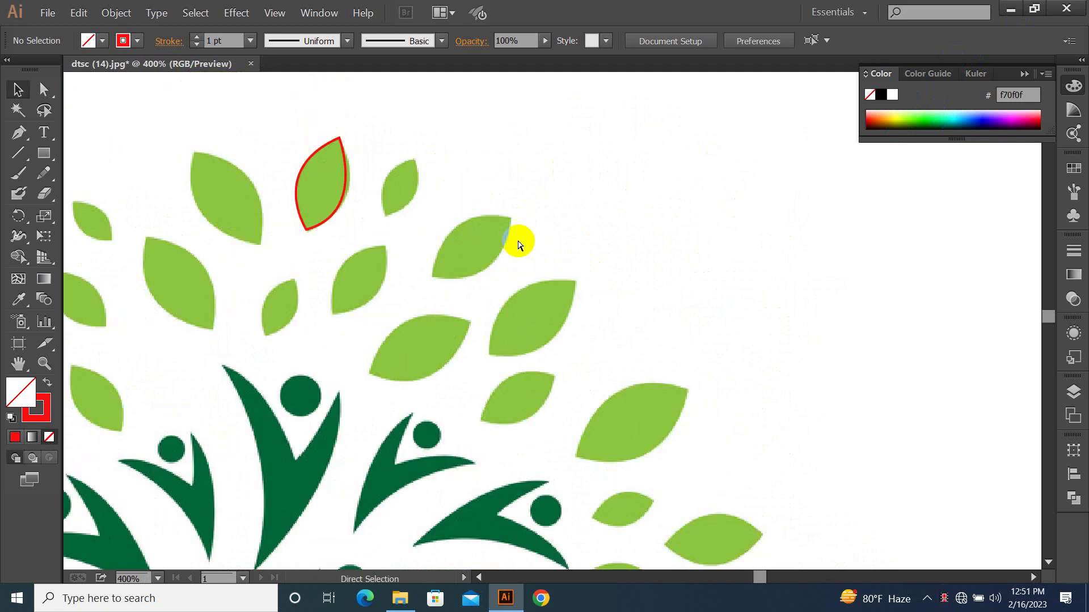
drag(518, 244, 663, 365)
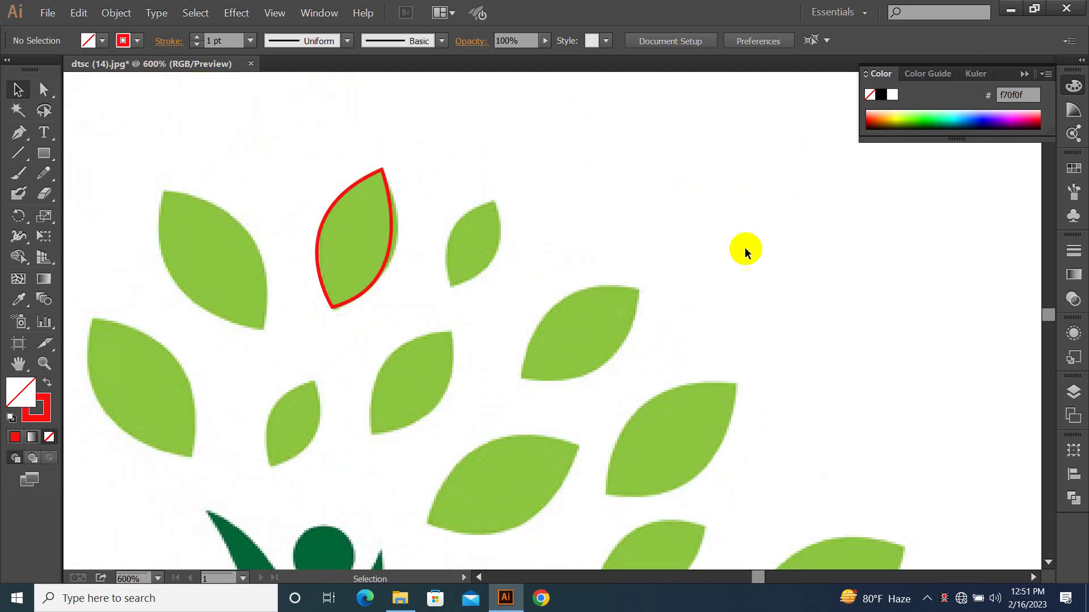
drag(729, 246, 603, 278)
Trace the leaf just above the large upper-right crown leaf with a closed two-point curved path stroked red, about 34 by 27 px.
click(19, 132)
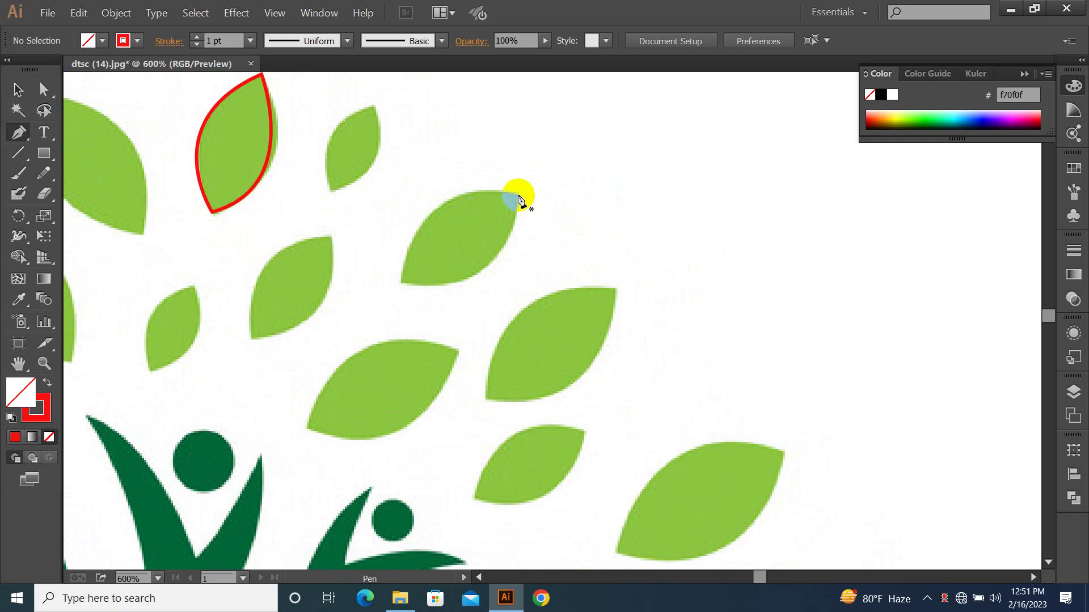
click(516, 193)
mouse_move(402, 283)
mouse_down()
mouse_move(355, 264)
mouse_move(268, 262)
mouse_move(277, 273)
mouse_up()
click(400, 284)
mouse_move(516, 193)
mouse_down()
mouse_move(654, 200)
mouse_move(628, 207)
mouse_up()
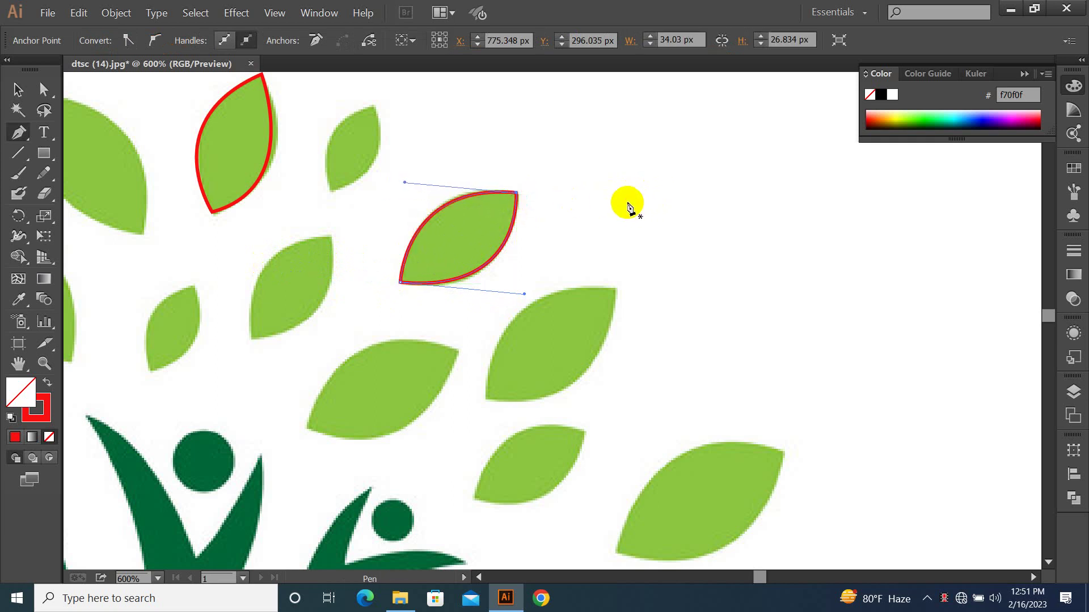
key(ctrl+minus)
drag(582, 287, 616, 232)
click(518, 299)
key(ctrl+z)
key(ctrl+z)
ctrl+click(535, 311)
Trace the large leaf directly below the outlined one with a closed two-point curved path stroked red, about 38 by 33 px.
click(518, 298)
drag(606, 224, 590, 352)
key(ctrl+equal)
key(ctrl+equal)
key(ctrl+equal)
key(ctrl+z)
mouse_move(370, 404)
mouse_down()
mouse_move(403, 427)
mouse_move(389, 406)
mouse_move(615, 243)
mouse_move(634, 198)
mouse_move(612, 216)
mouse_move(633, 227)
mouse_move(673, 194)
mouse_move(712, 214)
mouse_move(666, 240)
mouse_move(705, 194)
mouse_move(593, 170)
mouse_move(389, 291)
mouse_move(410, 394)
mouse_move(630, 180)
mouse_move(705, 208)
mouse_move(822, 199)
mouse_move(908, 211)
mouse_up()
key(ctrl+z)
key(space)
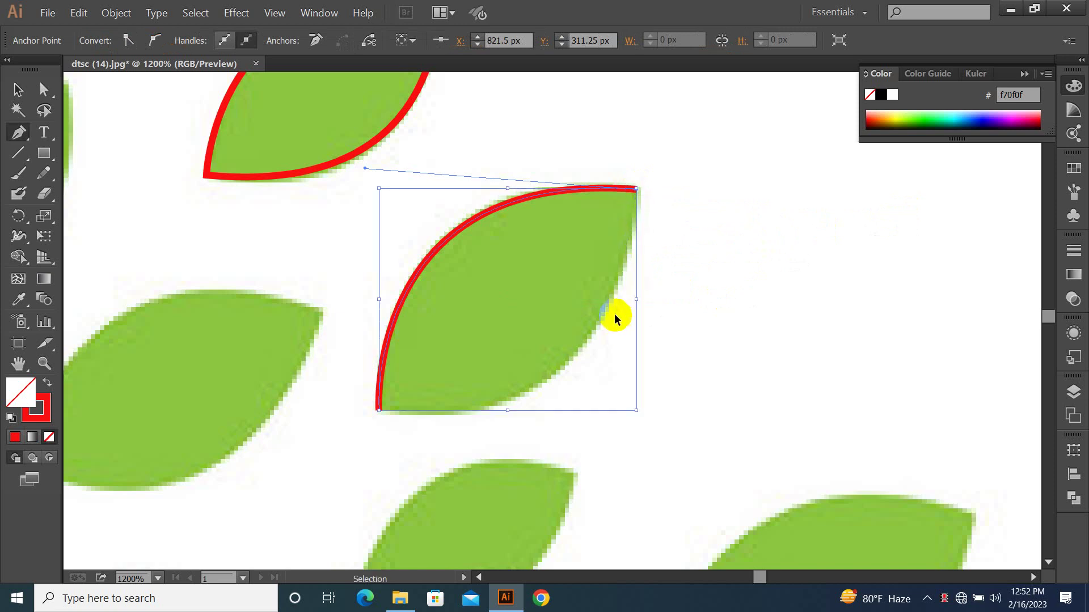
key(ctrl+minus)
drag(613, 311, 657, 245)
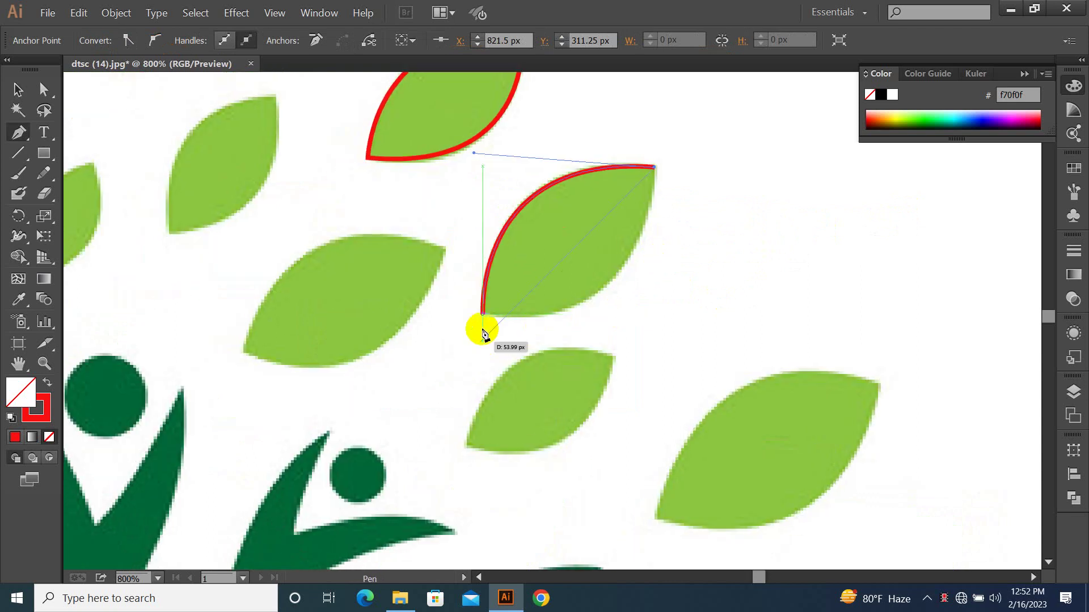
drag(482, 315, 318, 288)
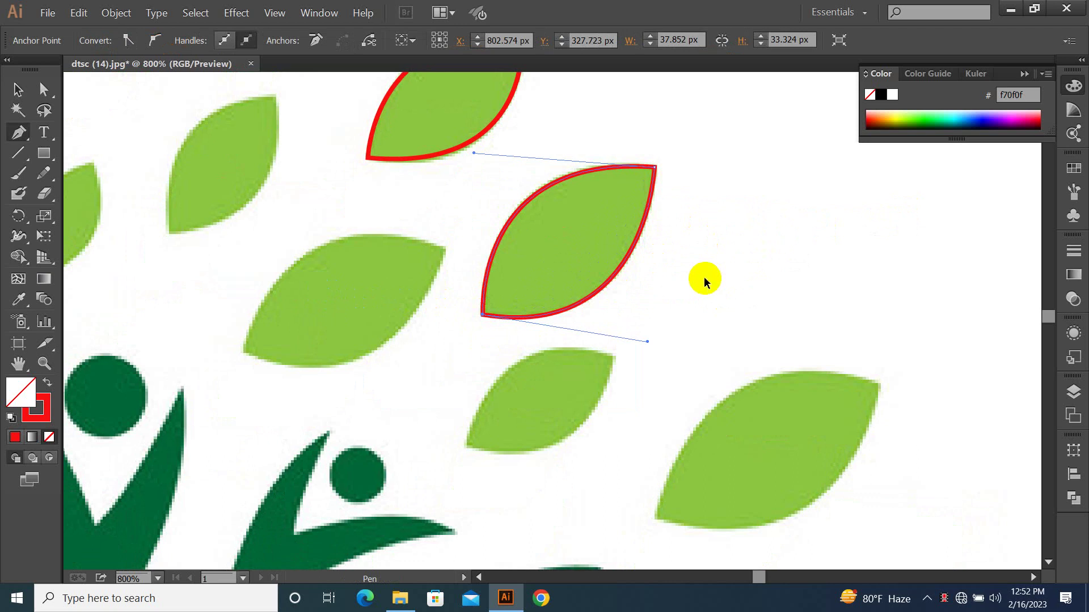
Start a red Pen path on the dark green figure right of the central one, curving from its upper tip along the outer edge to the lower tip.
key(ctrl+minus)
key(ctrl+minus)
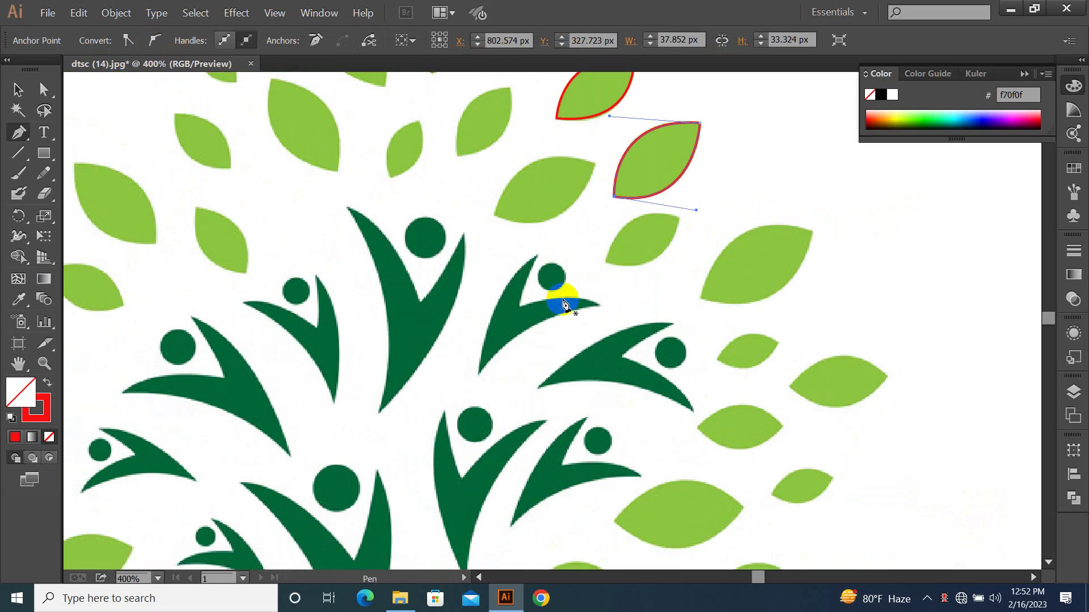
key(ctrl+minus)
key(ctrl+plus)
key(ctrl+plus)
key(ctrl+plus)
key(ctrl+plus)
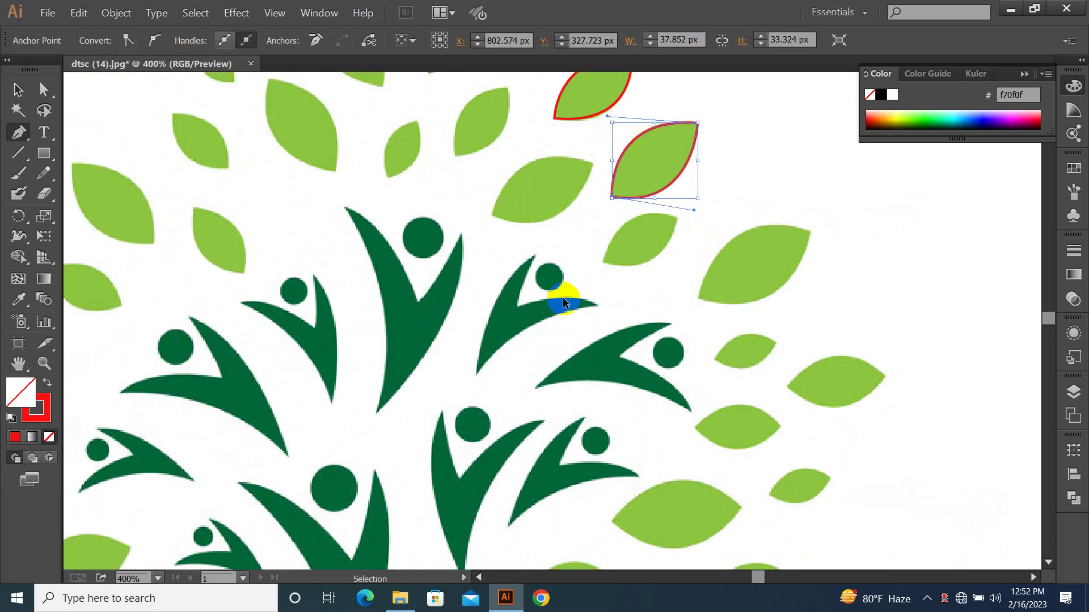
key(space)
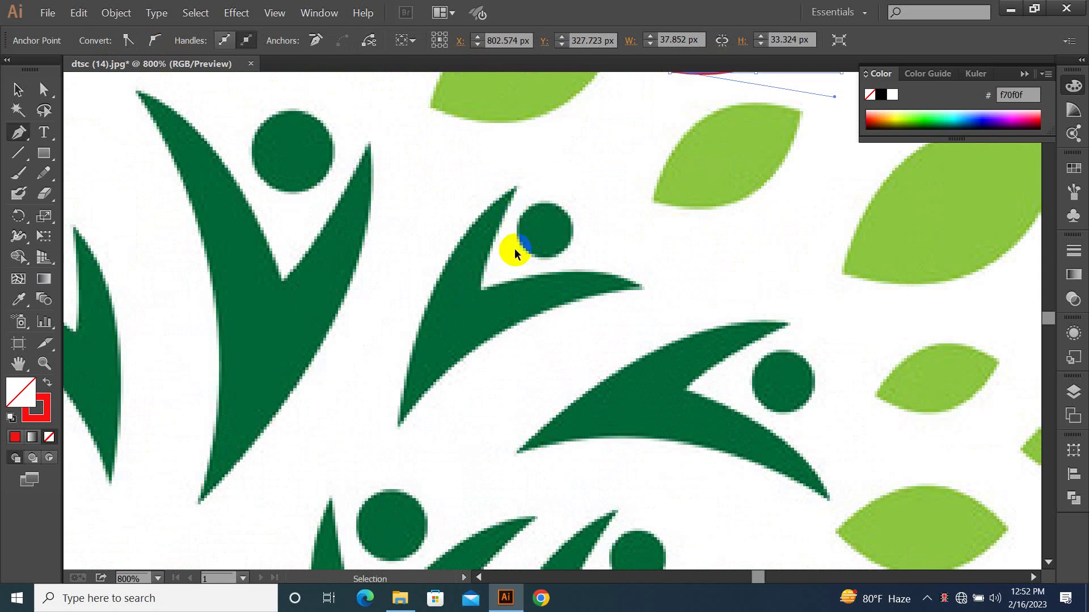
key(ctrl+minus)
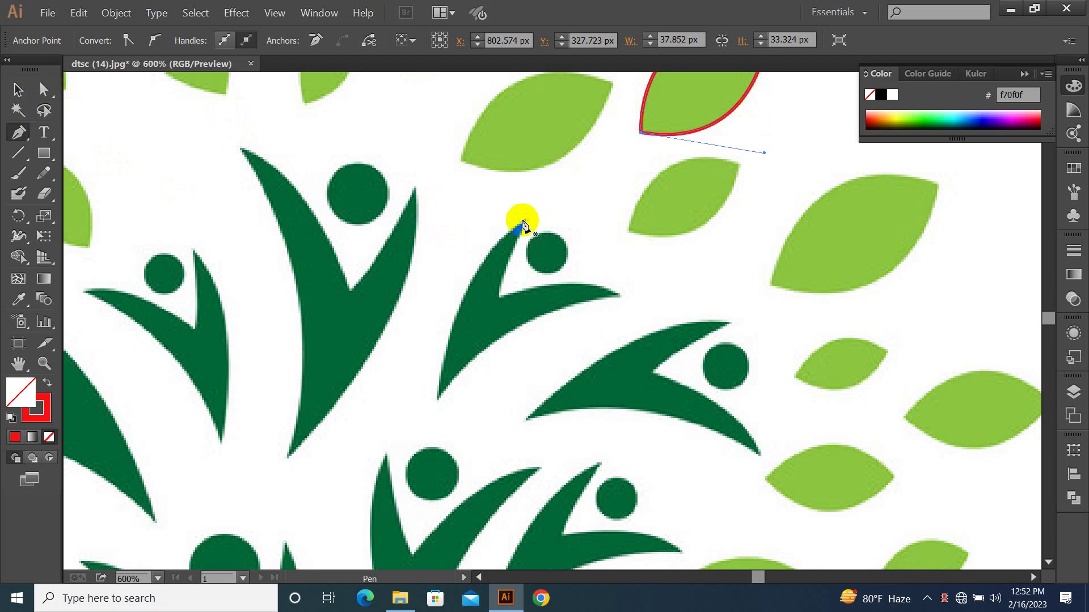
click(523, 223)
drag(453, 312, 448, 355)
drag(440, 393, 438, 406)
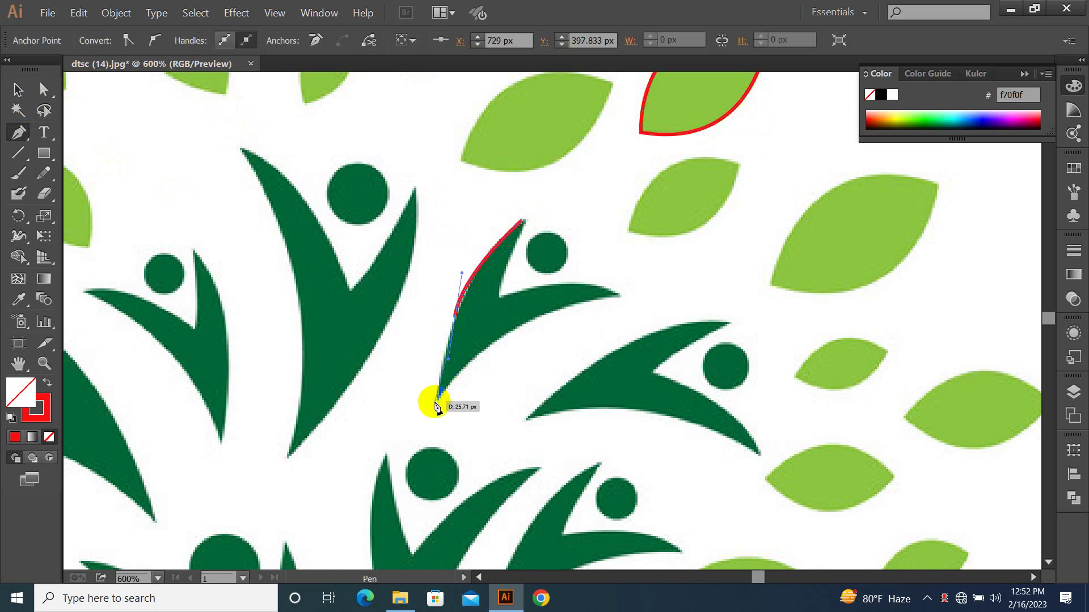
Continue the figure's path with curves along its lower edge to the right arm's tip and back onto that arm's upper edge.
drag(534, 317, 499, 298)
drag(435, 323, 436, 322)
key(ctrl+z)
mouse_move(568, 282)
mouse_down()
mouse_move(547, 296)
mouse_move(567, 289)
mouse_up()
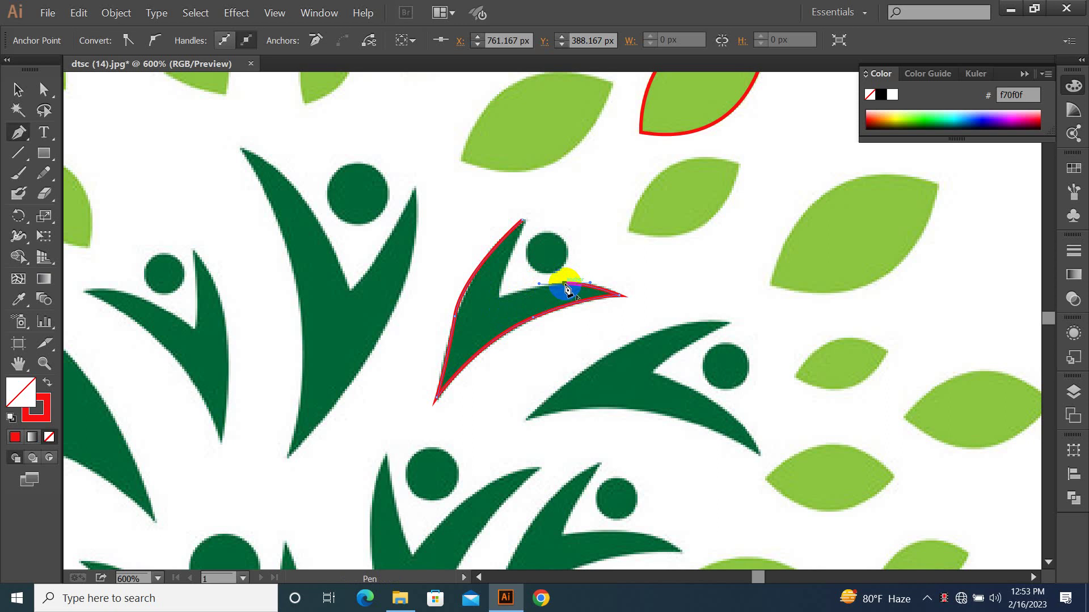
Try to close the figure's outline through the inner corner between its arms, and undo those segments.
drag(493, 309, 515, 312)
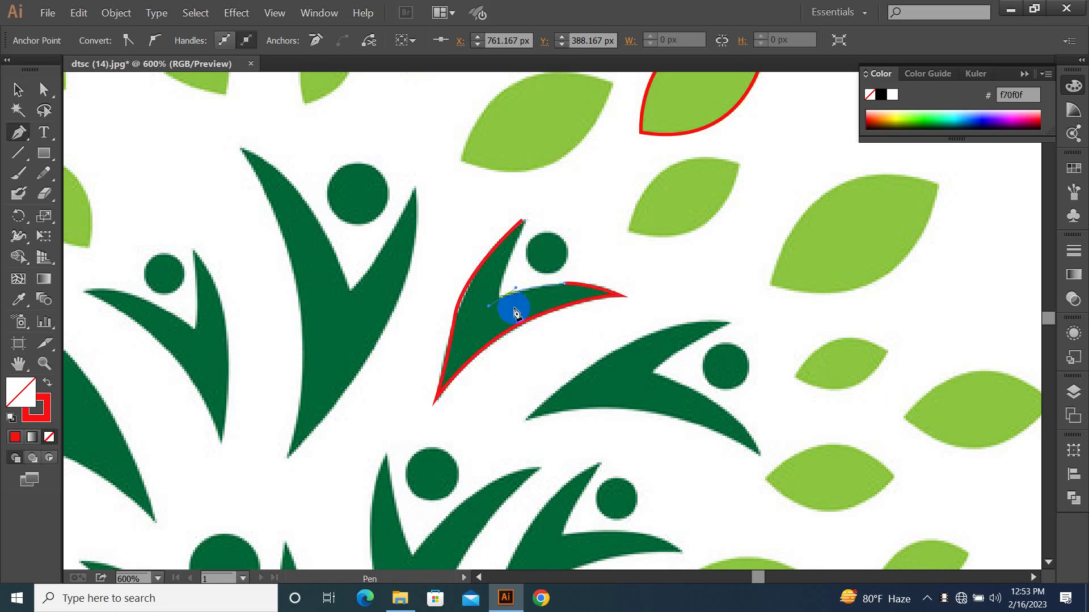
click(510, 257)
click(520, 220)
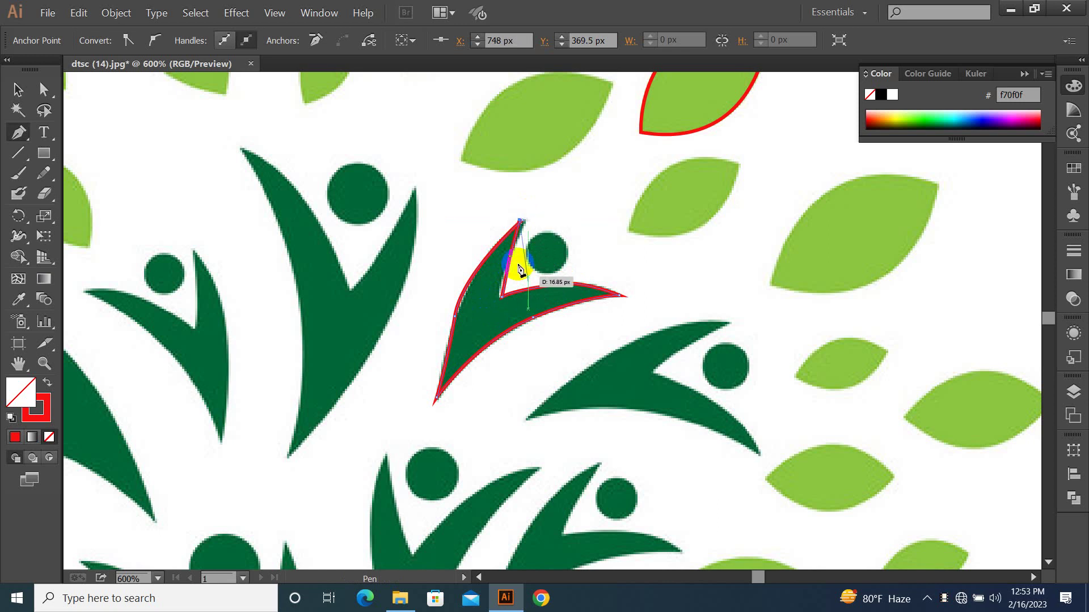
key(ctrl+z)
key(ctrl+z)
Add the curved segment to the corner between the figure's arms and close the path at its upper tip.
drag(497, 307, 499, 306)
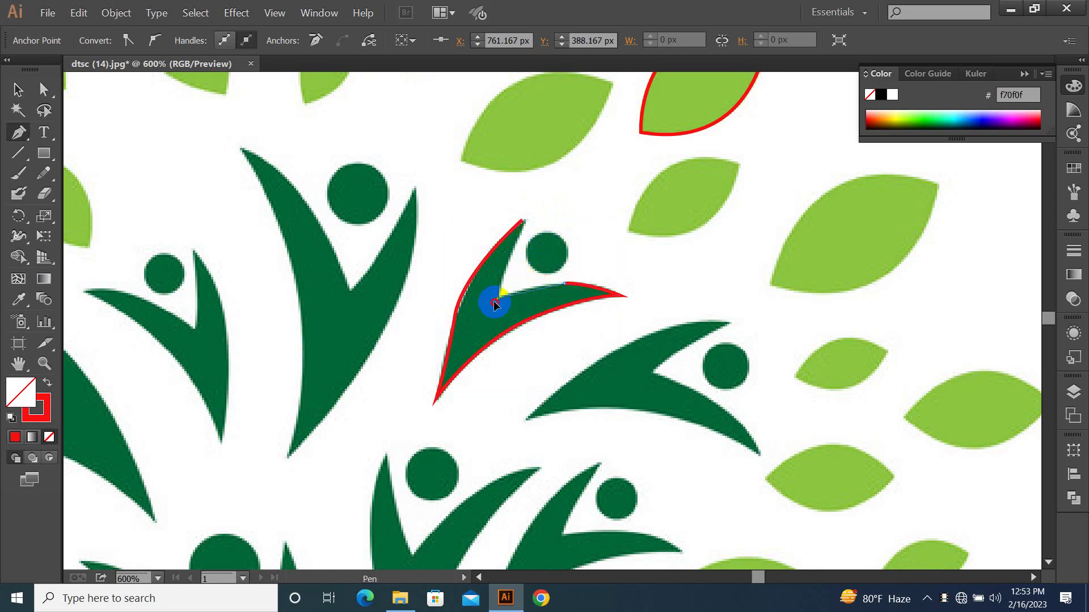
drag(502, 299, 528, 204)
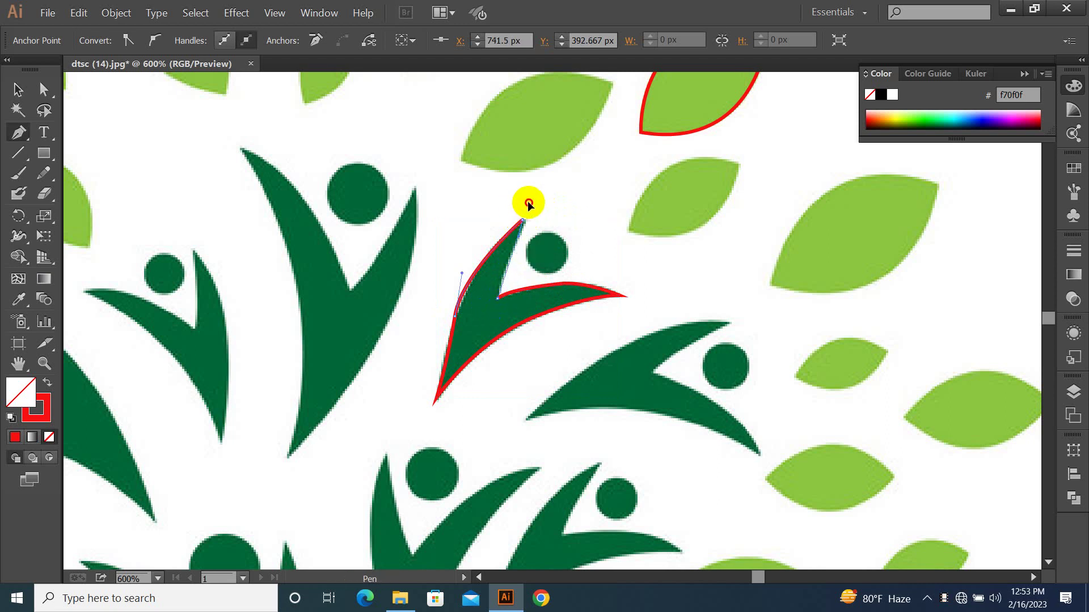
key(v)
drag(608, 280, 556, 280)
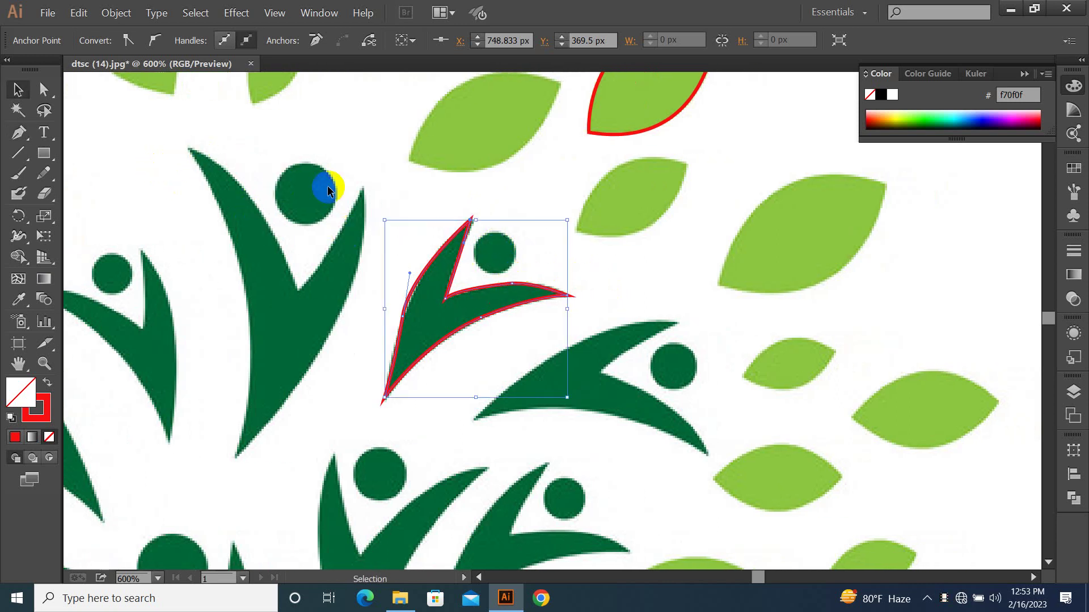
Draw a circle about 12 px across over the figure's head and swap its fill and stroke to make it solid red.
drag(44, 153, 159, 194)
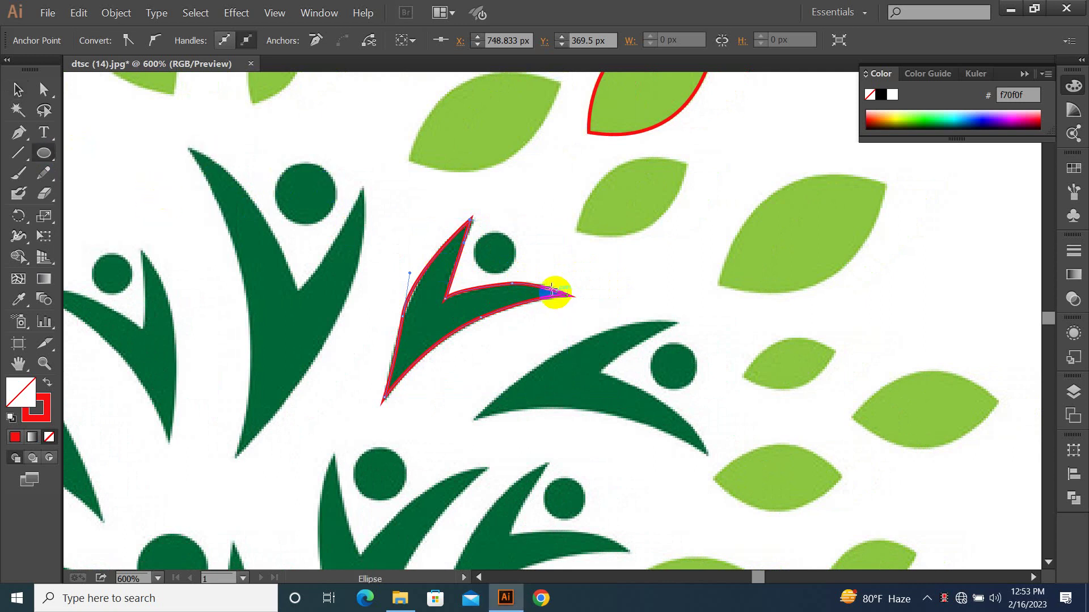
drag(487, 248, 517, 269)
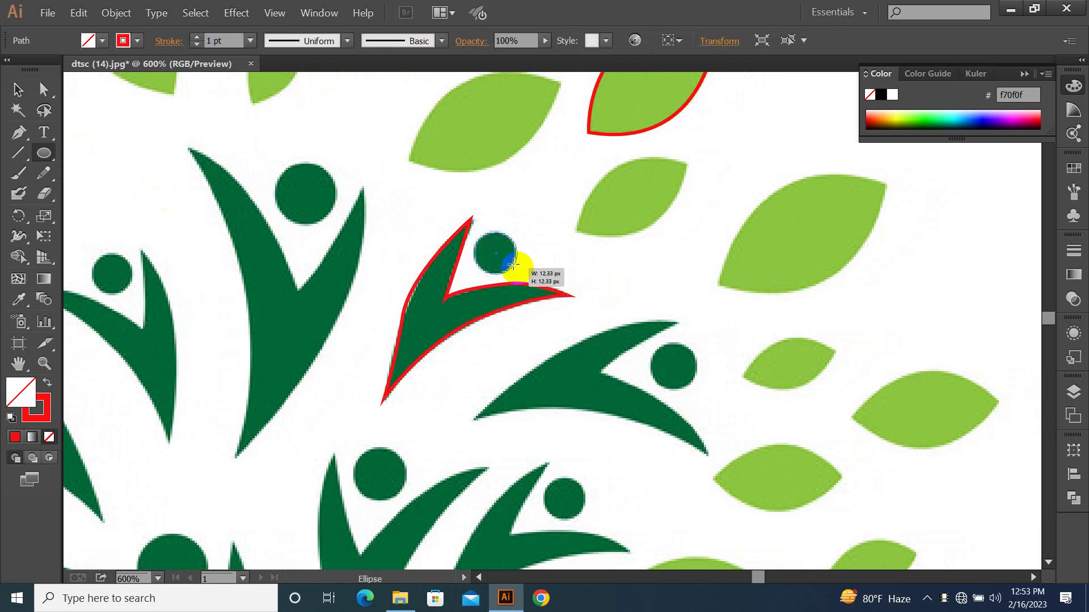
key(v)
key(shift+x)
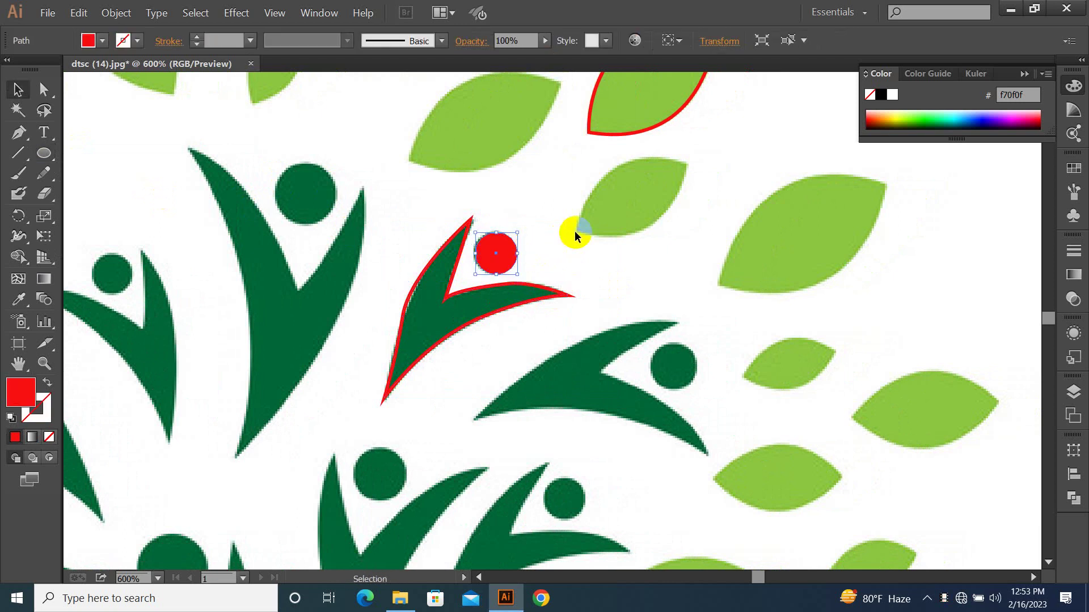
Review the red tracings against the leaves and figures of the tree crown.
key(ctrl+minus)
key(ctrl+minus)
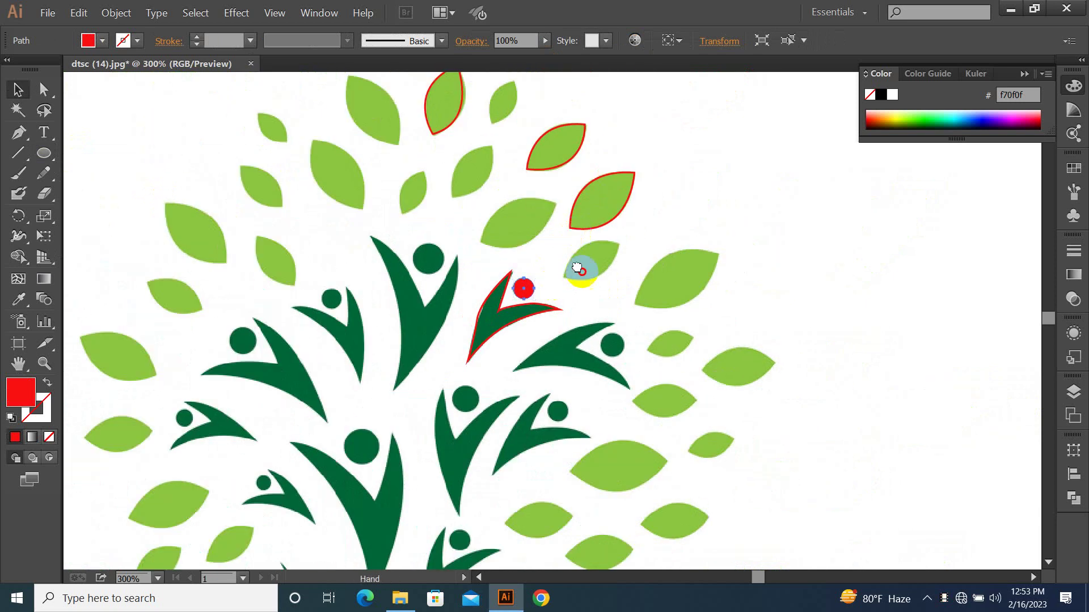
scroll(586, 272, left, 1)
drag(585, 272, 617, 244)
click(606, 250)
click(585, 249)
key(ctrl+plus)
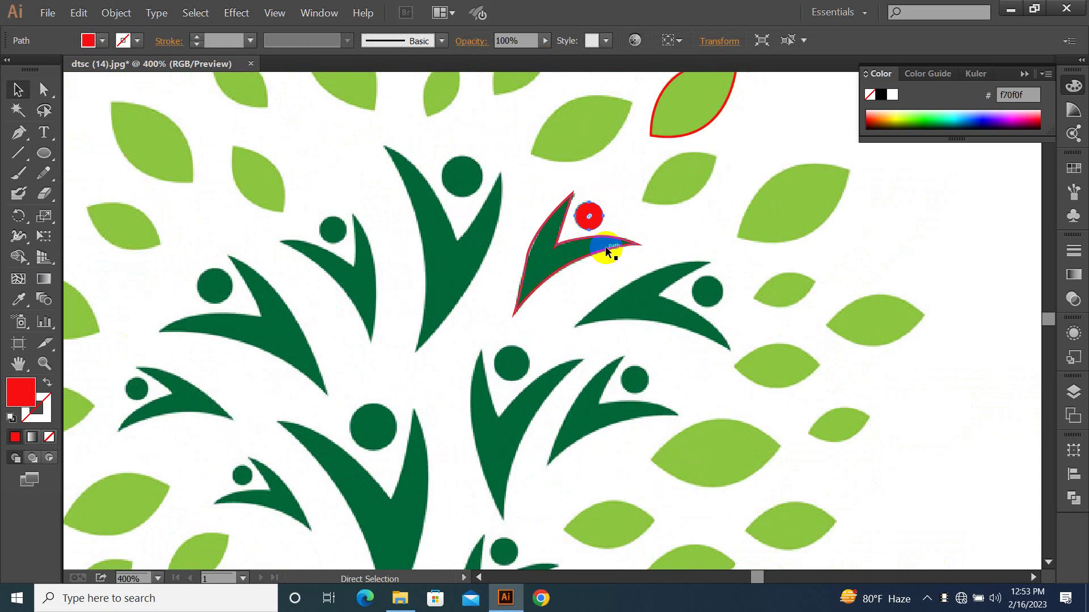
scroll(612, 282, down, 1)
scroll(611, 282, left, 1)
key(ctrl+minus)
key(ctrl+minus)
Select all the traced leaves, the figure and its head, move them onto the empty area beside the tree, and deselect them.
drag(603, 325, 554, 270)
drag(590, 265, 510, 376)
drag(328, 138, 755, 350)
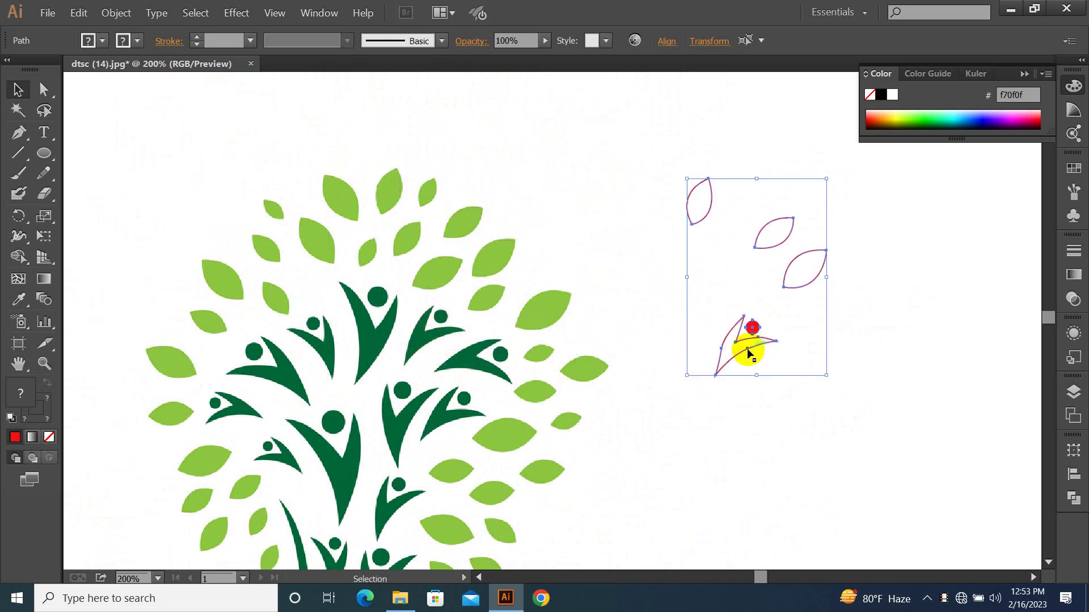
click(660, 308)
Select the three traced leaves and apply the light green fill sampled with the Eyedropper from a leaf of the tree.
drag(659, 167, 719, 194)
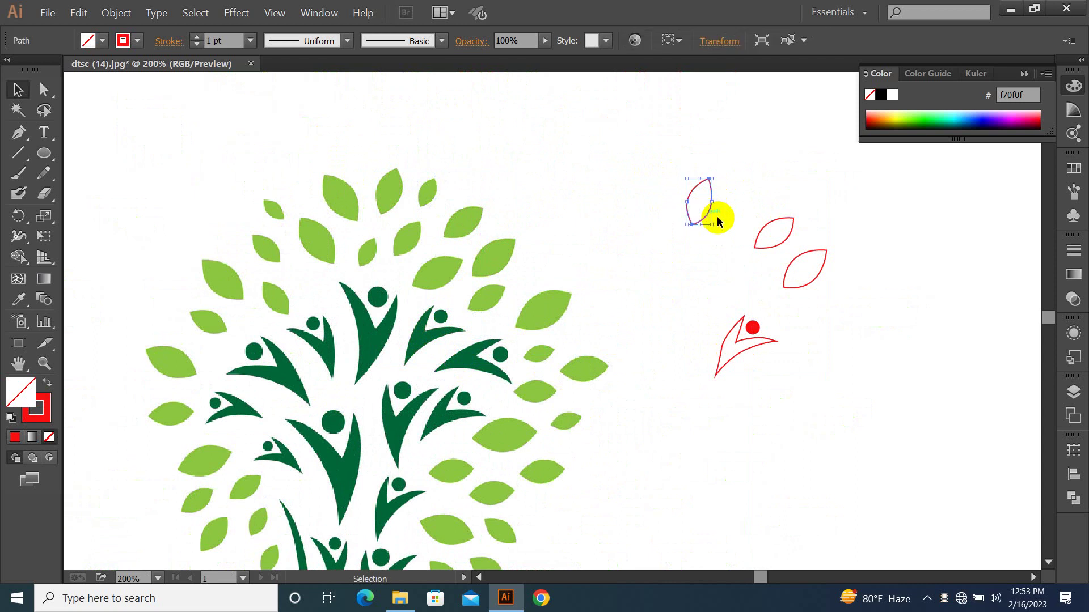
shift+click(770, 253)
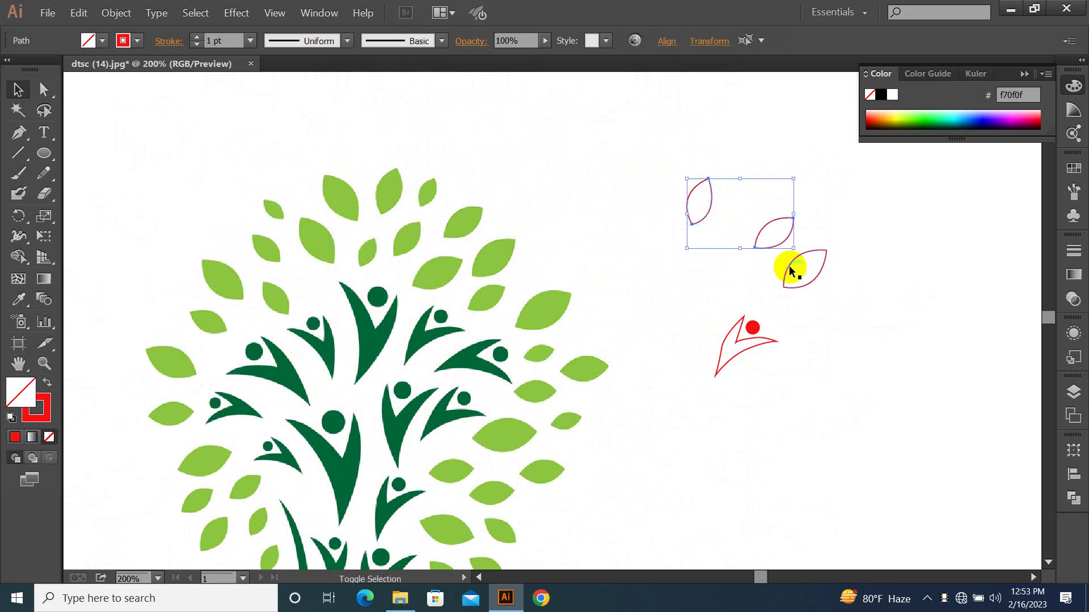
drag(675, 127, 833, 290)
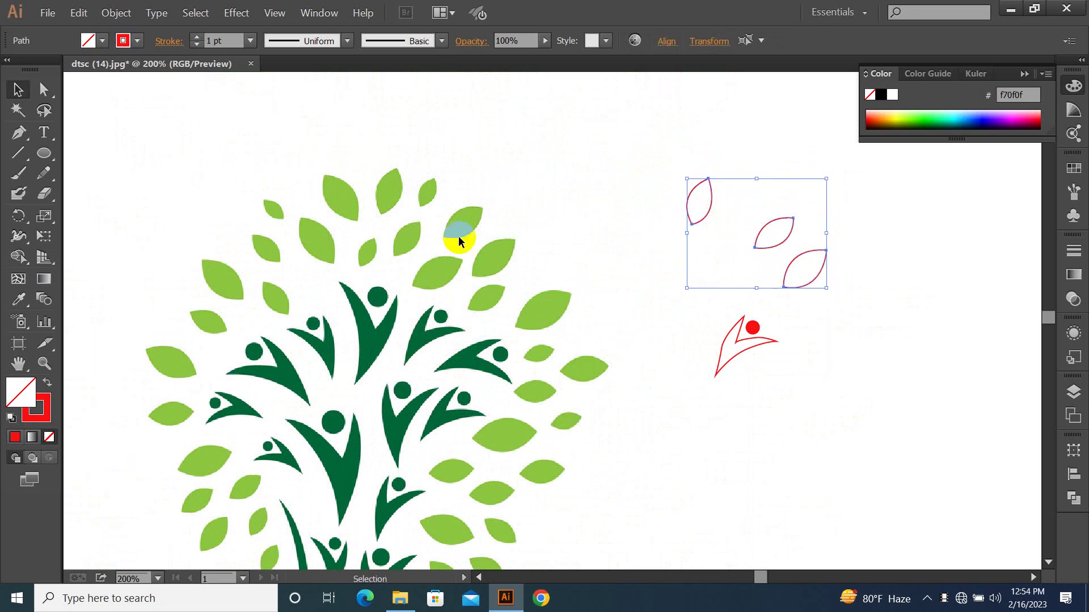
click(19, 299)
click(382, 194)
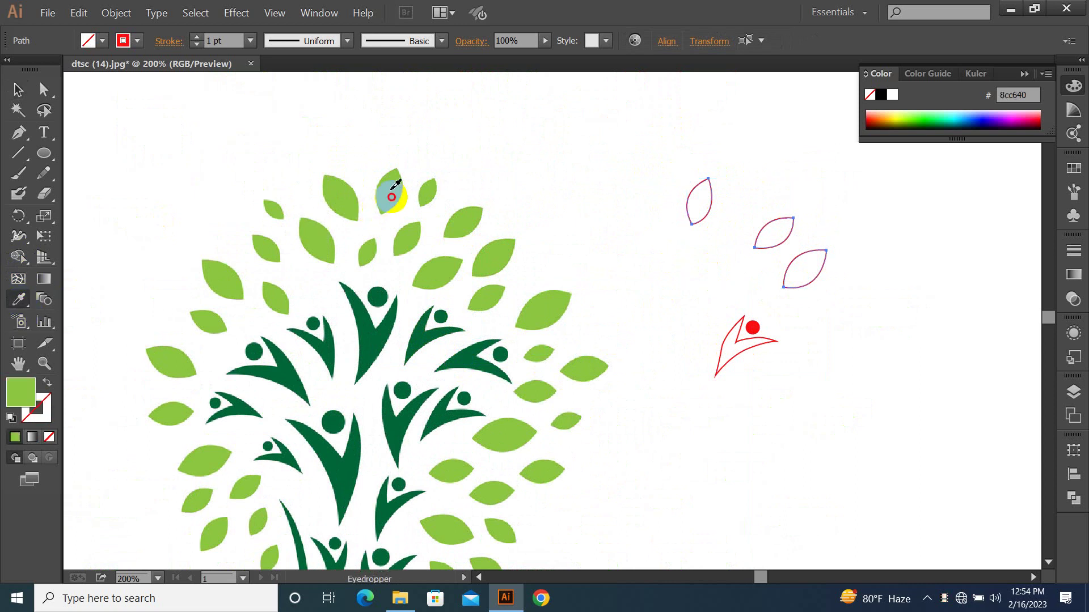
key(v)
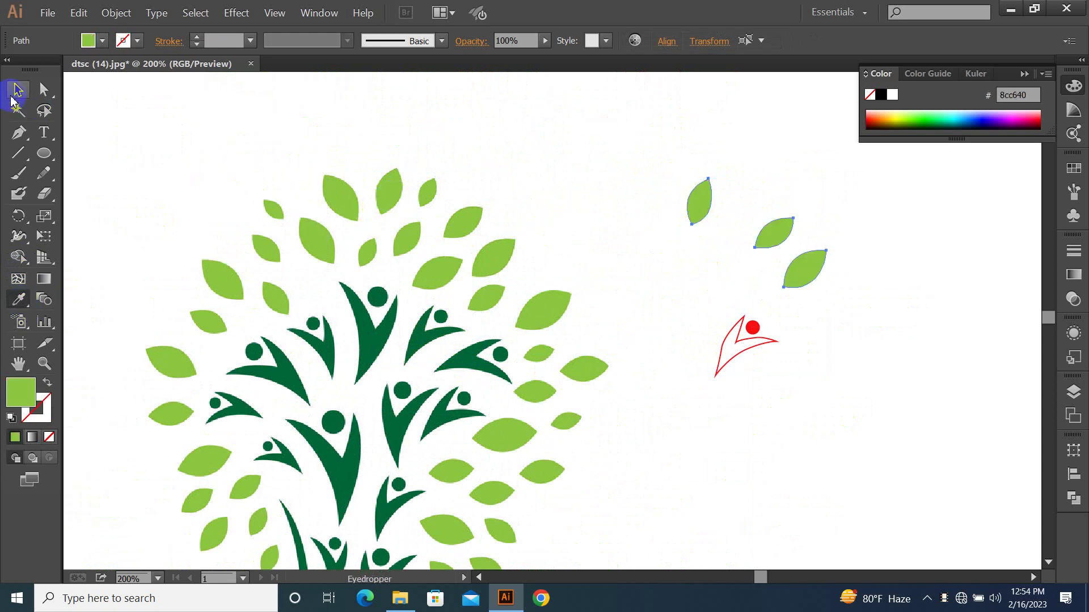
Select the traced figure's body and apply the dark green fill sampled from a figure in the tree.
drag(630, 168, 819, 399)
drag(688, 347, 743, 396)
click(22, 310)
click(369, 340)
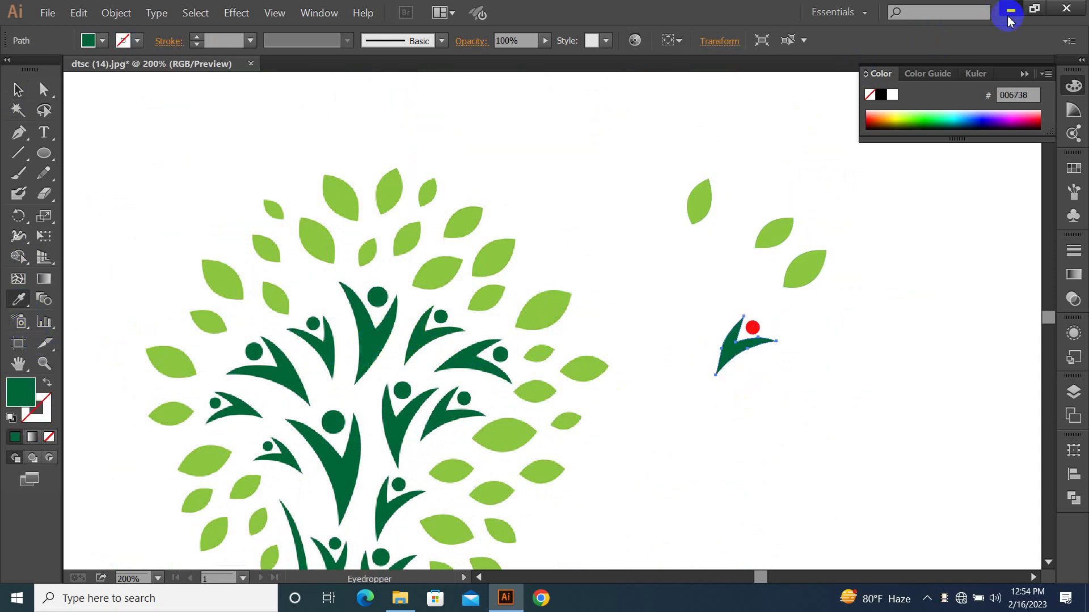
Switch to File Explorer and examine the sample logos in the LOGO folder for further practice images.
click(1007, 8)
drag(1041, 451, 566, 476)
click(401, 598)
double_click(303, 207)
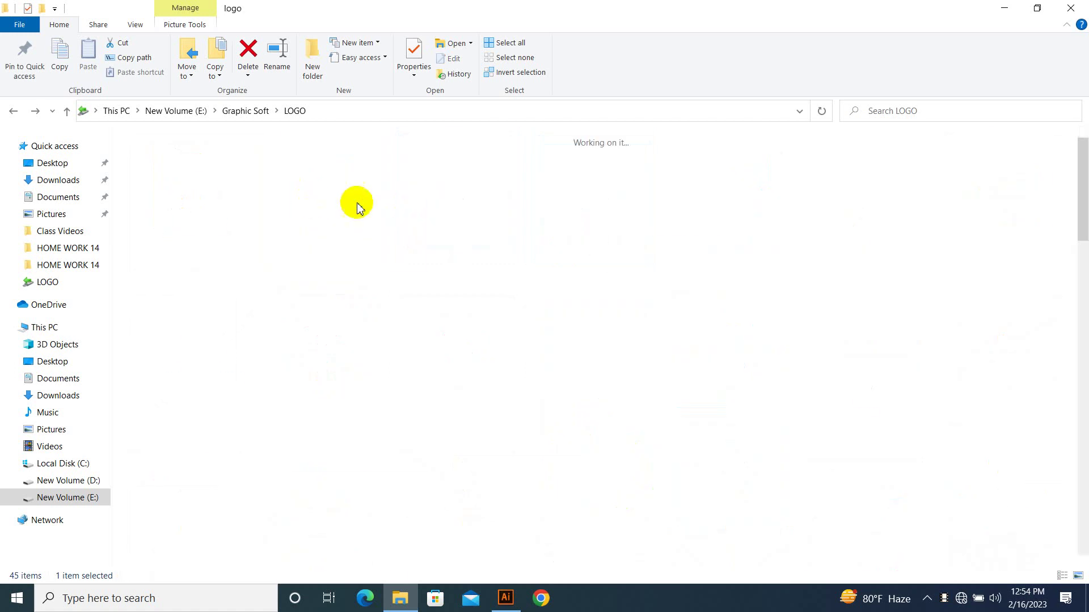
key(alt+Left)
scroll(661, 345, down, 5)
scroll(661, 345, up, 5)
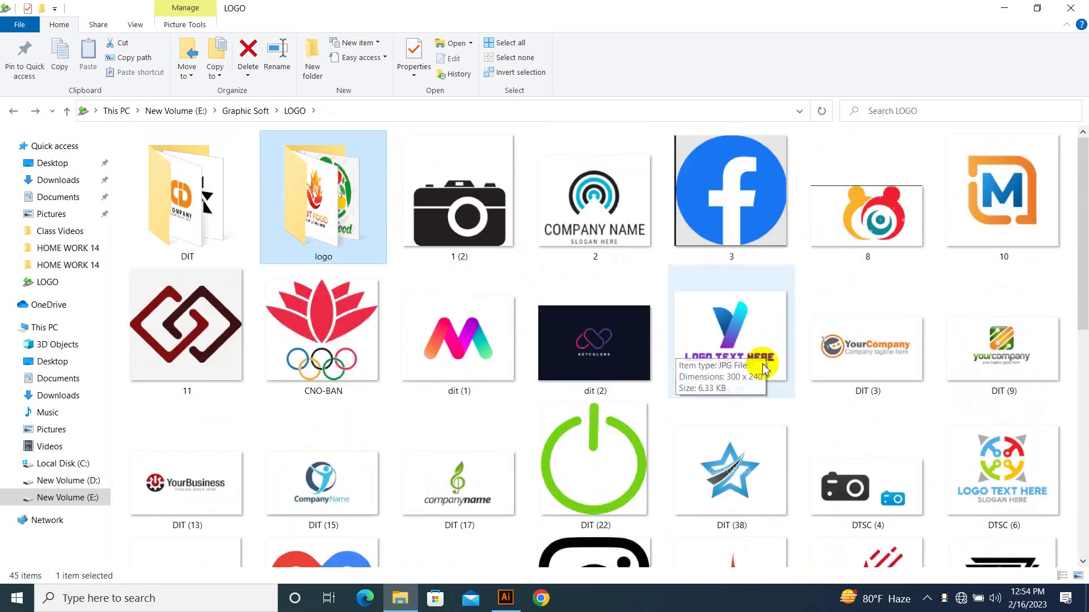
click(718, 438)
scroll(700, 406, down, 3)
scroll(471, 359, down, 3)
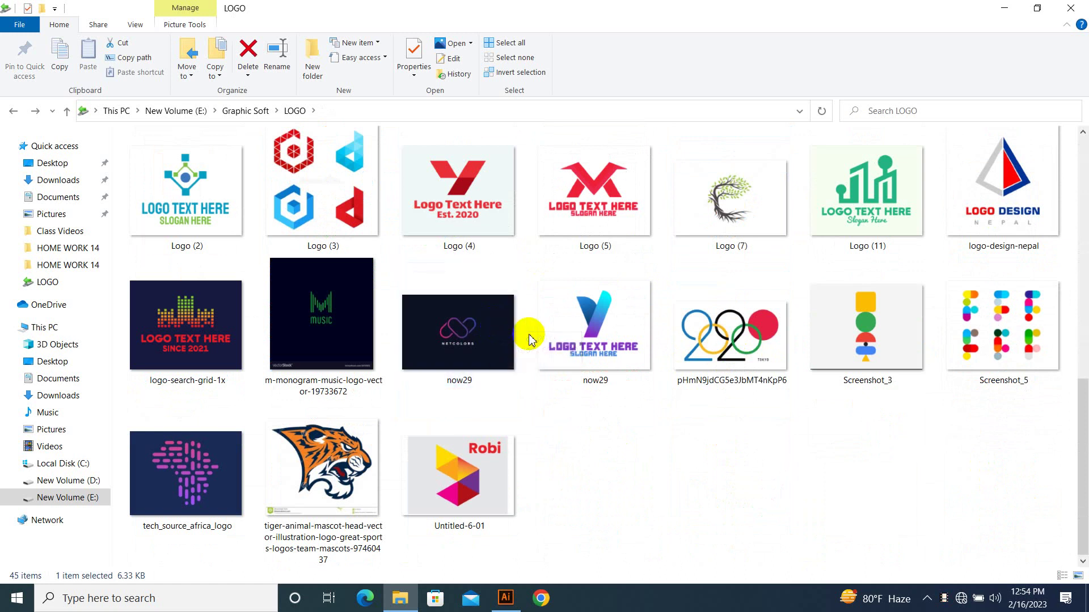
scroll(527, 336, up, 5)
scroll(740, 347, down, 5)
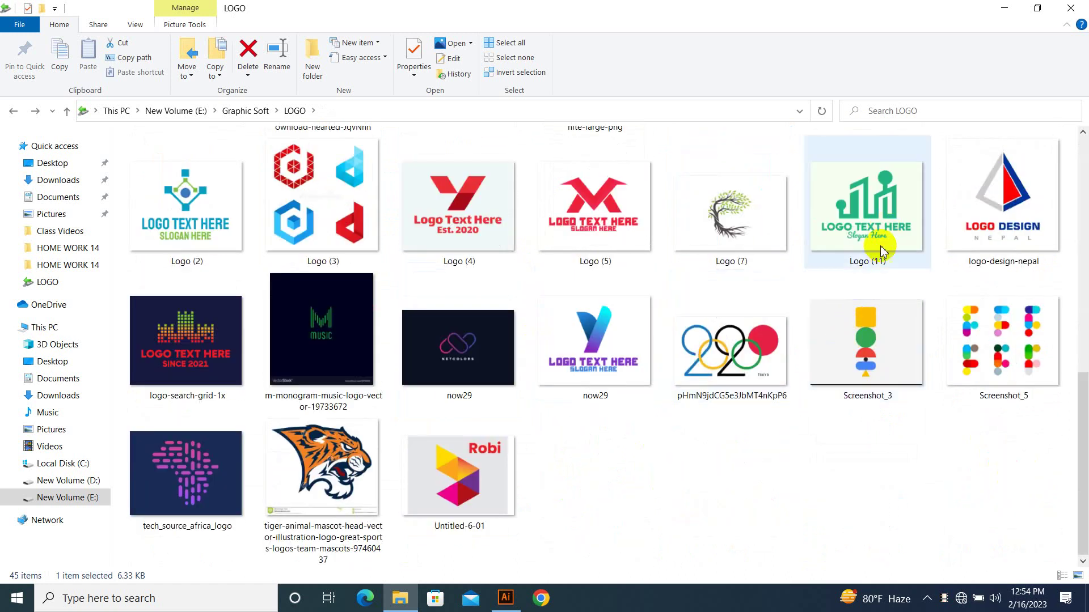
scroll(875, 242, up, 3)
click(877, 311)
scroll(709, 340, up, 4)
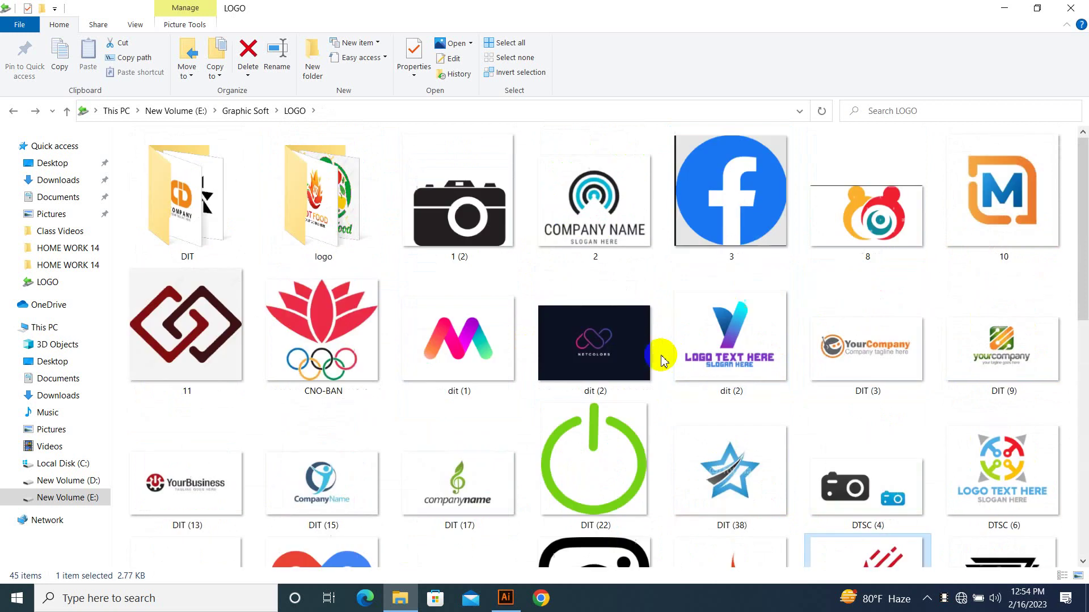
Open the logo subfolder and place a copy of the dtsc (6) image on the desktop.
click(288, 211)
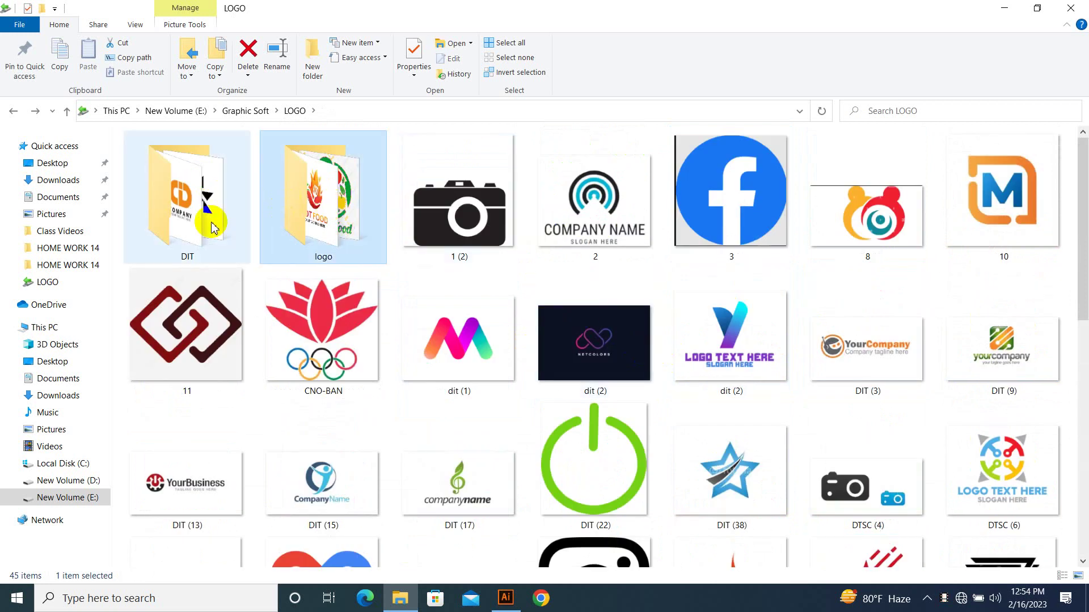
double_click(301, 218)
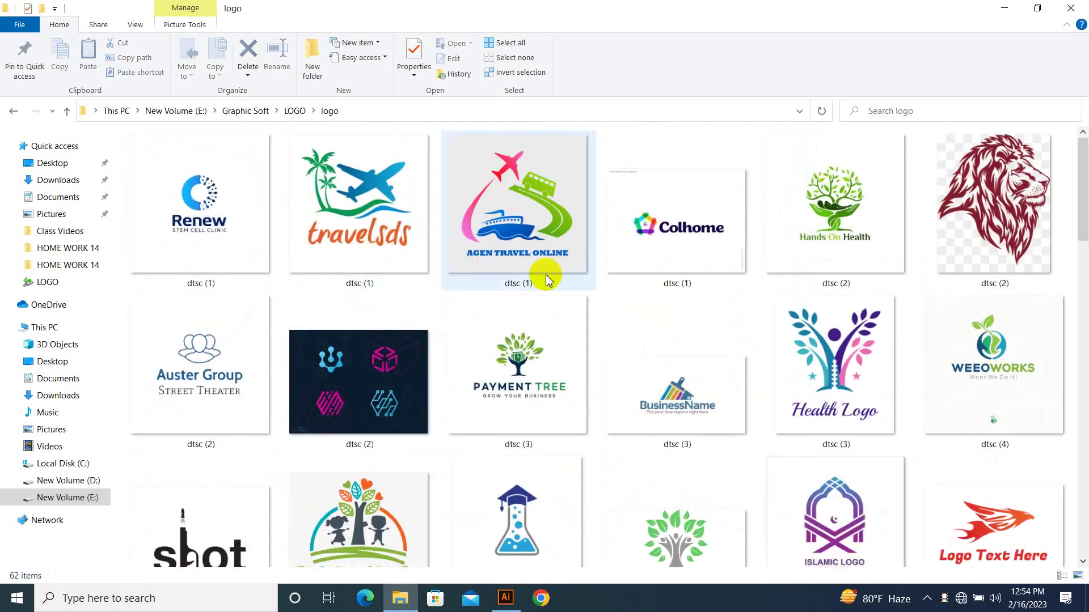
scroll(546, 277, down, 3)
scroll(547, 277, down, 3)
click(997, 196)
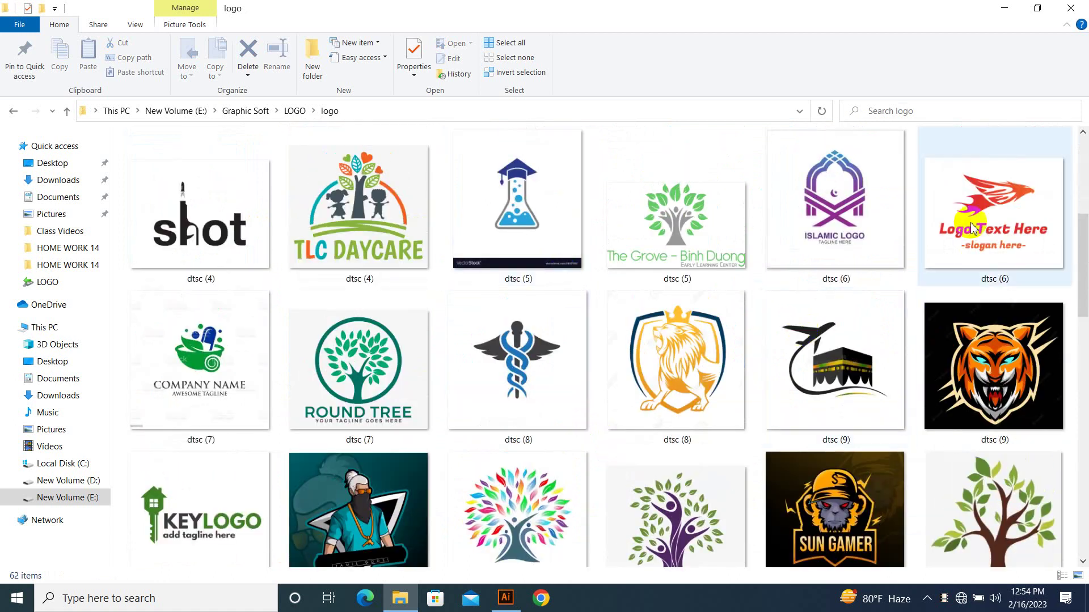
drag(1083, 604, 516, 335)
Return to the logo subfolder and look through the rest of its images down to the end.
click(400, 598)
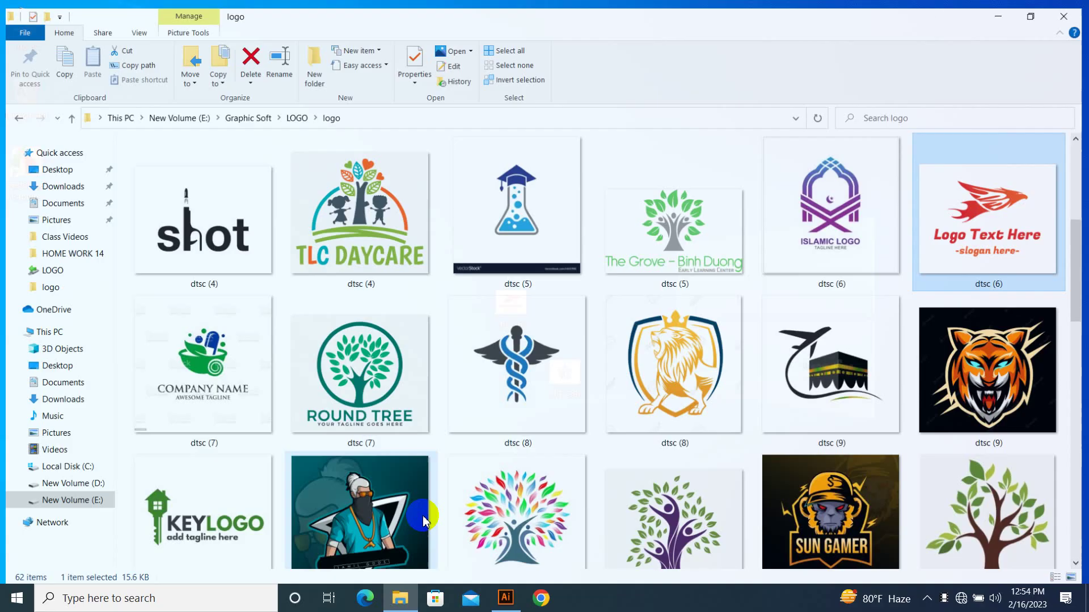
scroll(439, 384, down, 1)
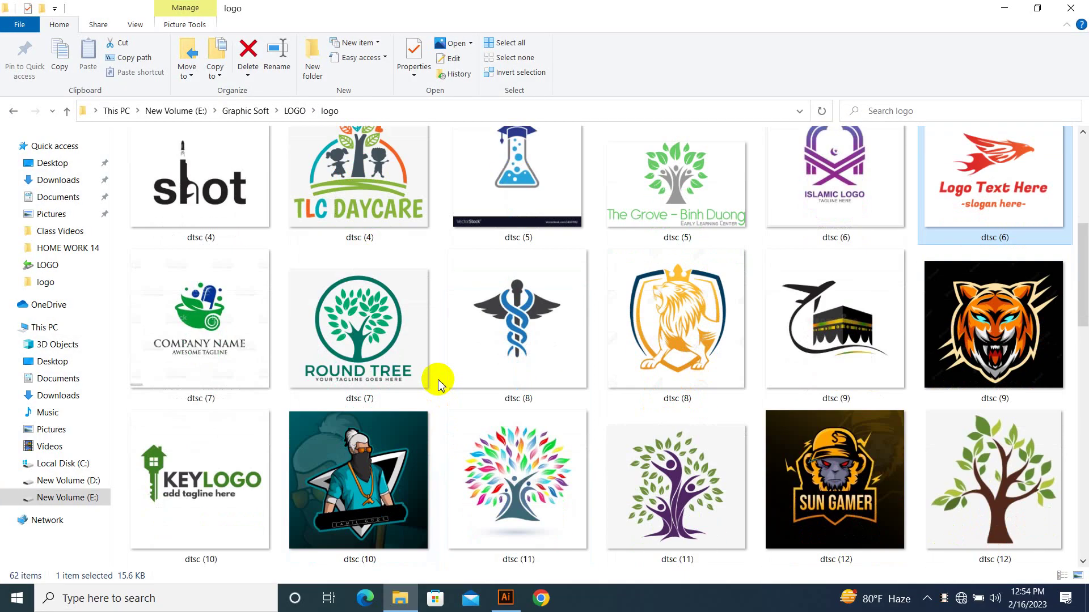
scroll(439, 380, down, 4)
scroll(737, 431, down, 2)
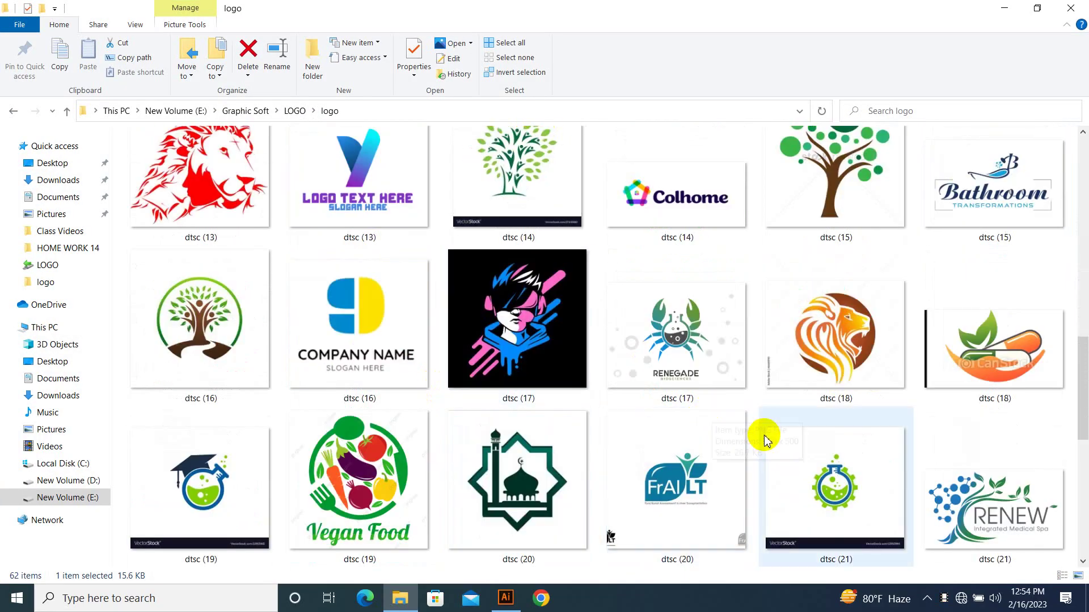
scroll(681, 409, down, 4)
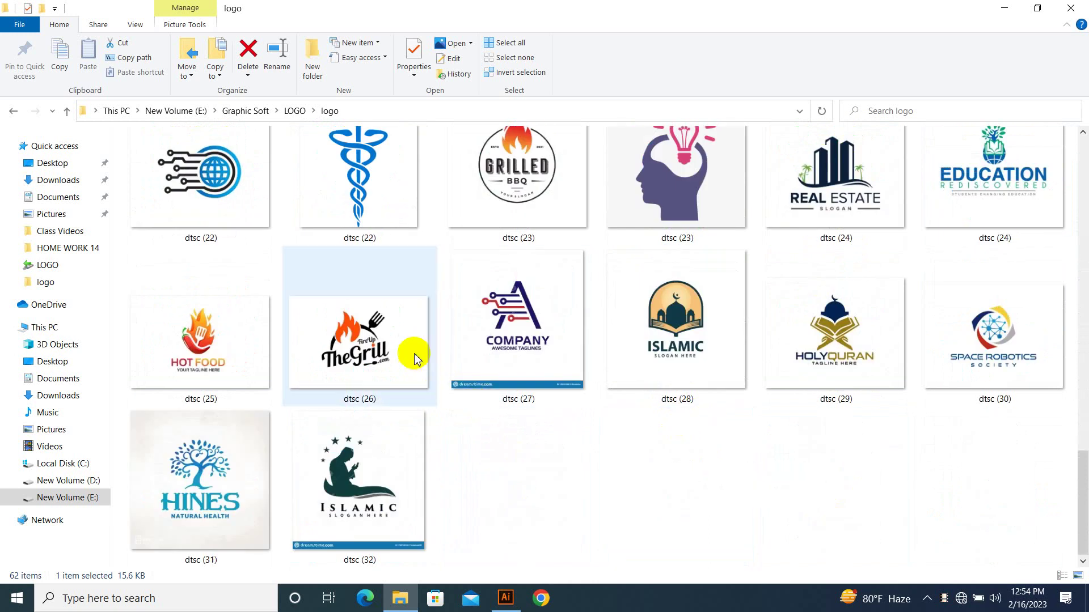
Open the DIT subfolder of LOGO and examine its sample logos, including the screenshot and logo-search-grid images.
key(alt+Up)
double_click(199, 196)
scroll(581, 349, down, 3)
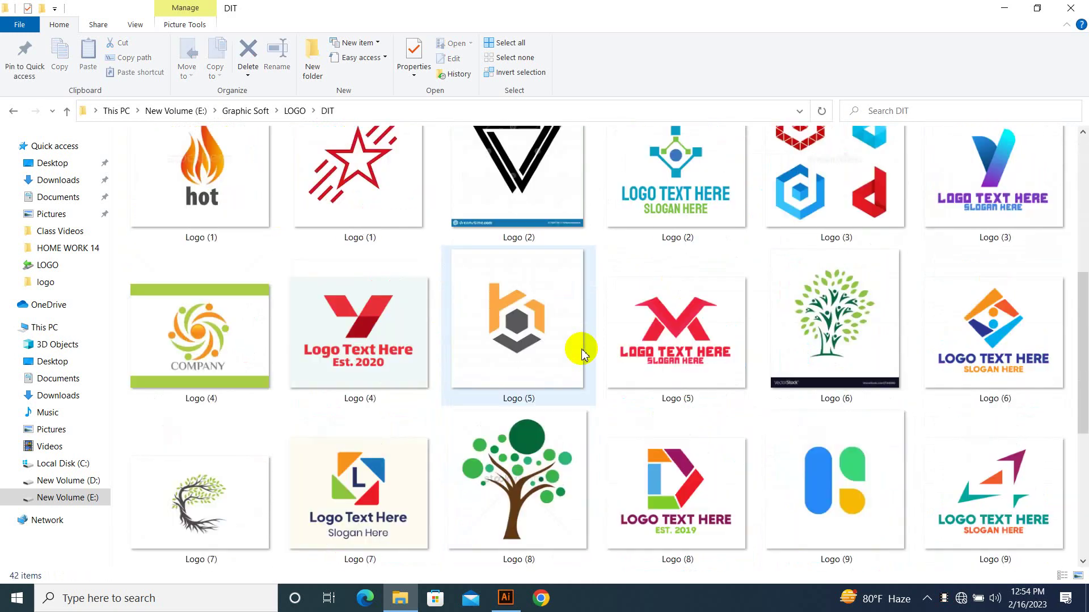
scroll(580, 348, down, 3)
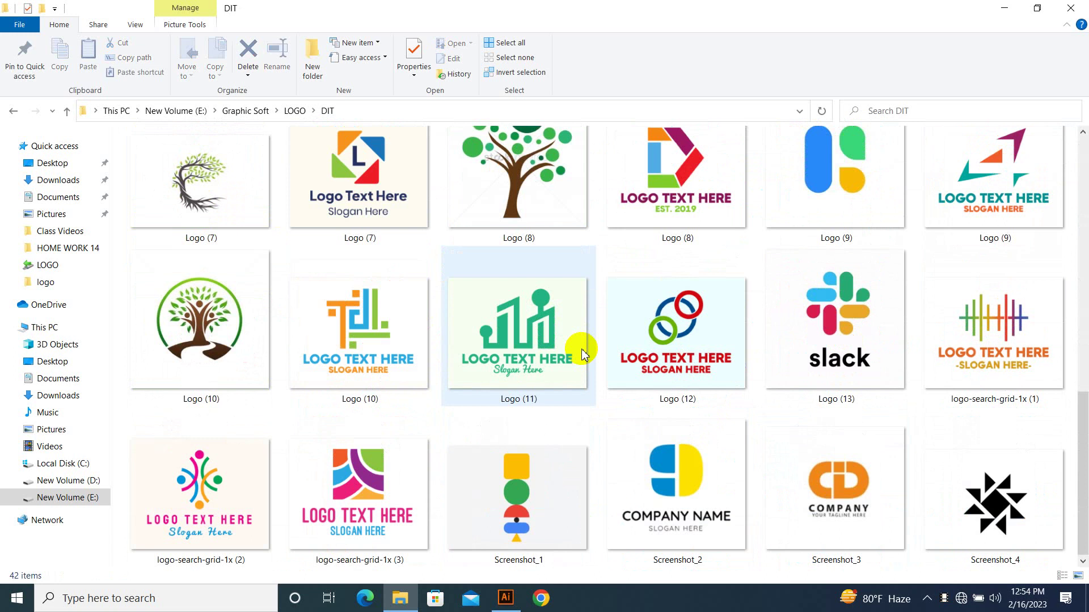
click(930, 518)
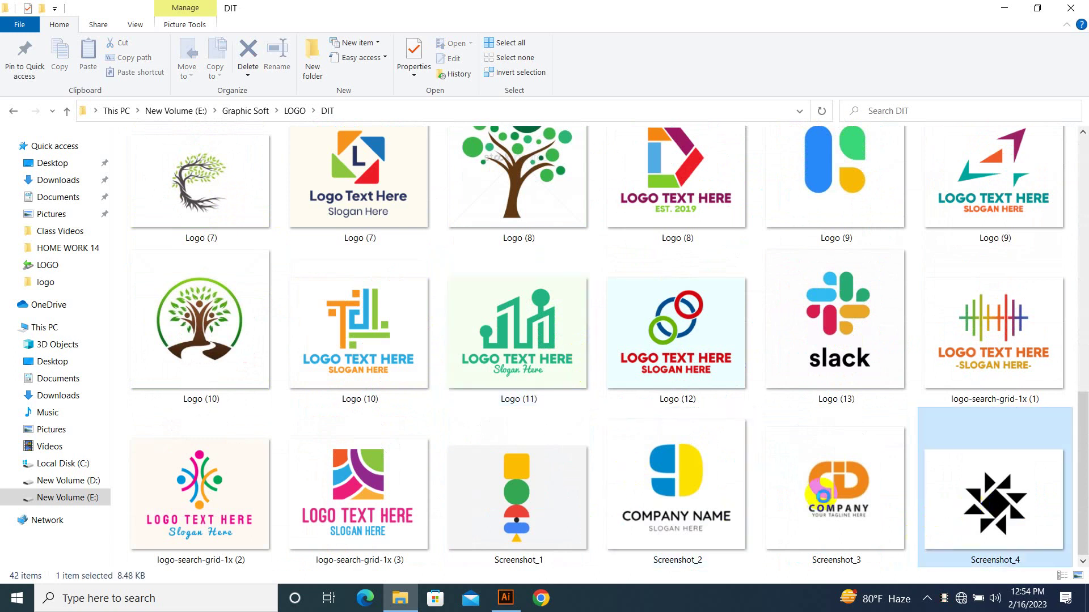
click(674, 496)
click(359, 488)
click(233, 491)
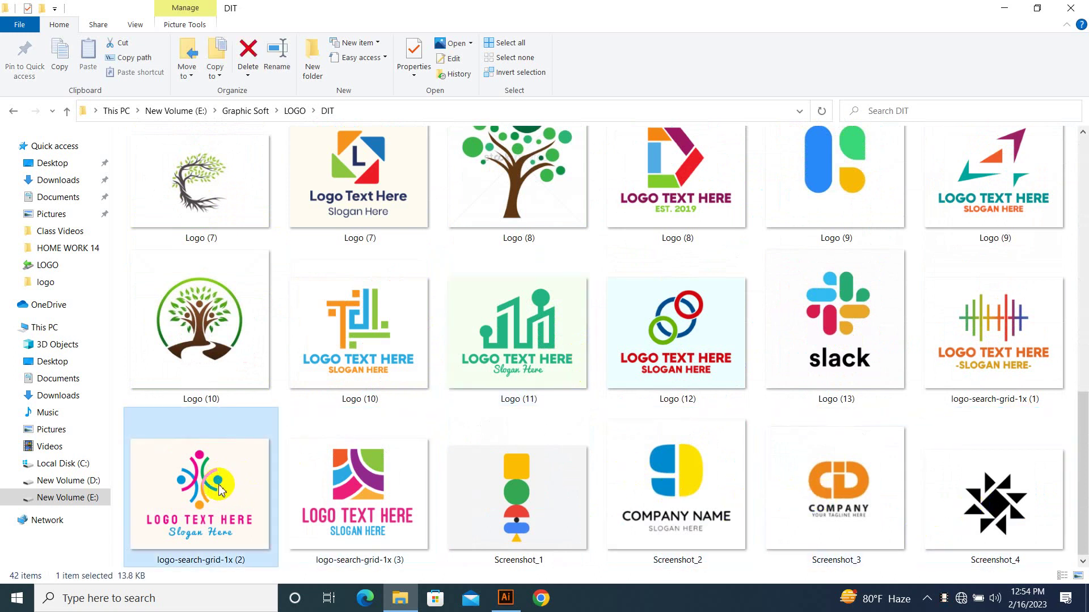
click(967, 323)
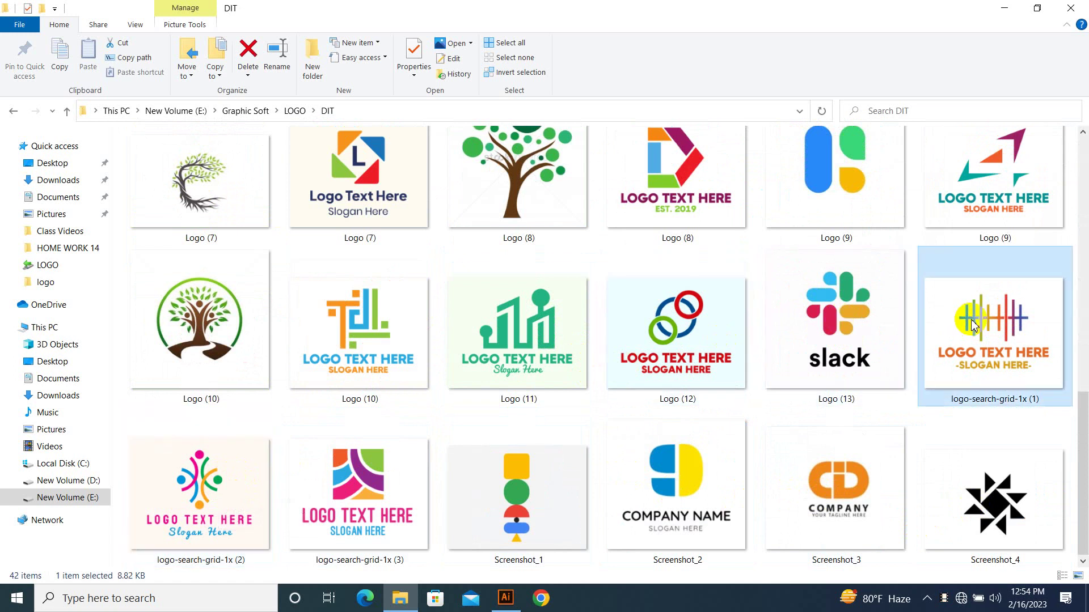
Place a copy of the Logo (8) tree image from the DIT folder on the desktop.
scroll(931, 321, up, 1)
click(562, 225)
drag(545, 218, 587, 303)
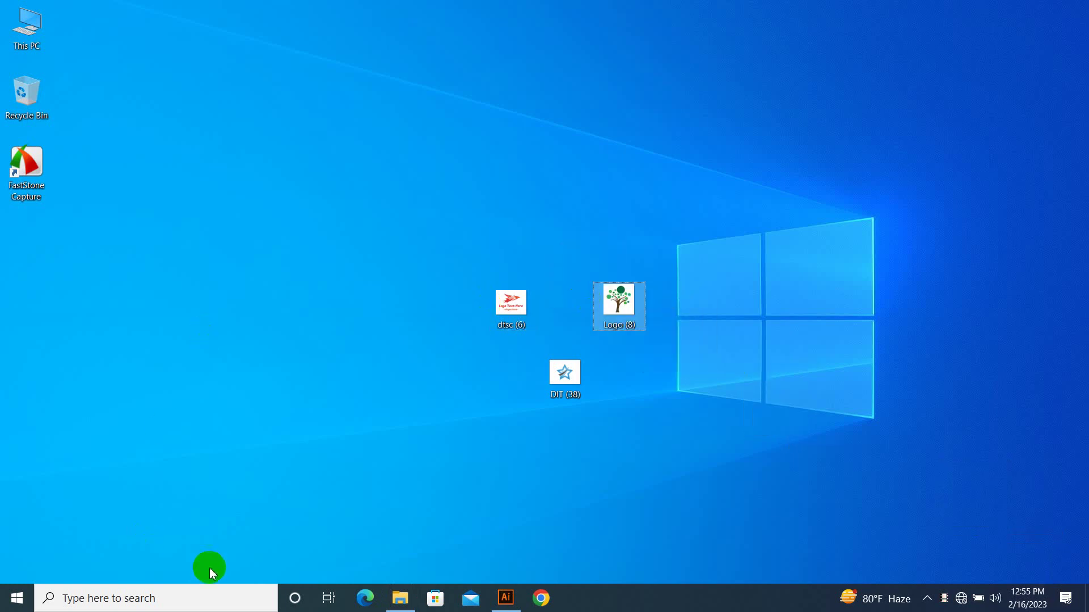
Return to the DIT folder and review its logos from the flags at the start to the last screenshots.
click(404, 600)
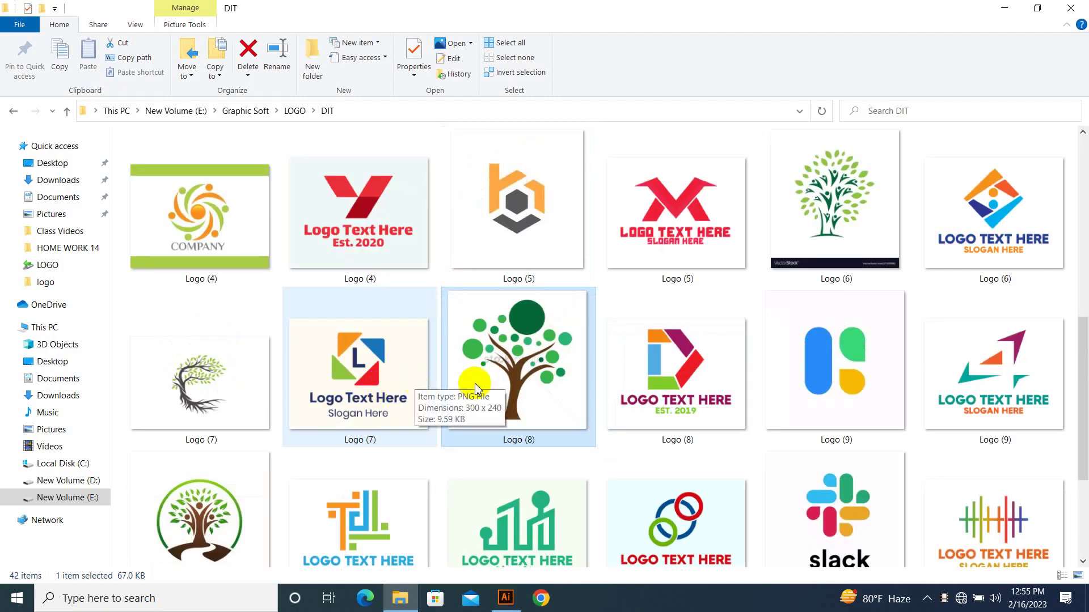
scroll(487, 385, down, 3)
scroll(549, 417, up, 6)
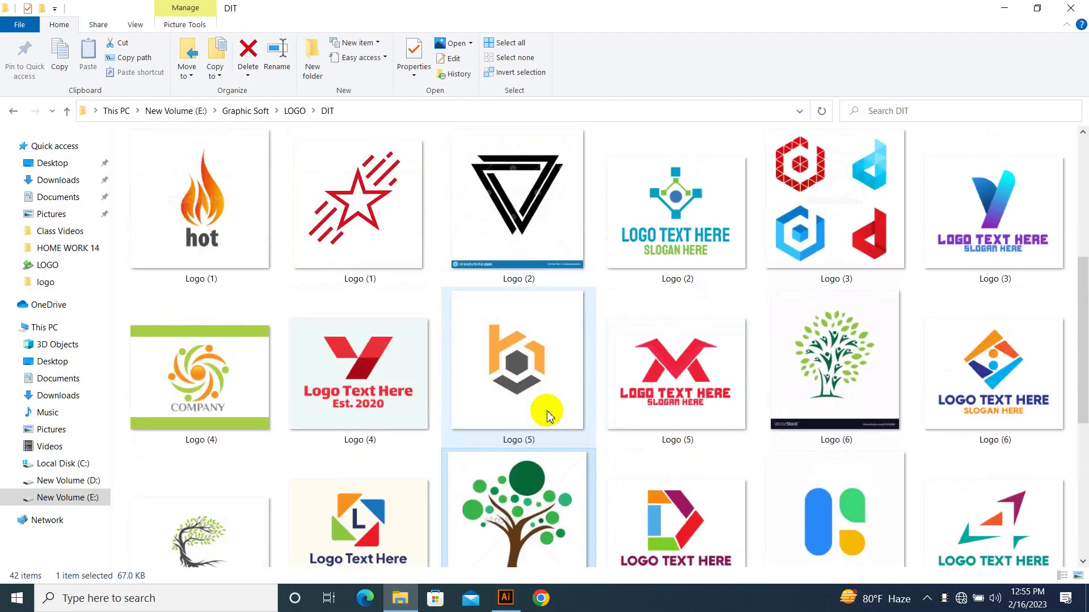
scroll(549, 417, up, 3)
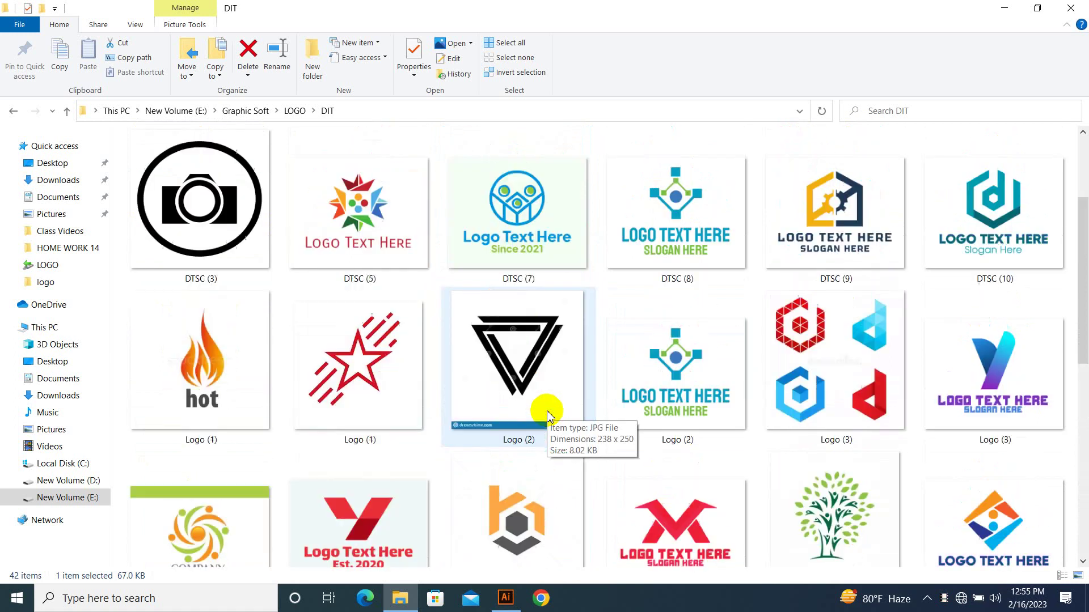
scroll(549, 417, up, 3)
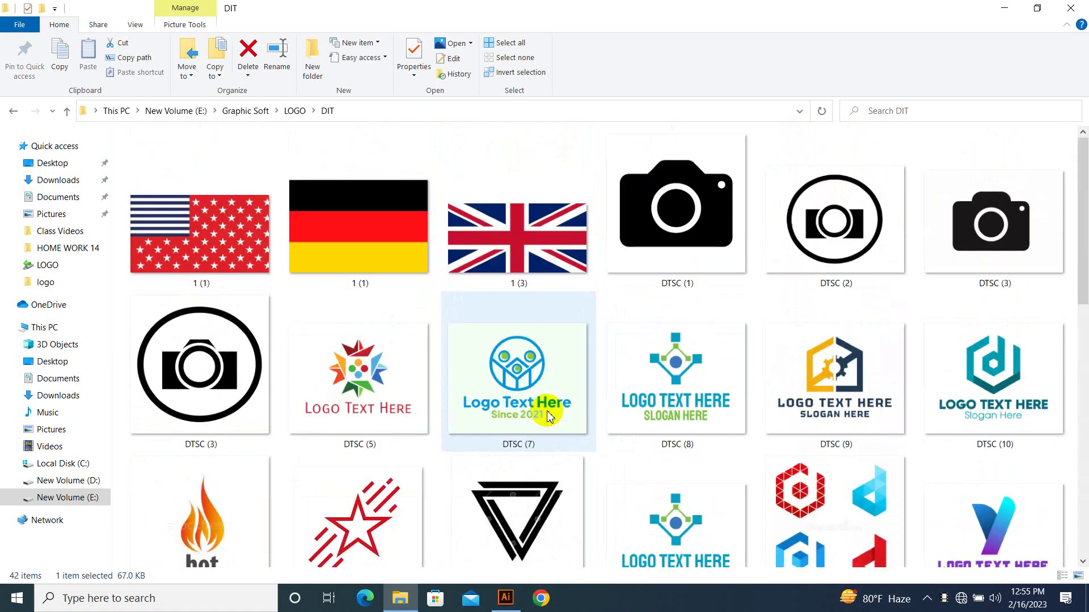
scroll(488, 366, down, 12)
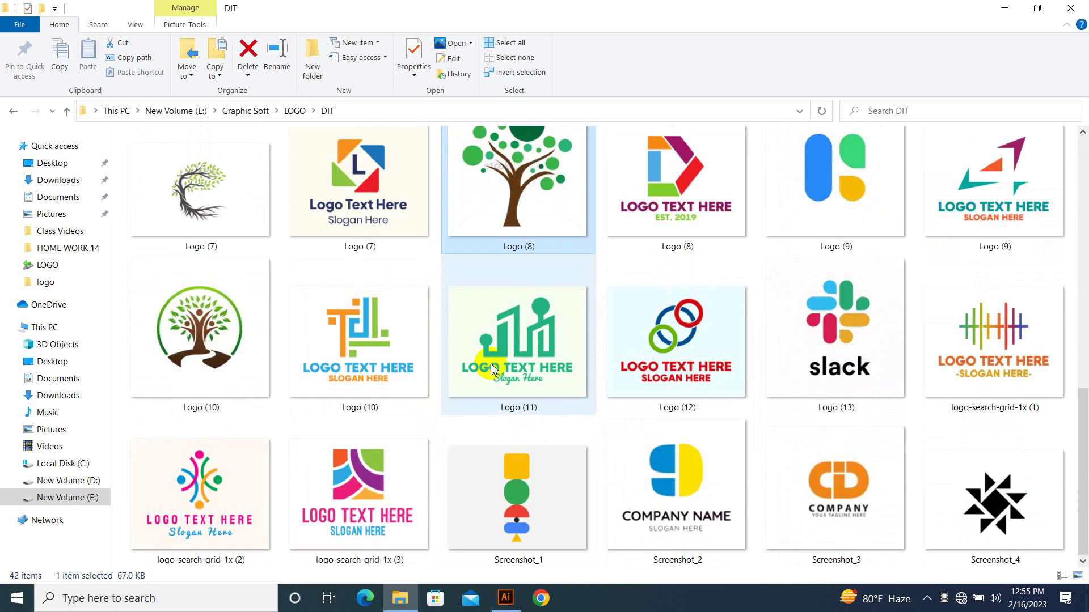
Go back to the LOGO folder and examine its samples, including tech_source_africa_logo and logo-search-grid-1x.
key(BackSpace)
scroll(544, 367, down, 3)
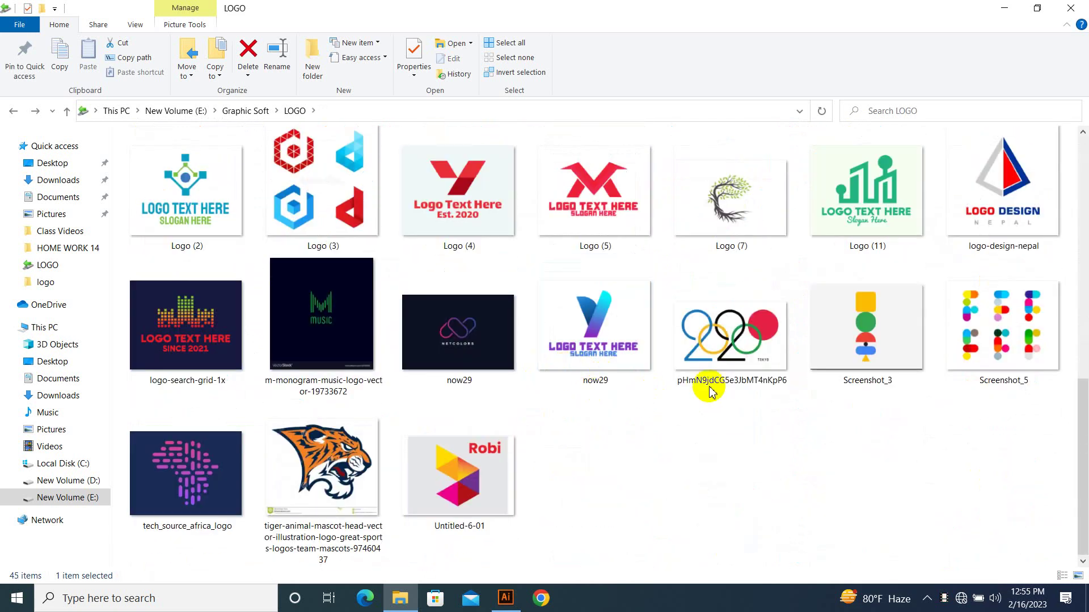
click(219, 431)
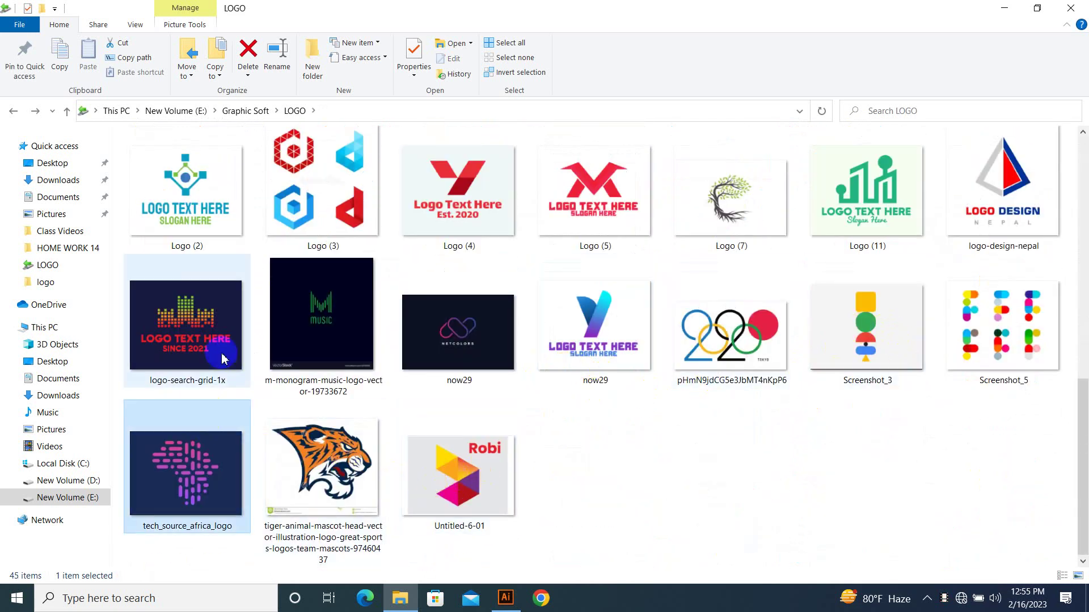
click(223, 357)
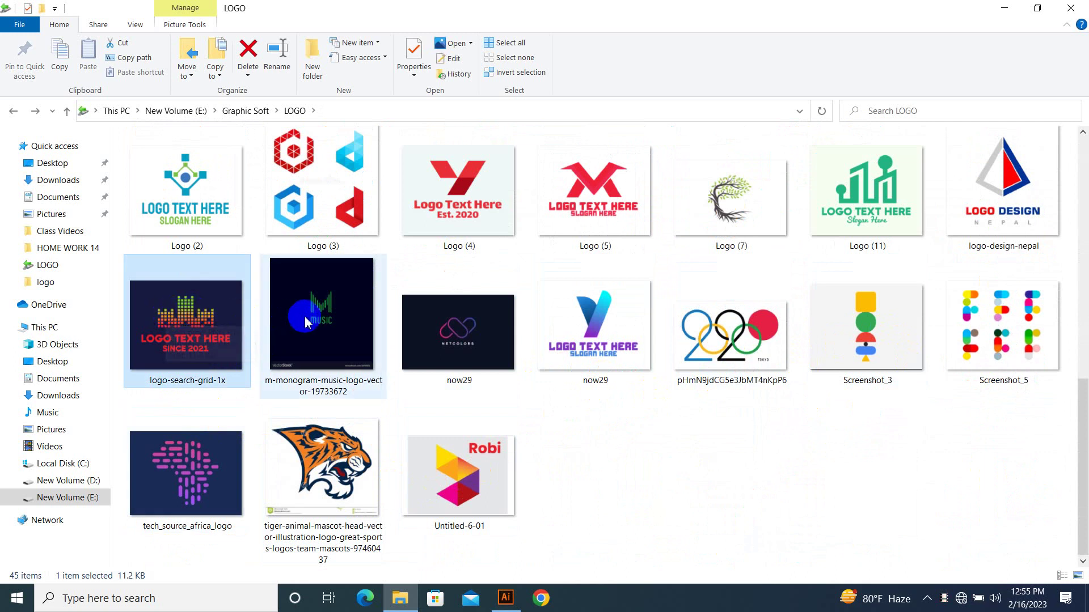
click(237, 374)
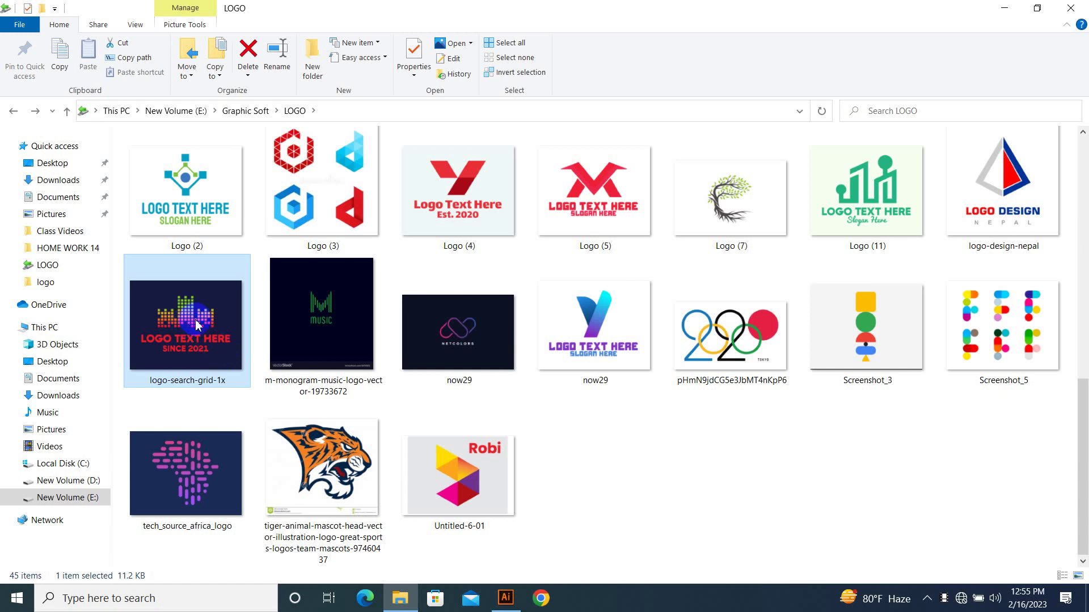
scroll(250, 323, up, 5)
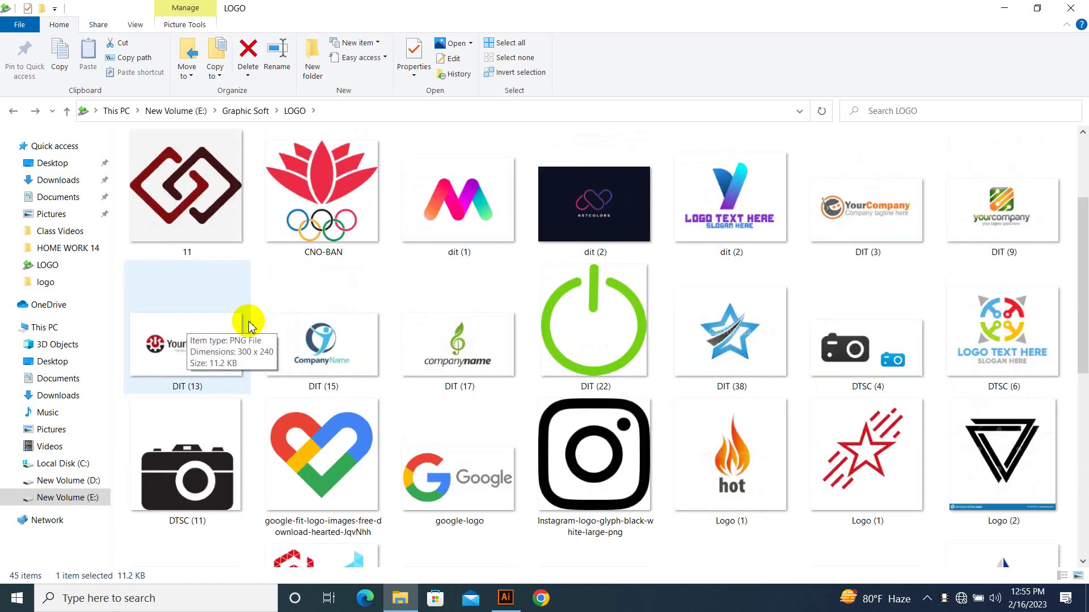